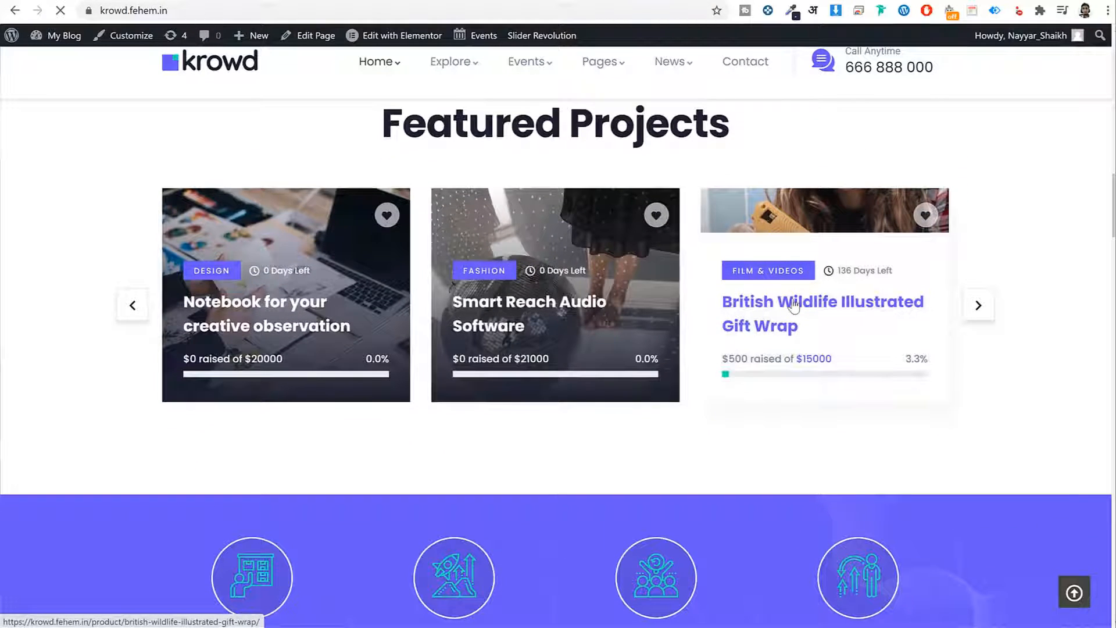
- Open the British Wildlife Illustrated Gift Wrap project page and scroll through its story
left_click(794, 303)
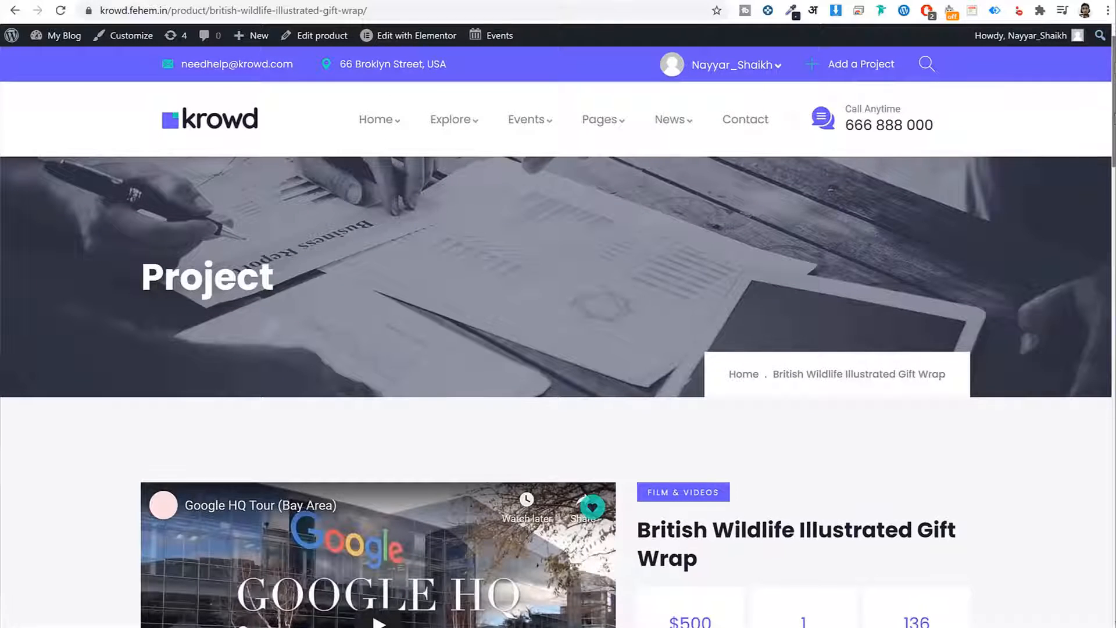
left_click_drag(1111, 51, 1099, 132)
scroll(1099, 133, "down", 7)
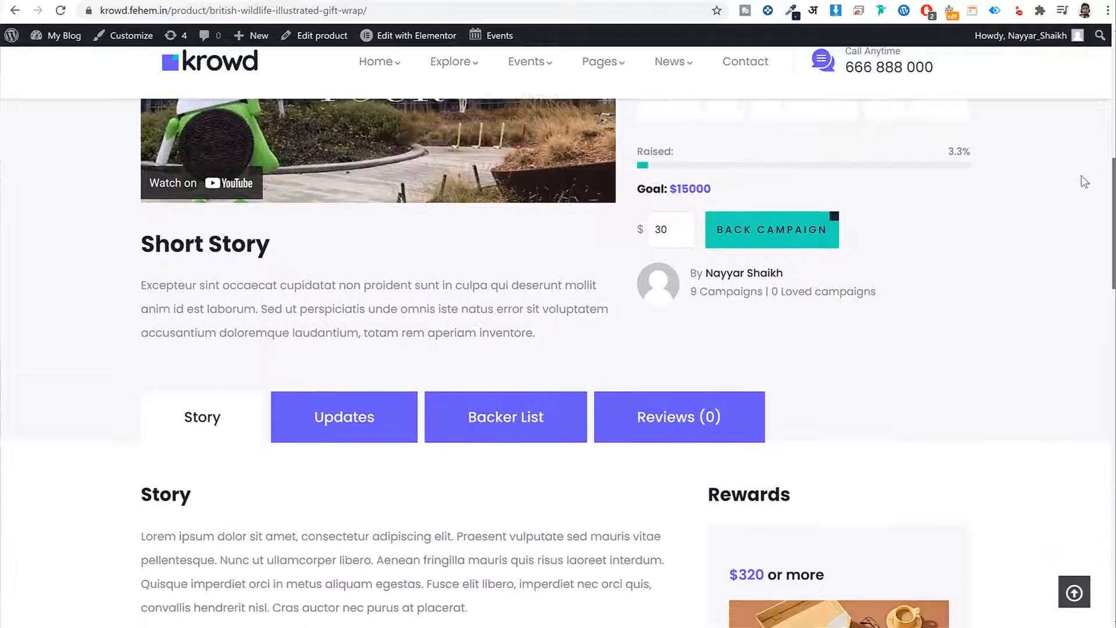
scroll(1070, 226, "down", 2)
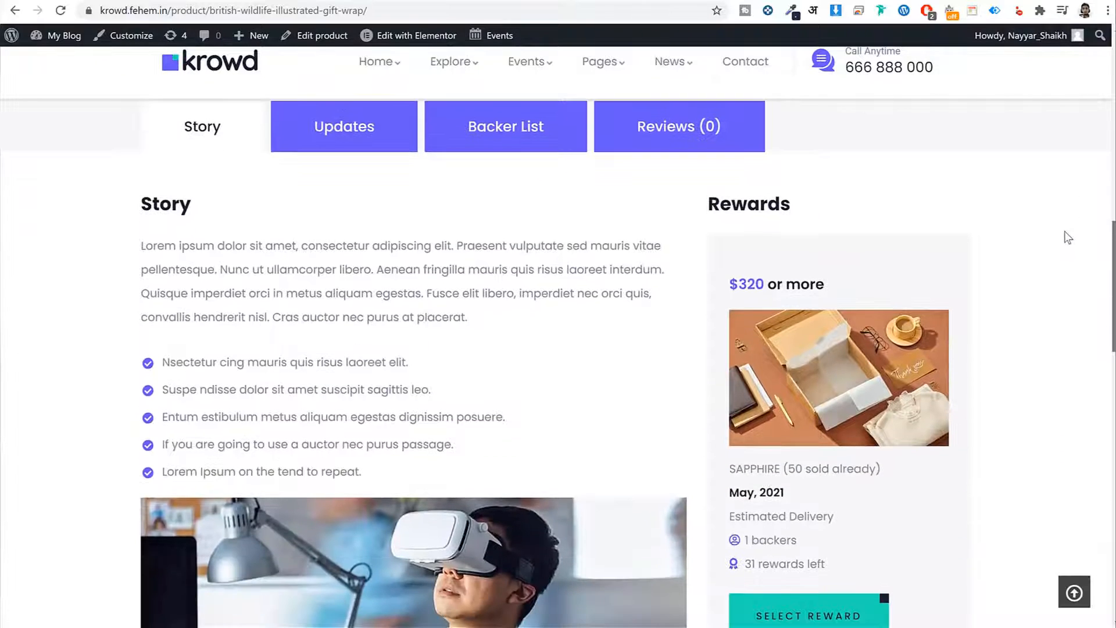
scroll(1066, 238, "down", 1)
scroll(1068, 256, "down", 10)
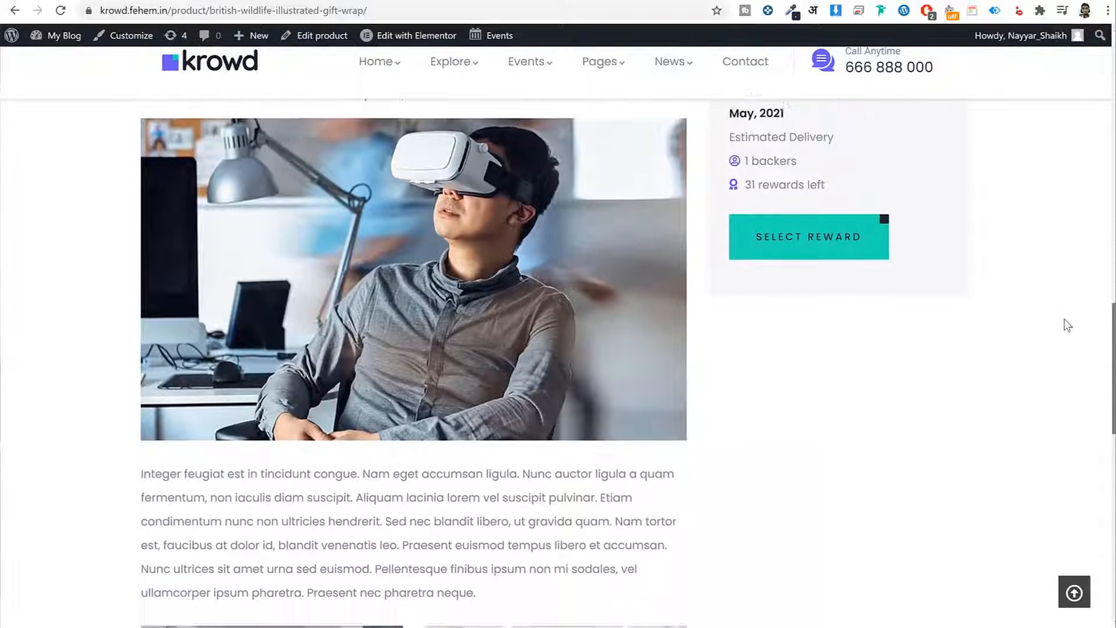
scroll(1071, 326, "up", 14)
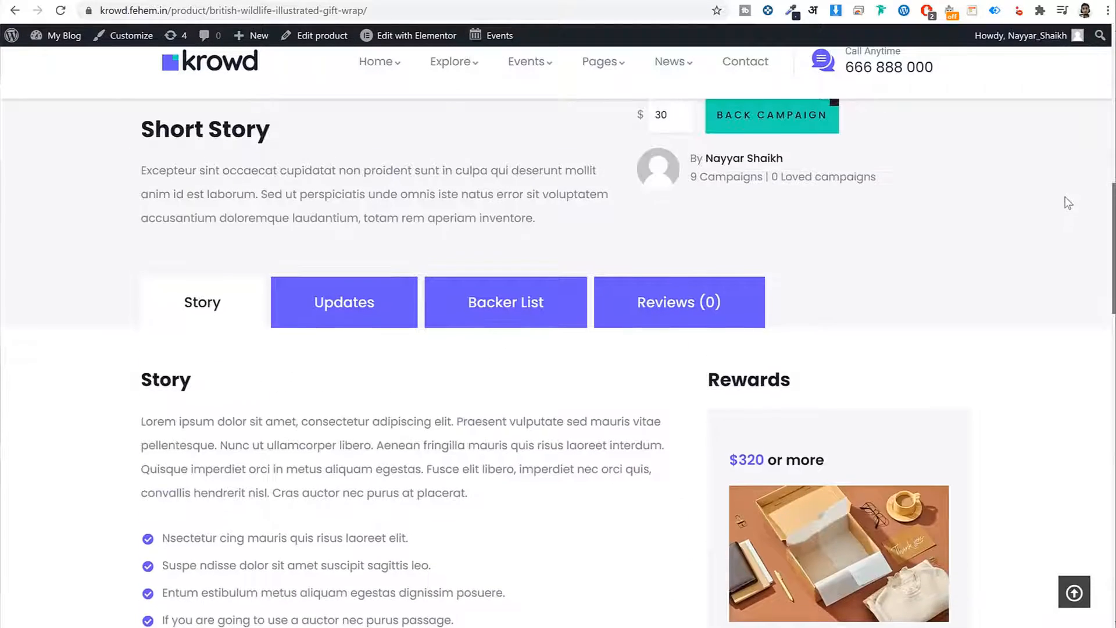
scroll(1067, 216, "down", 2)
- Browse the Updates, Backer List and Reviews tabs, then select the 30 pledge amount
left_click(347, 197)
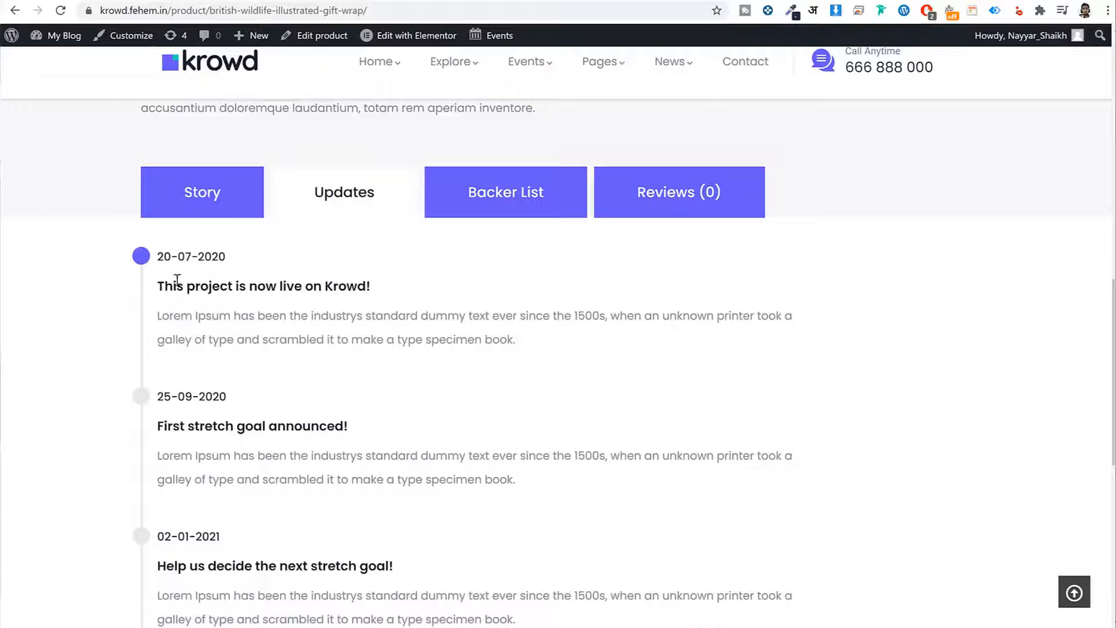
left_click_drag(160, 289, 381, 289)
left_click(385, 289)
left_click(503, 216)
left_click_drag(399, 308, 466, 311)
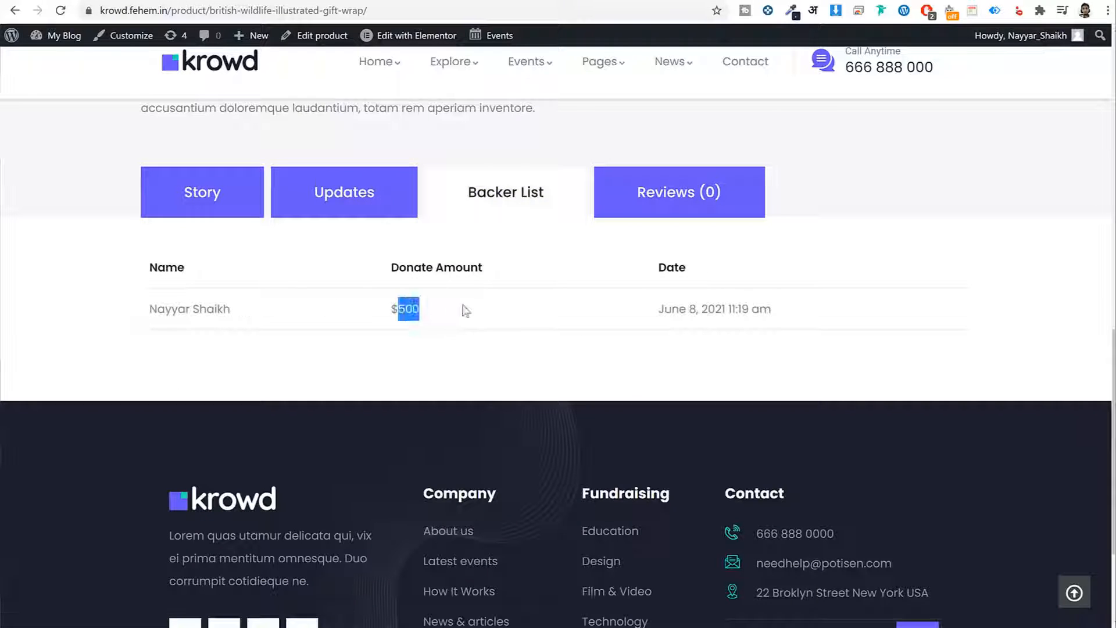
left_click(709, 209)
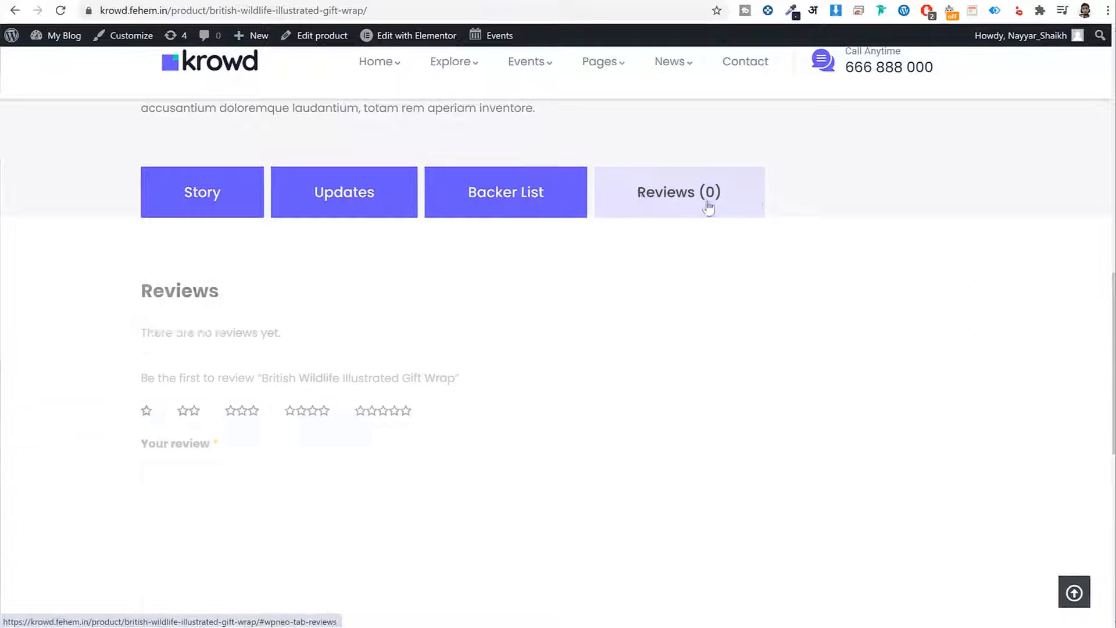
left_click_drag(1111, 300, 1091, 174)
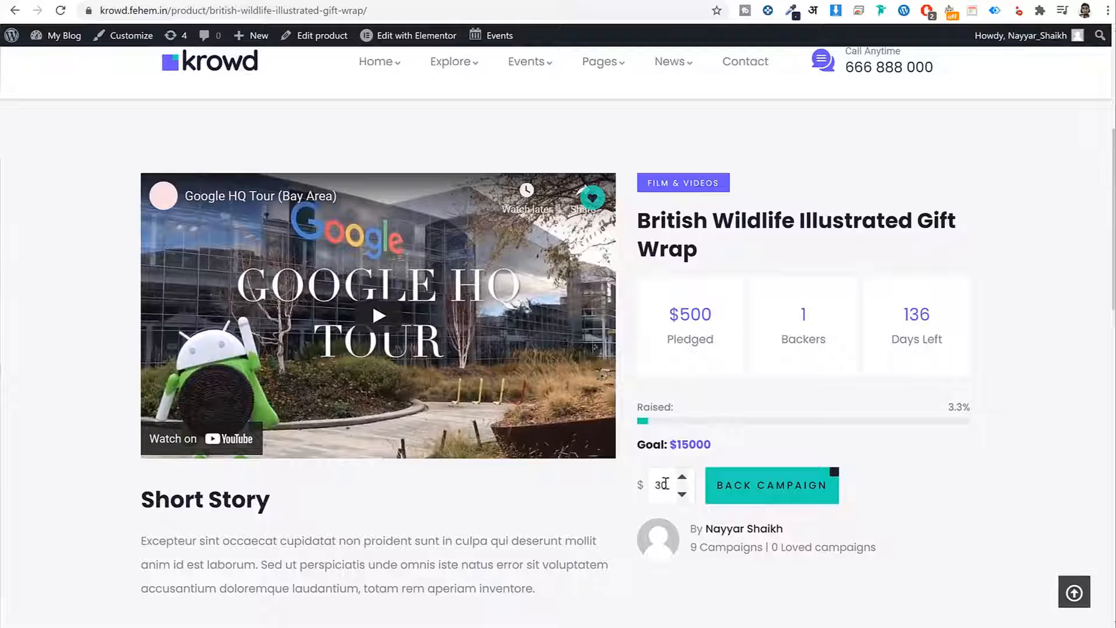
left_click_drag(669, 486, 633, 486)
- Enter a 500 pledge and back the campaign, moving to checkout
type("500")
left_click(736, 490)
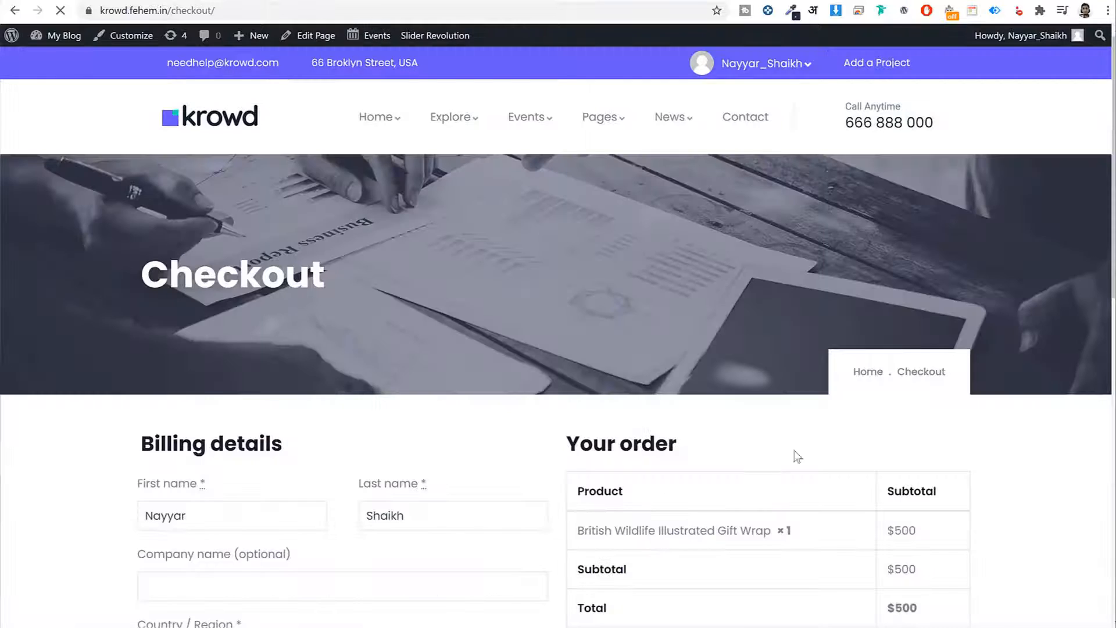
scroll(1095, 162, "down", 4)
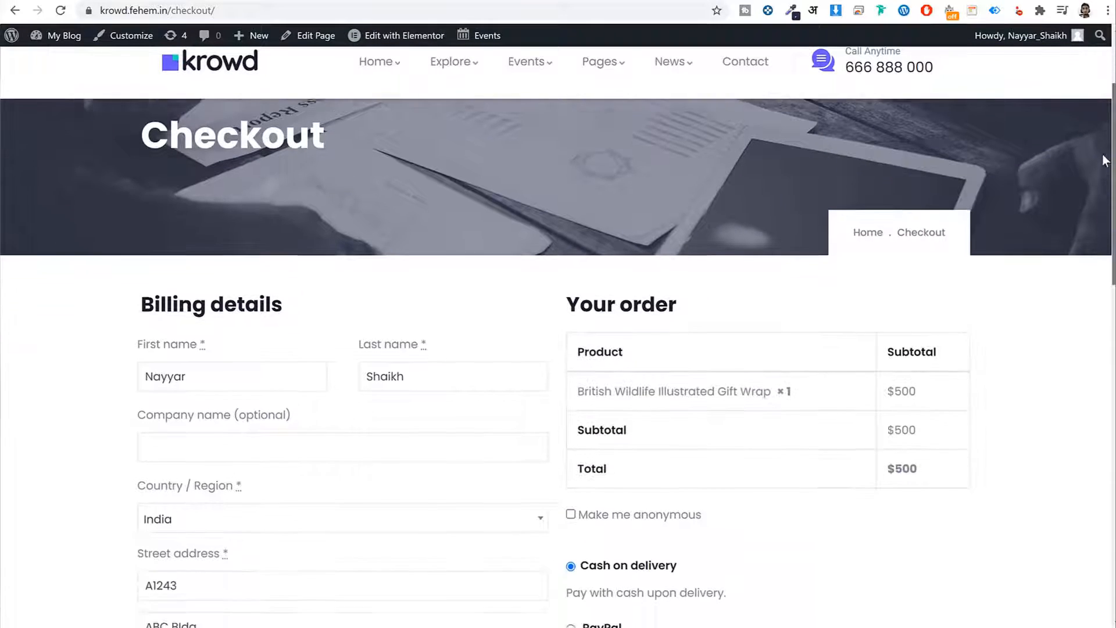
scroll(1095, 189, "down", 5)
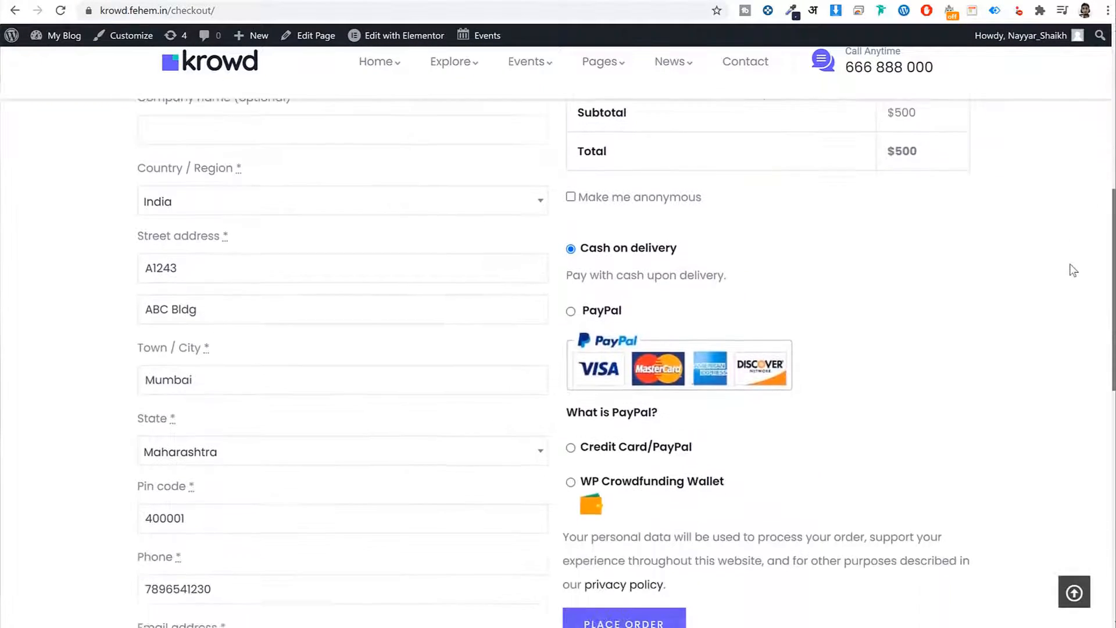
- Choose WP Crowdfunding Wallet as the payment method and place the order
left_click(570, 228)
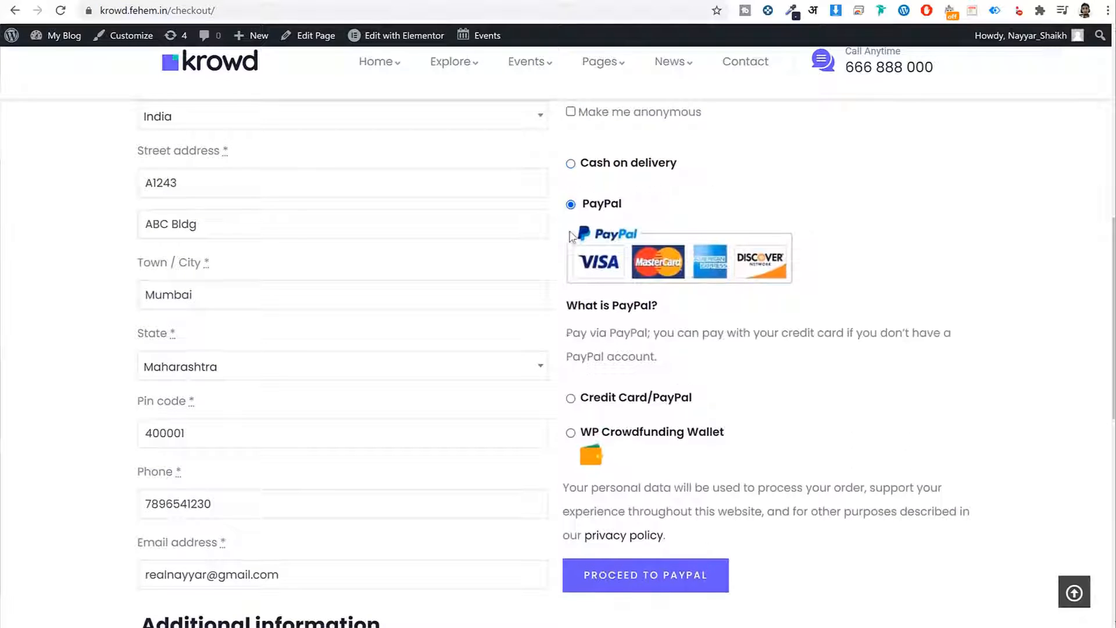
left_click(571, 387)
scroll(787, 329, "down", 2)
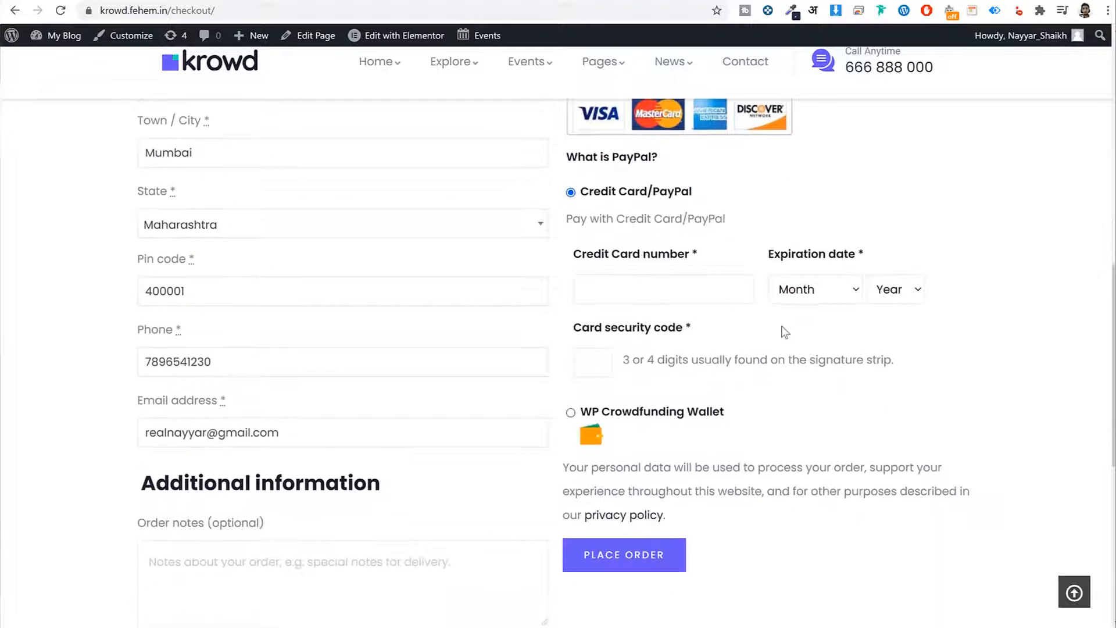
left_click(618, 297)
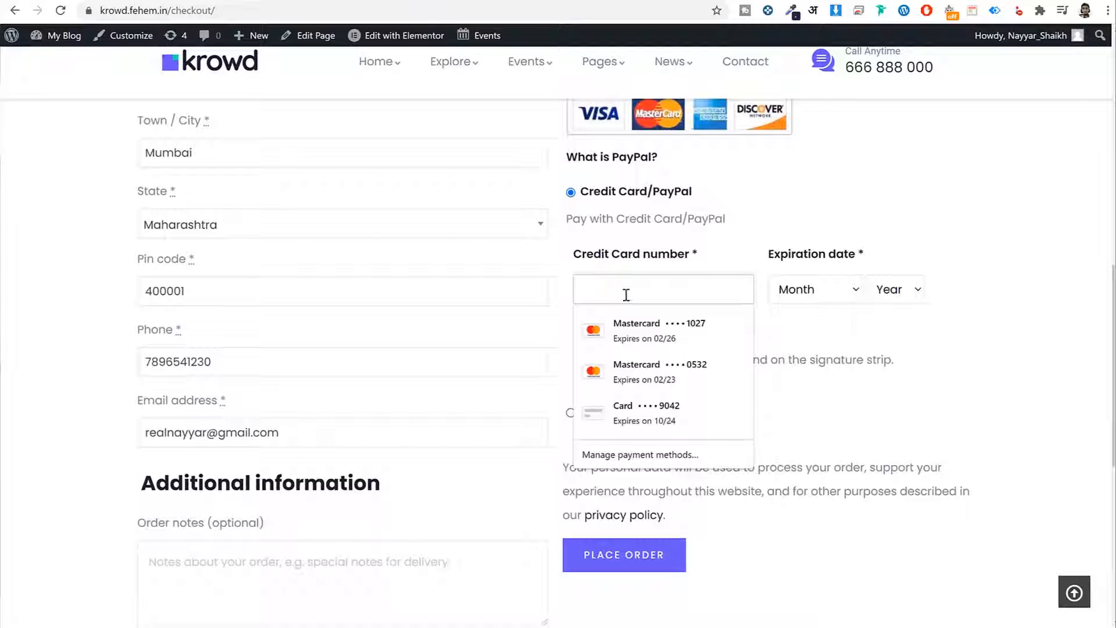
left_click(656, 444)
left_click(571, 413)
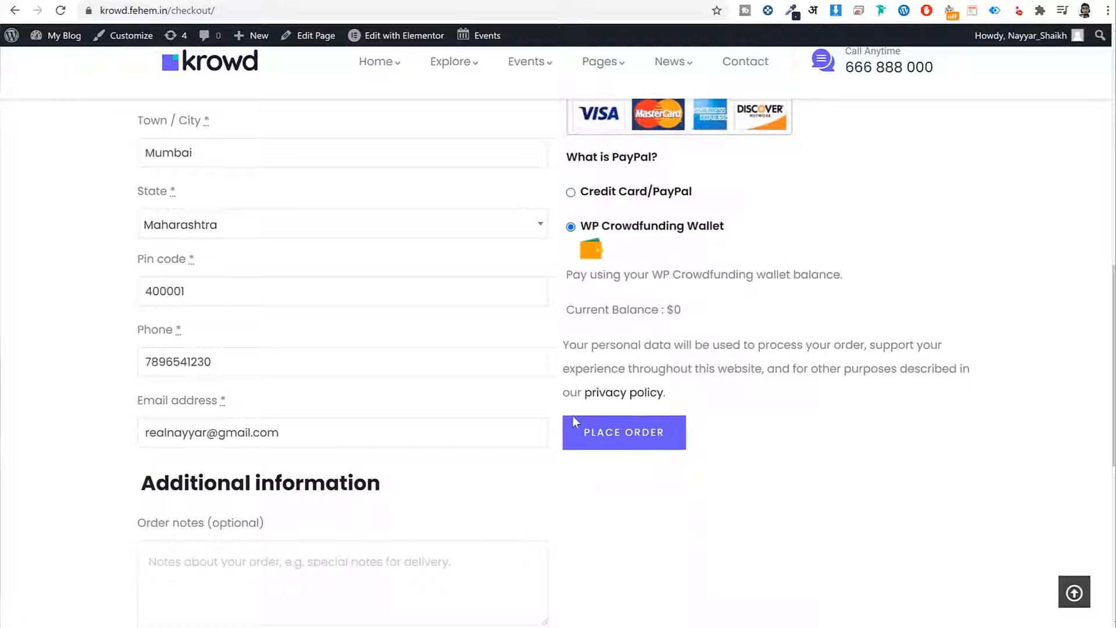
left_click(622, 446)
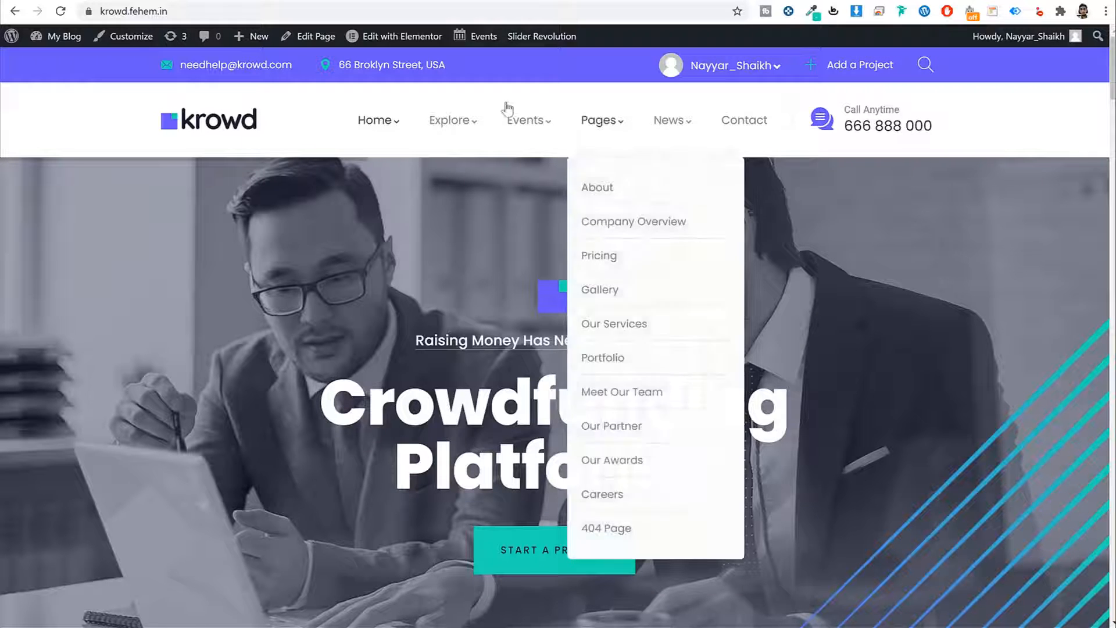
scroll(1019, 243, "down", 8)
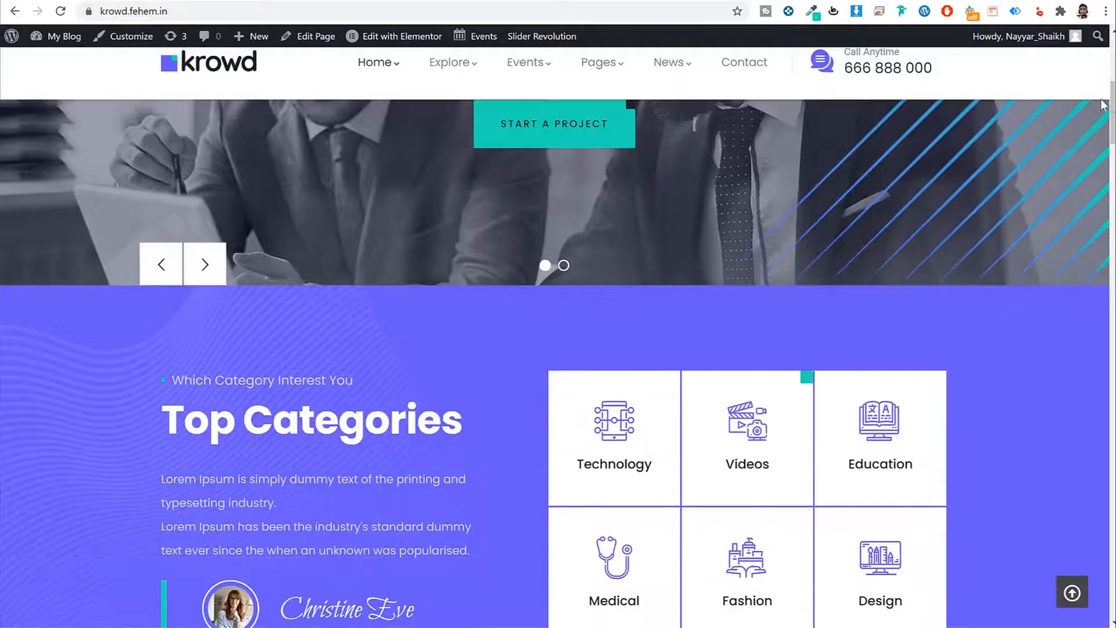
left_click_drag(1113, 105, 1083, 579)
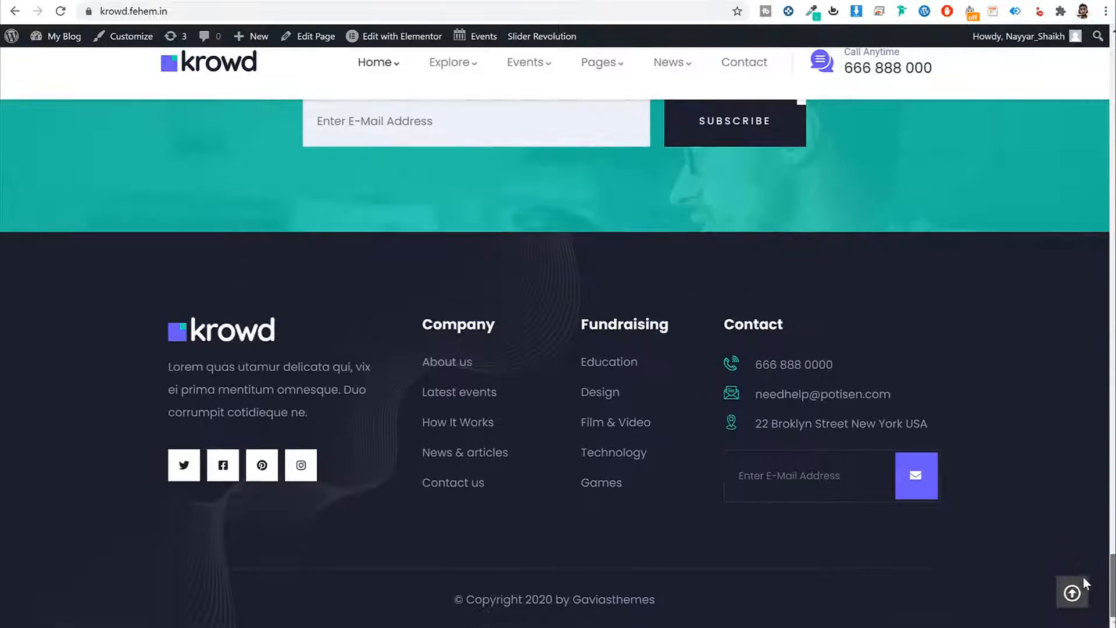
left_click(1073, 592)
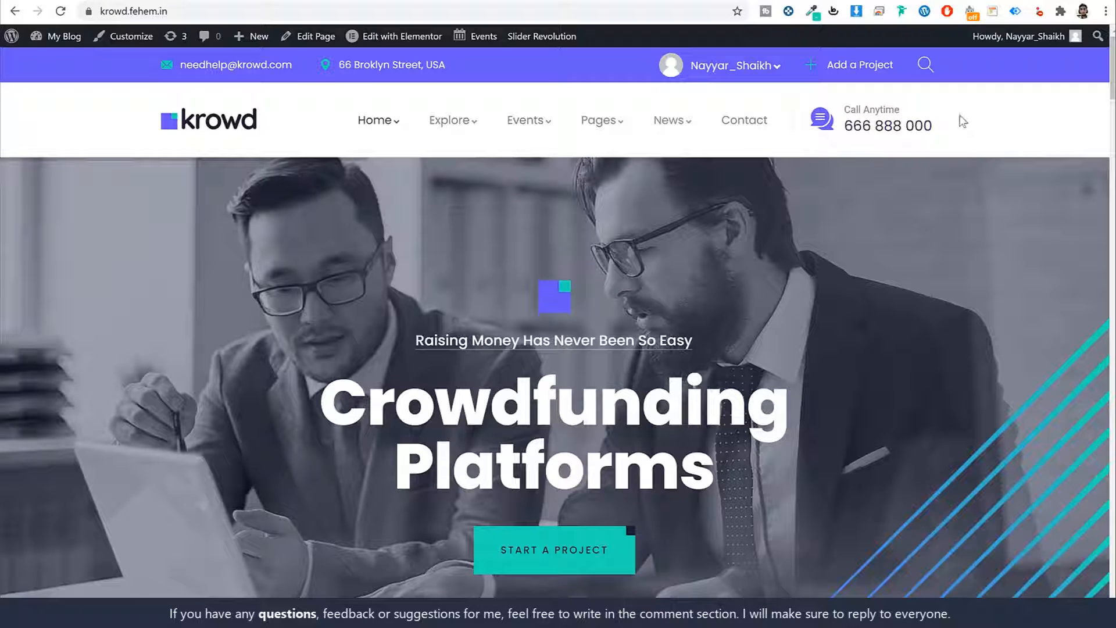
left_click_drag(821, 97, 954, 139)
left_click(826, 114)
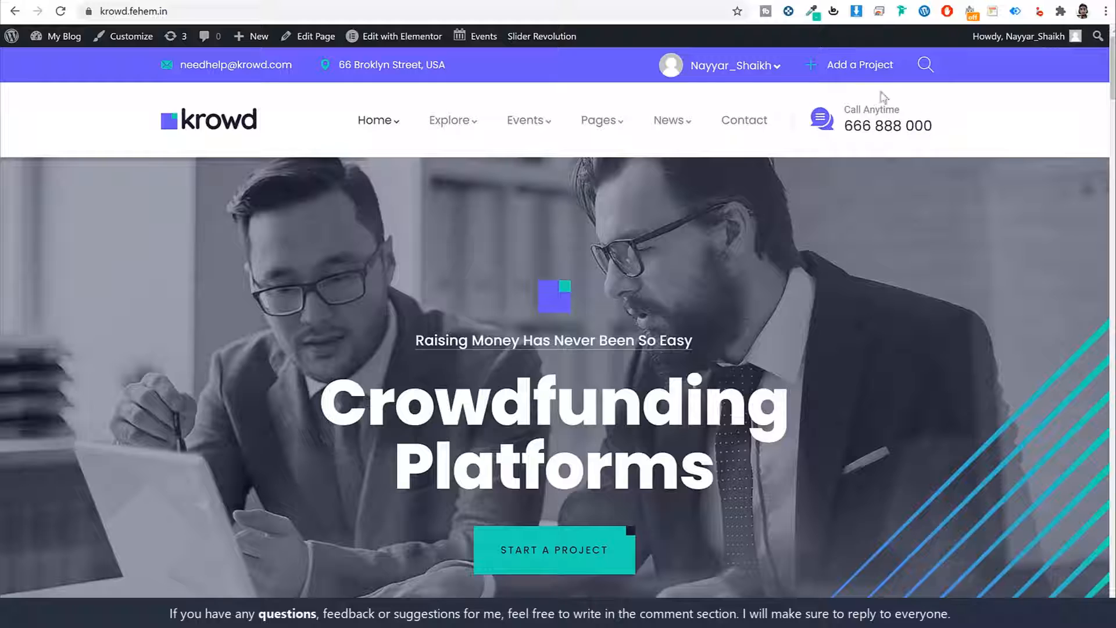
left_click_drag(866, 121, 950, 123)
left_click_drag(178, 65, 340, 73)
left_click(535, 69)
left_click(743, 71)
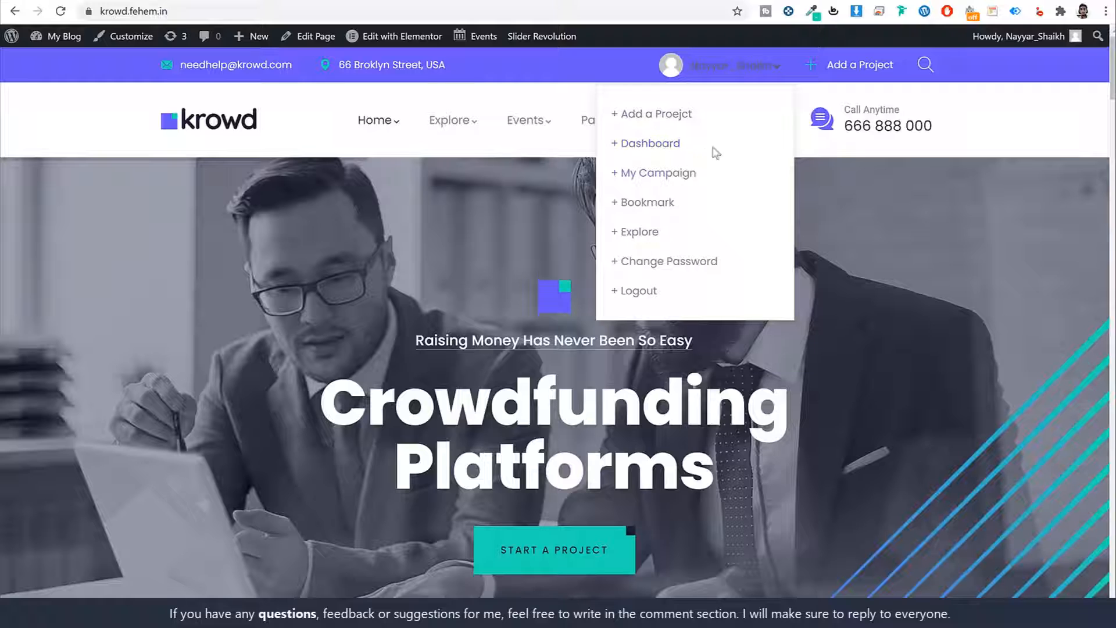
left_click(732, 67)
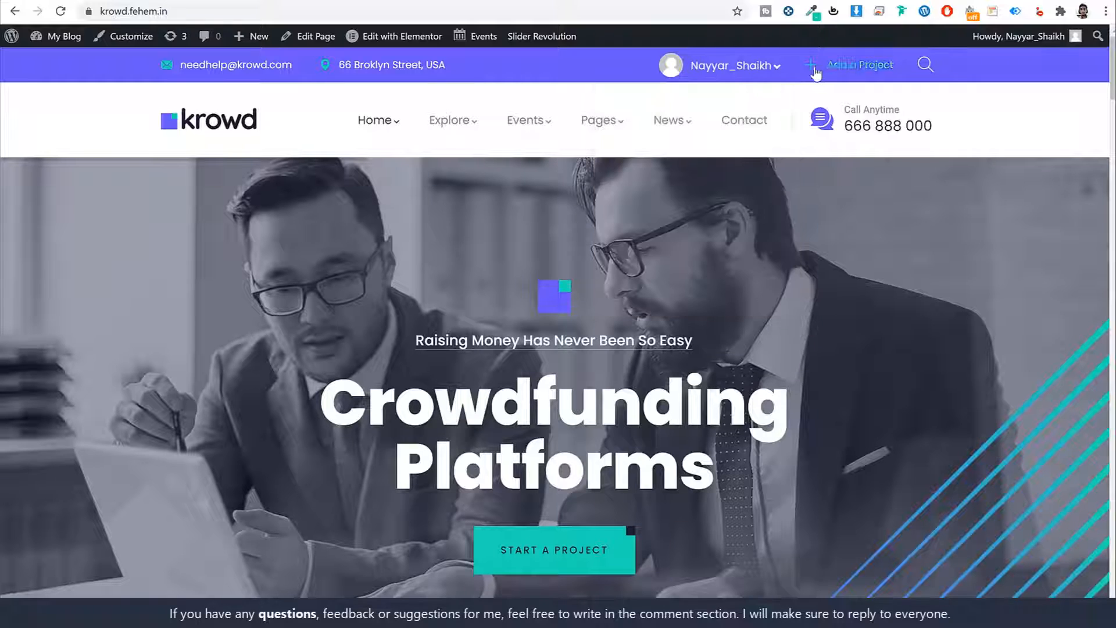
- Open the Add A Project form, scroll through its fields and jump back to the top
left_click(866, 68)
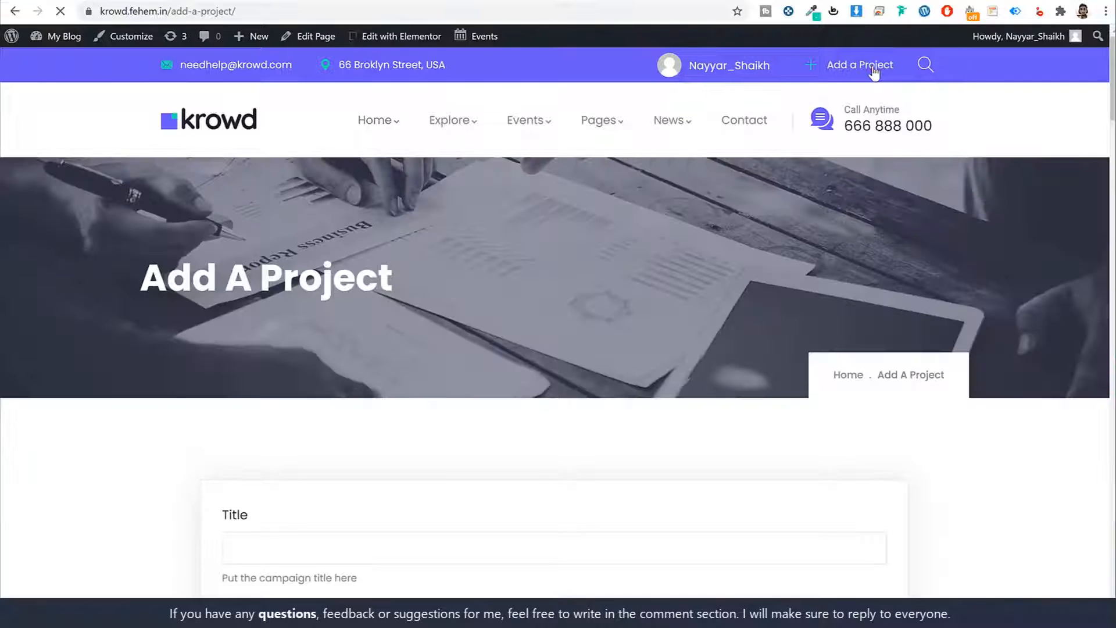
scroll(936, 331, "down", 8)
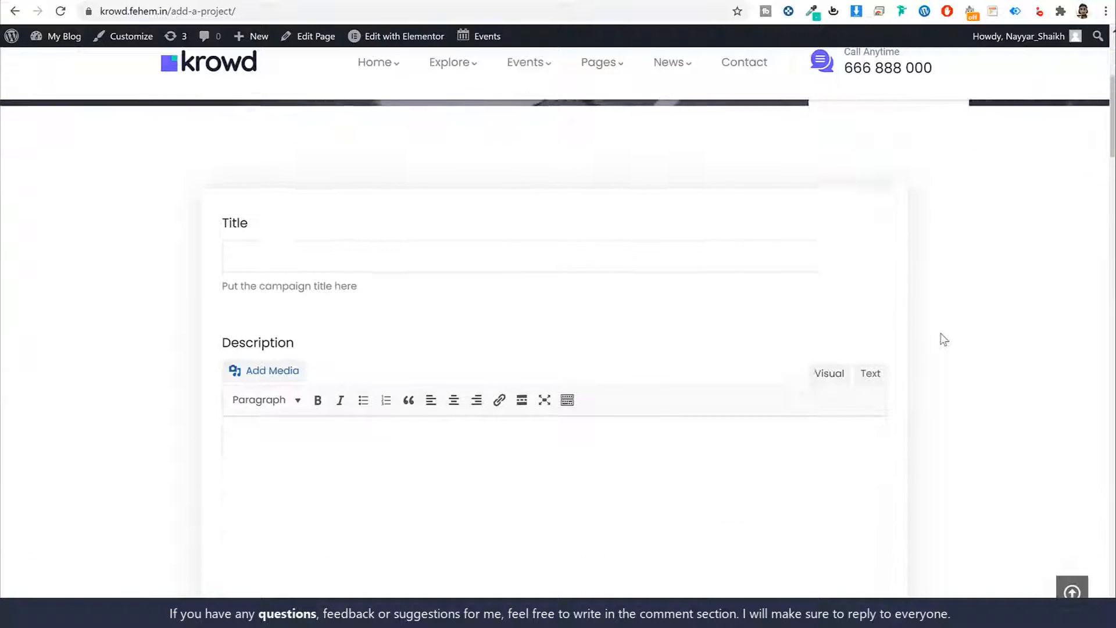
scroll(945, 340, "down", 15)
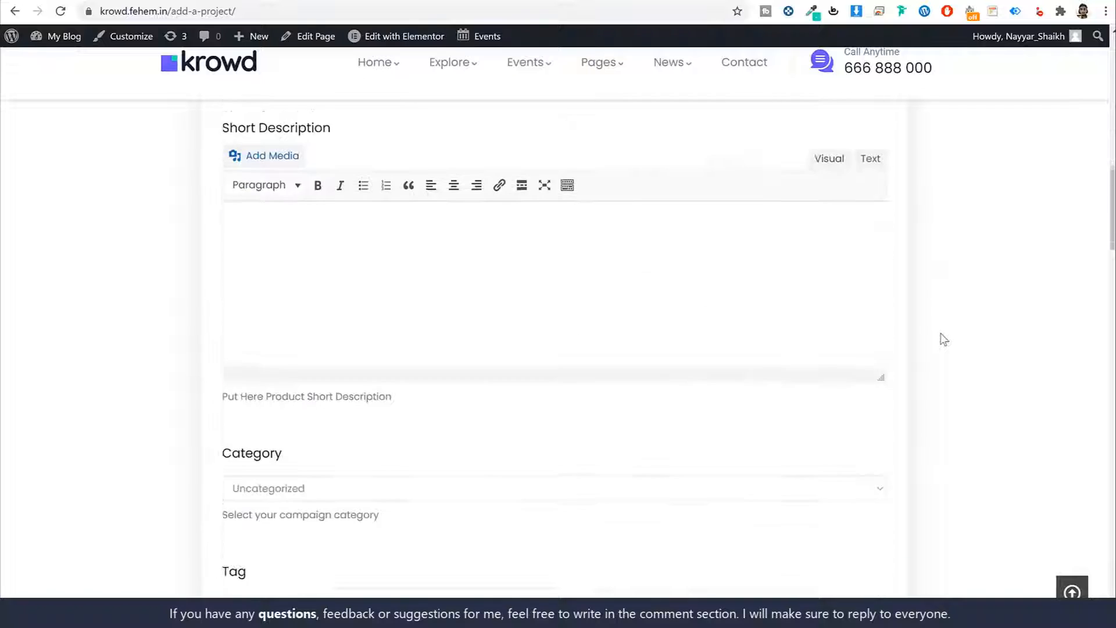
scroll(945, 339, "down", 15)
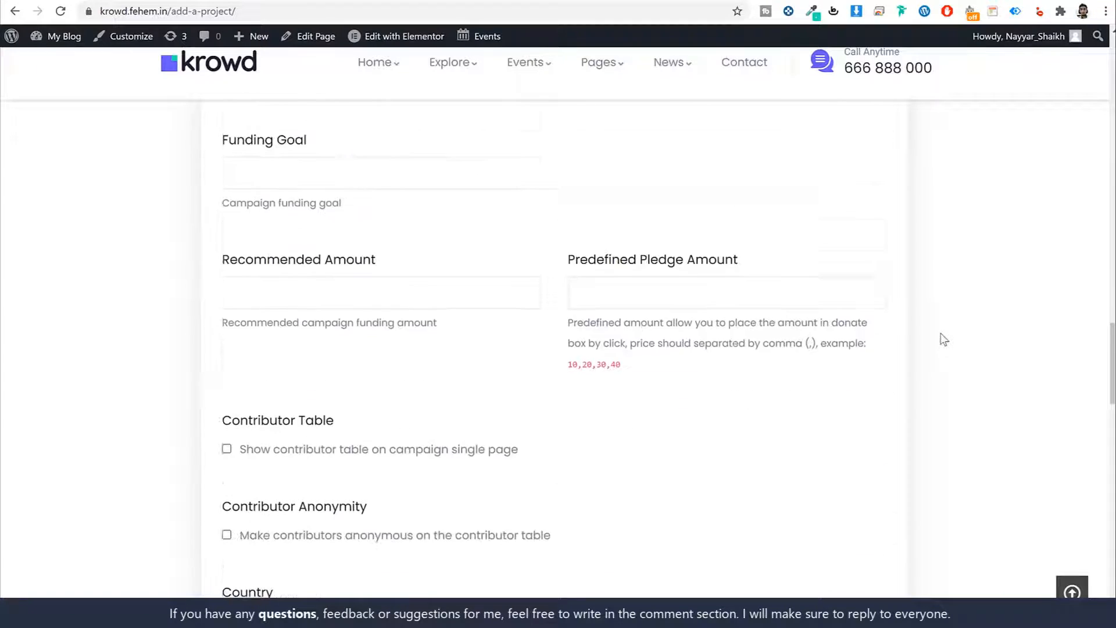
scroll(945, 340, "down", 12)
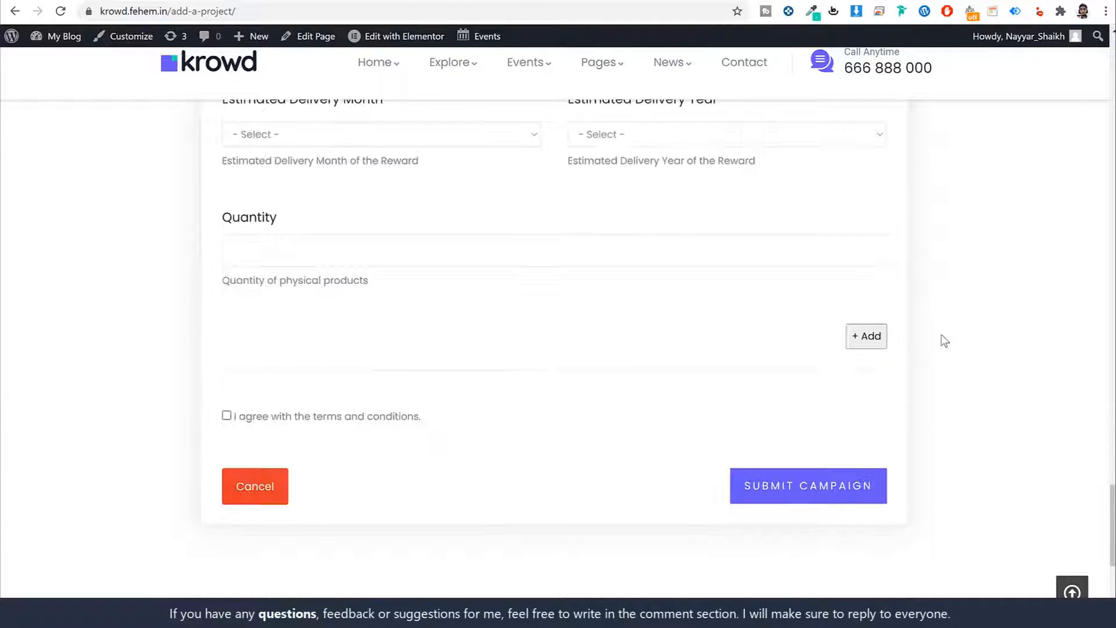
left_click(1071, 591)
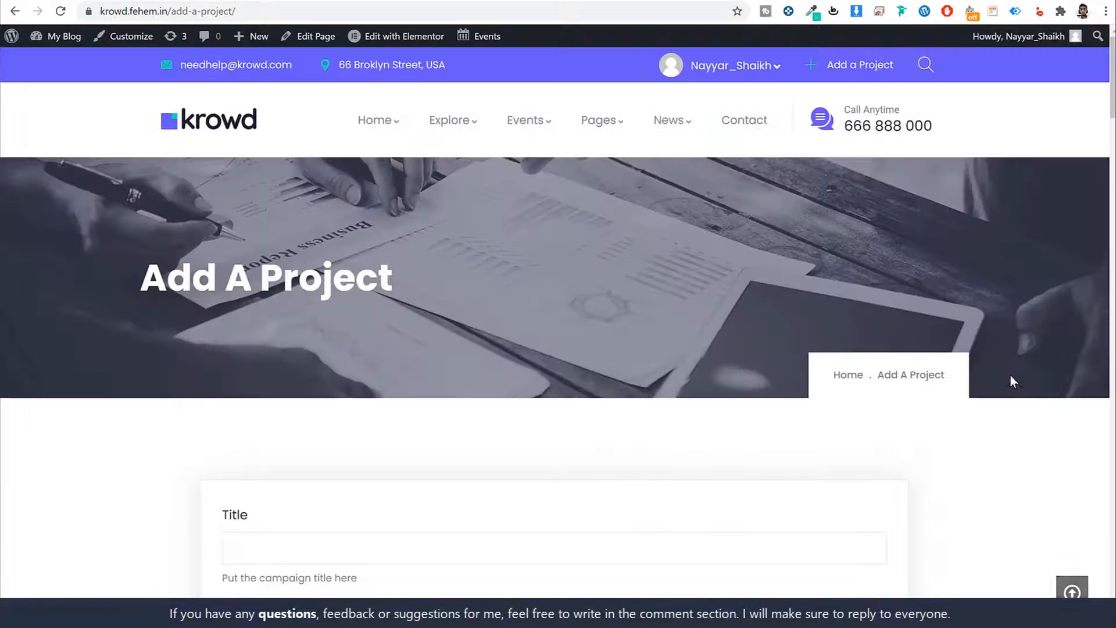
scroll(1108, 137, "down", 9)
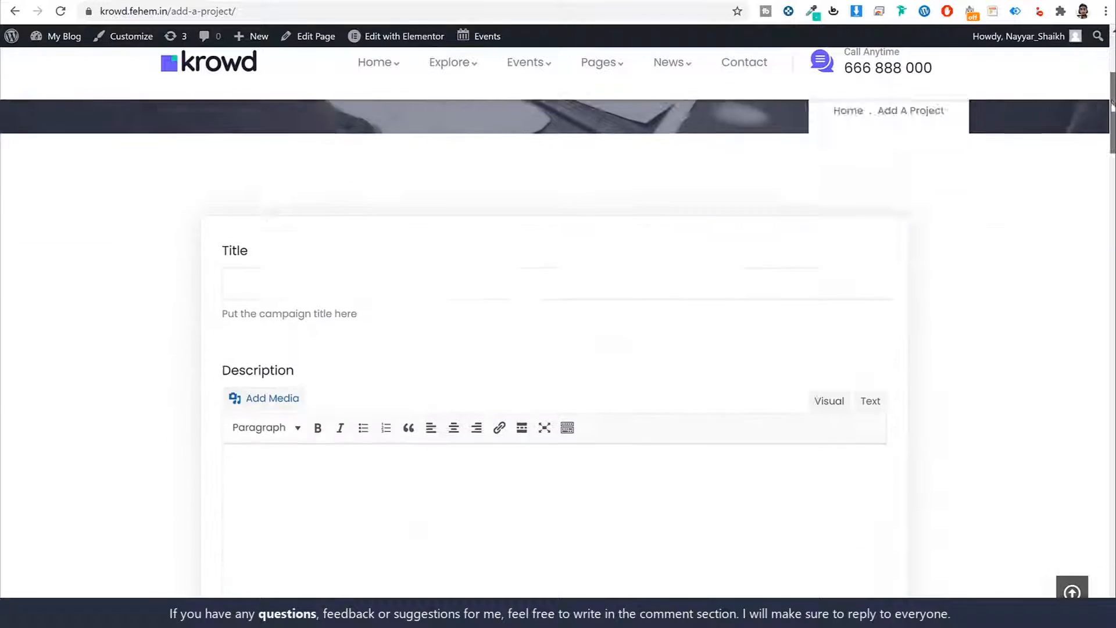
left_click_drag(1108, 137, 1079, 57)
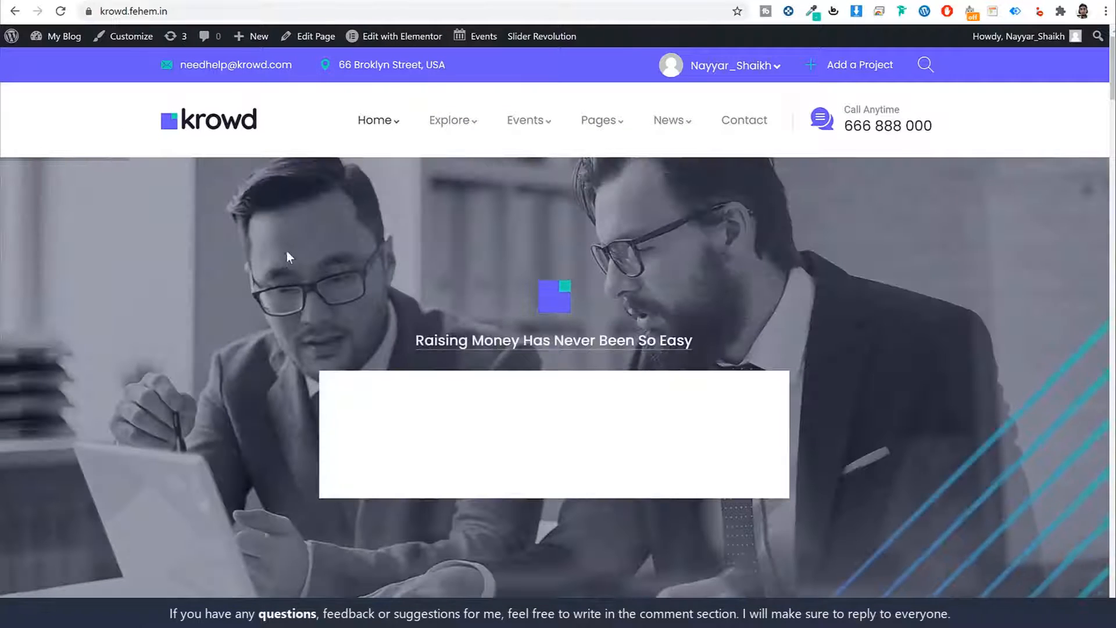
left_click(1110, 277)
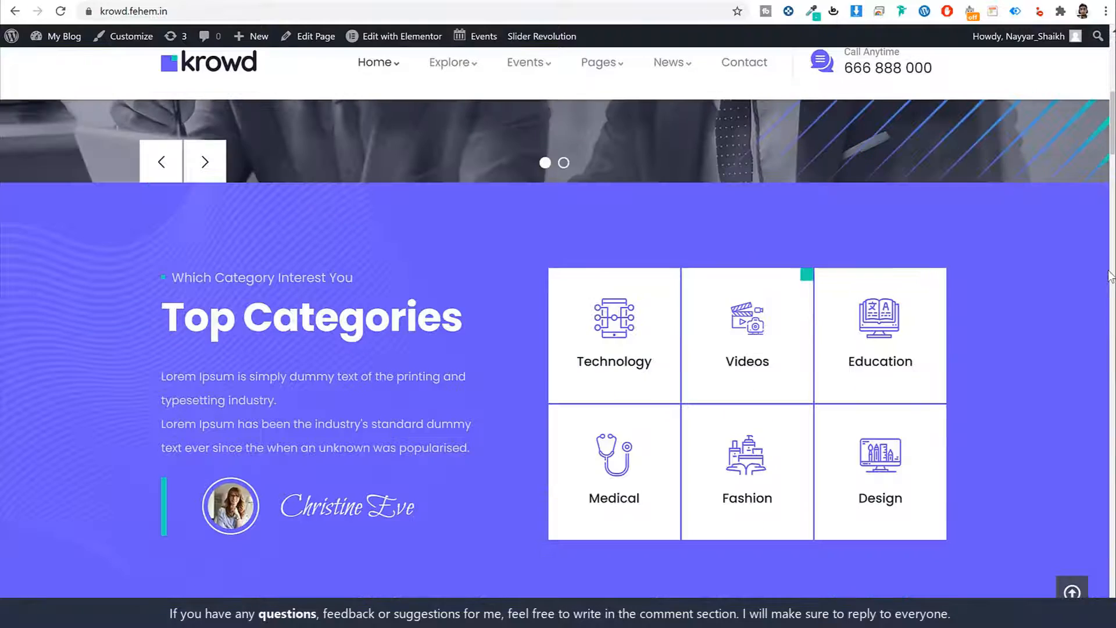
scroll(968, 297, "up", 8)
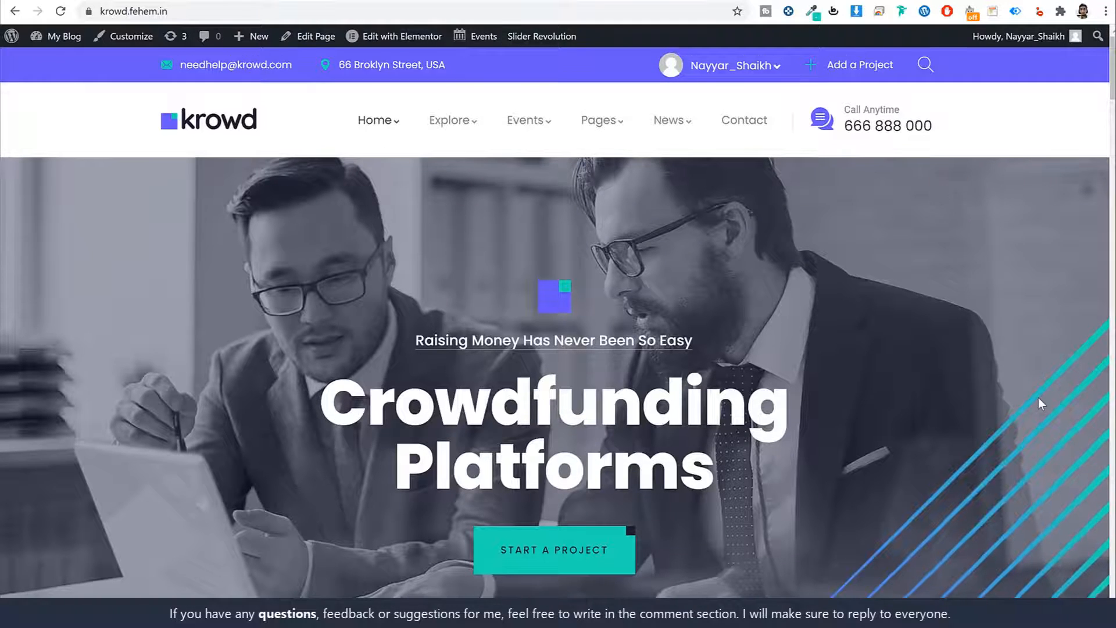
scroll(1038, 401, "down", 2)
scroll(1039, 403, "up", 2)
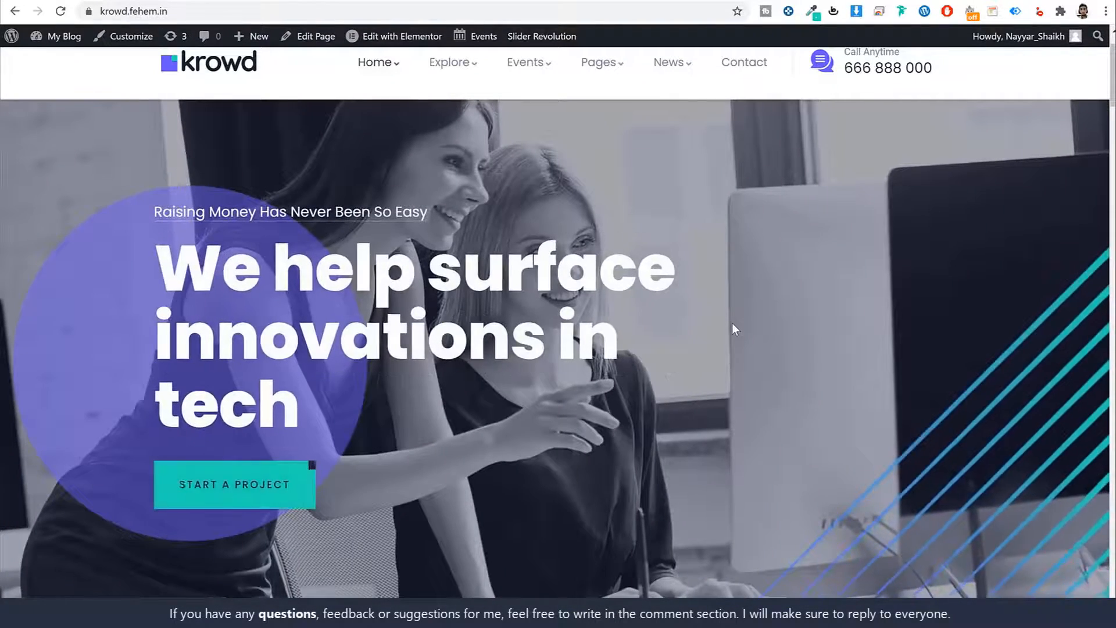
scroll(735, 319, "up", 1)
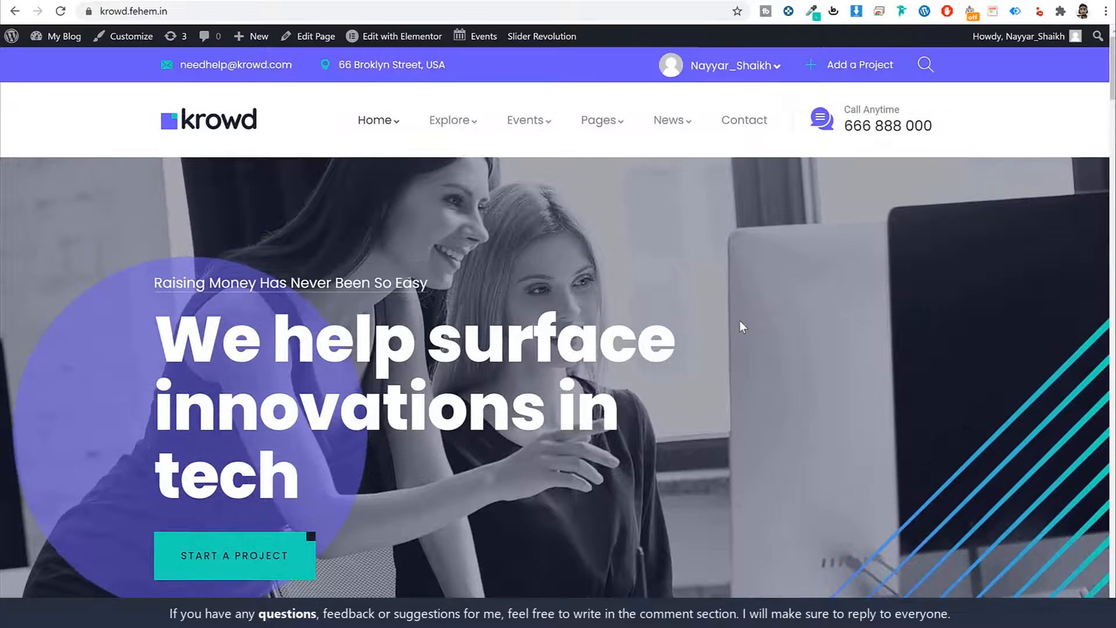
scroll(739, 320, "down", 2)
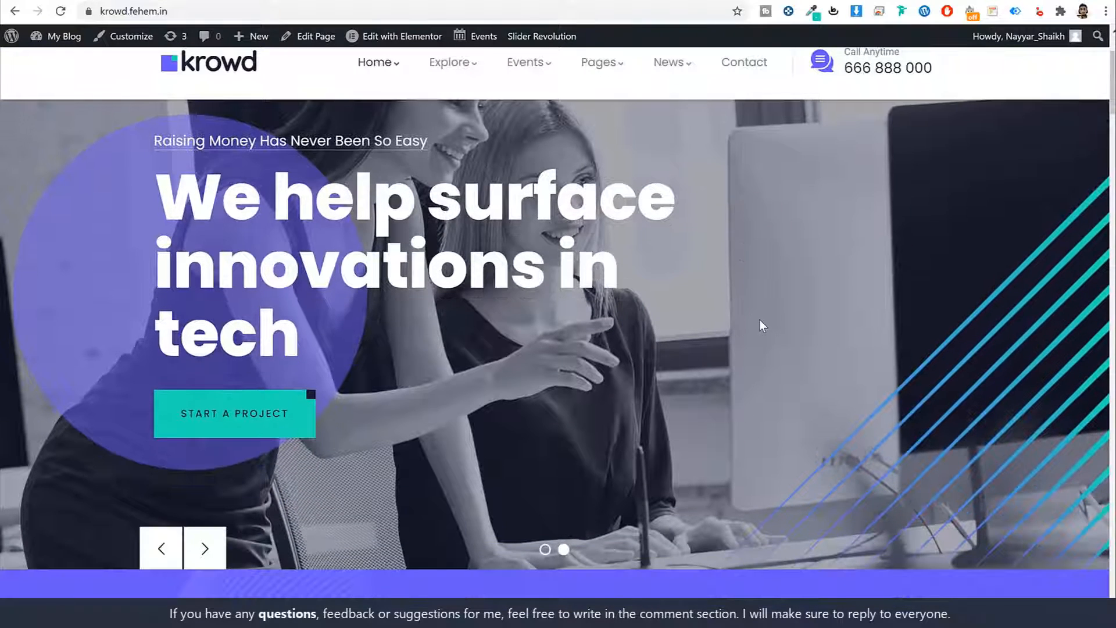
left_click(201, 548)
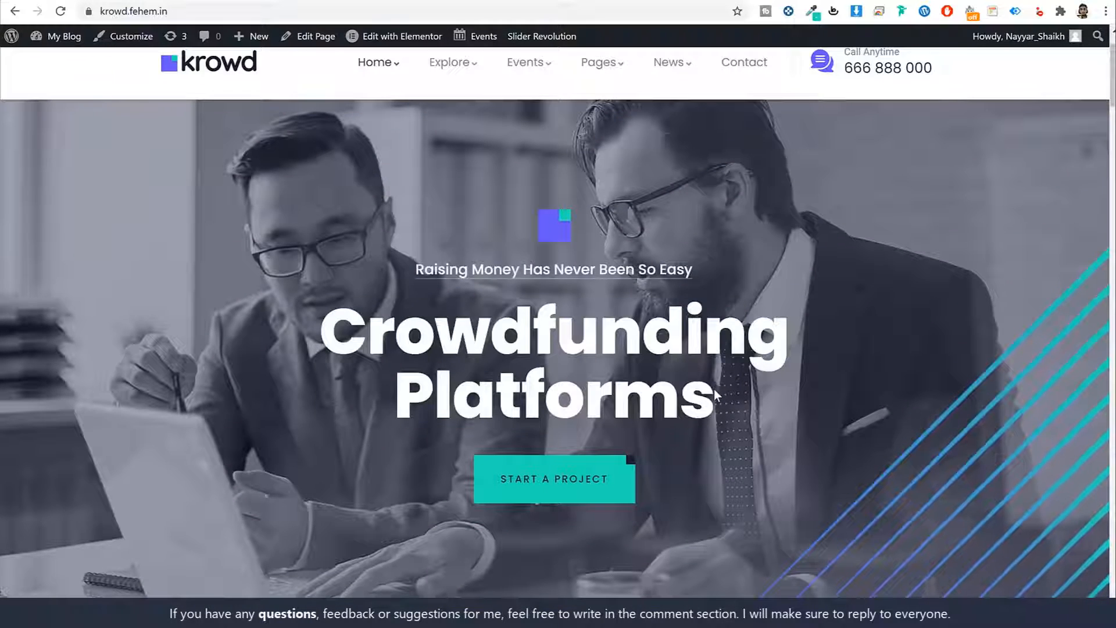
scroll(635, 329, "up", 1)
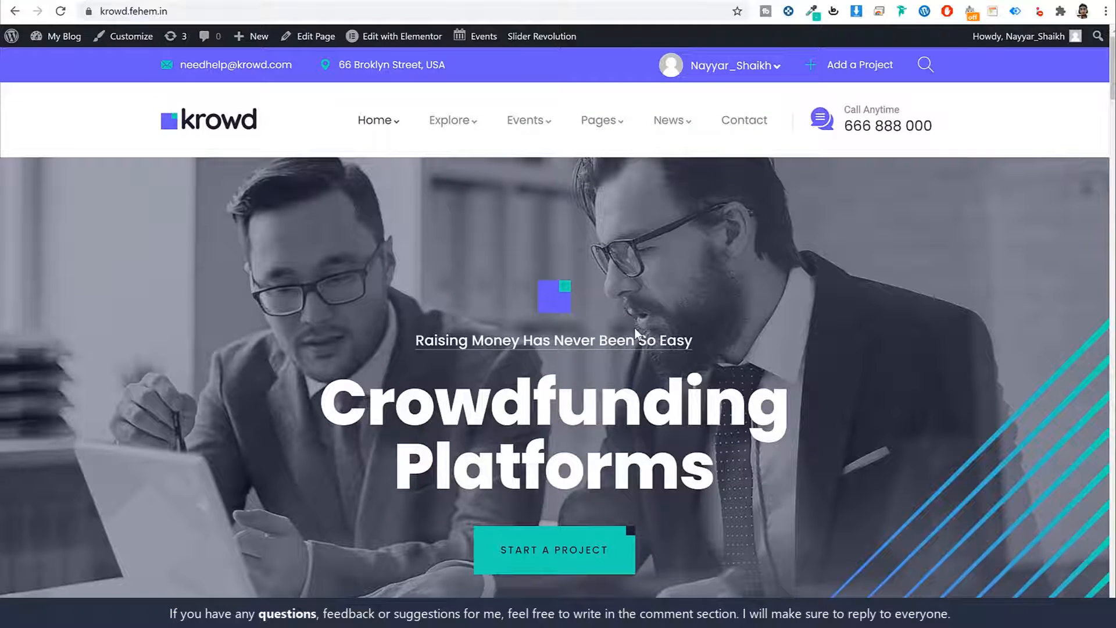
scroll(635, 328, "down", 8)
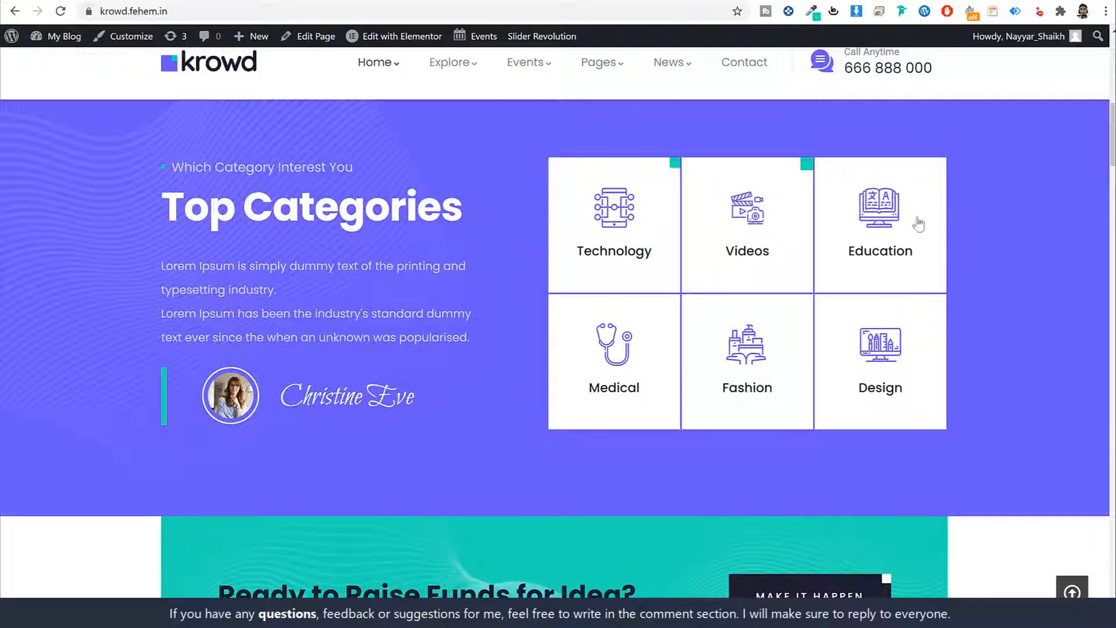
scroll(386, 267, "up", 1)
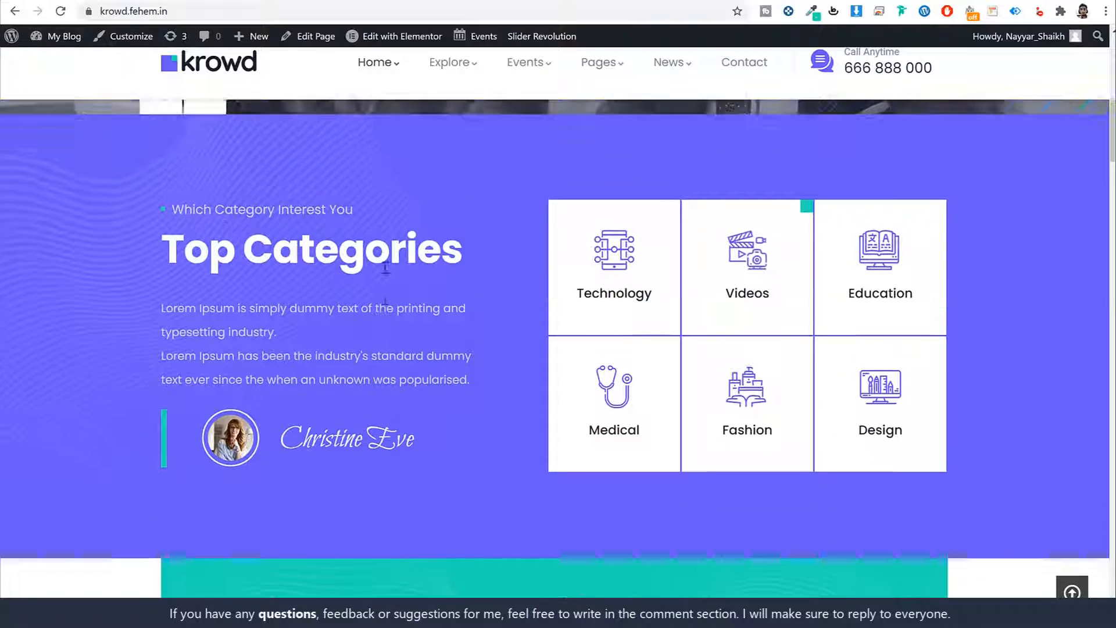
scroll(498, 352, "down", 3)
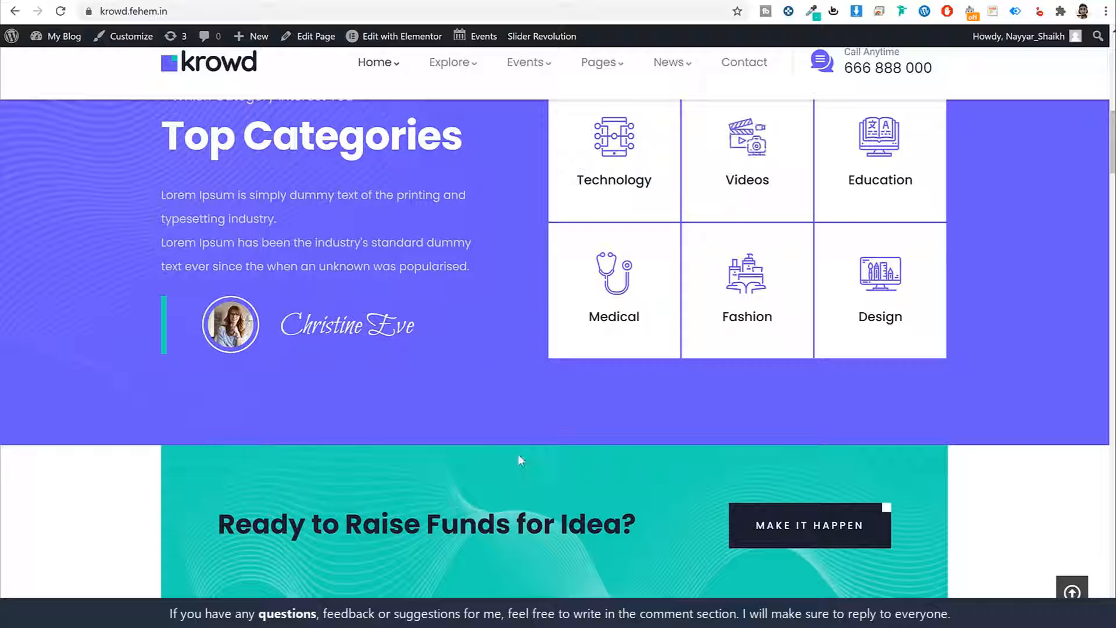
scroll(549, 470, "up", 1)
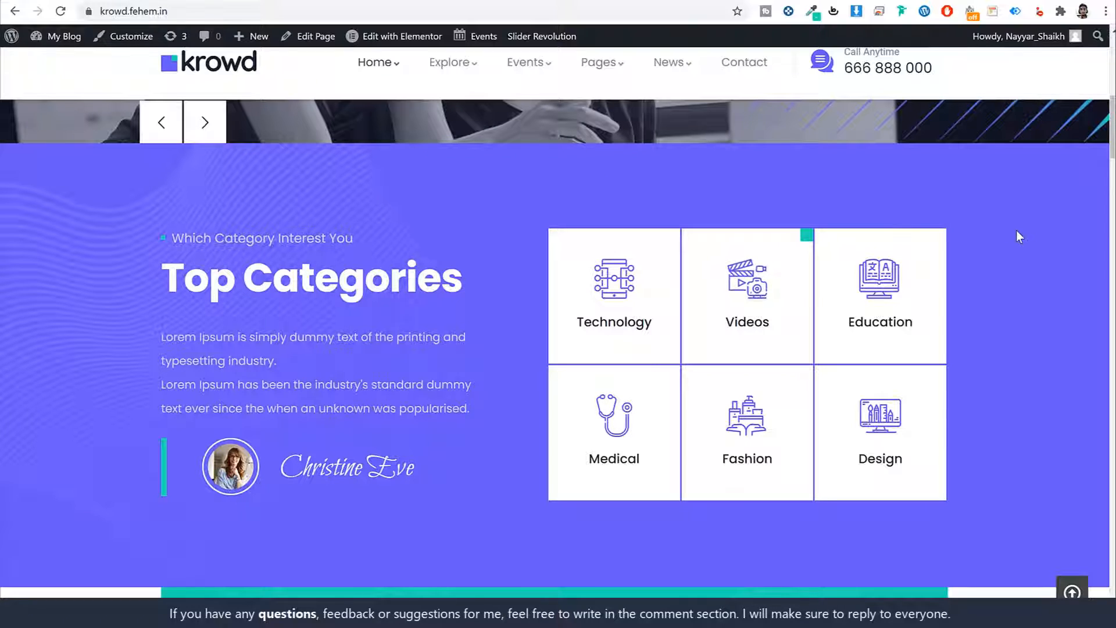
scroll(1015, 238, "down", 1)
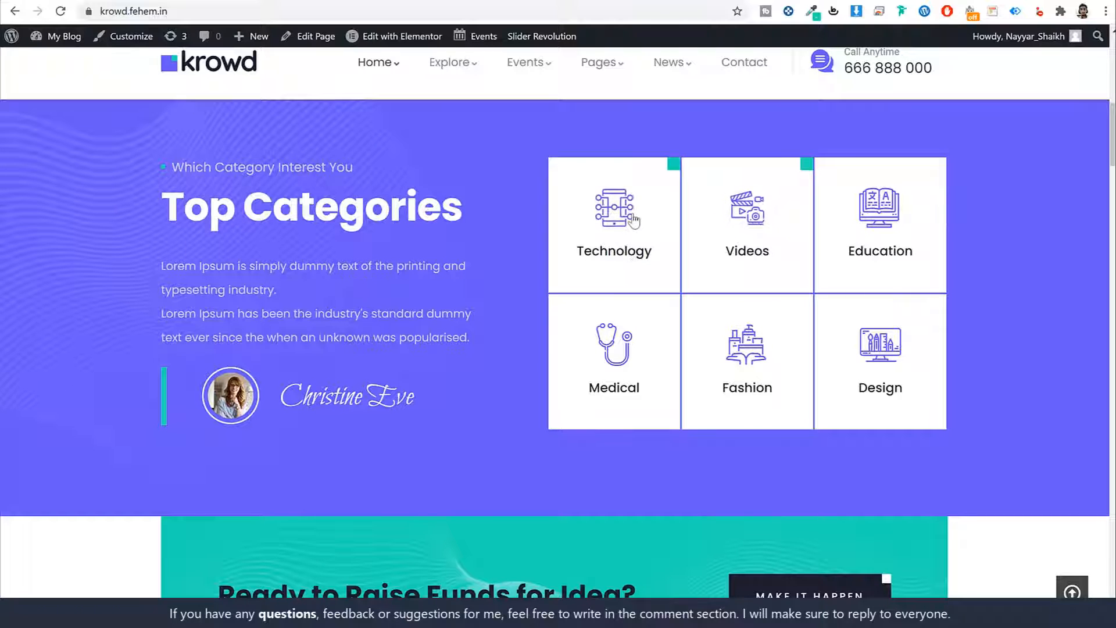
scroll(930, 309, "down", 3)
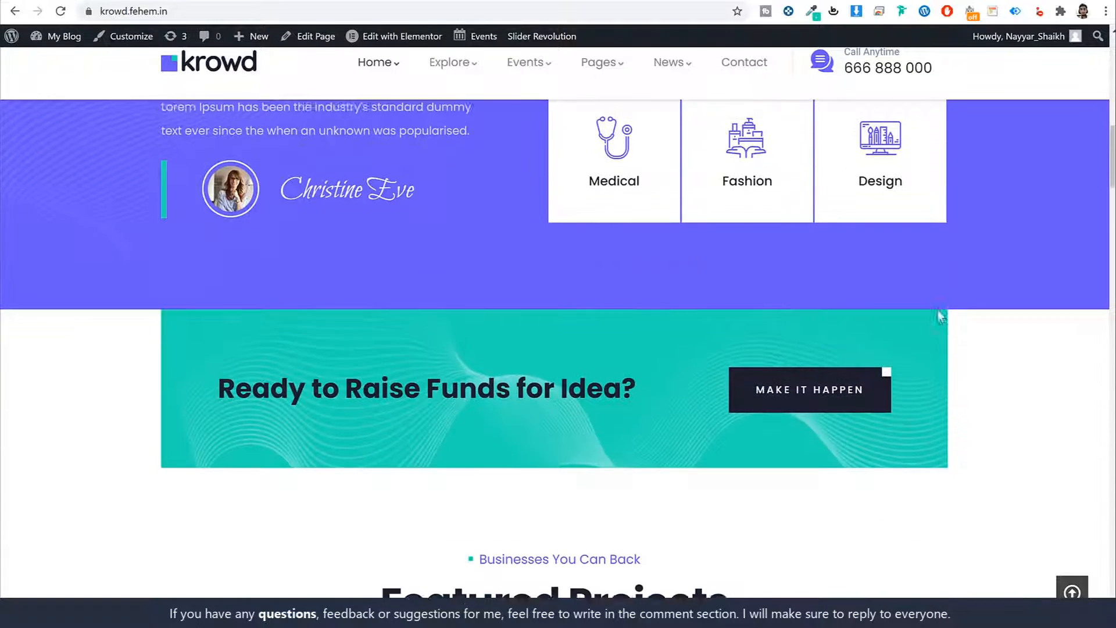
scroll(942, 317, "down", 3)
left_click_drag(218, 238, 640, 232)
left_click(639, 233)
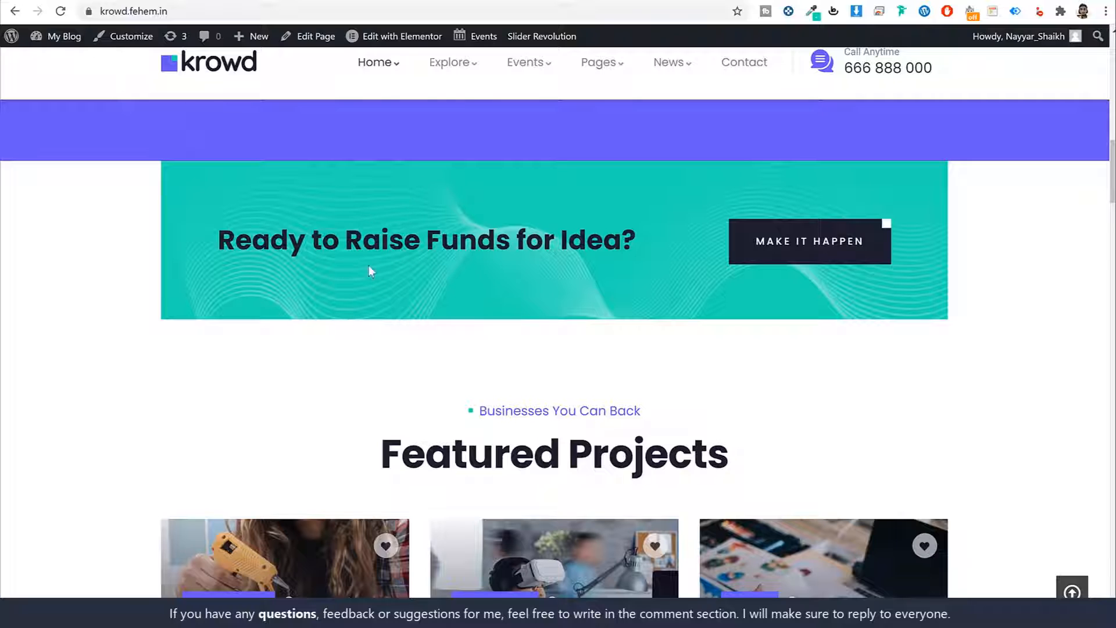
scroll(370, 267, "up", 7)
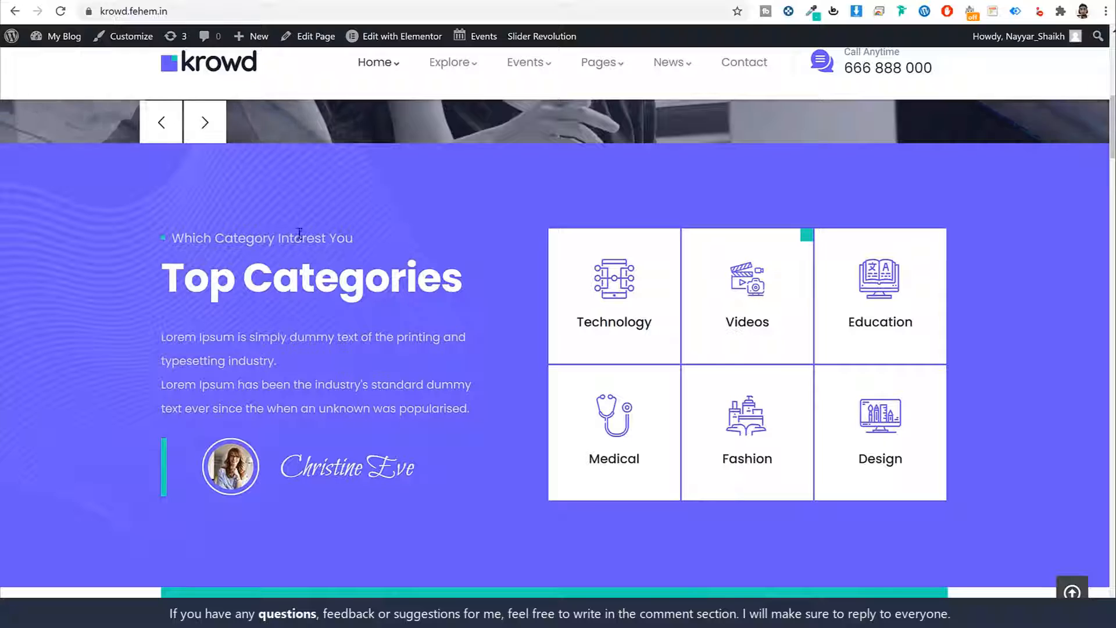
scroll(383, 355, "down", 6)
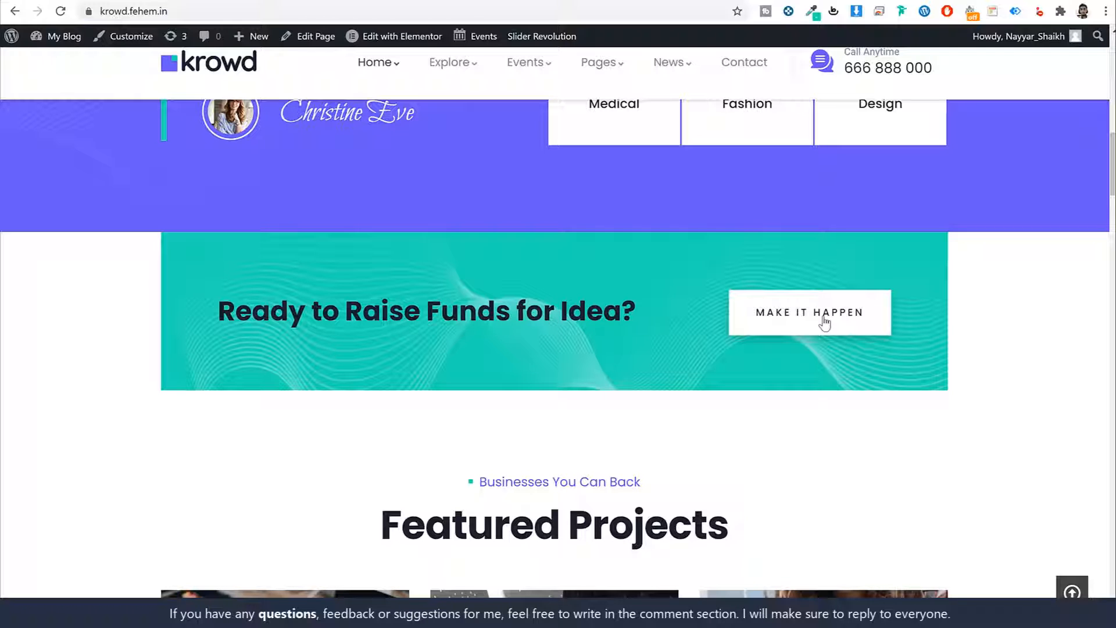
- Advance the Featured Projects carousel seven times to view the other campaigns
scroll(968, 361, "down", 6)
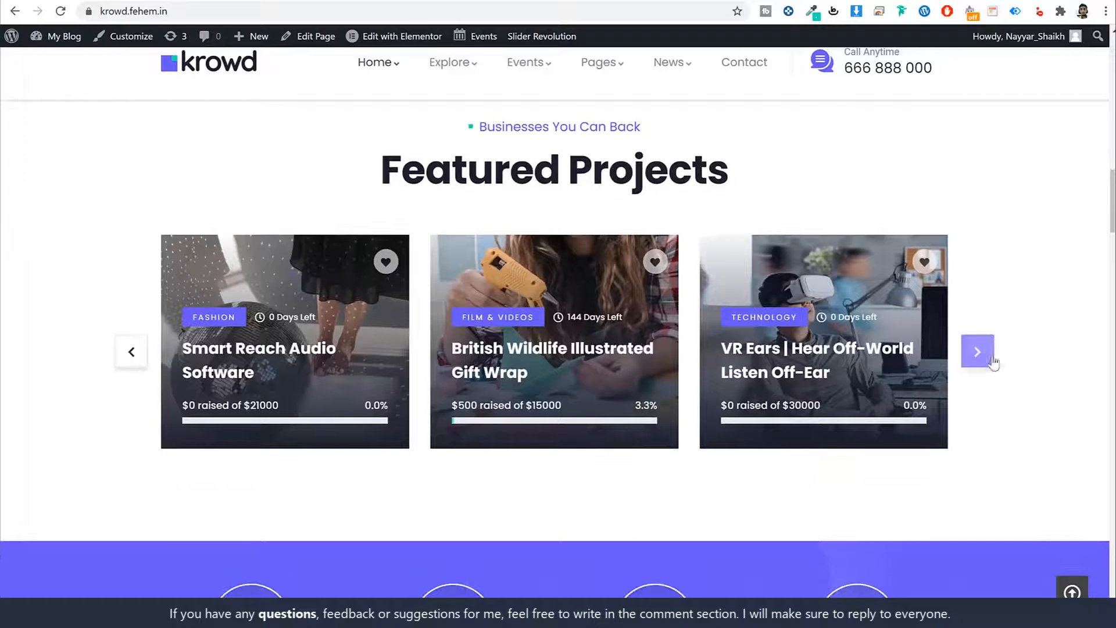
left_click(982, 356)
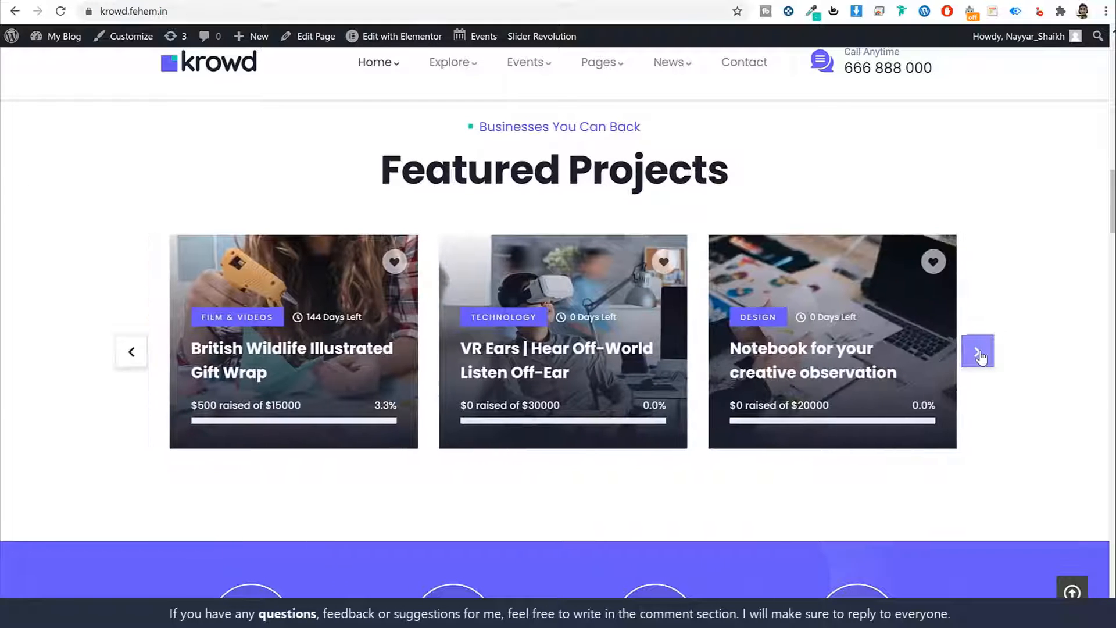
left_click(982, 358)
left_click(981, 357)
left_click(982, 357)
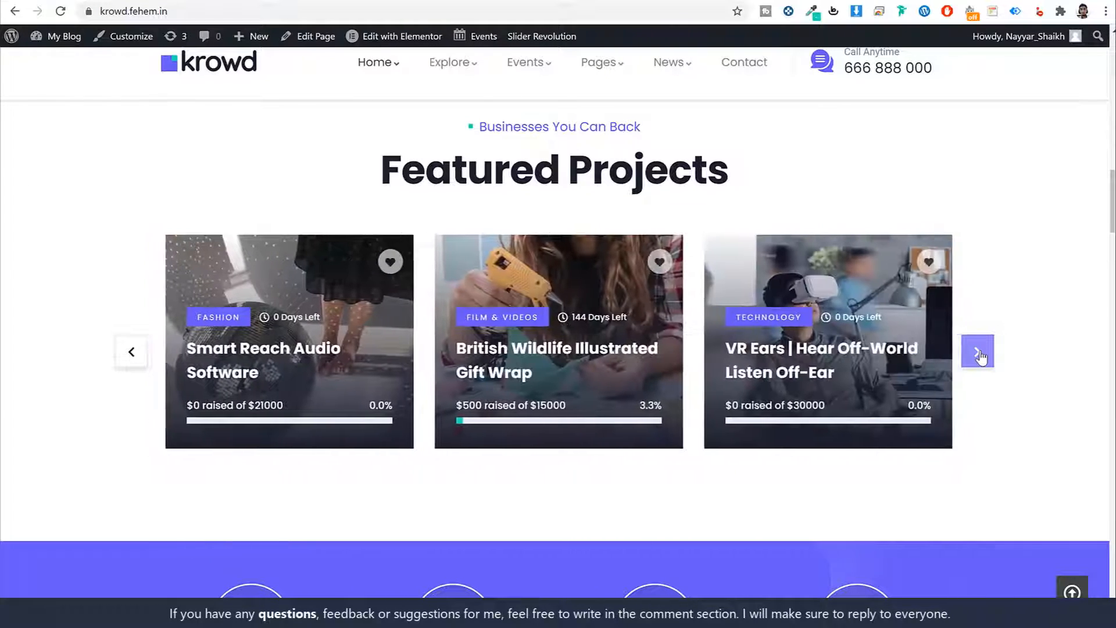
left_click(982, 357)
left_click(981, 357)
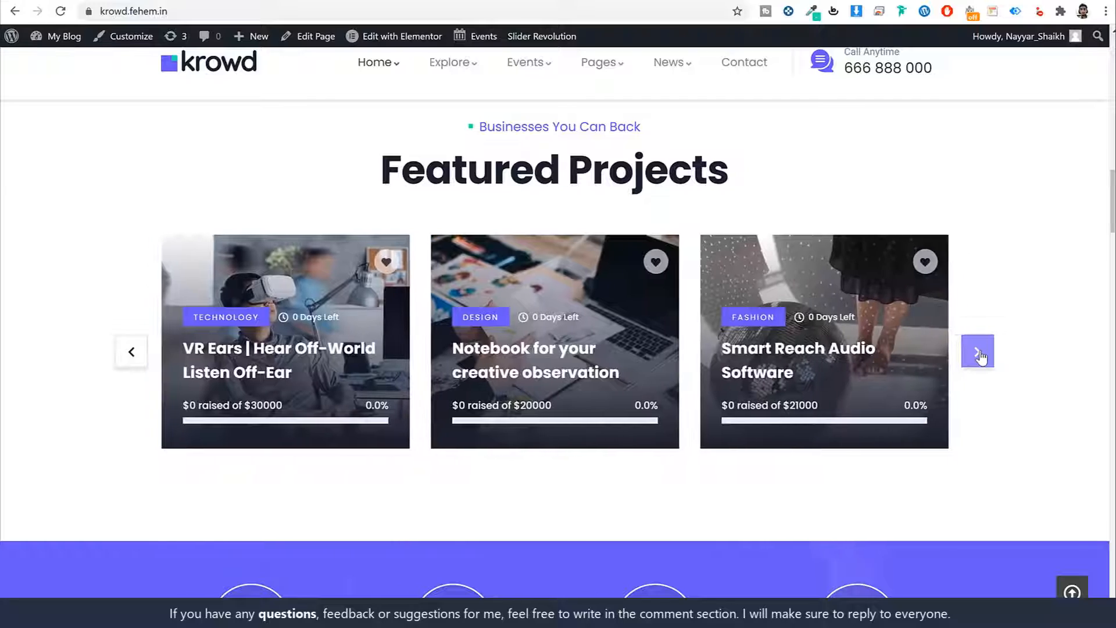
left_click(982, 357)
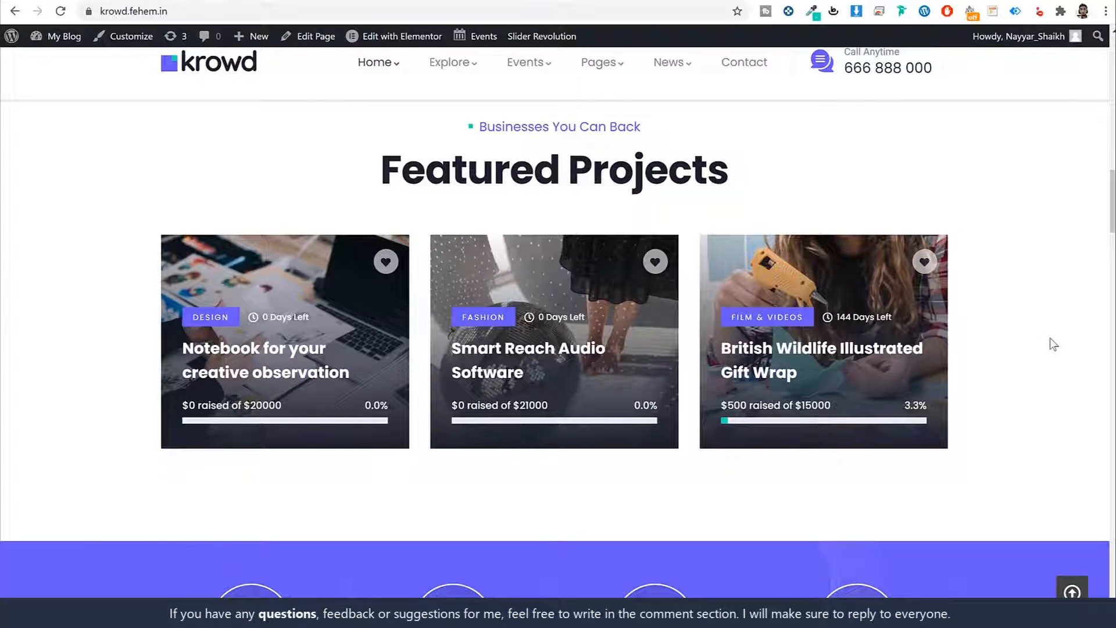
- Scroll to the stats and highlight the 808 Raised to Date and 690 Projects Completed figures
scroll(1053, 349, "down", 3)
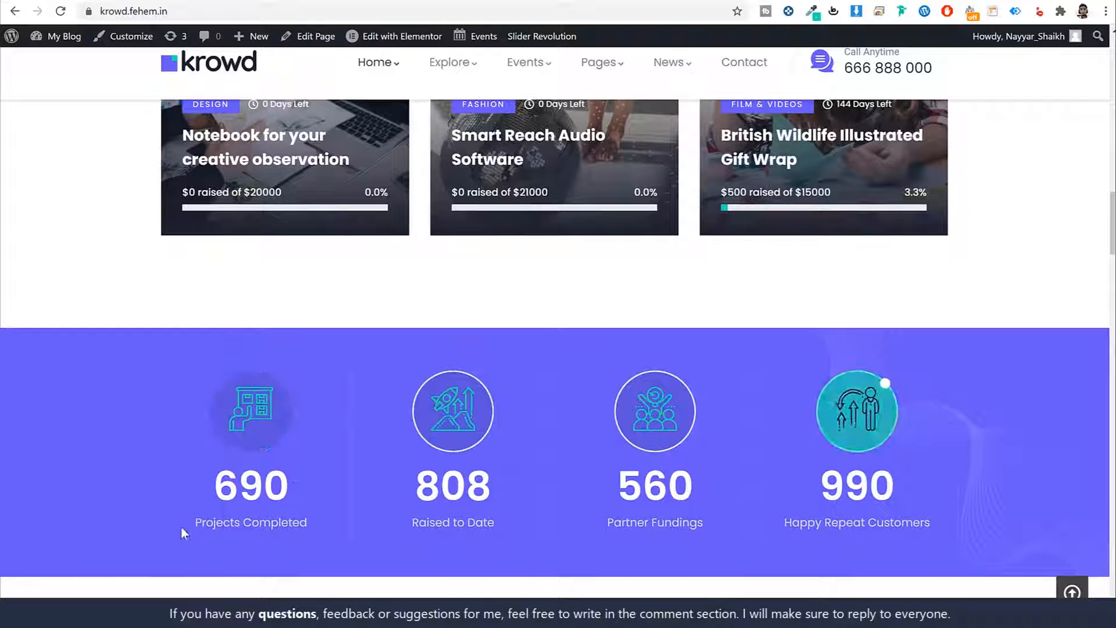
double_click(435, 483)
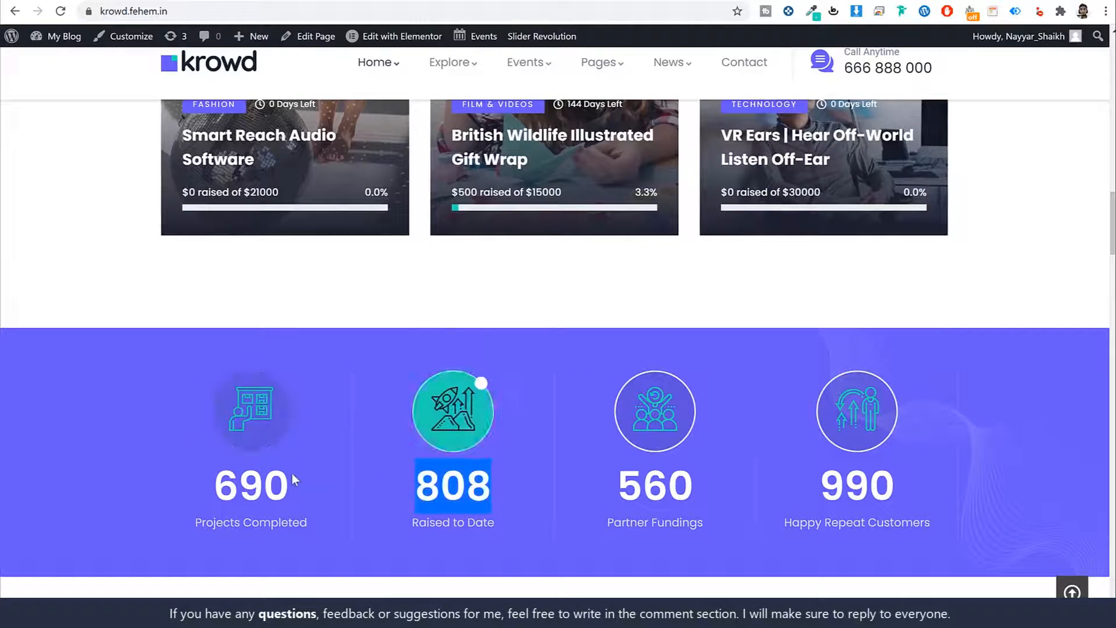
double_click(265, 486)
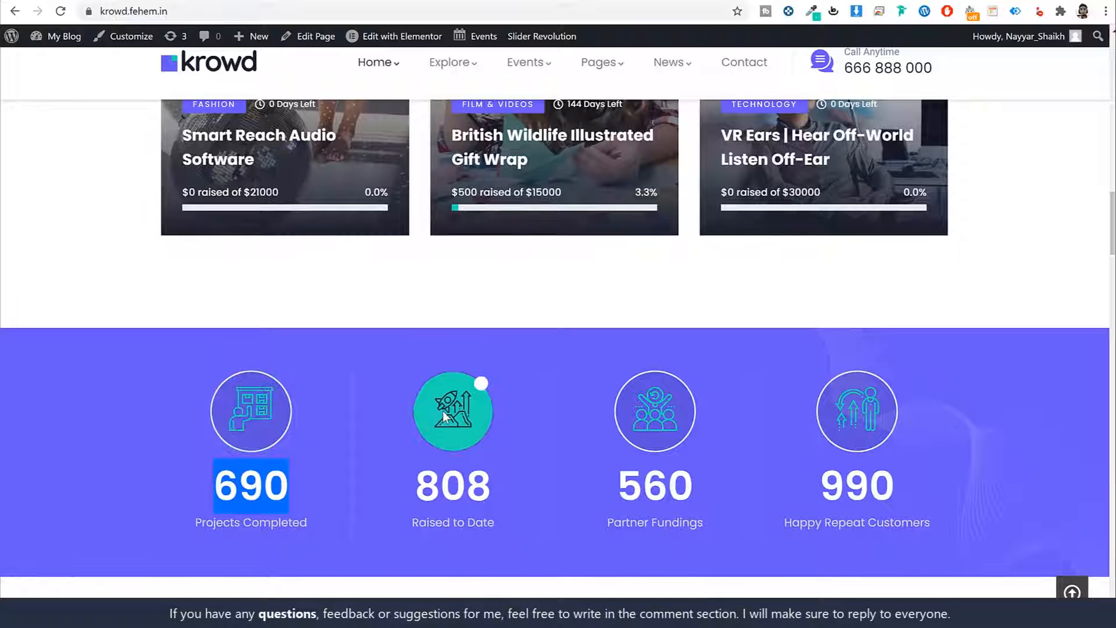
- Scroll to the 'Together We can Bring More Creativity into the World' banner and select its heading
scroll(971, 478, "down", 9)
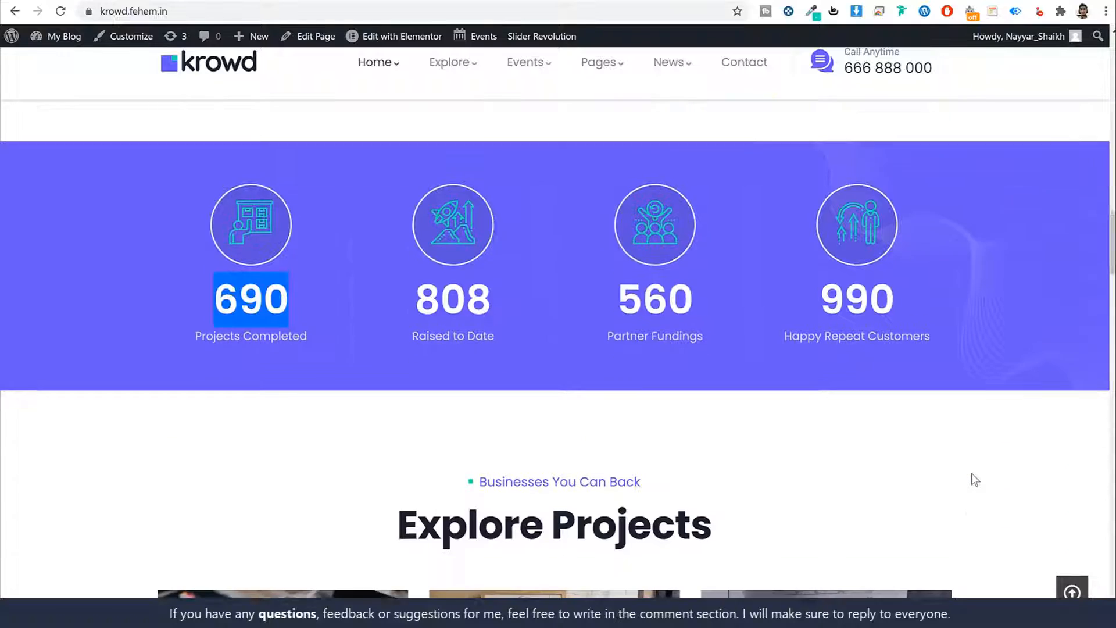
scroll(975, 479, "down", 1)
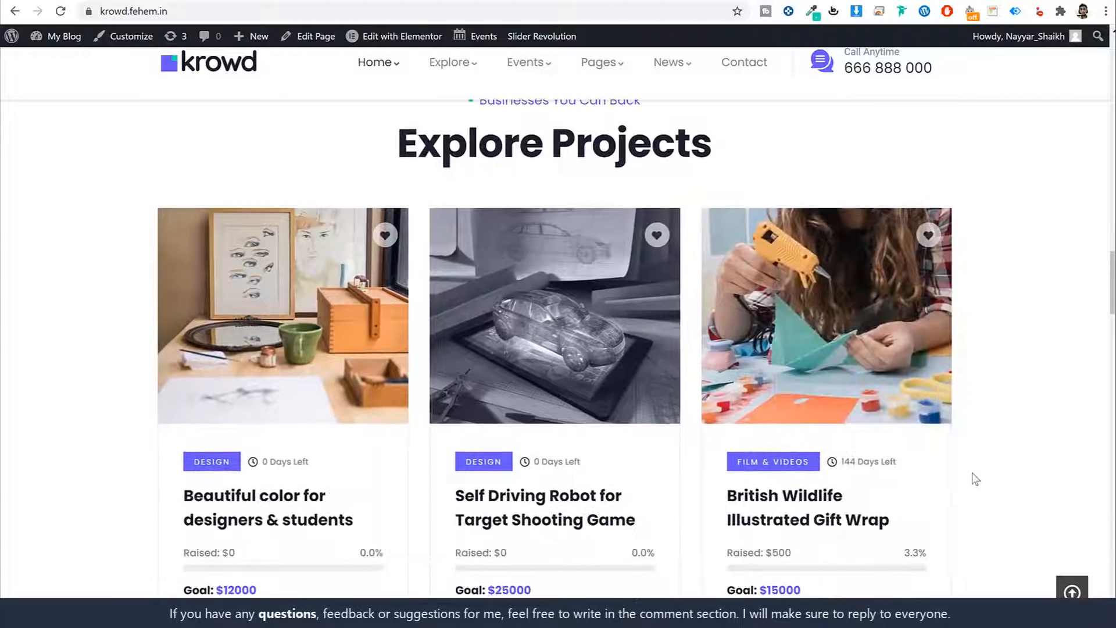
scroll(975, 474, "up", 2)
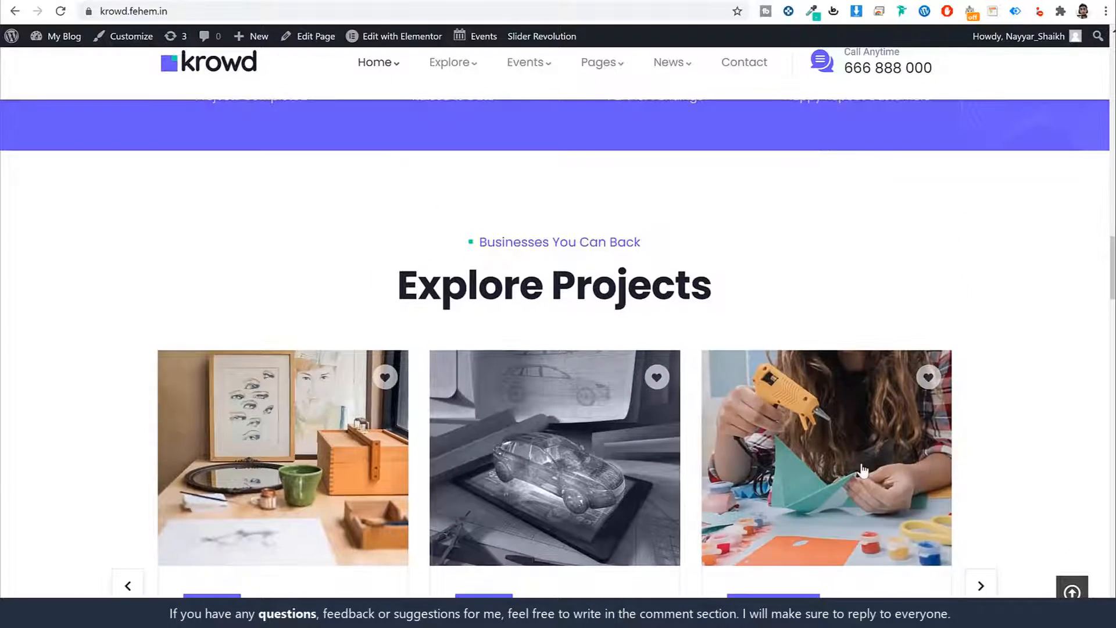
scroll(862, 471, "down", 3)
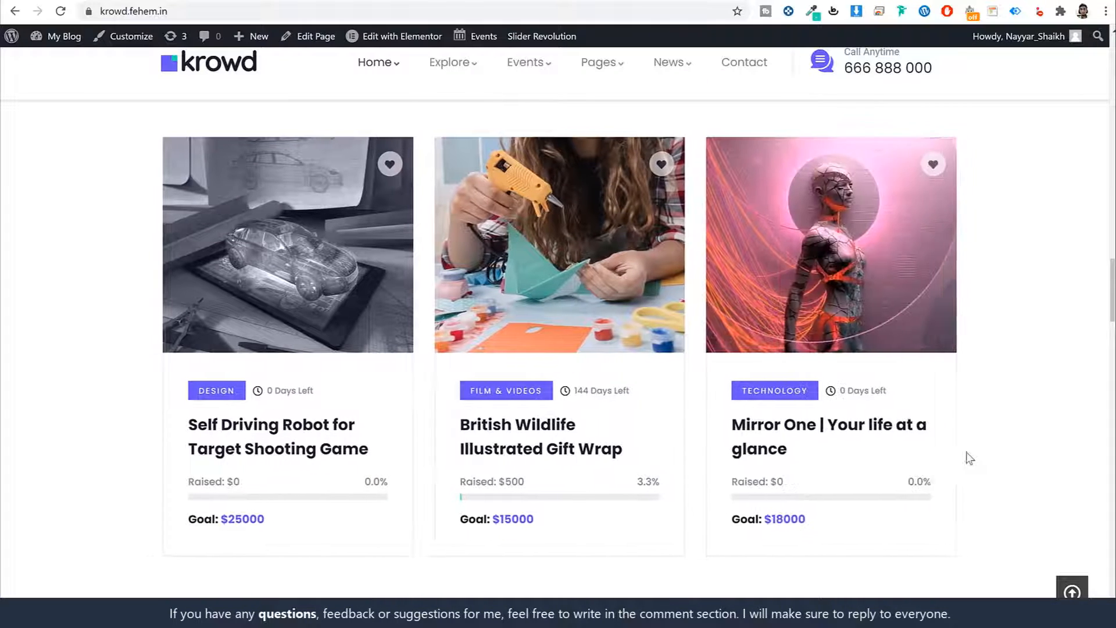
scroll(968, 463, "down", 6)
scroll(967, 463, "down", 1)
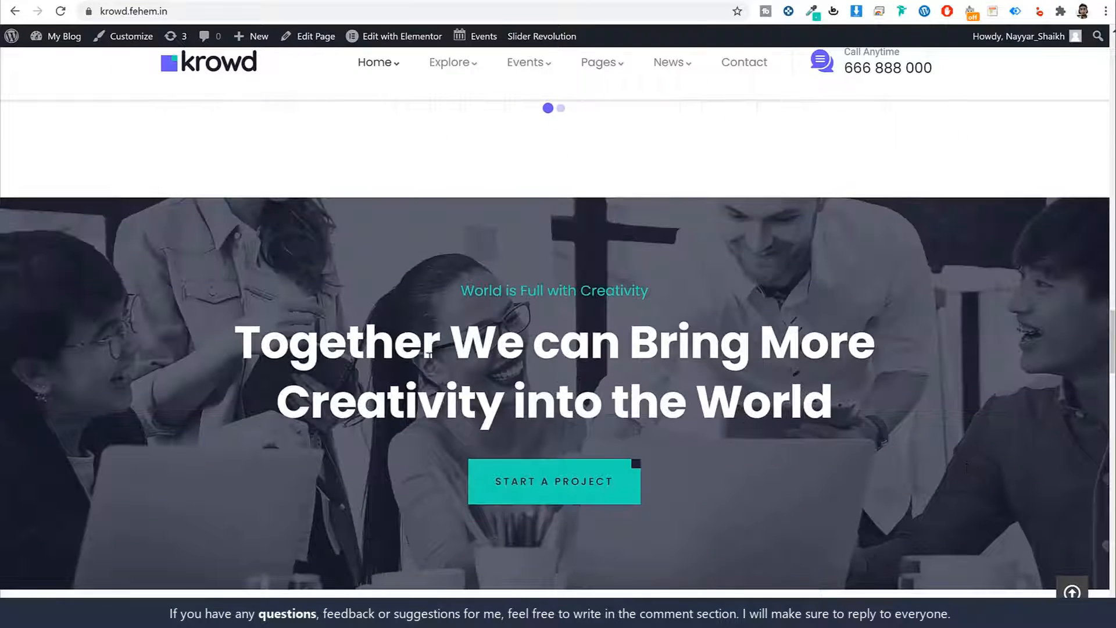
left_click_drag(232, 334, 858, 385)
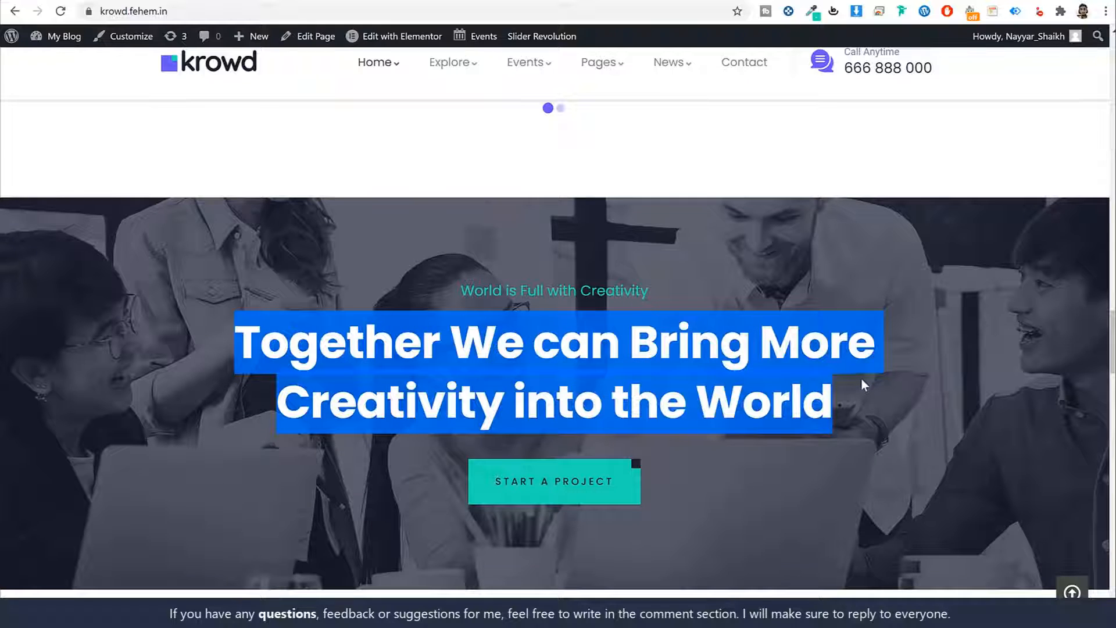
left_click(861, 378)
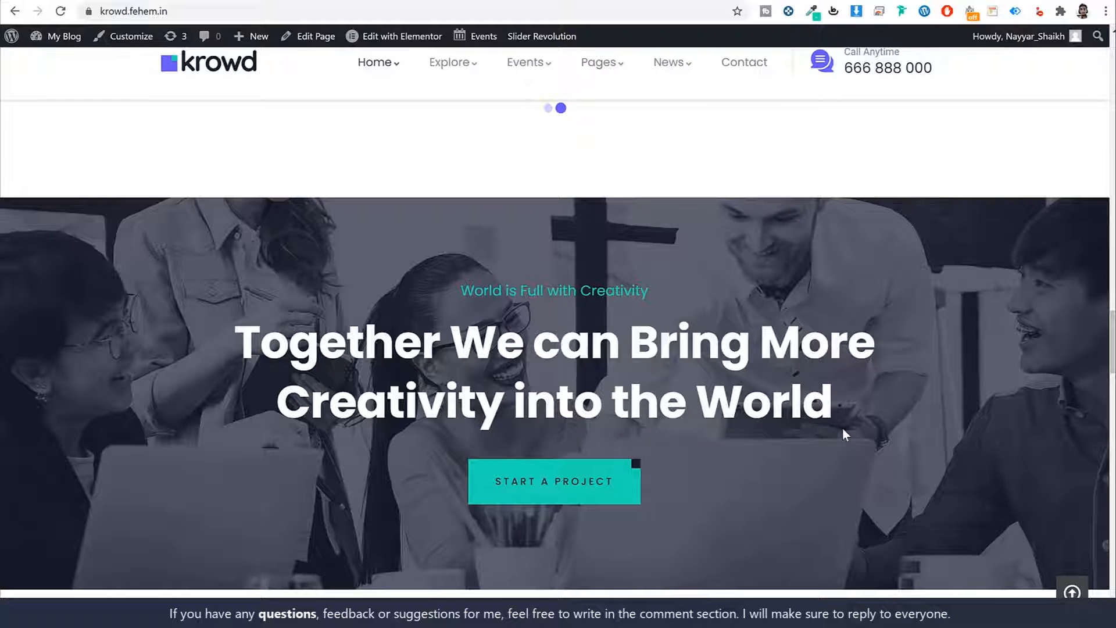
- Scroll to Testimonials and cycle through five testimonials
scroll(825, 404, "down", 2)
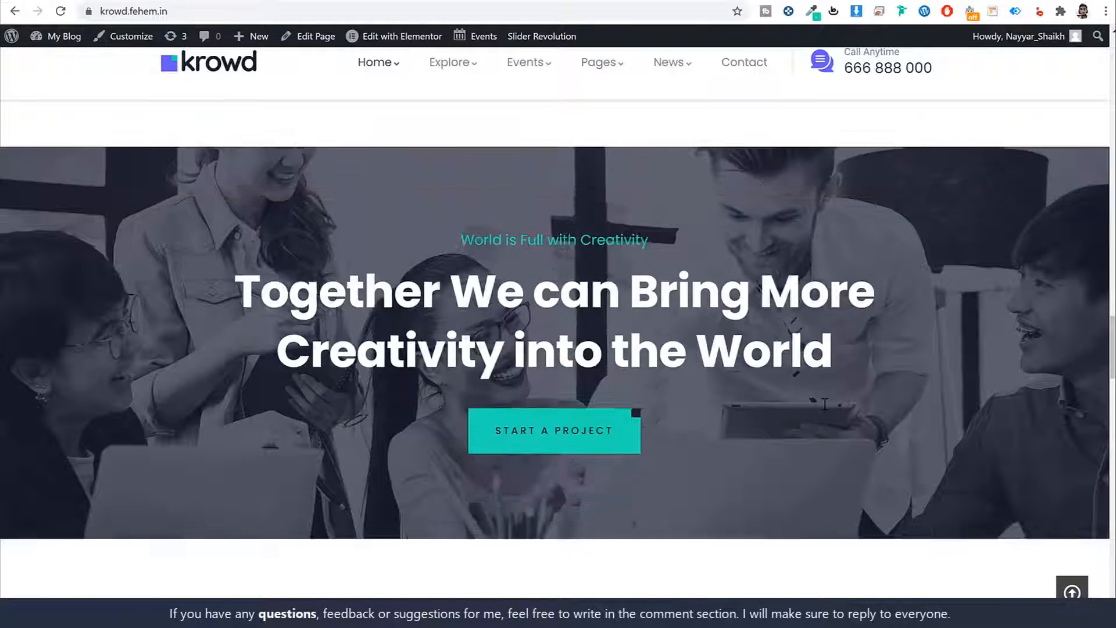
scroll(825, 403, "down", 6)
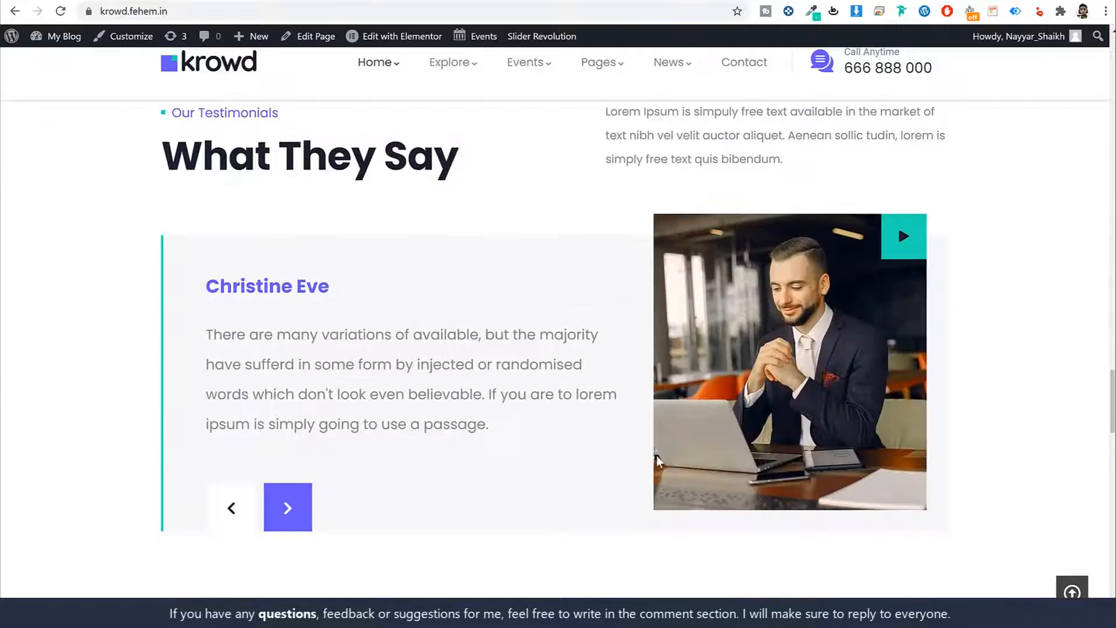
left_click(274, 518)
left_click(291, 512)
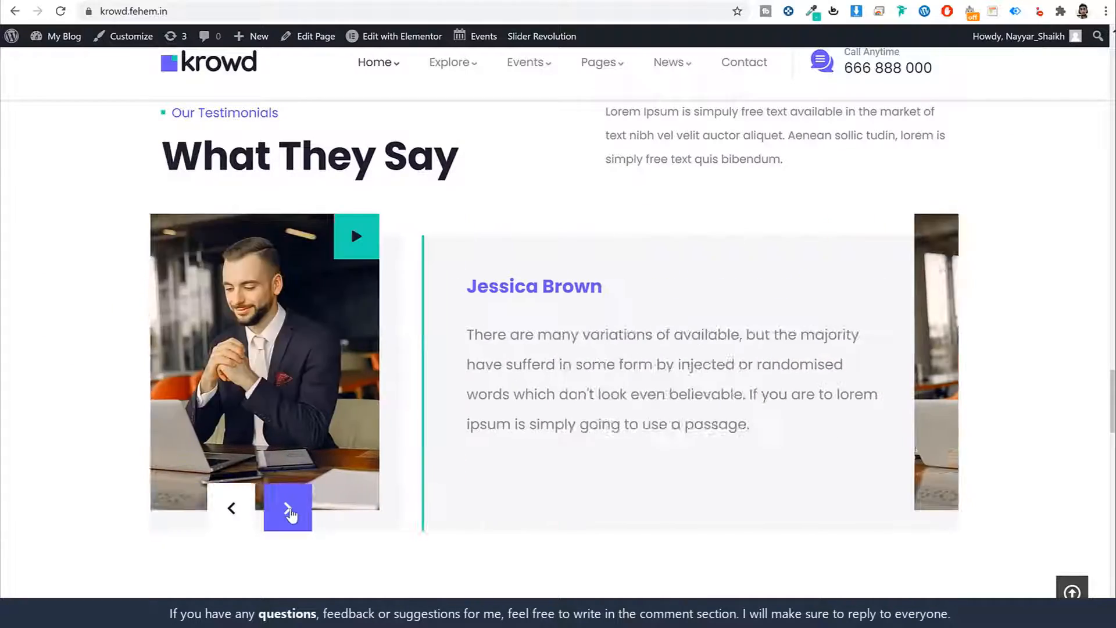
left_click(290, 513)
left_click(291, 512)
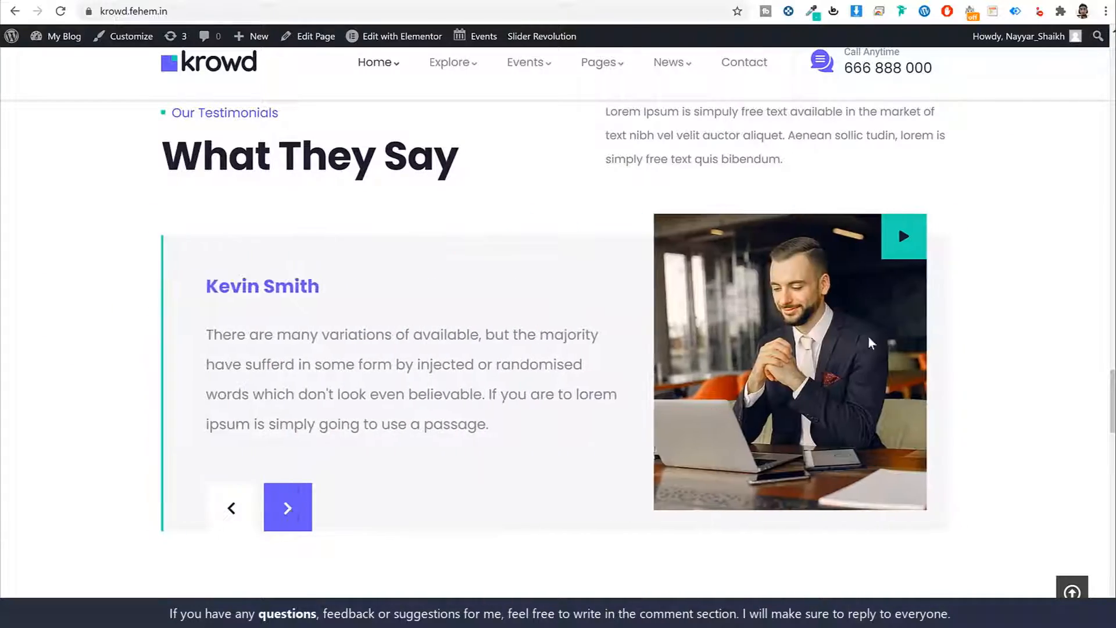
left_click(291, 511)
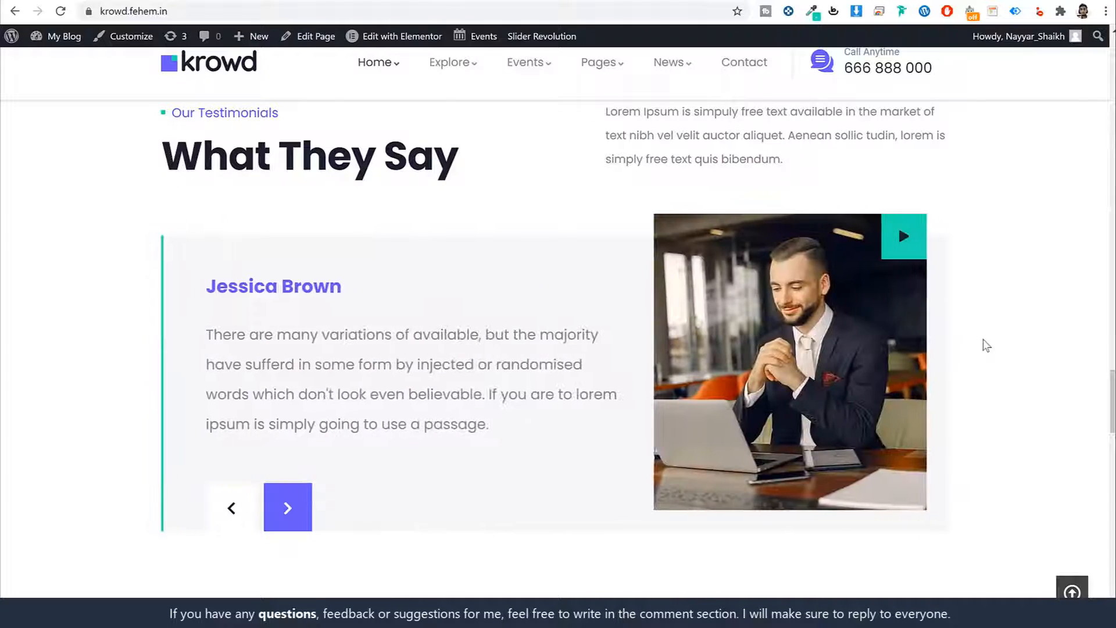
- Play the promo video from the 'Krowd is changing the way' banner, pause it and close the popup
scroll(984, 346, "down", 3)
scroll(985, 349, "down", 5)
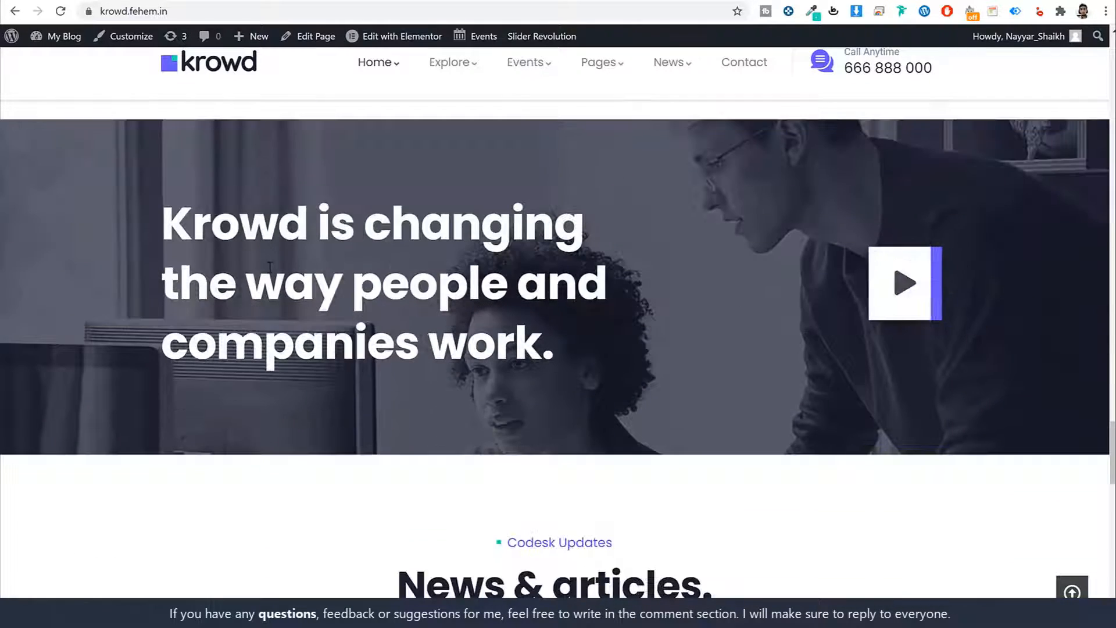
left_click_drag(161, 219, 620, 326)
scroll(622, 332, "up", 1)
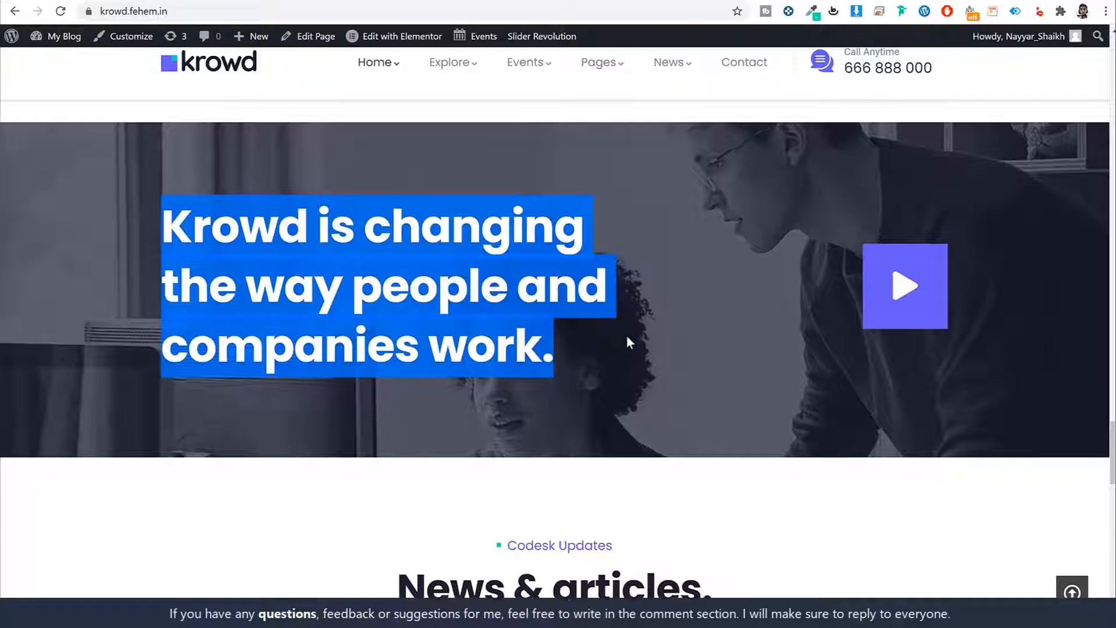
left_click(562, 307)
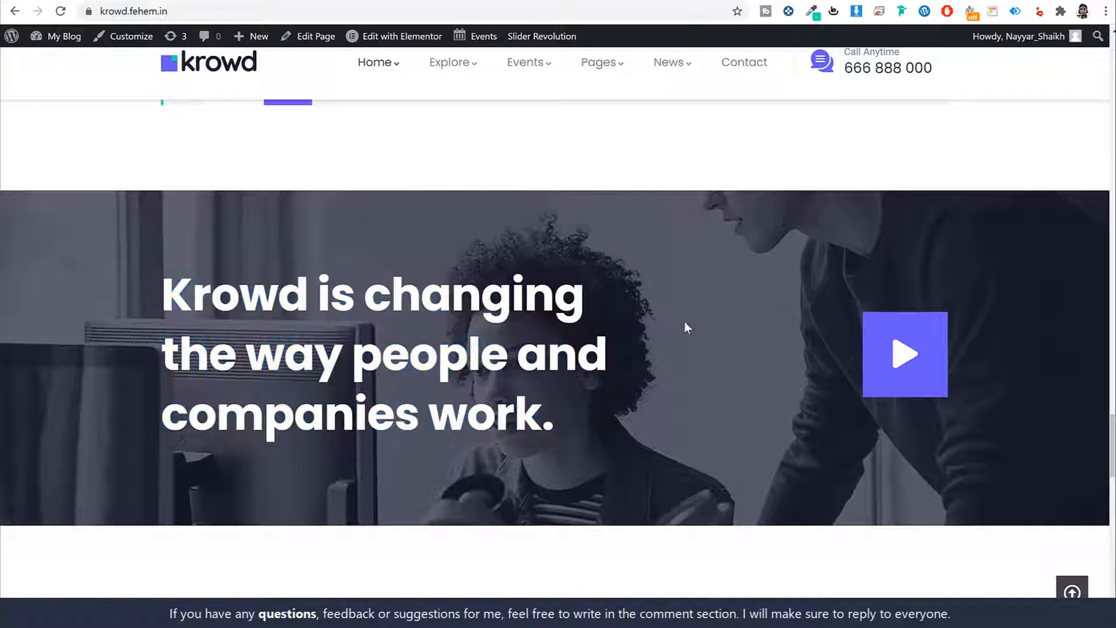
left_click(886, 359)
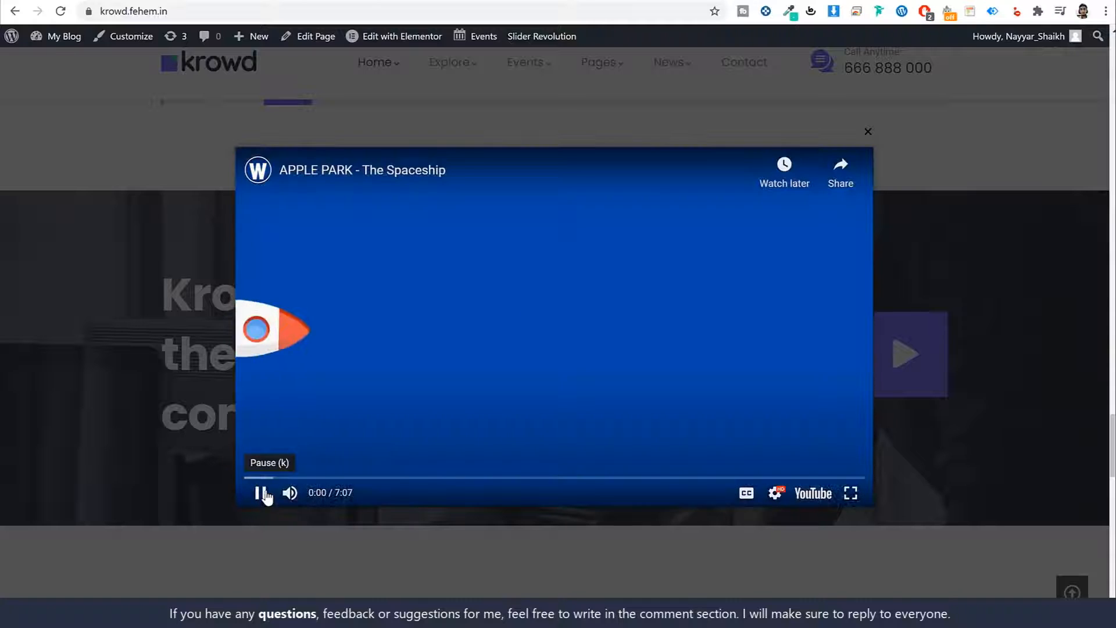
left_click(260, 493)
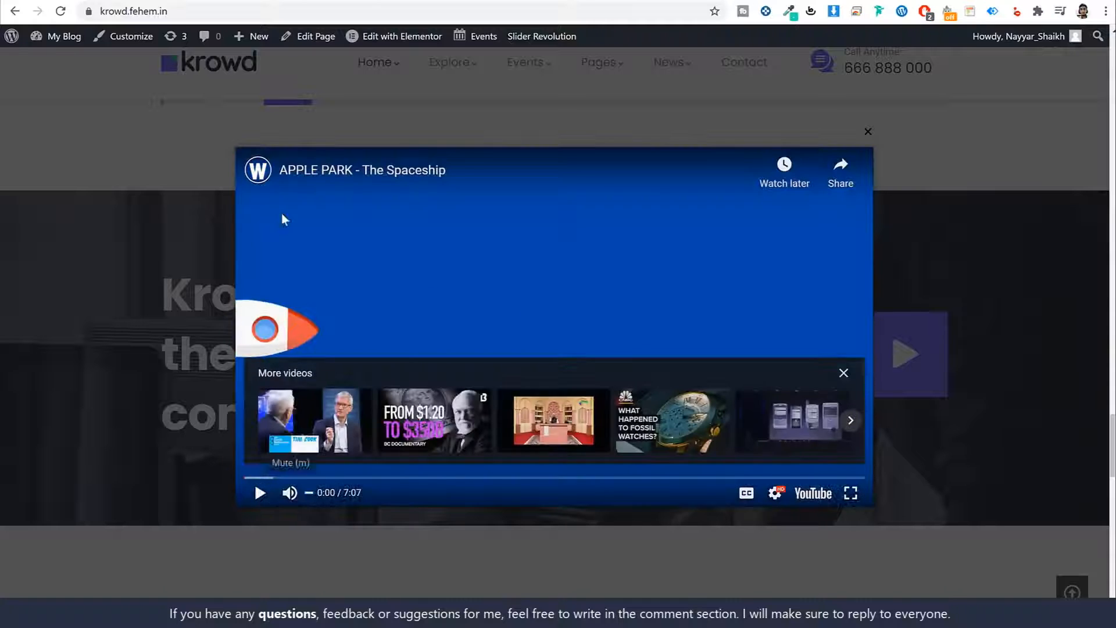
left_click(864, 132)
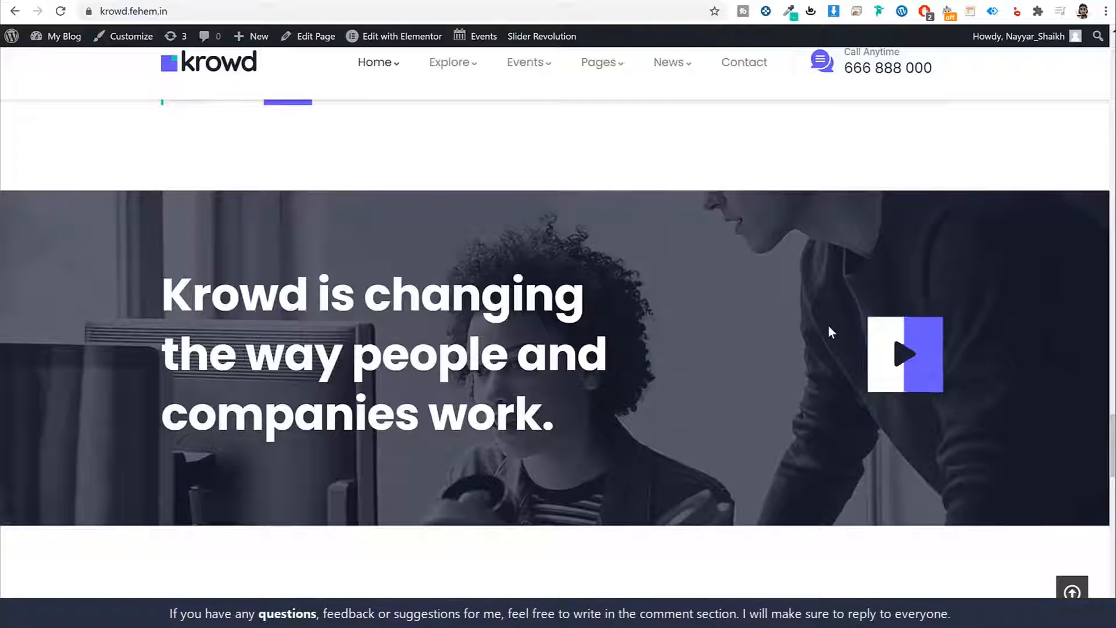
scroll(829, 326, "down", 7)
- Scroll down past the News & articles posts to the Crowdfunding Guide subscribe section
scroll(829, 326, "down", 1)
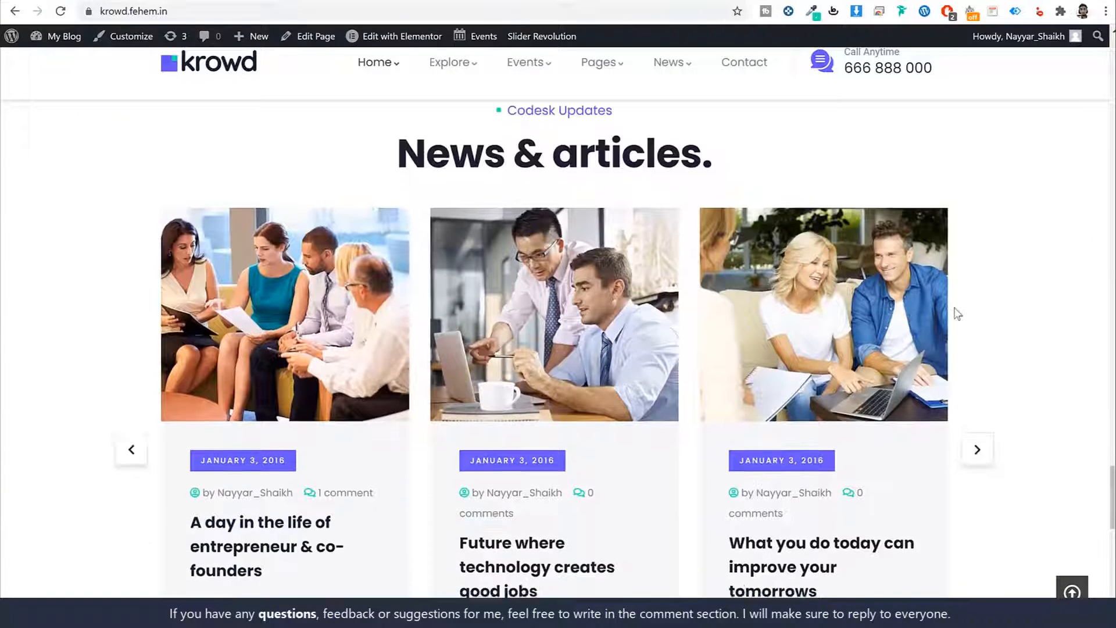
scroll(954, 312, "down", 1)
scroll(966, 309, "down", 1)
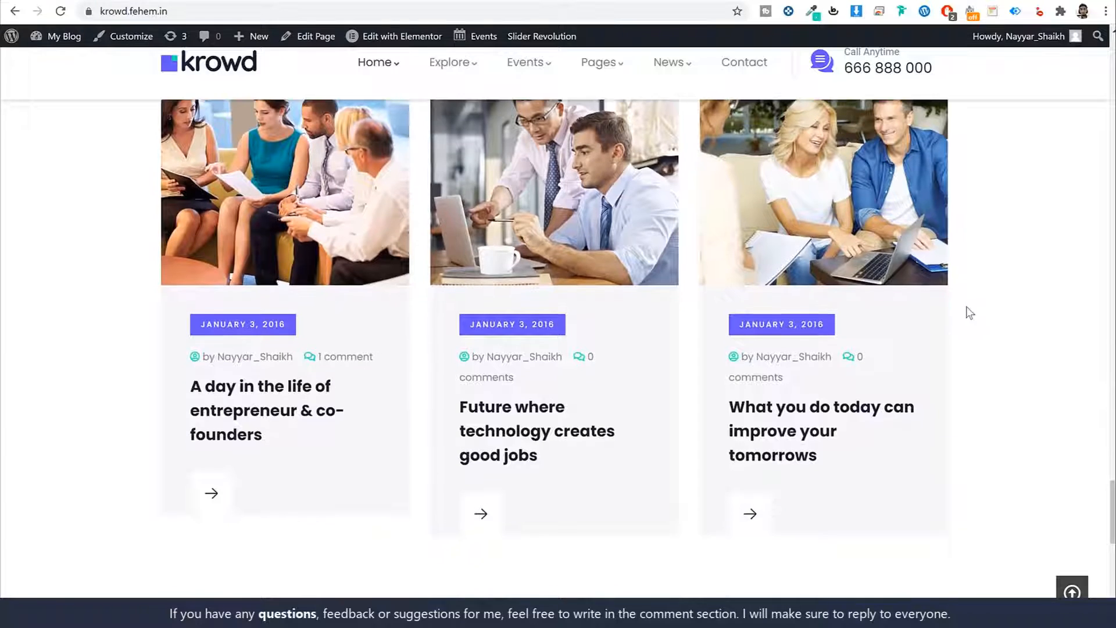
scroll(967, 310, "up", 3)
scroll(968, 309, "down", 2)
scroll(969, 313, "down", 1)
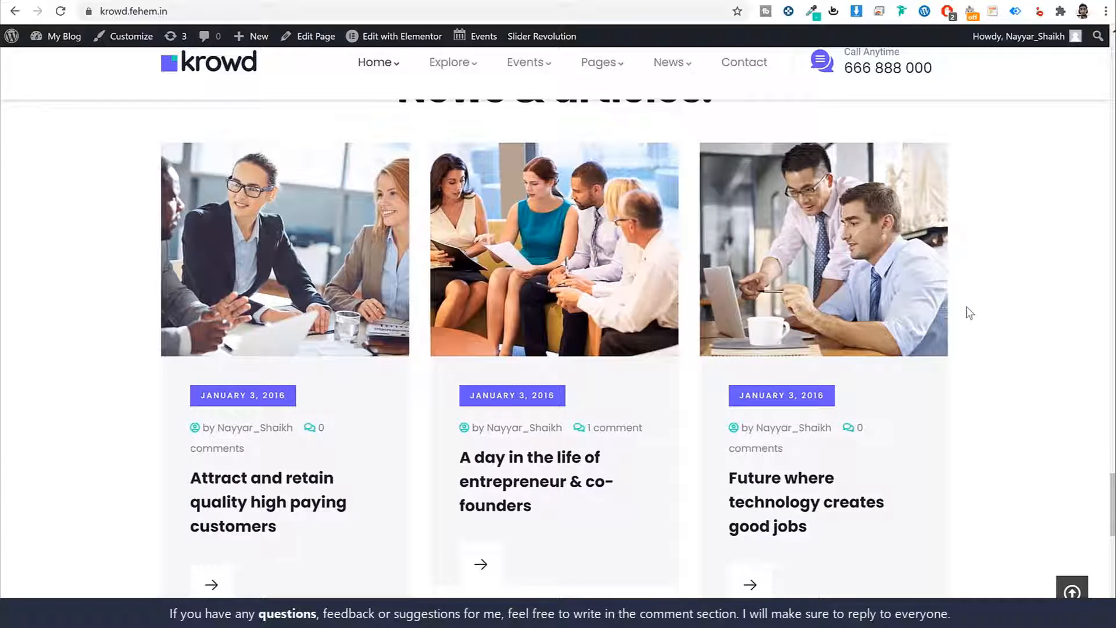
scroll(978, 336, "down", 10)
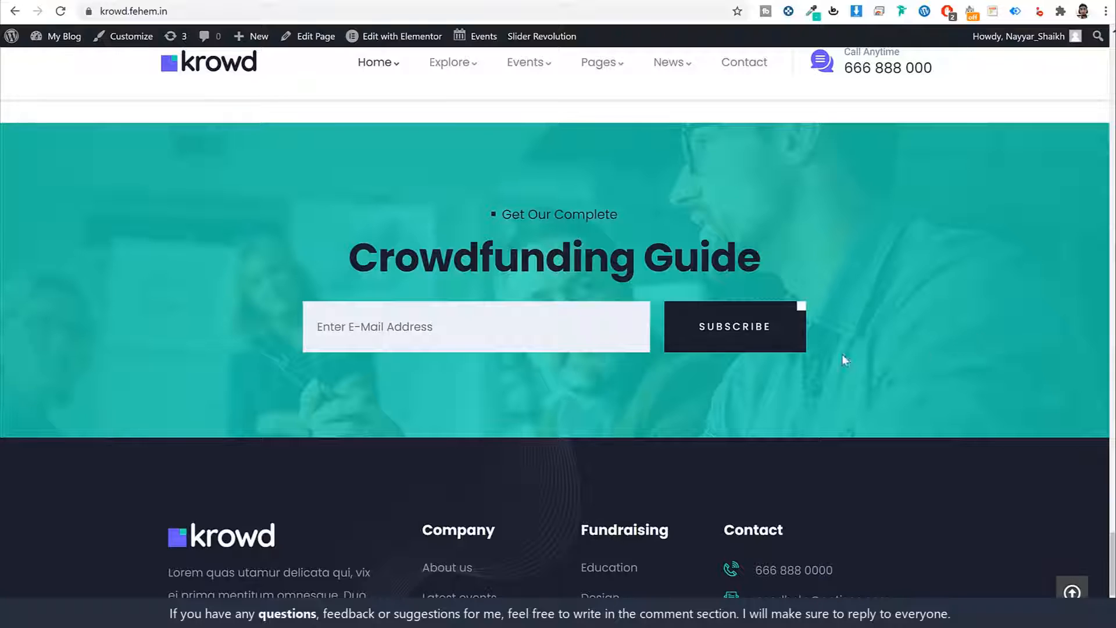
- Focus the Crowdfunding Guide e-mail field, view the footer columns, and return to the page top
left_click(437, 330)
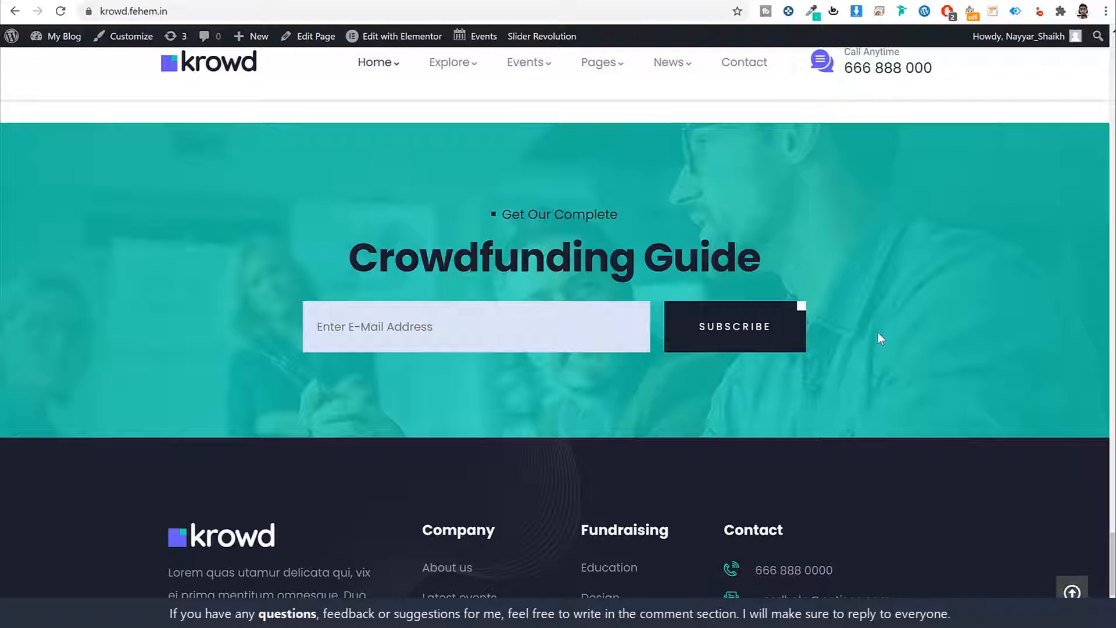
scroll(1002, 335, "down", 3)
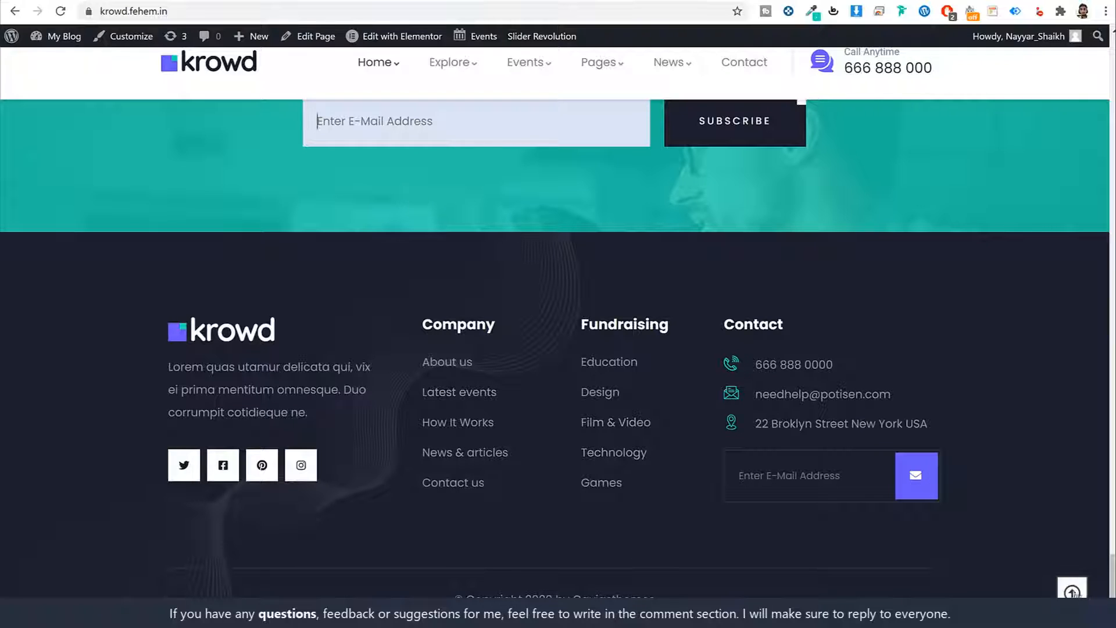
left_click(1072, 591)
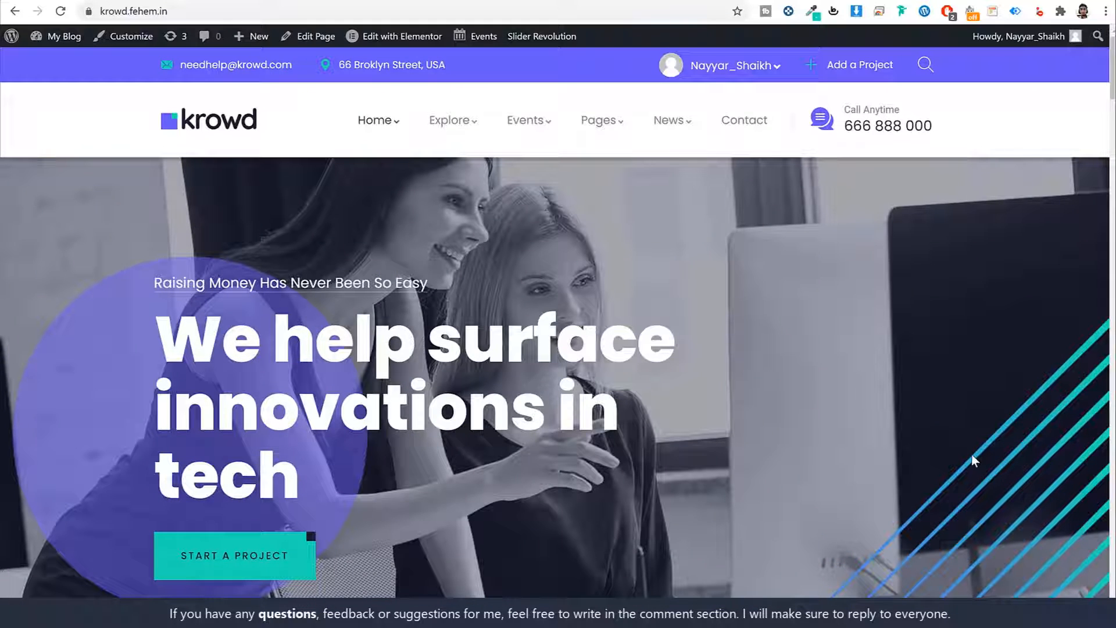
- Slide the Featured Projects carousel back one card and open British Wildlife Illustrated Gift Wrap
scroll(916, 456, "down", 10)
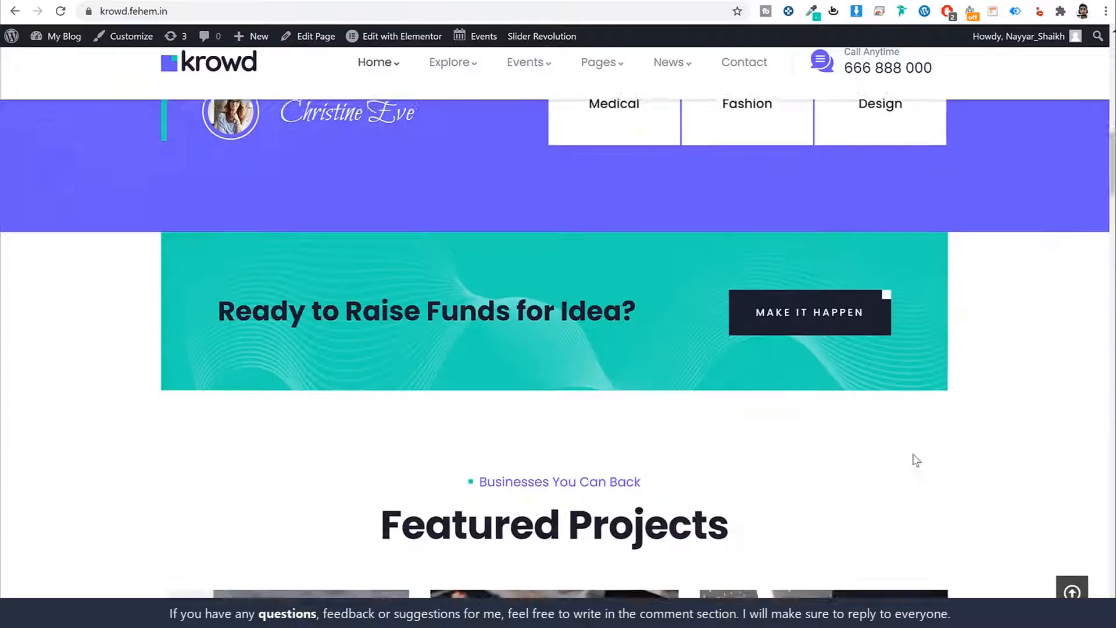
scroll(916, 460, "down", 5)
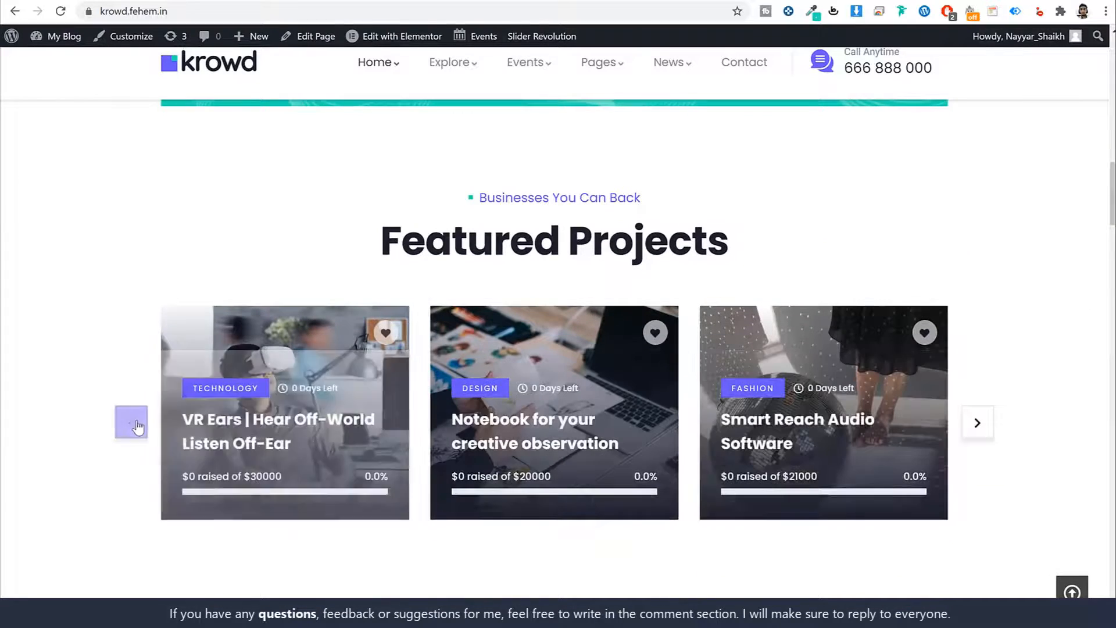
left_click(133, 423)
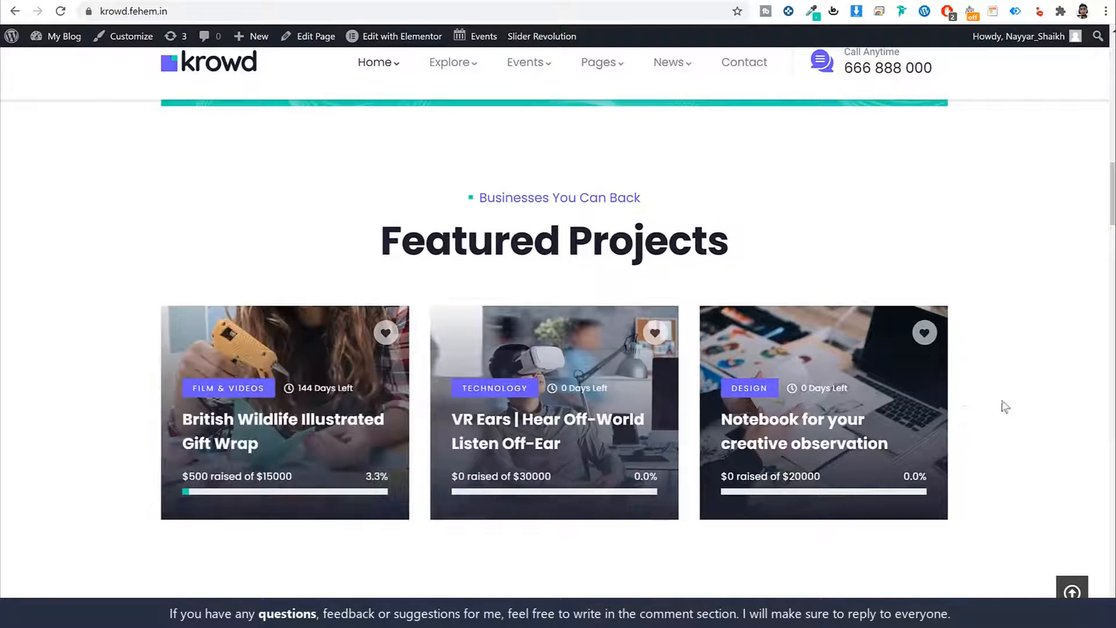
left_click(241, 422)
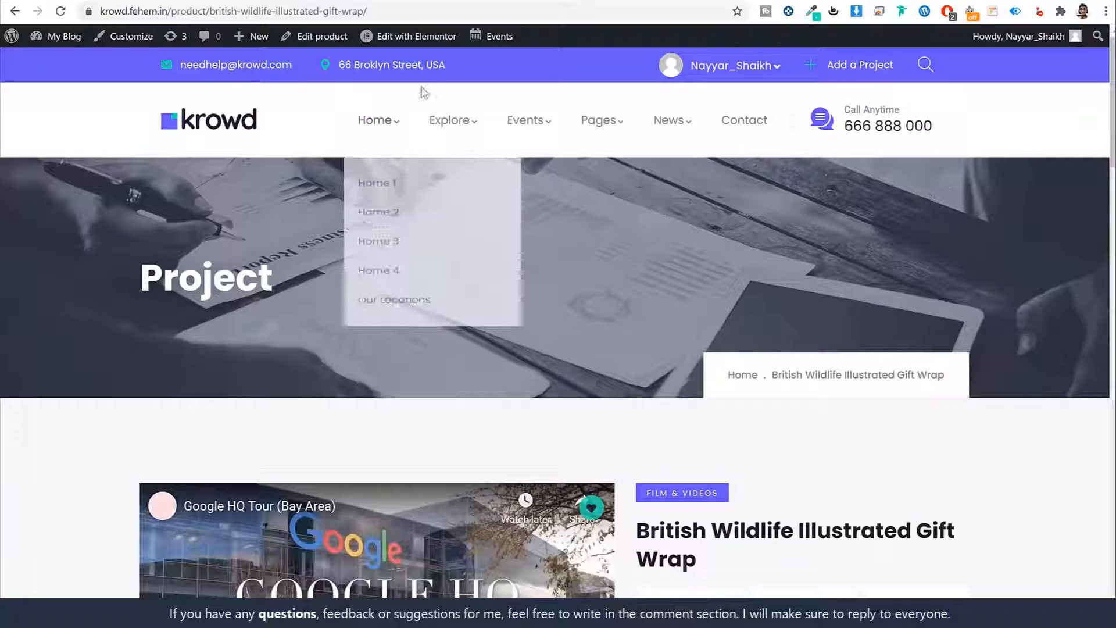
- Review the project page heading and Short Story text
mouse_move(140, 272)
left_mouse_down()
mouse_move(321, 273)
mouse_move(141, 278)
left_mouse_up()
left_click(321, 273)
left_click(268, 275)
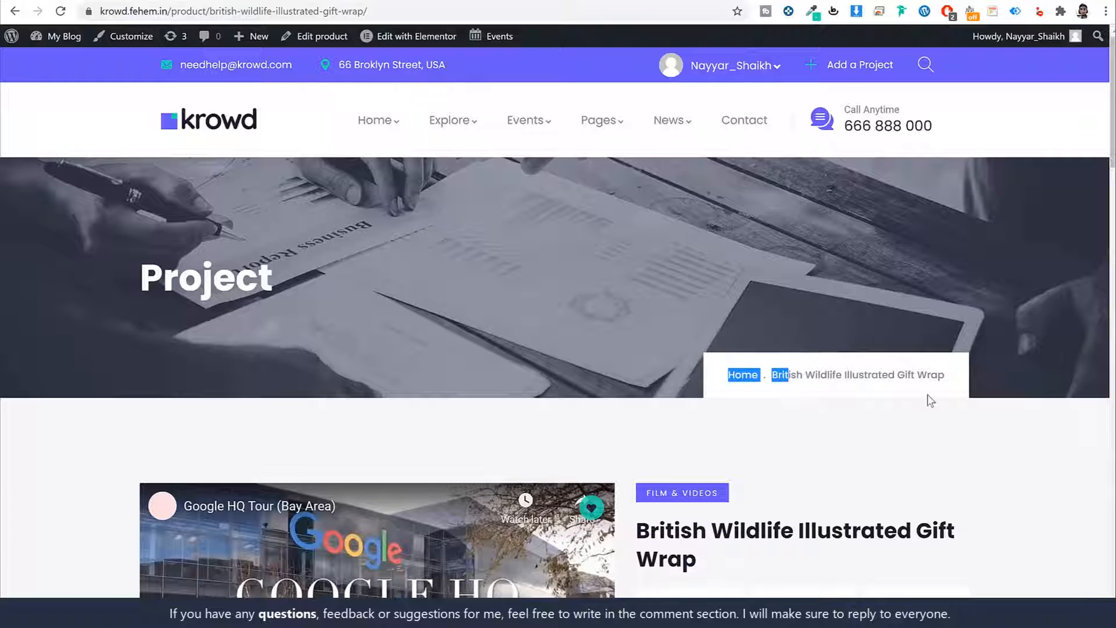
scroll(959, 386, "down", 5)
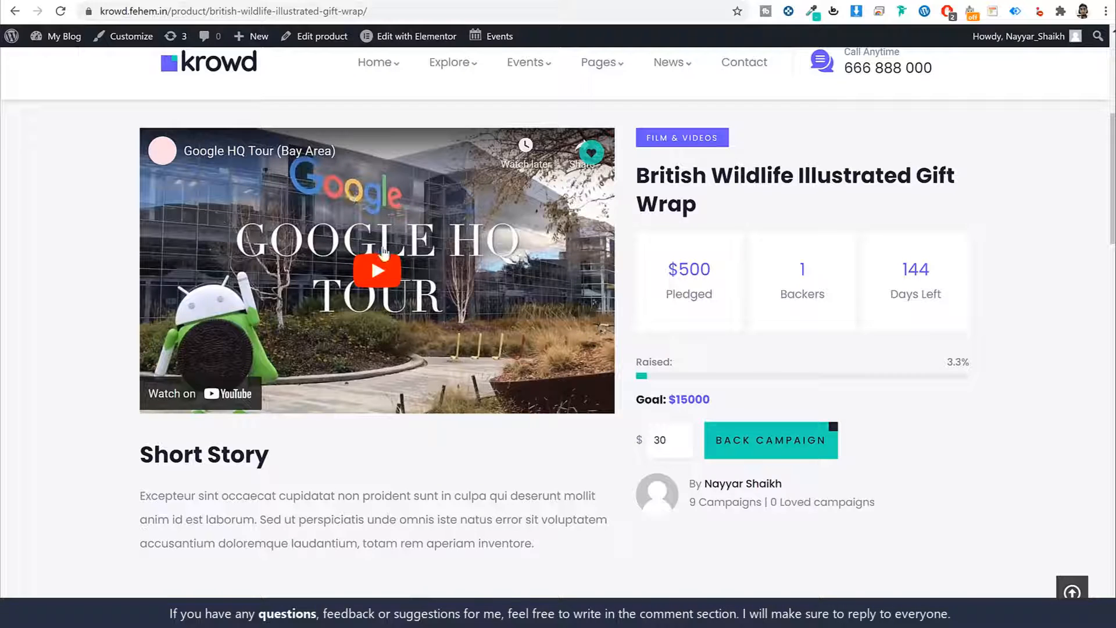
scroll(427, 359, "down", 1)
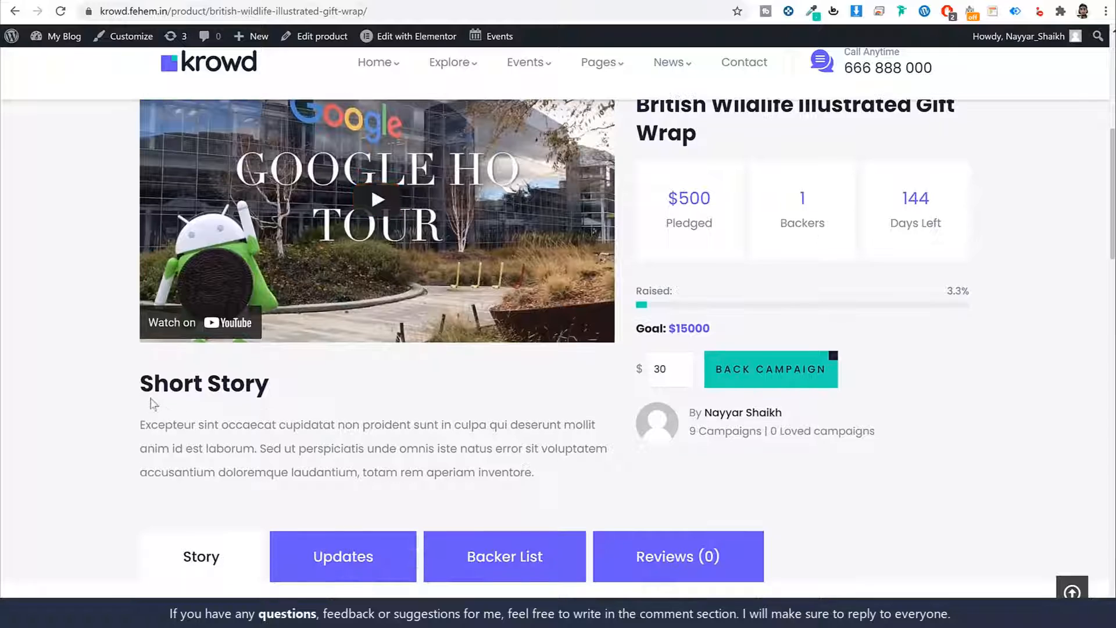
left_click_drag(139, 378, 326, 425)
left_click(454, 466)
scroll(488, 453, "up", 1)
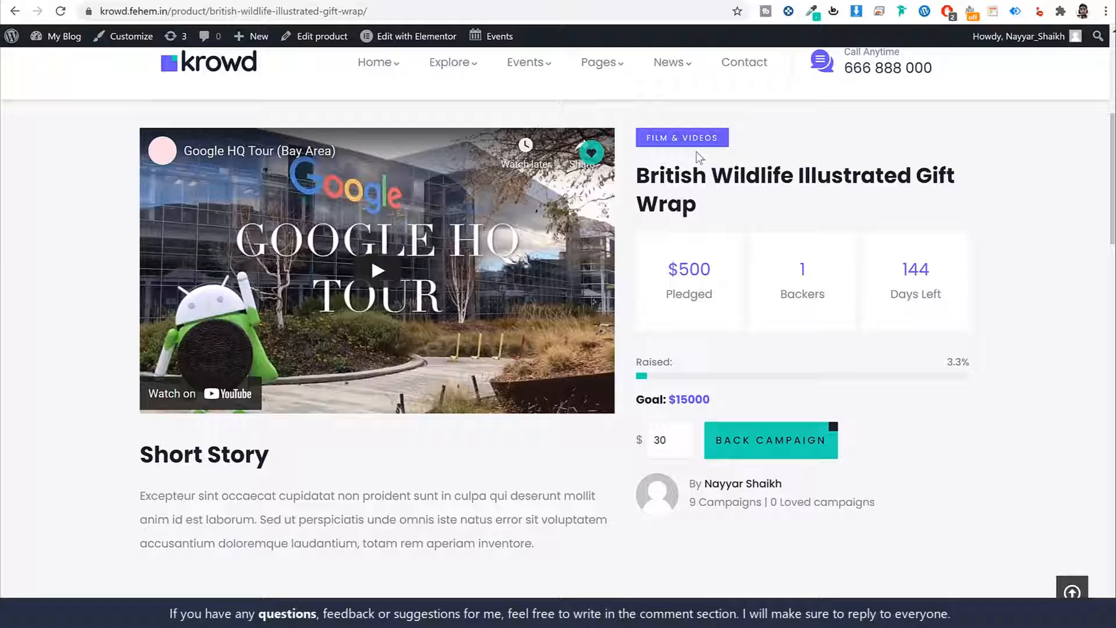
- Check the project's stats: $500 pledged, backer count, 144 days left and $15000 goal
triple_click(715, 203)
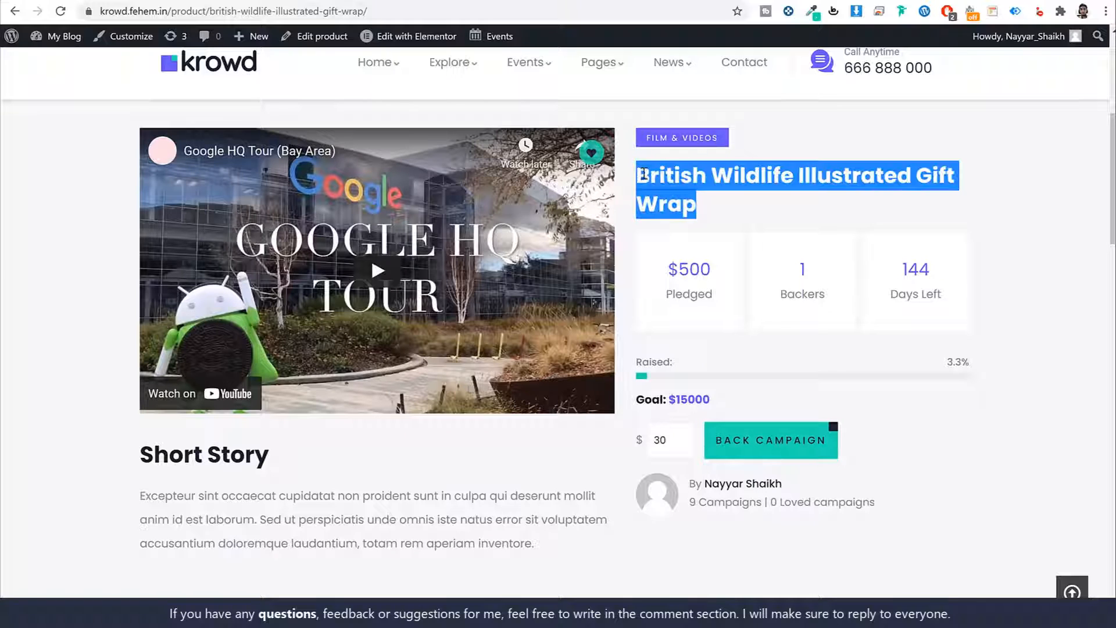
left_click(719, 243)
left_click_drag(714, 293, 665, 271)
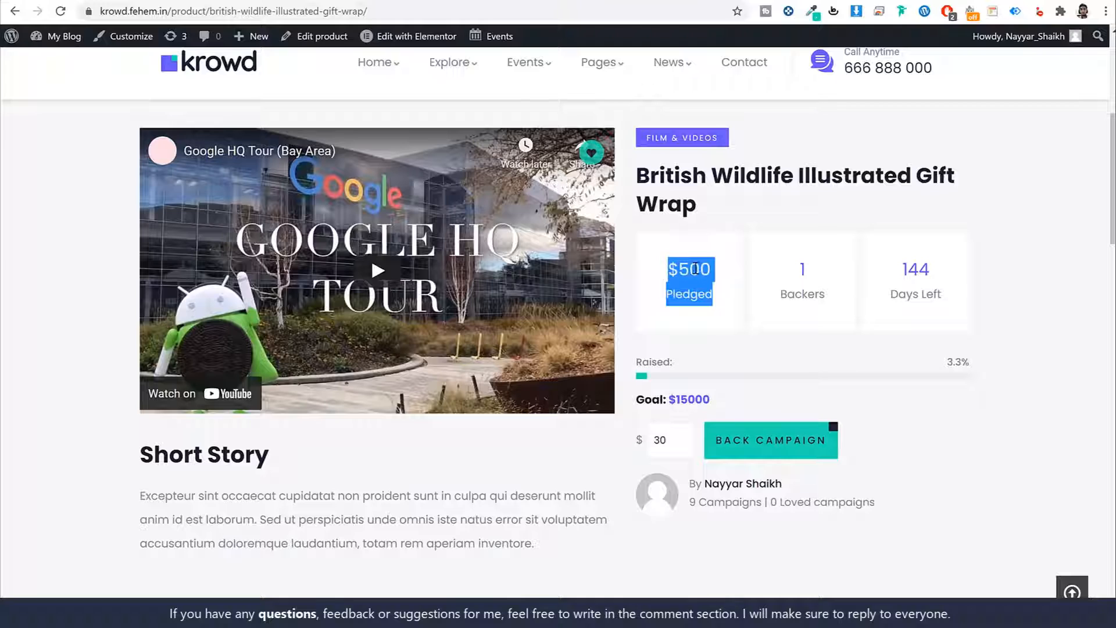
left_click(715, 292)
left_click_drag(717, 294, 706, 269)
left_click_drag(826, 297, 805, 270)
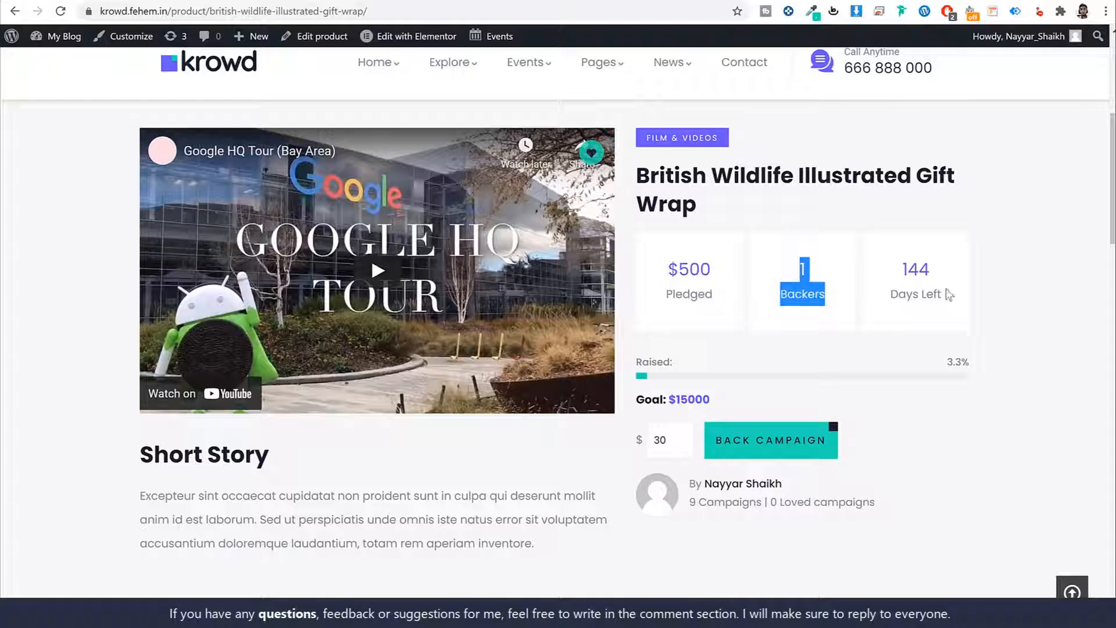
left_click_drag(949, 294, 1022, 261)
left_click(1027, 265)
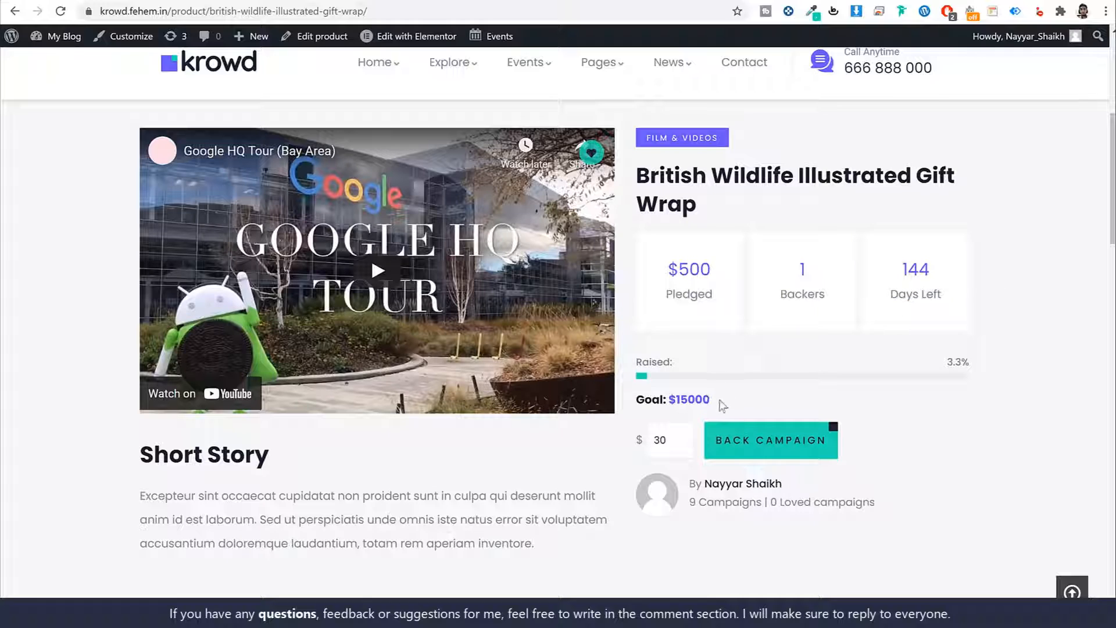
left_click_drag(722, 406, 668, 400)
left_click(755, 401)
left_click_drag(717, 269, 679, 271)
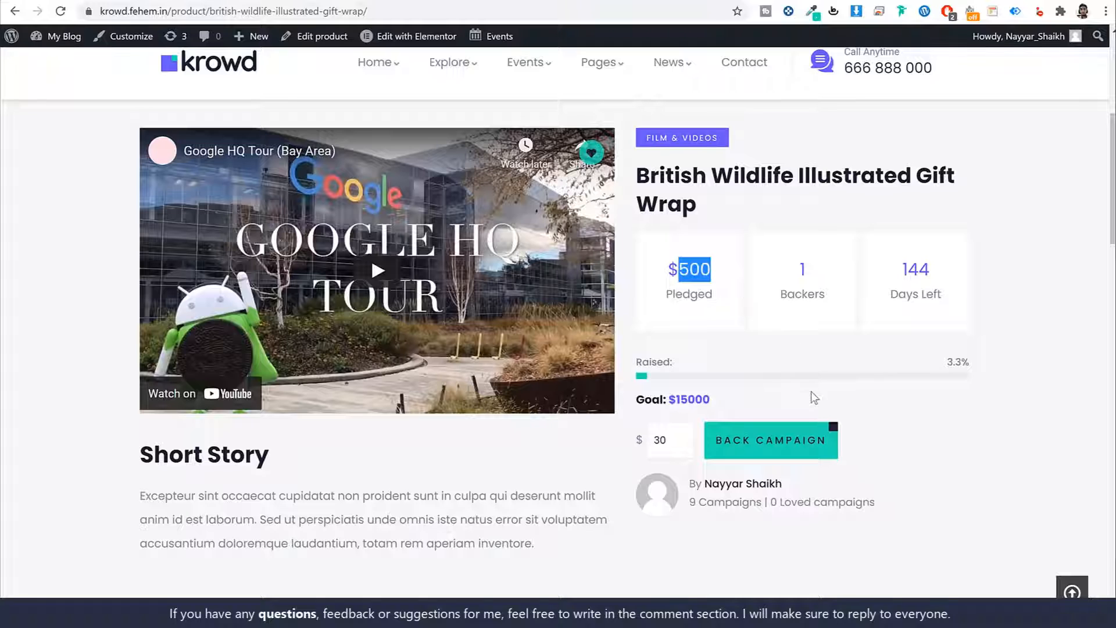
- Replace the pledge amount with 100 and back the campaign
scroll(942, 402, "down", 1)
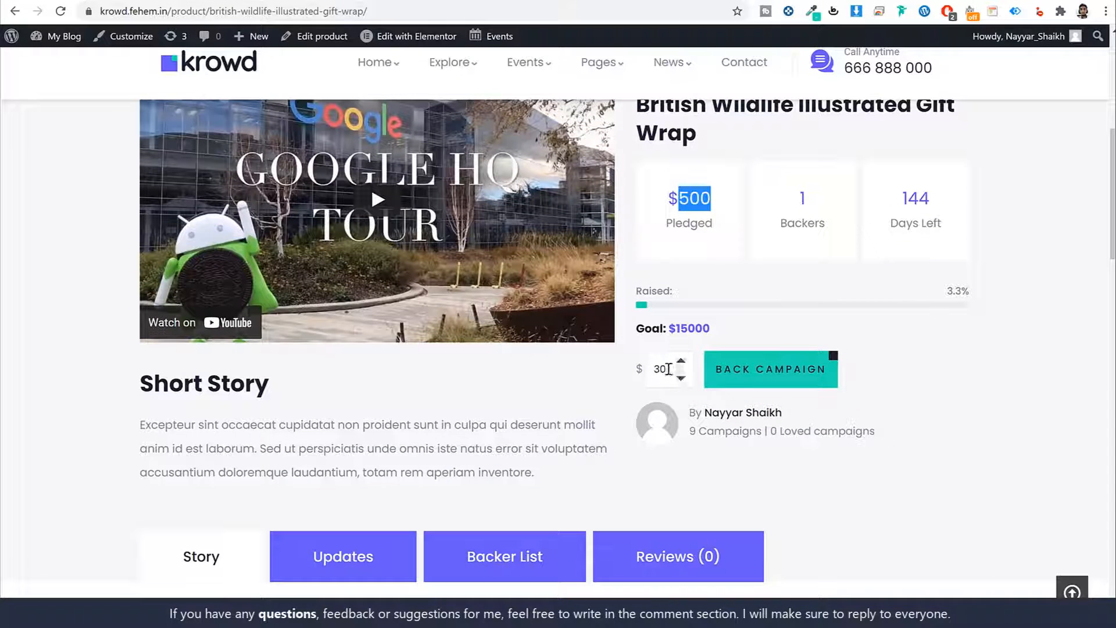
left_click_drag(677, 368, 639, 367)
type("100")
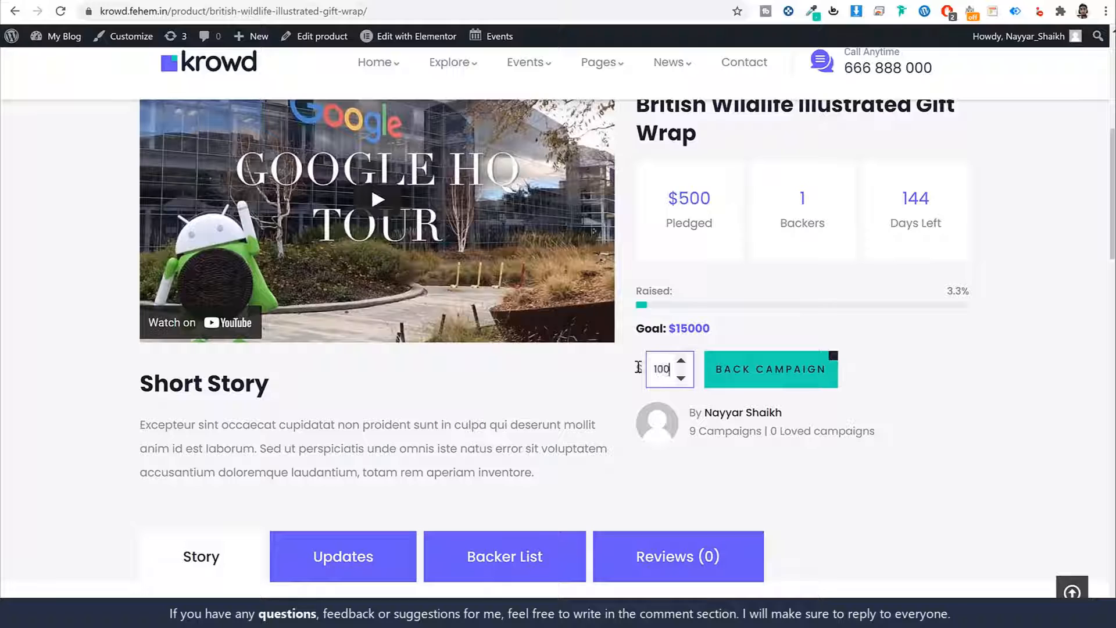
left_click(758, 379)
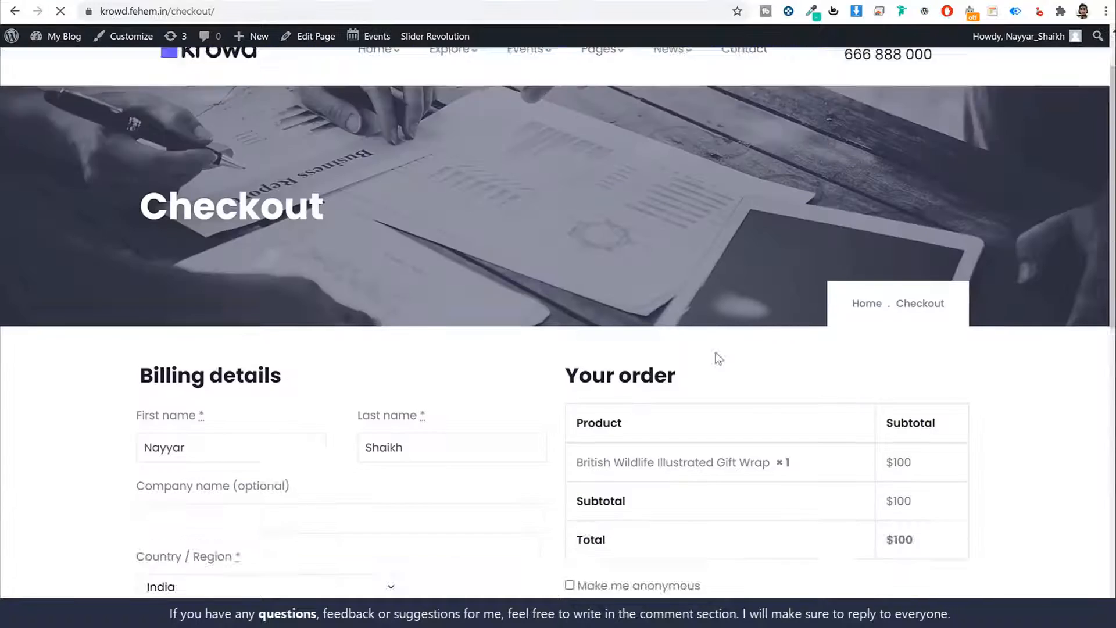
- Try the PayPal, Credit Card/PayPal and WP Crowdfunding Wallet payment options for the $100 pledge
scroll(719, 359, "down", 7)
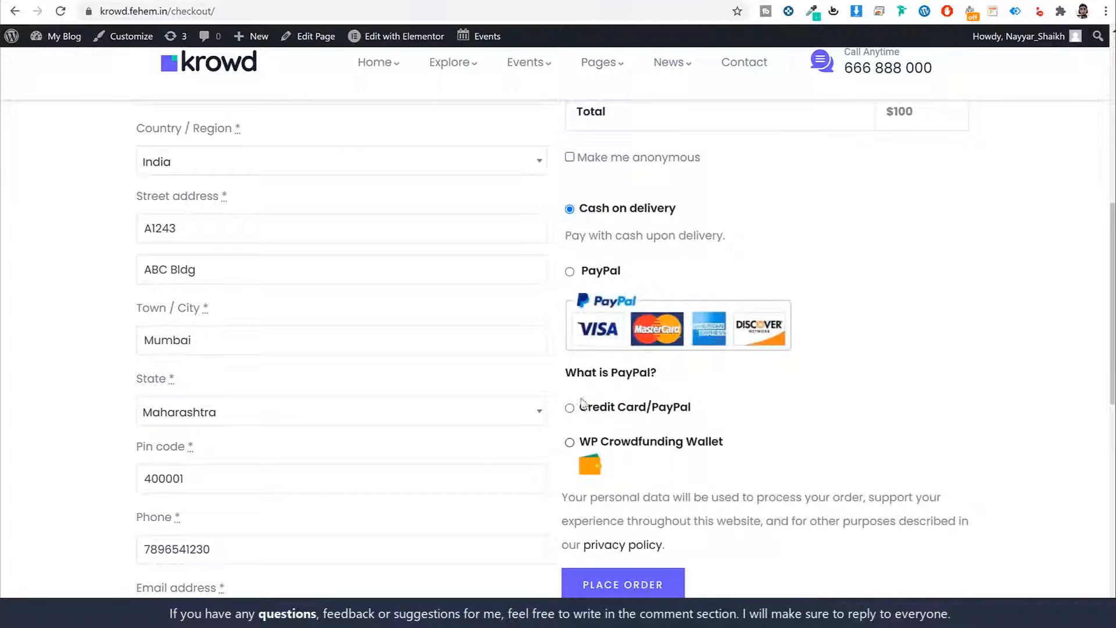
left_click(570, 270)
left_click(572, 434)
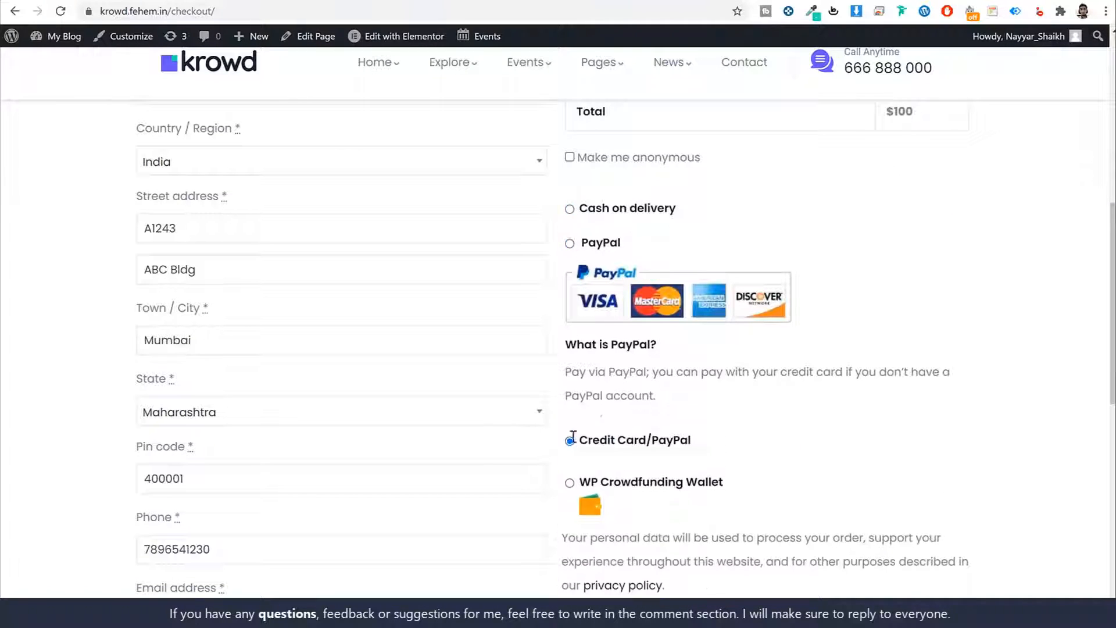
scroll(692, 417, "down", 5)
left_click(570, 316)
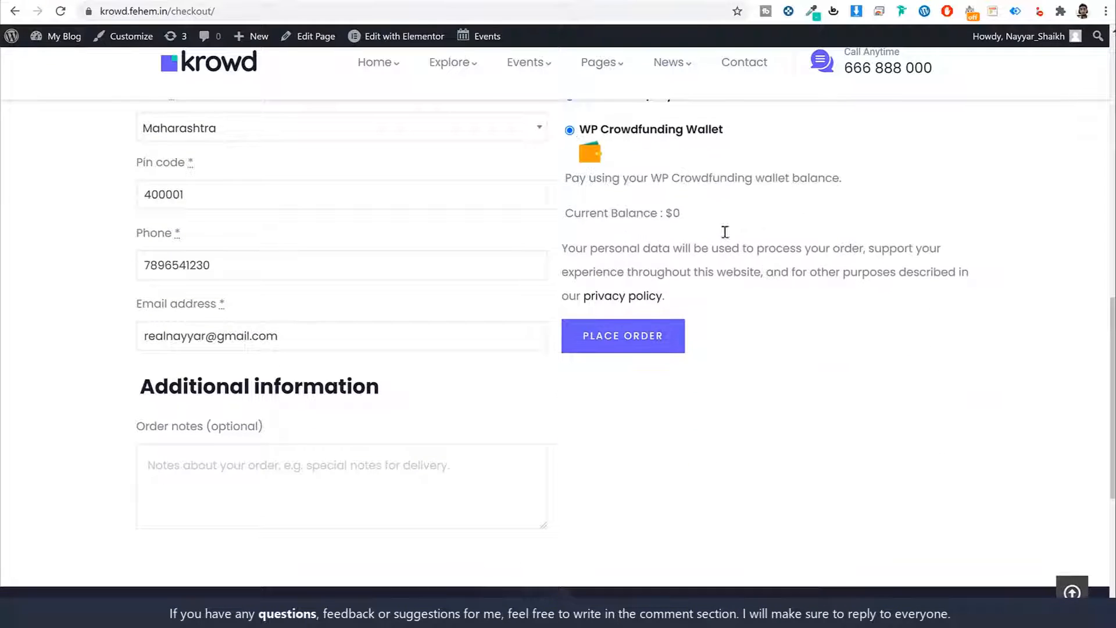
scroll(725, 232, "up", 2)
scroll(756, 279, "up", 10)
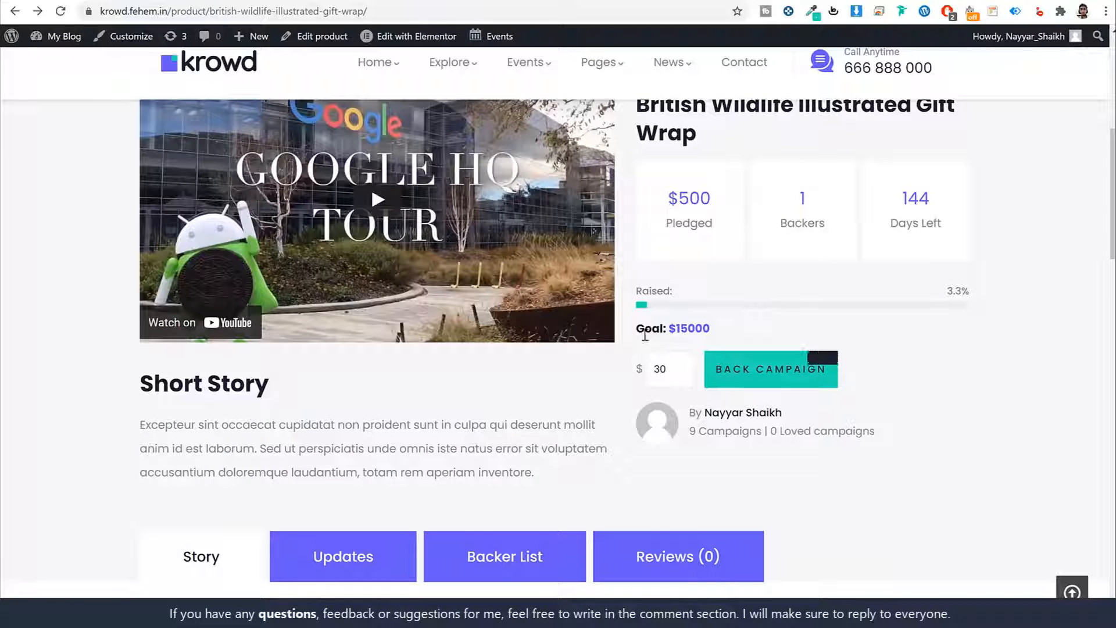
- Show the Backer List and highlight the backer's name, the $500 donation and the June 8, 2021 date
scroll(756, 372, "down", 5)
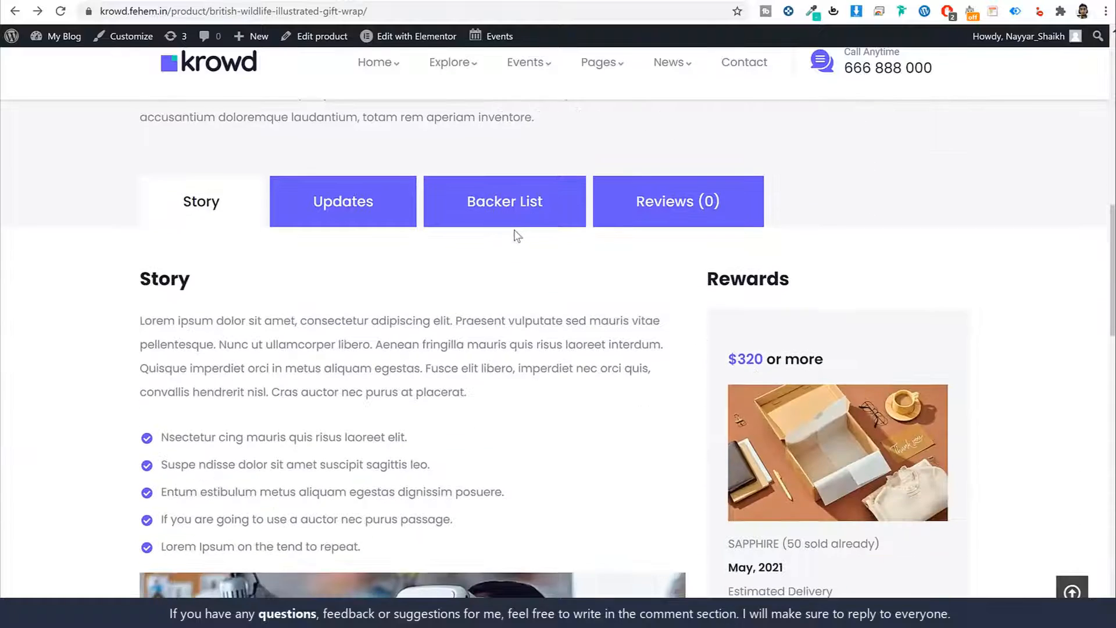
left_click(522, 212)
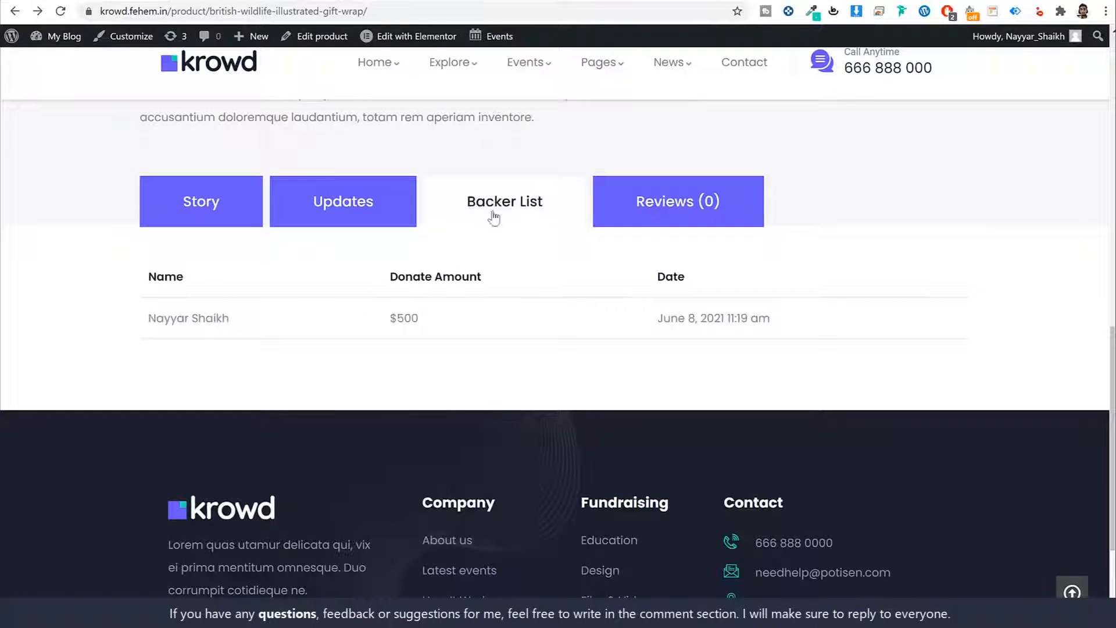
left_click_drag(232, 326, 121, 319)
left_click_drag(429, 324, 391, 323)
left_click_drag(770, 321, 661, 324)
left_click(656, 326)
left_click_drag(220, 326, 147, 319)
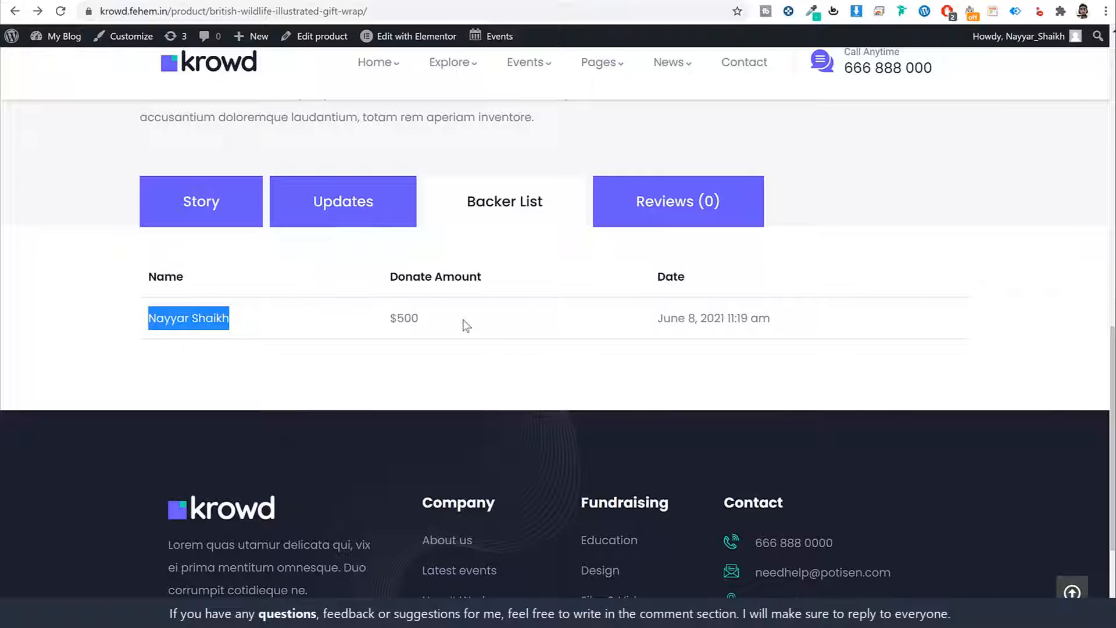
- Switch back to the Story tab and scroll through the campaign story and Rewards card
left_click(201, 217)
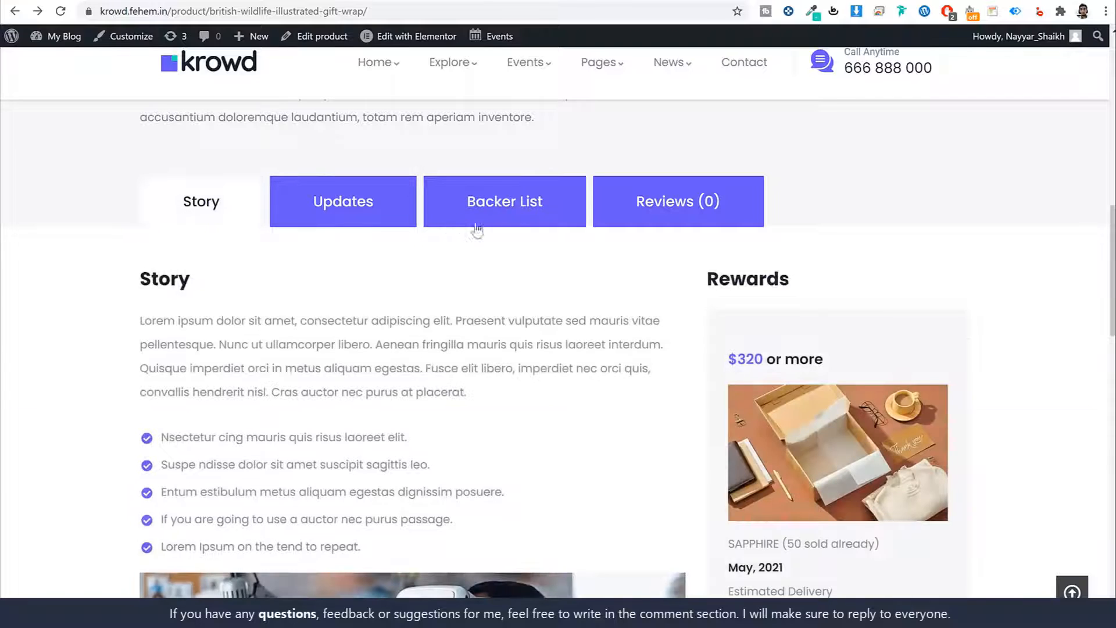
scroll(625, 303, "down", 1)
scroll(625, 319, "down", 4)
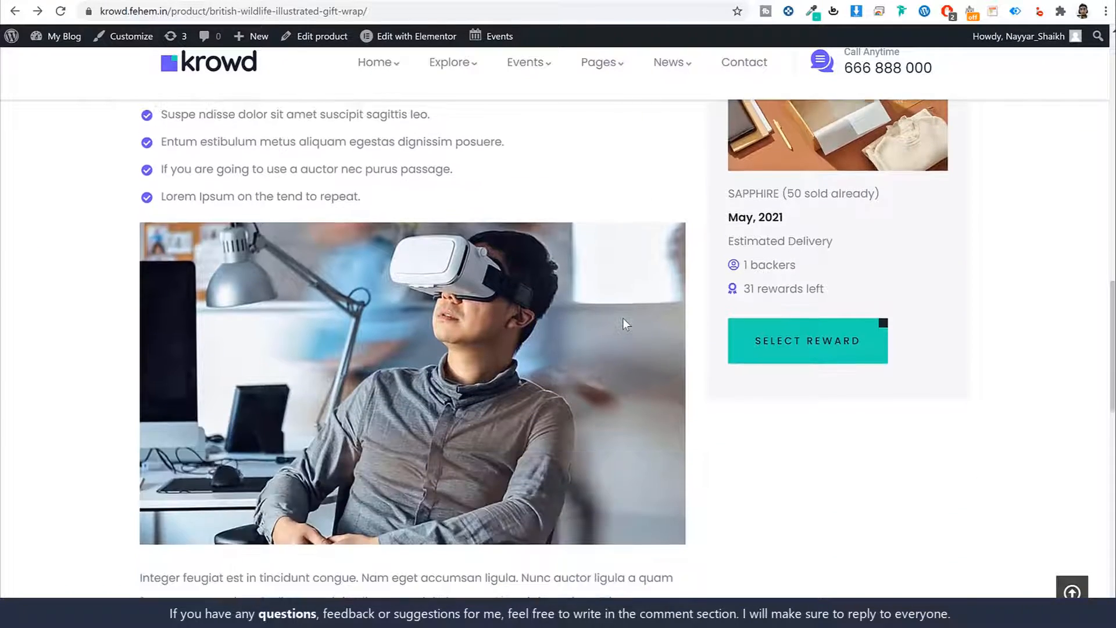
scroll(625, 319, "up", 4)
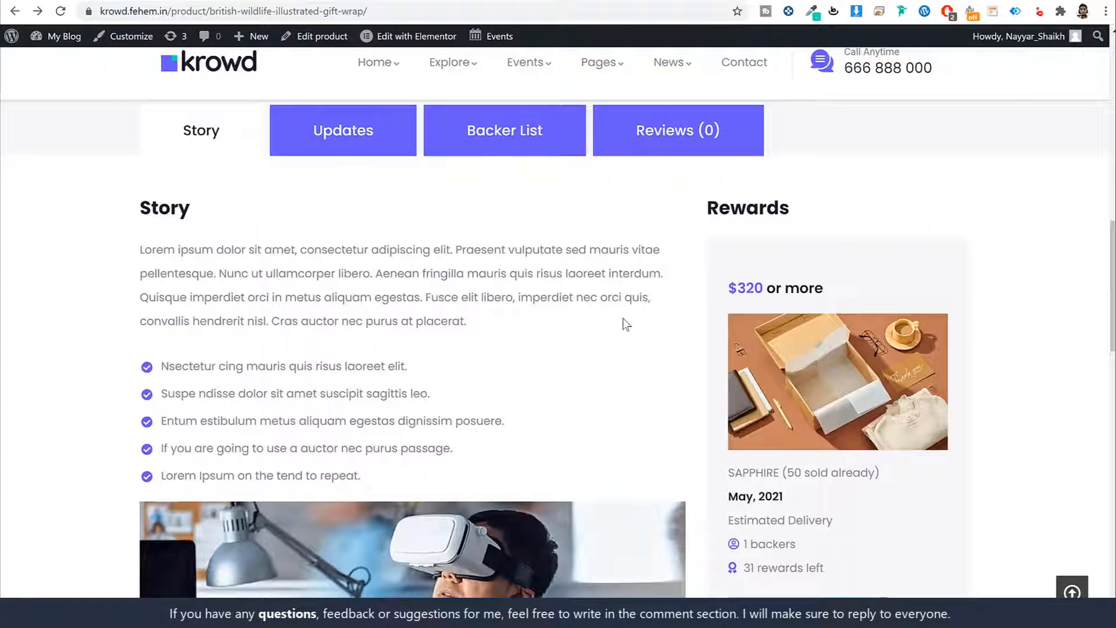
scroll(625, 324, "up", 5)
scroll(625, 324, "down", 6)
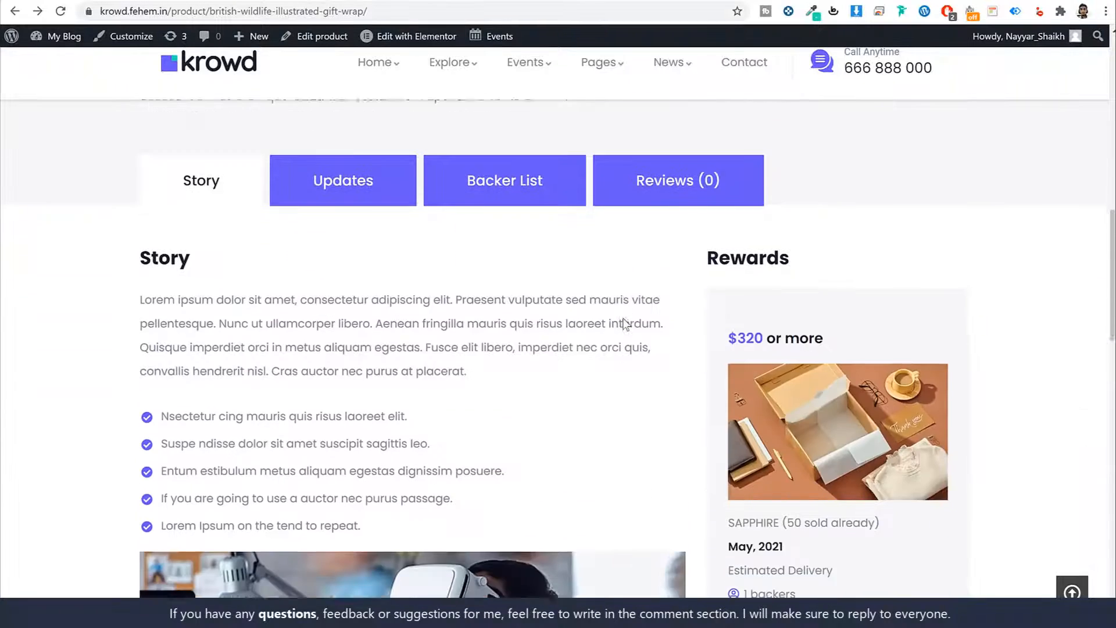
scroll(378, 338, "down", 8)
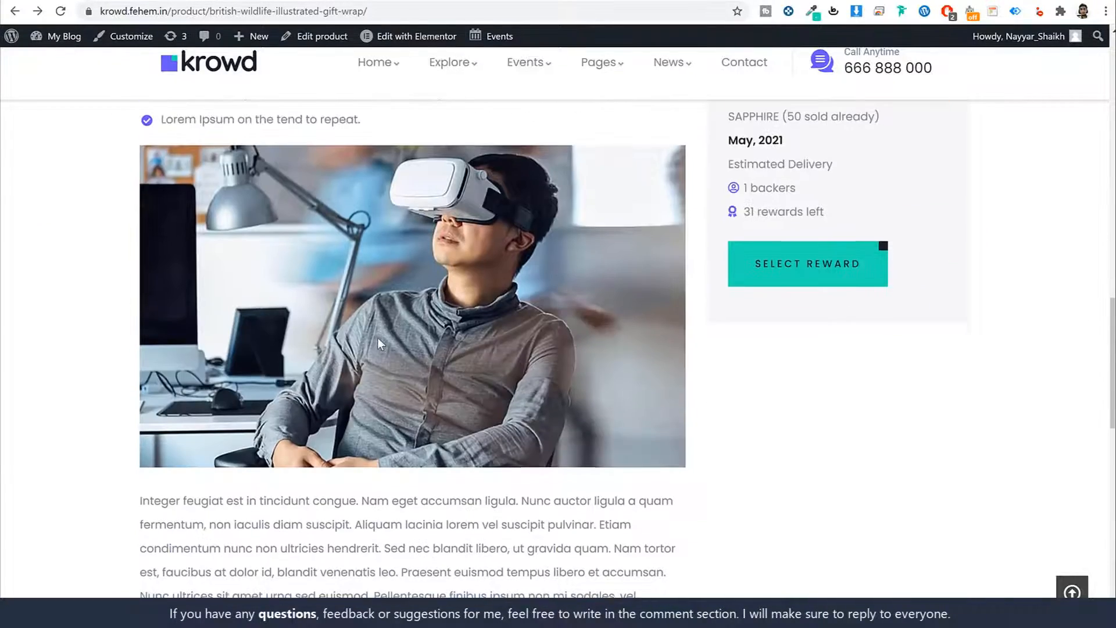
scroll(379, 331, "up", 1)
scroll(384, 338, "up", 8)
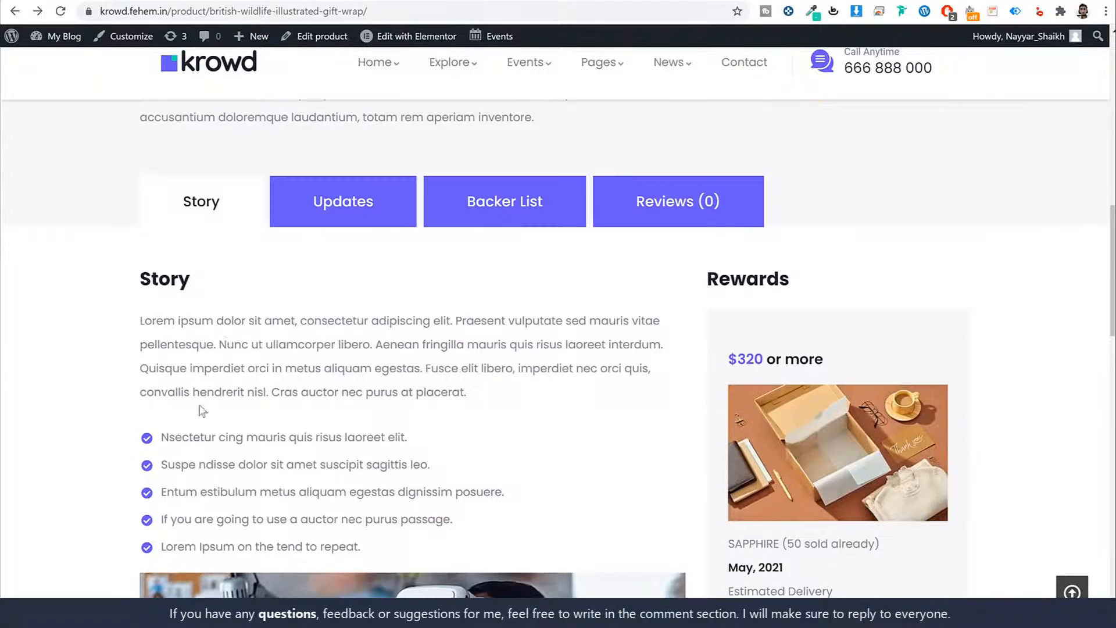
scroll(445, 365, "down", 3)
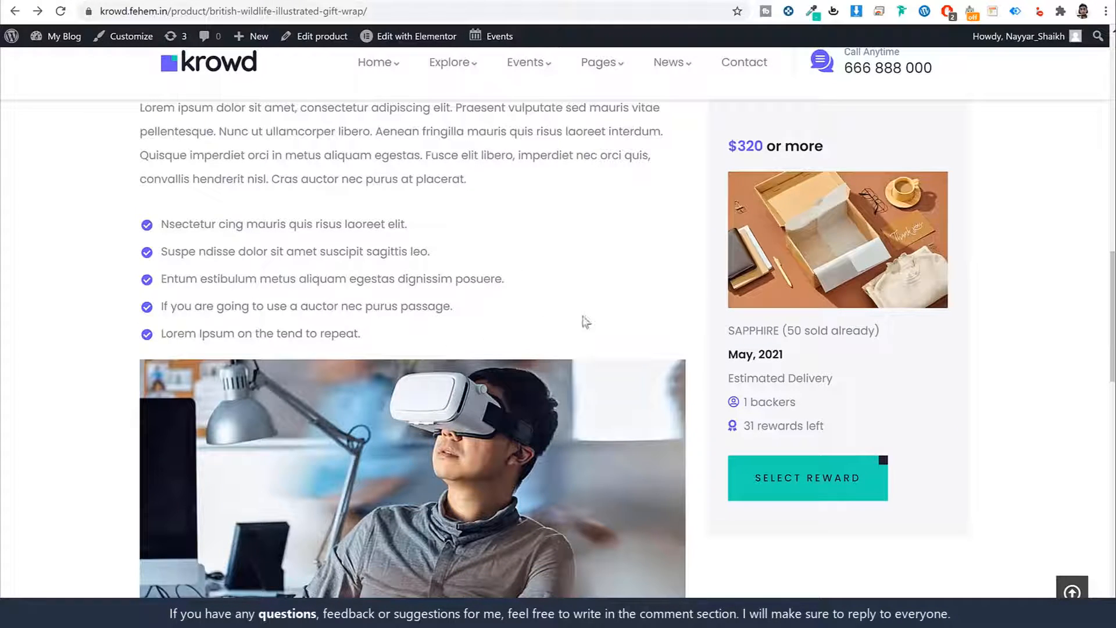
scroll(782, 326, "up", 3)
scroll(825, 312, "down", 3)
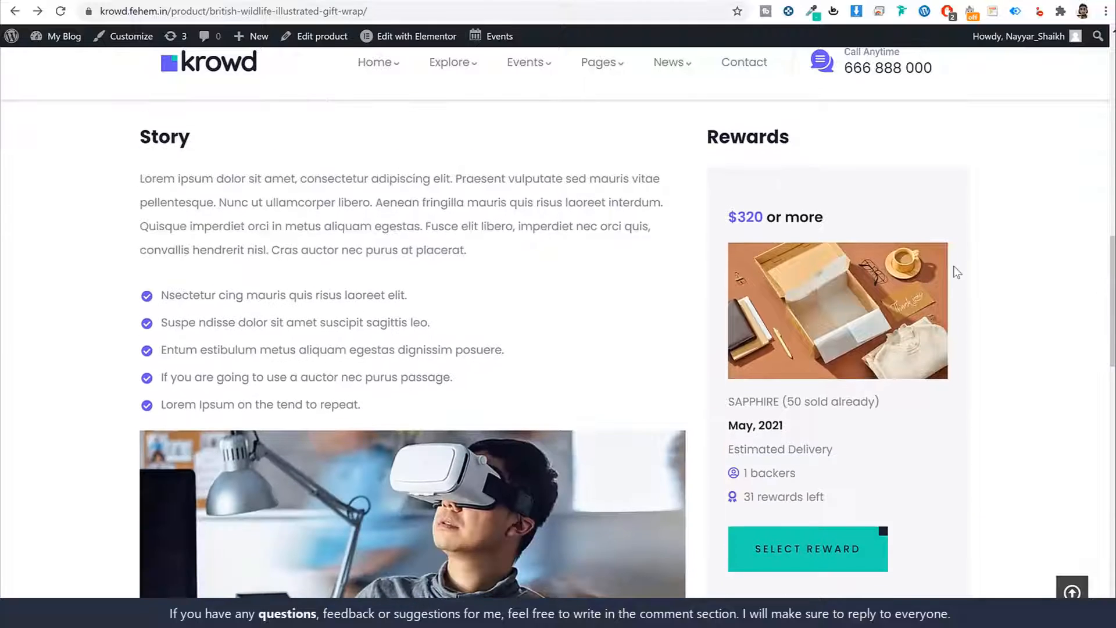
scroll(890, 182, "up", 1)
- Highlight the $320 SAPPHIRE reward line and its 31 rewards left, then return to the top
double_click(753, 216)
left_click(836, 221)
triple_click(749, 216)
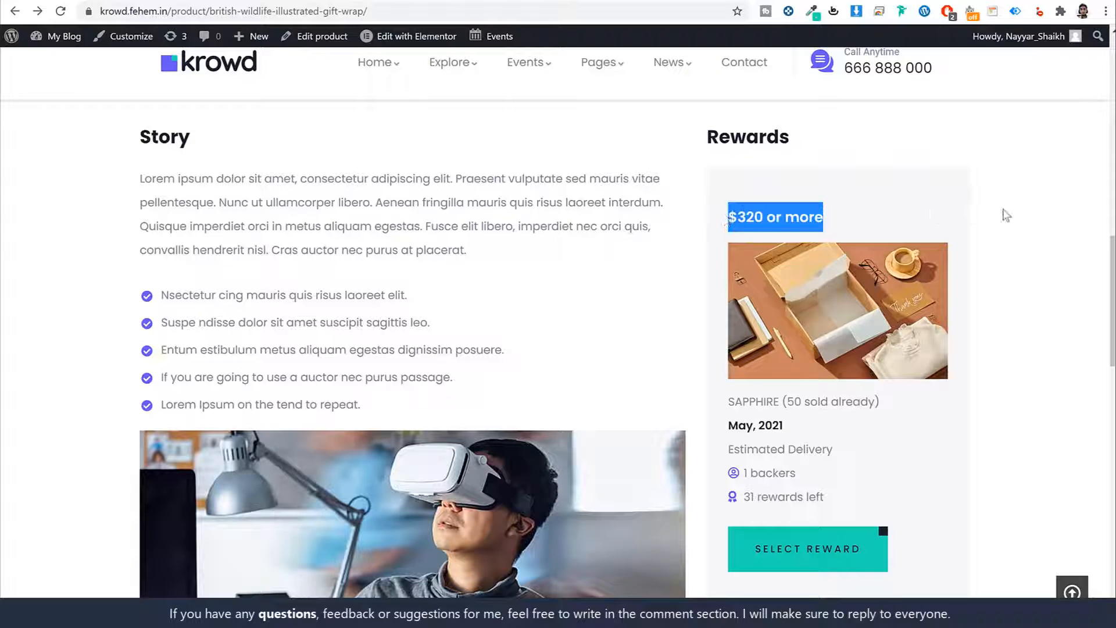
left_click(981, 378)
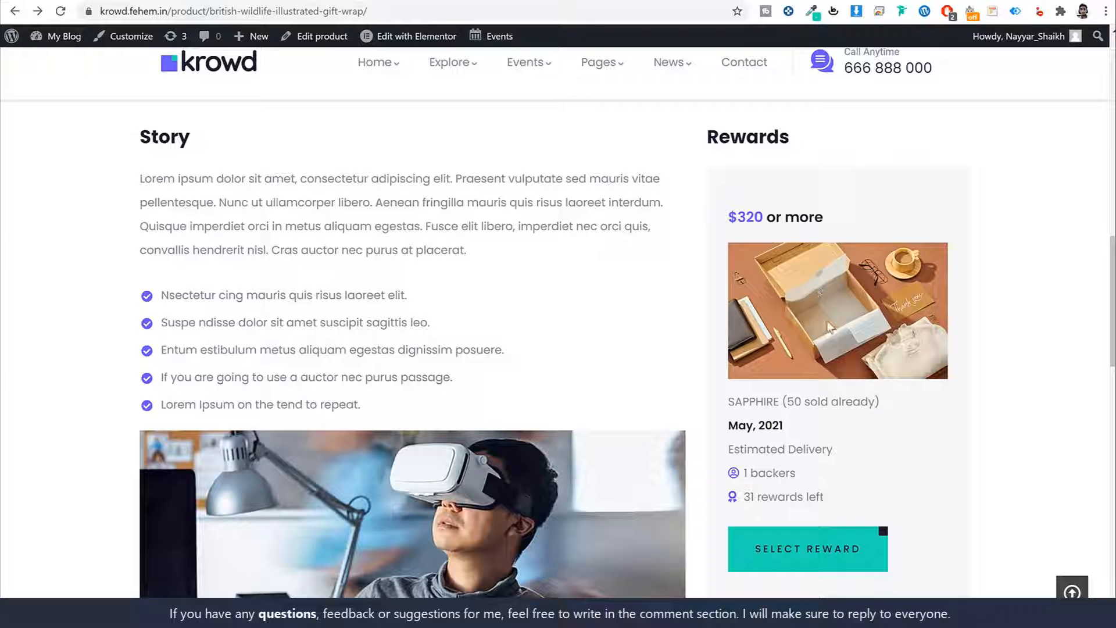
left_click_drag(836, 497, 740, 497)
left_click(817, 499)
scroll(1042, 428, "up", 10)
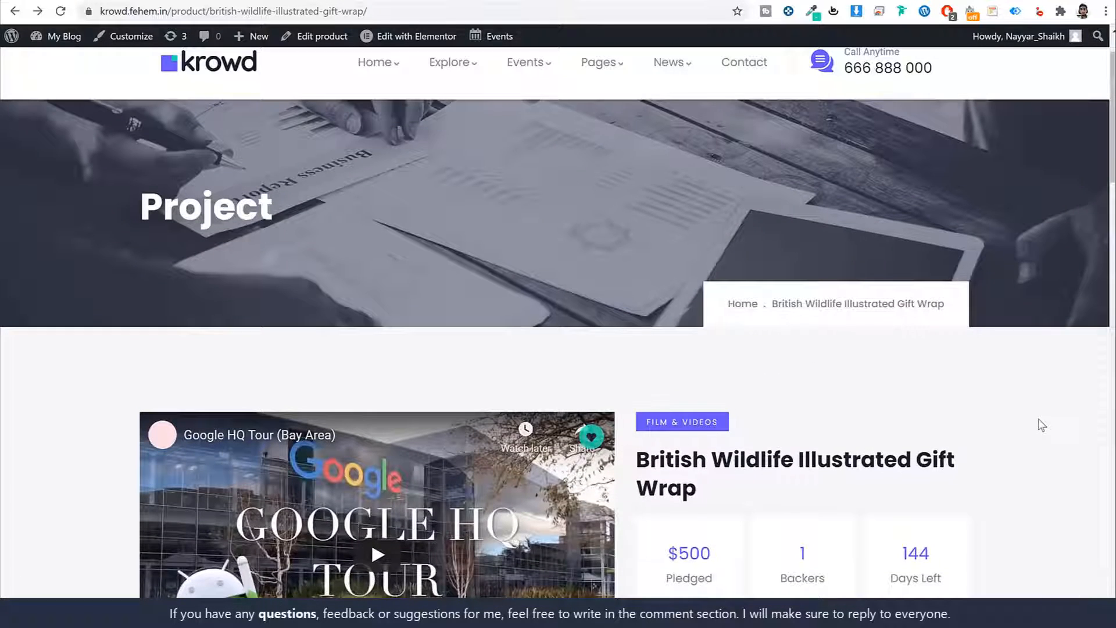
scroll(1043, 425, "up", 1)
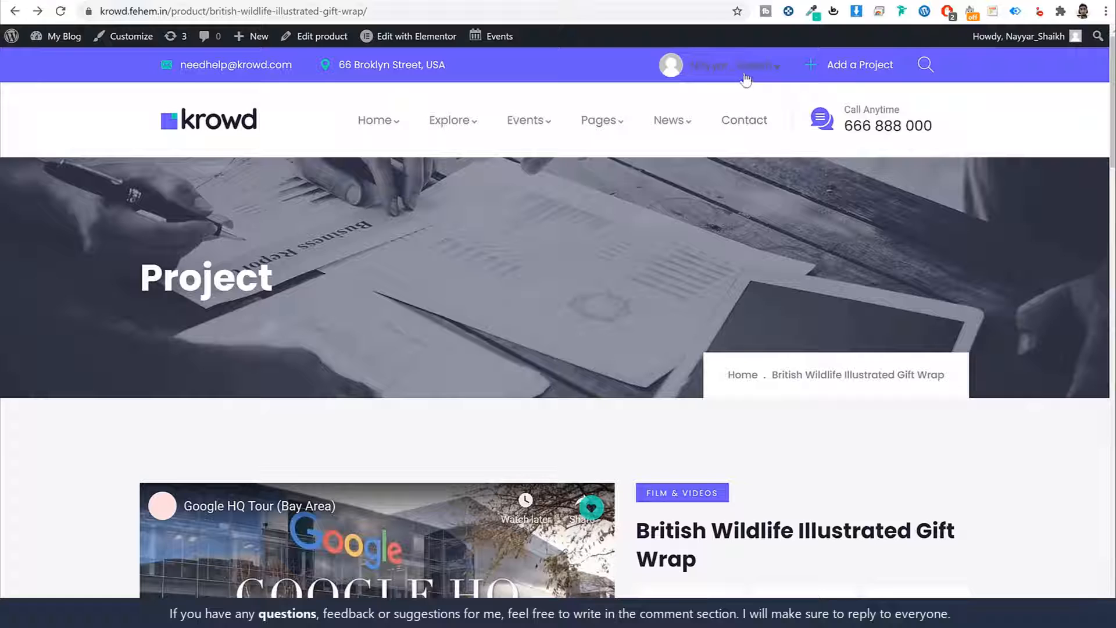
- Open the CF Dashboard and highlight the $500 Fund Raised and Total Backed figures
mouse_move(735, 65)
left_click(675, 145)
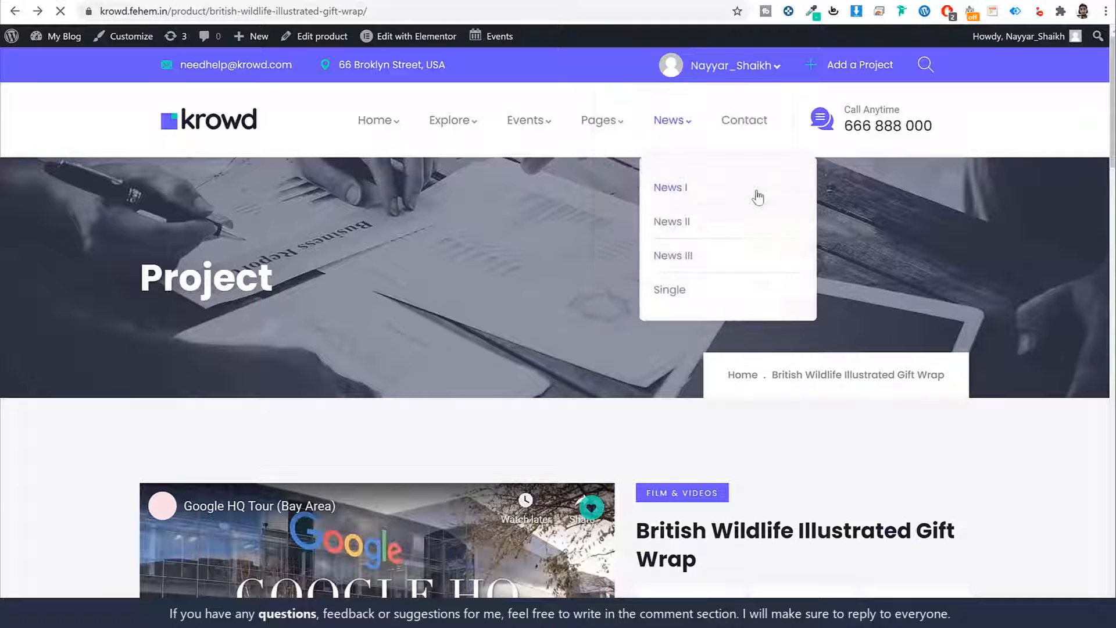
scroll(971, 317, "down", 6)
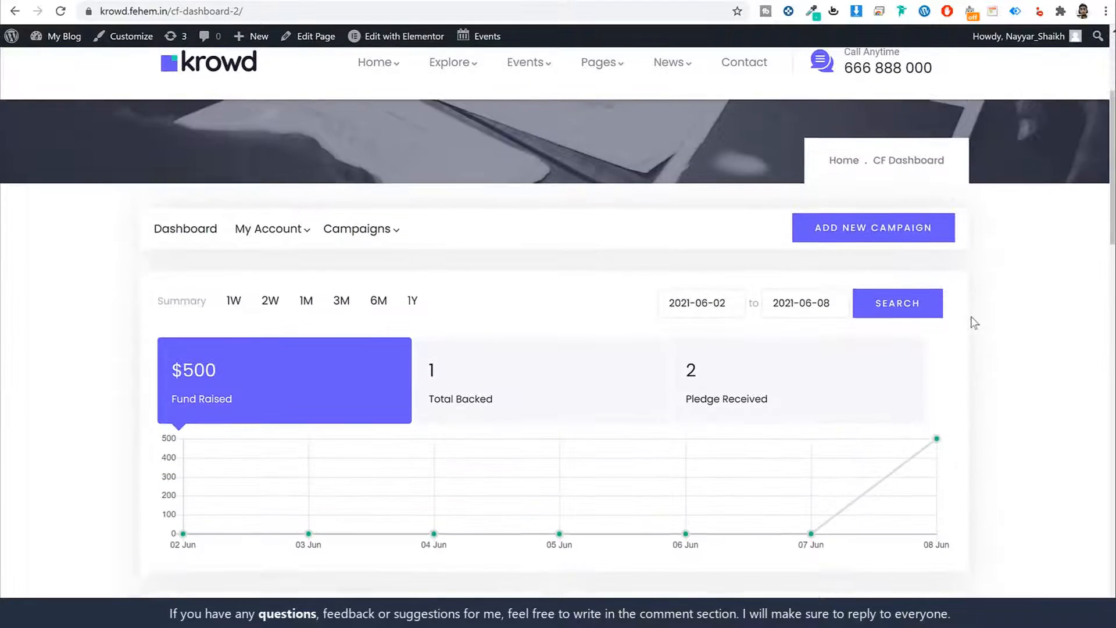
left_click_drag(235, 258, 165, 218)
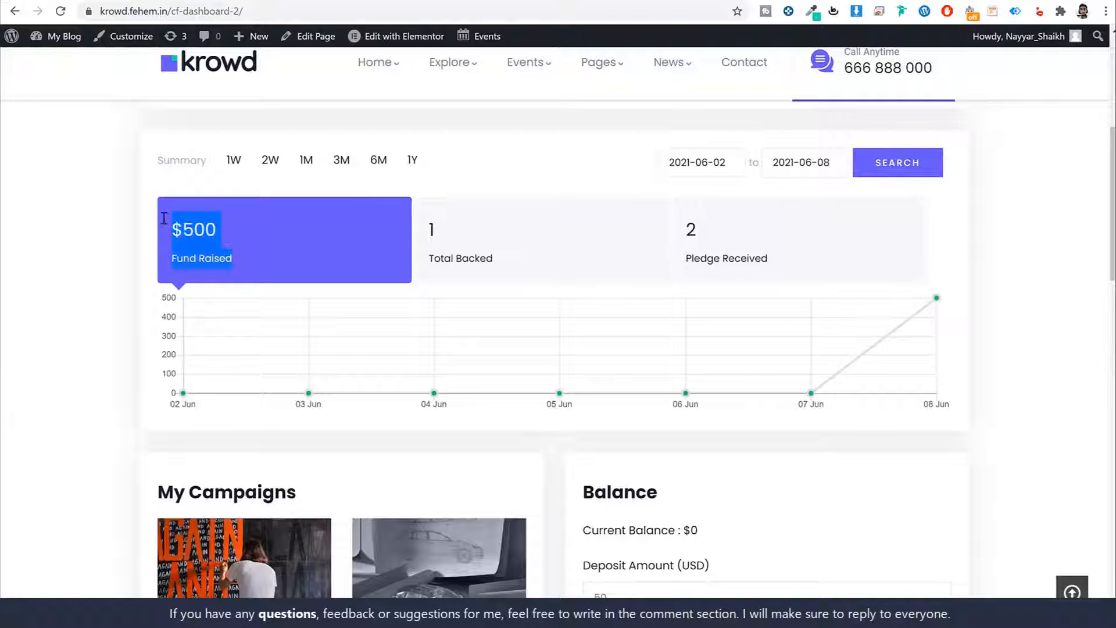
left_click_drag(413, 243, 493, 260)
left_click(491, 225)
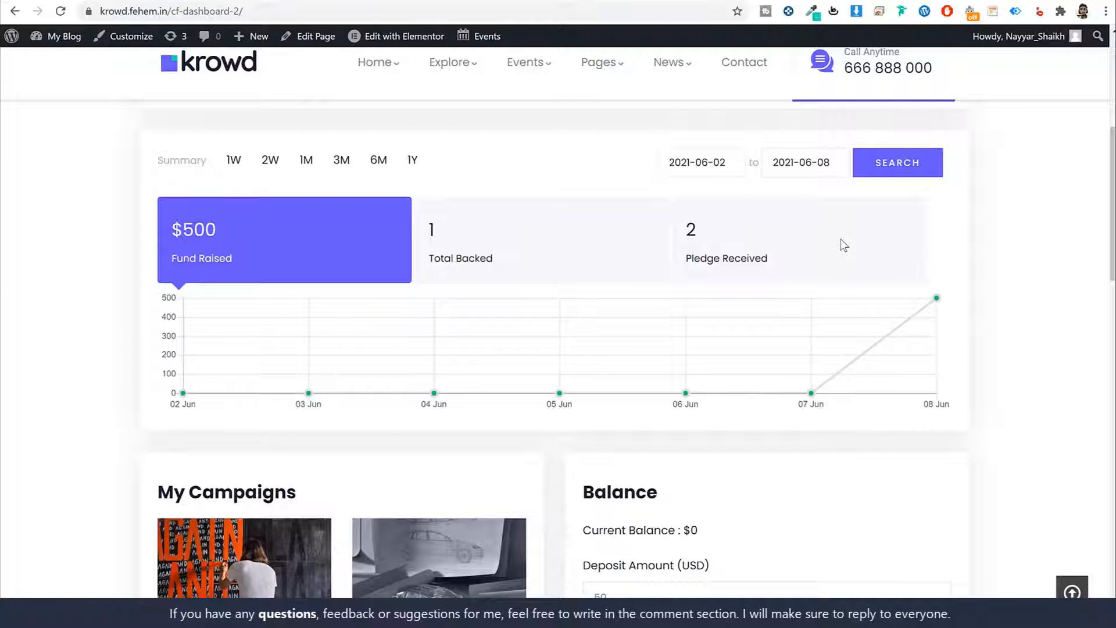
- Select the 50 deposit amount, review the profile and Stripe sections, and open ADD NEW CAMPAIGN
scroll(835, 298, "down", 6)
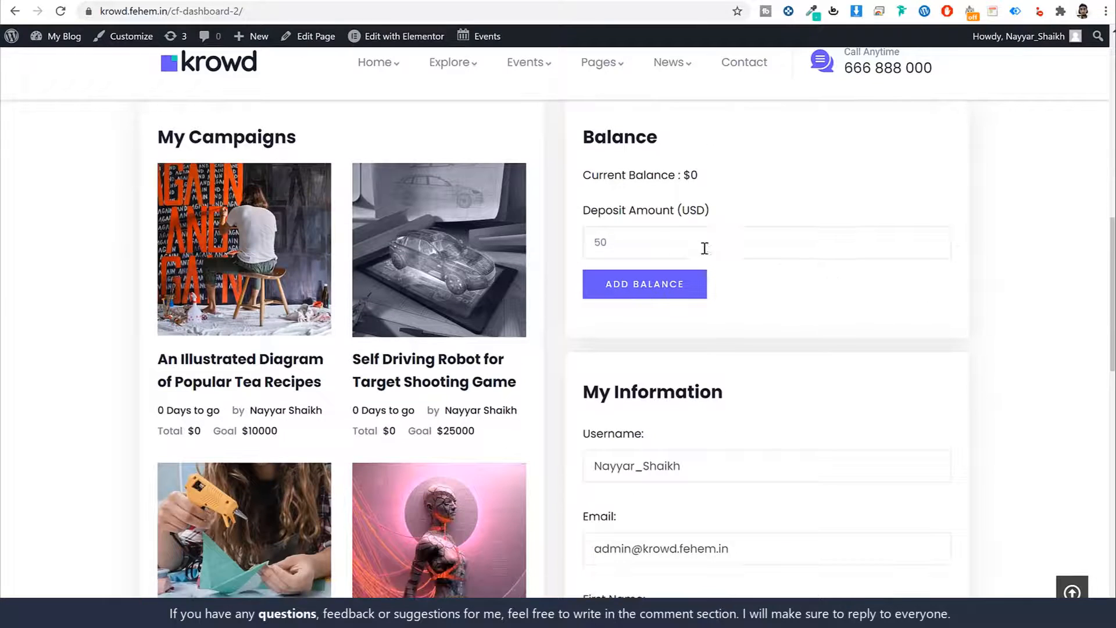
left_click(706, 247)
key("ctrl+a")
scroll(860, 265, "down", 10)
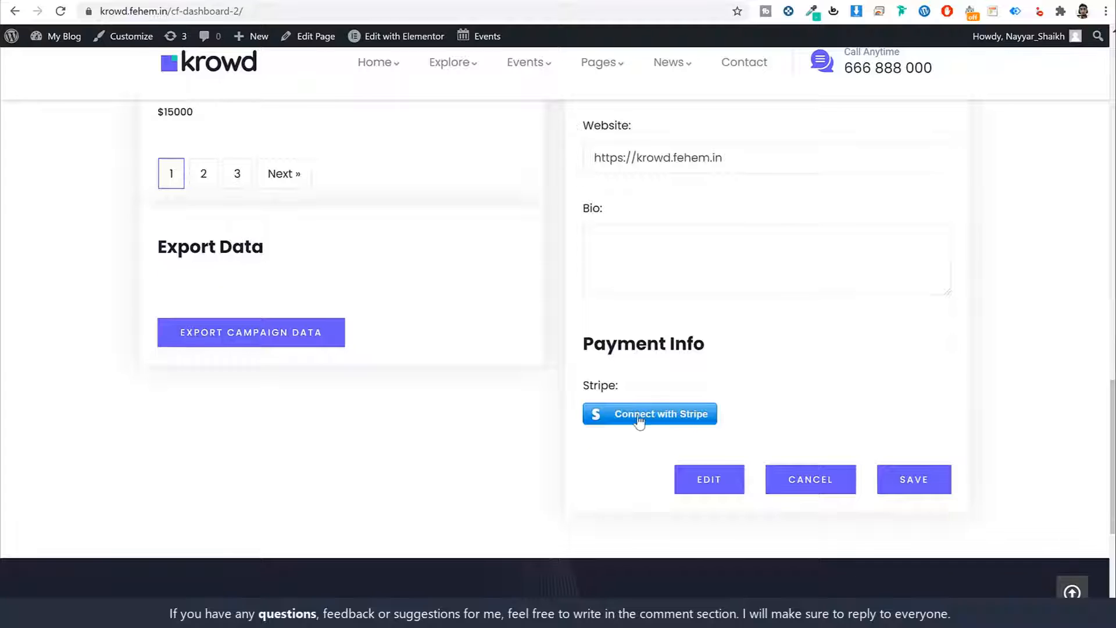
scroll(679, 472, "up", 7)
scroll(683, 480, "up", 10)
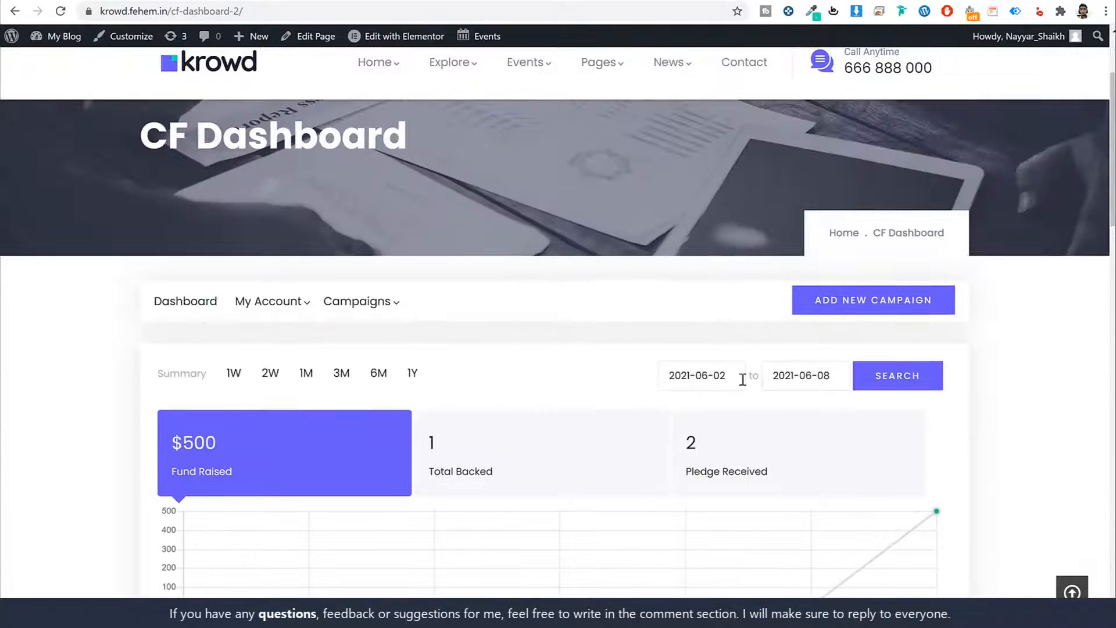
scroll(696, 275, "down", 3)
scroll(554, 236, "up", 2)
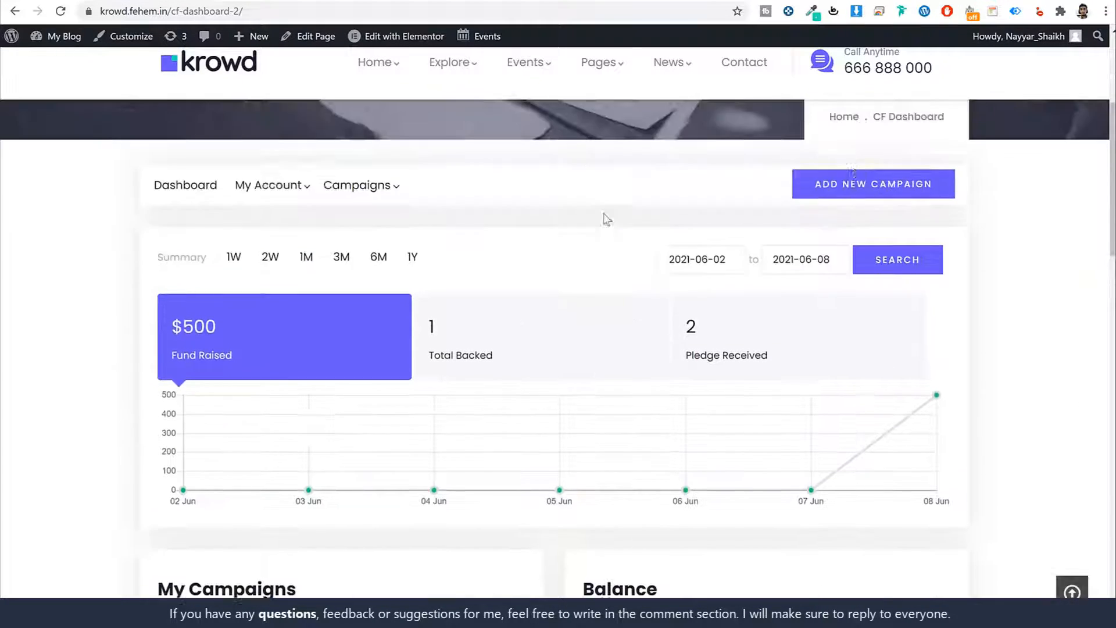
scroll(389, 349, "down", 1)
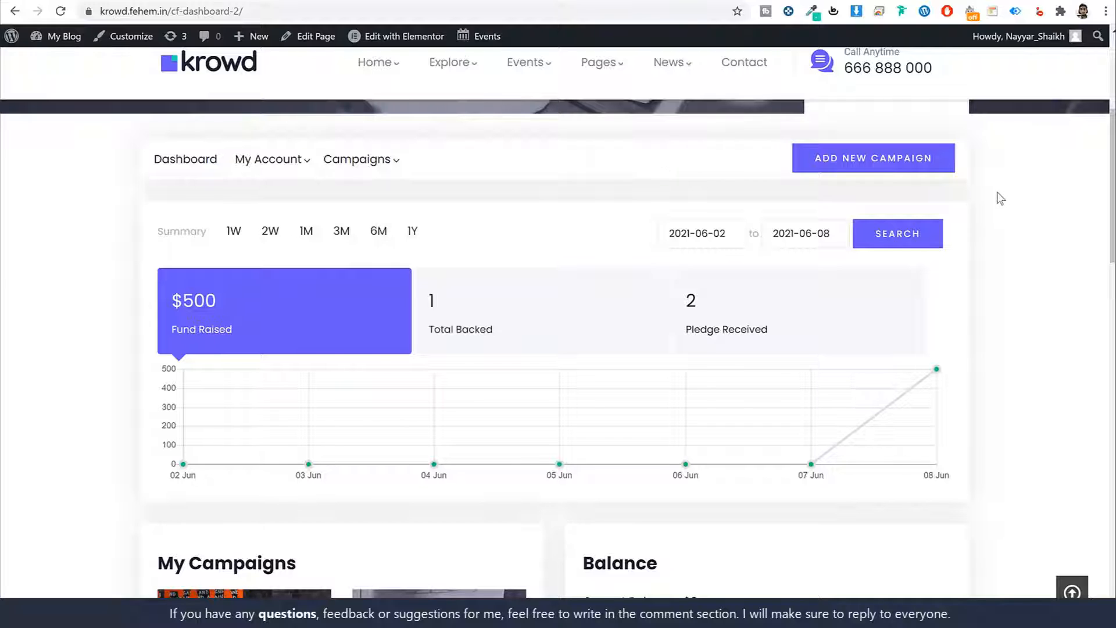
left_click(853, 166)
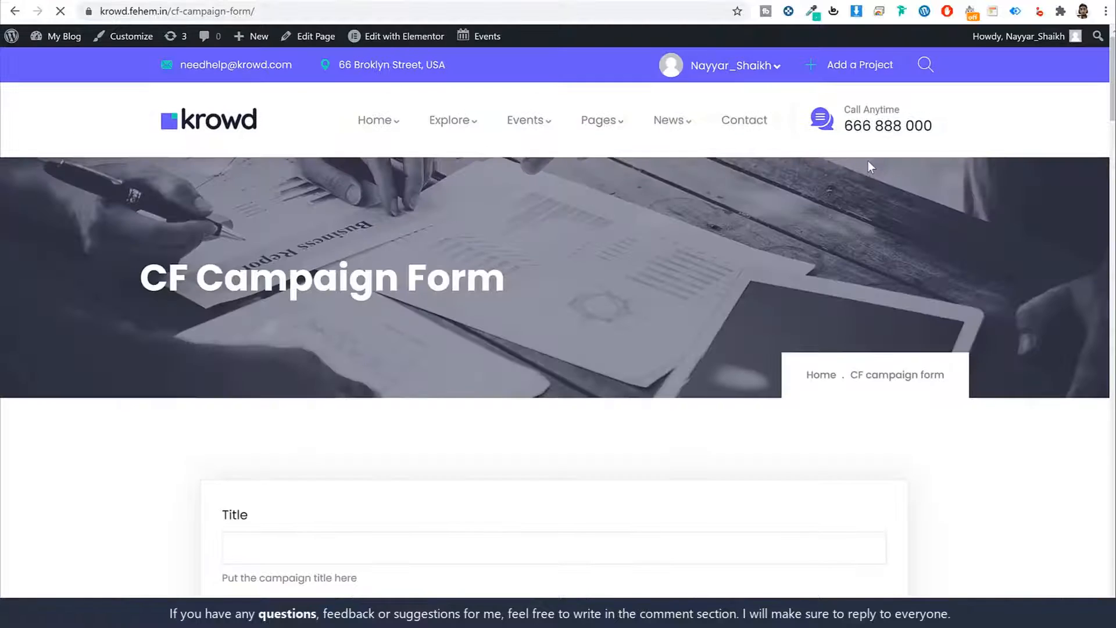
scroll(892, 322, "down", 4)
scroll(891, 322, "down", 20)
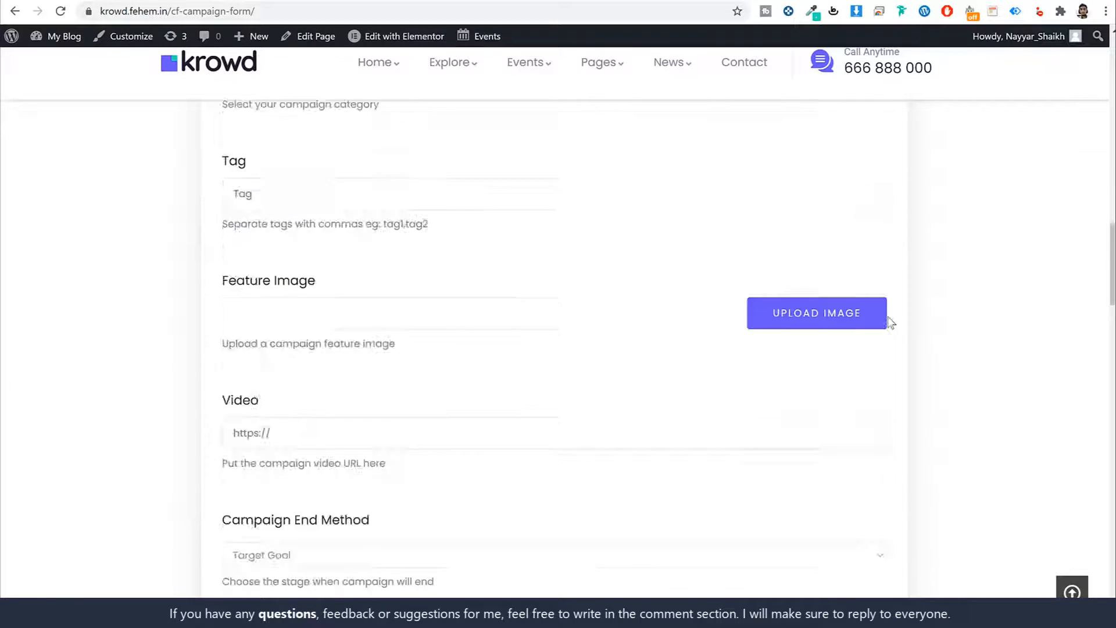
scroll(892, 325, "down", 12)
scroll(889, 326, "up", 6)
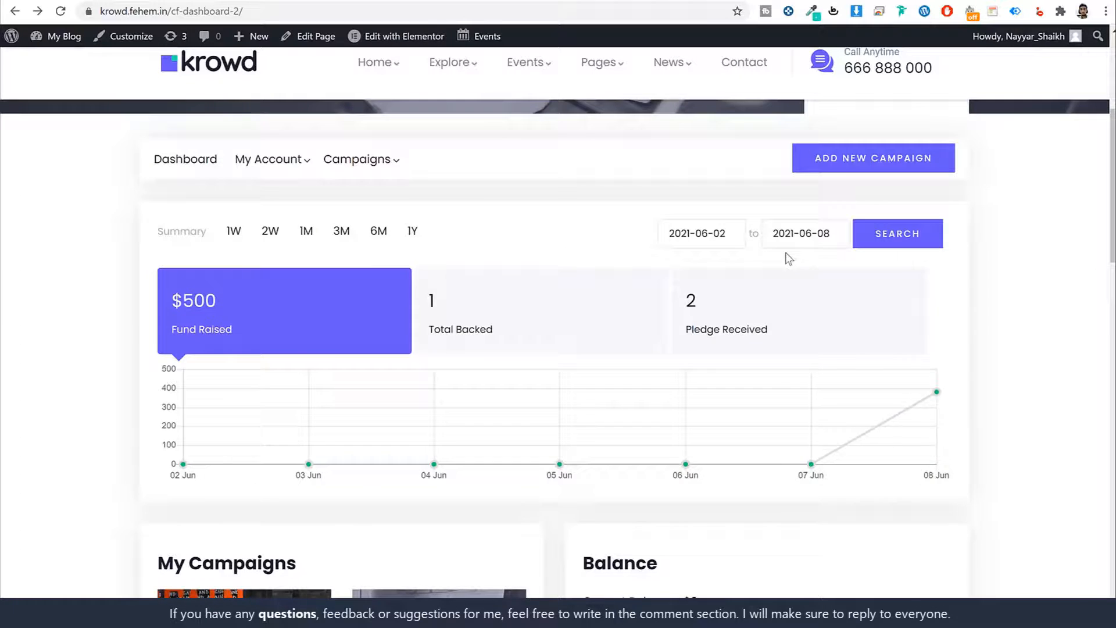
scroll(901, 307, "down", 10)
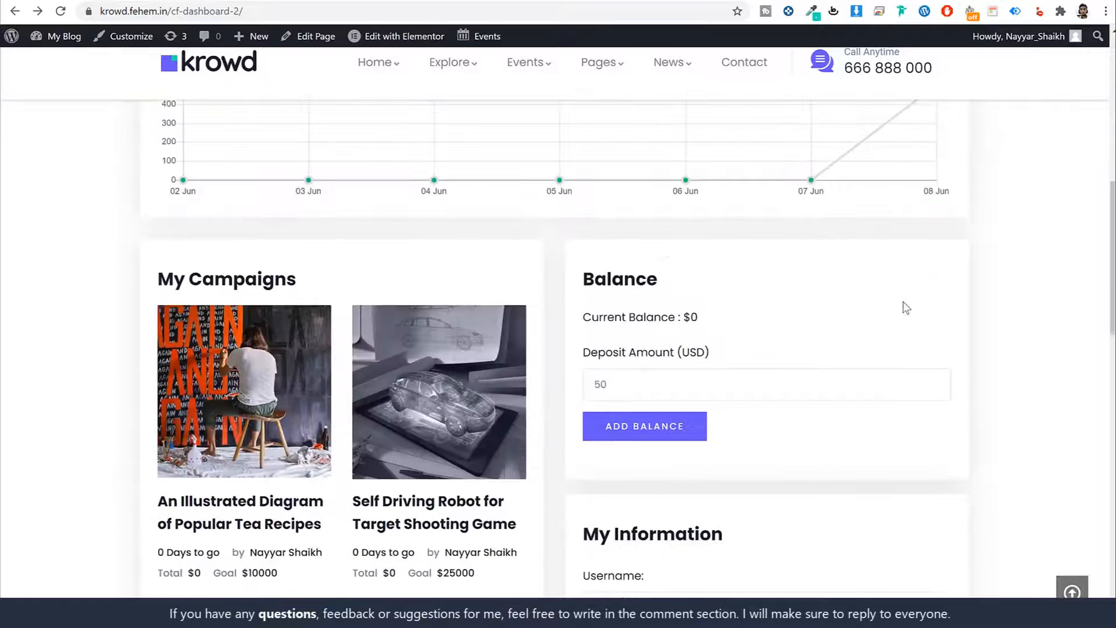
scroll(910, 306, "up", 5)
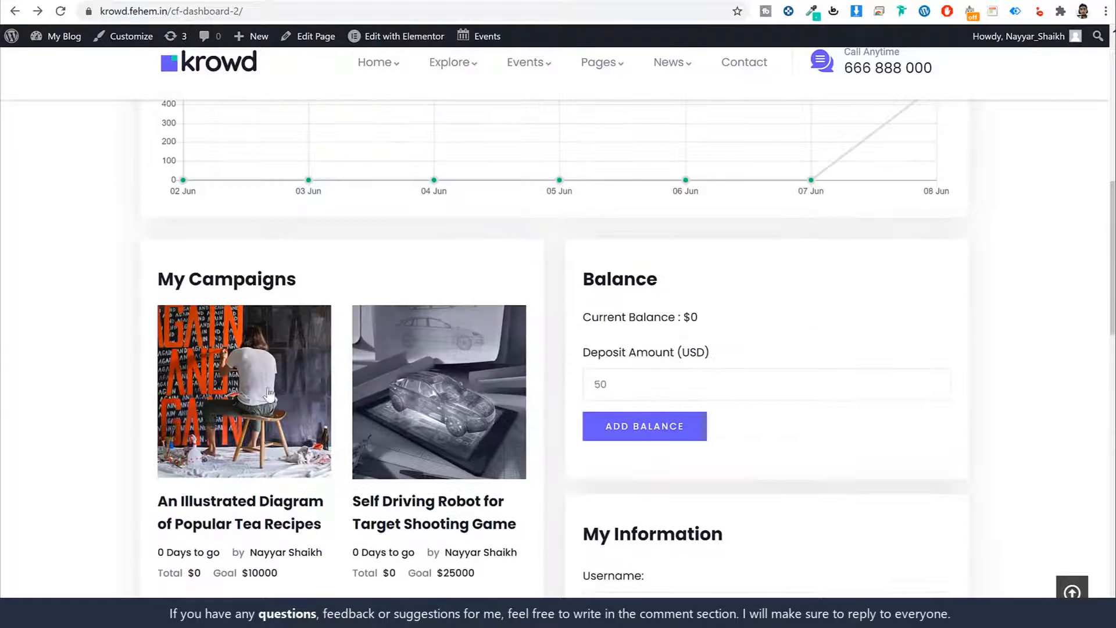
left_click(313, 356)
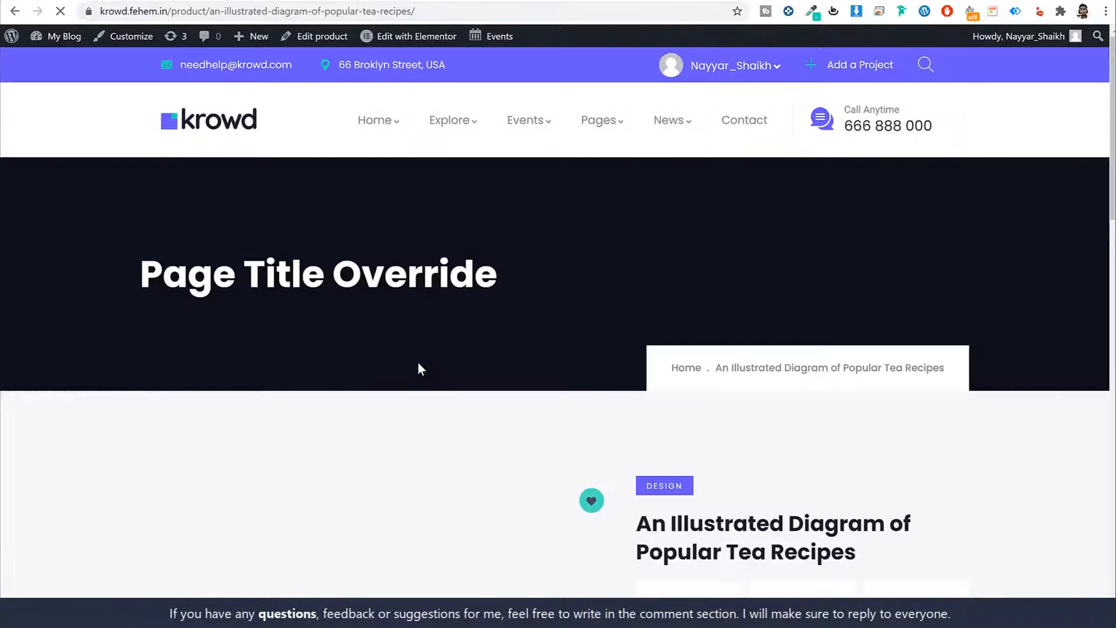
scroll(429, 368, "down", 10)
scroll(428, 369, "up", 2)
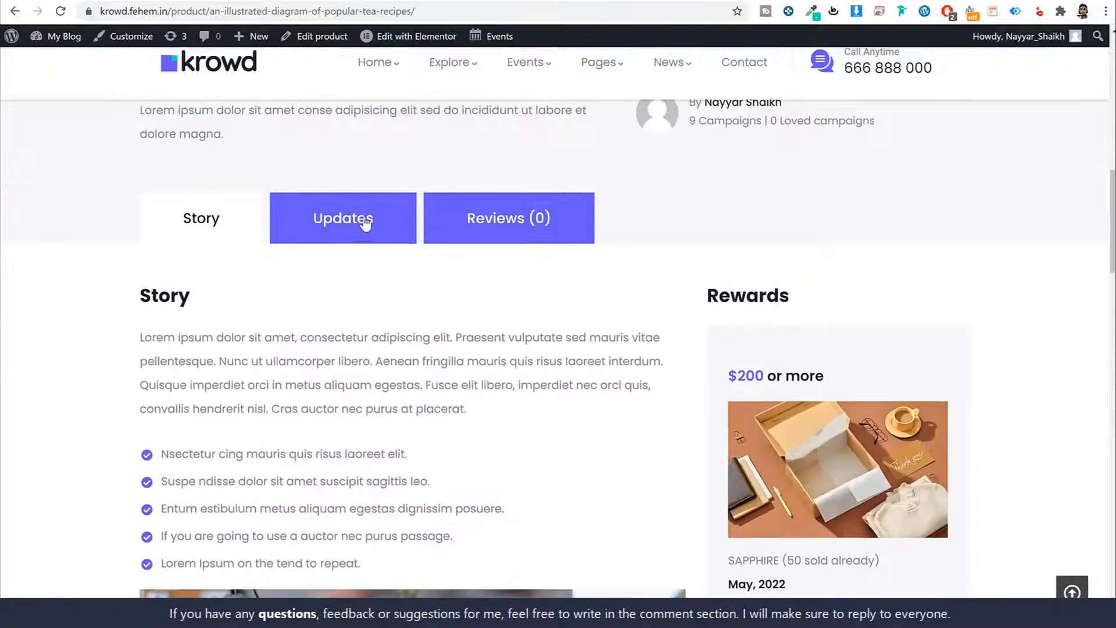
left_click(364, 220)
scroll(247, 334, "down", 3)
scroll(324, 357, "up", 3)
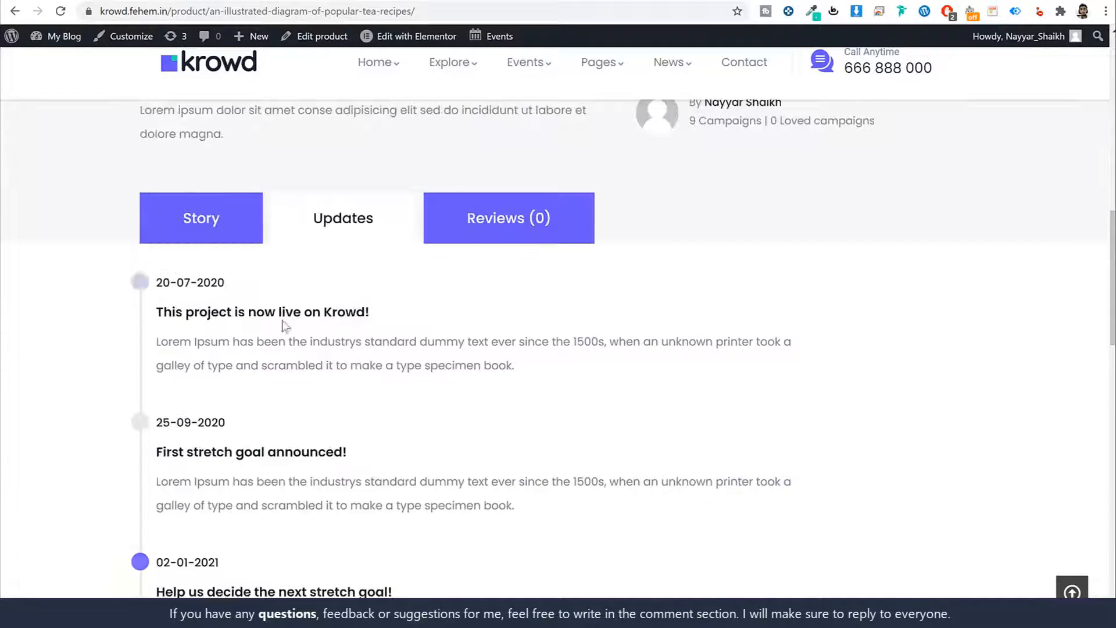
left_click_drag(157, 284, 224, 290)
left_click(221, 309)
left_click_drag(157, 314, 352, 310)
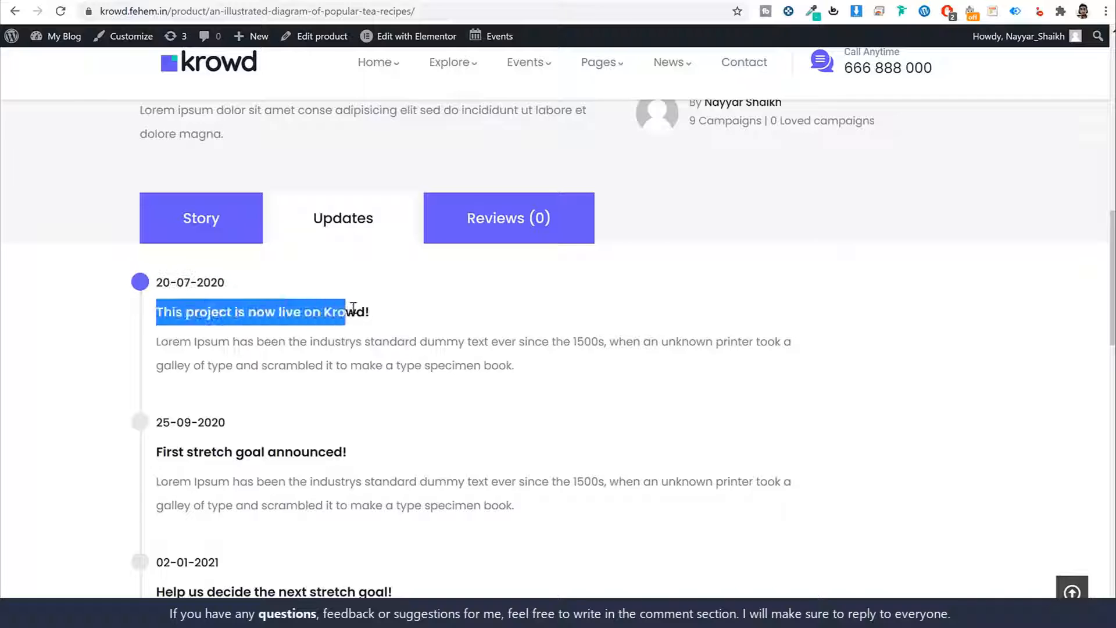
left_click(354, 312)
key("alt+Left")
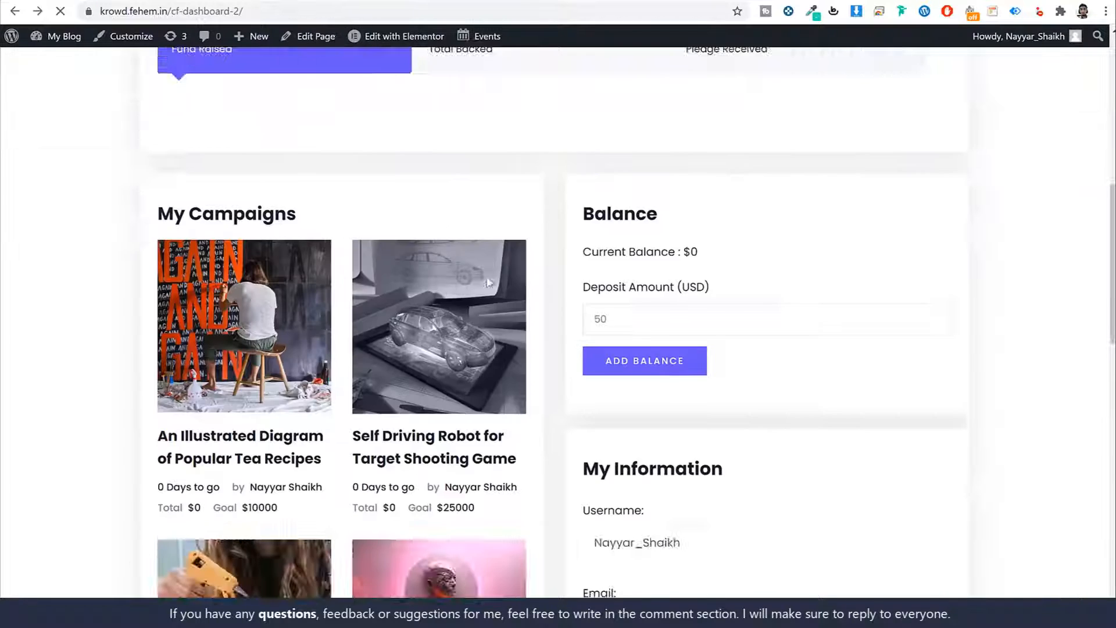
scroll(930, 287, "down", 5)
scroll(927, 302, "up", 13)
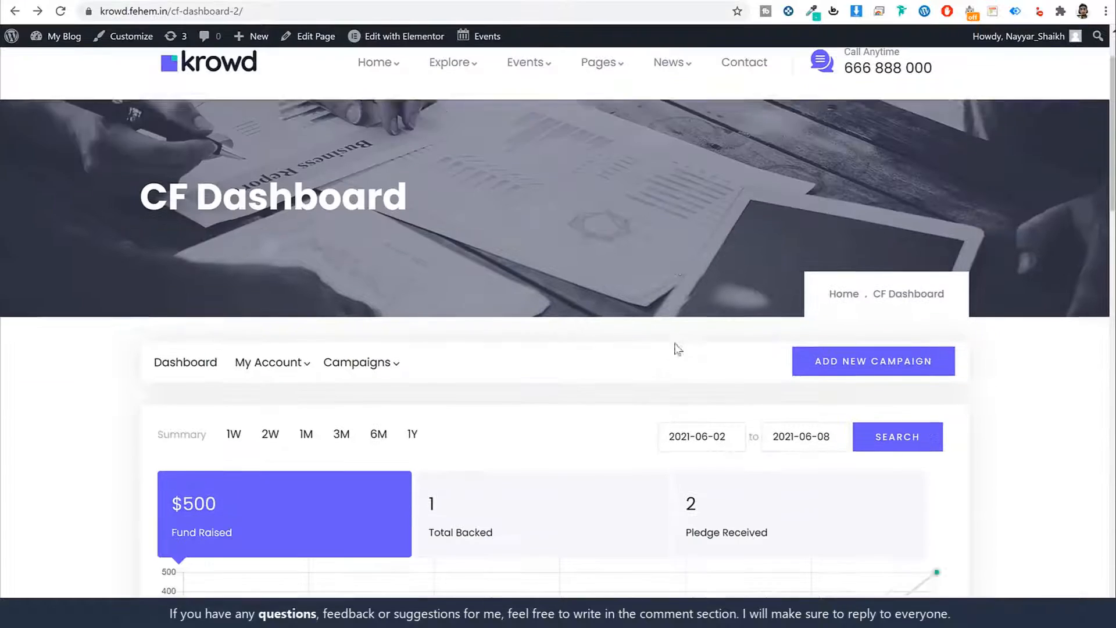
scroll(677, 349, "down", 2)
mouse_move(372, 233)
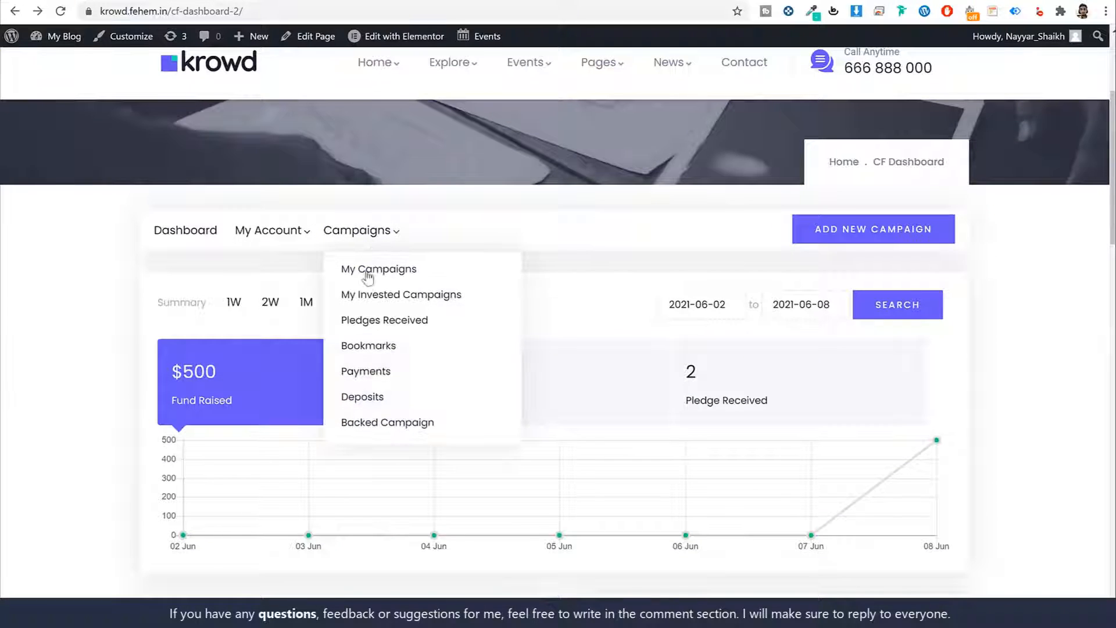
- From My Campaigns, open the tea recipes campaign's updates and make them editable with ADD UPDATE
left_click(380, 273)
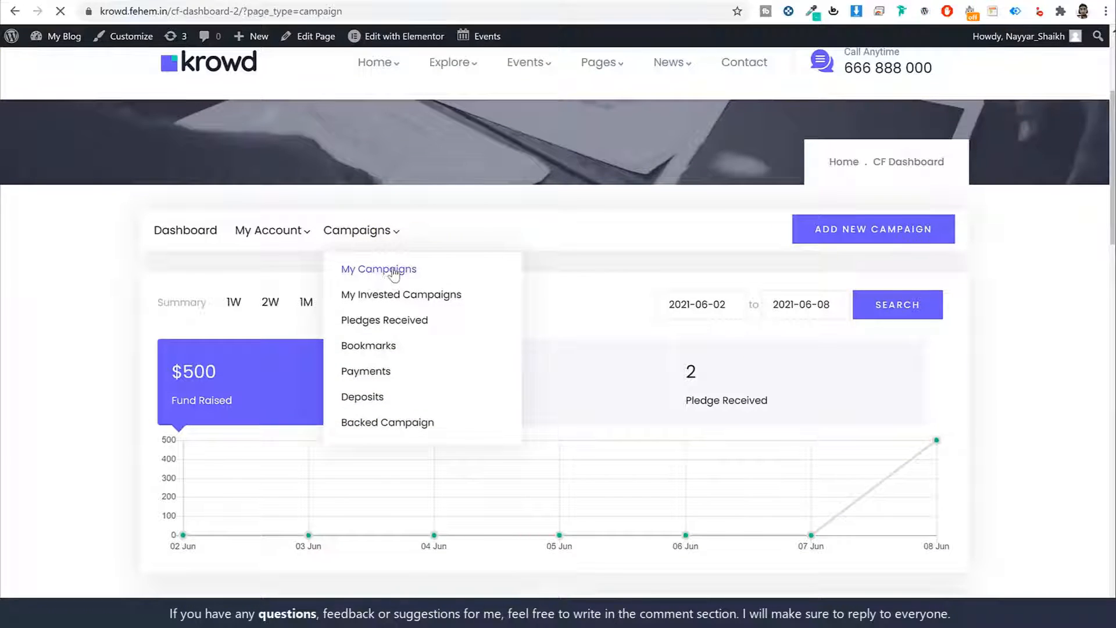
scroll(669, 279, "down", 4)
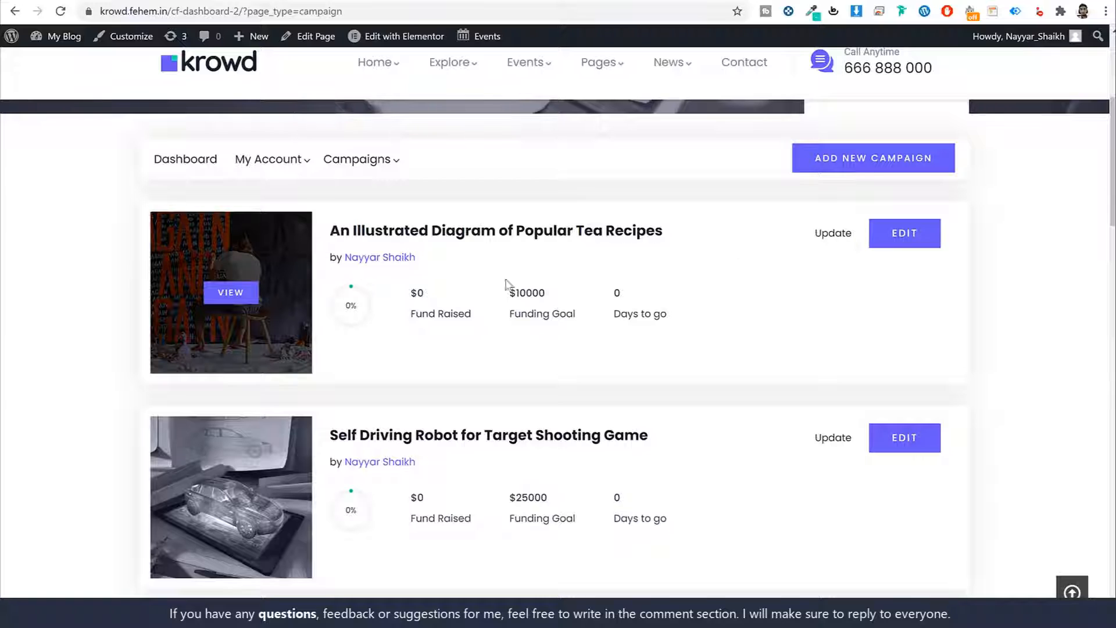
left_click(847, 239)
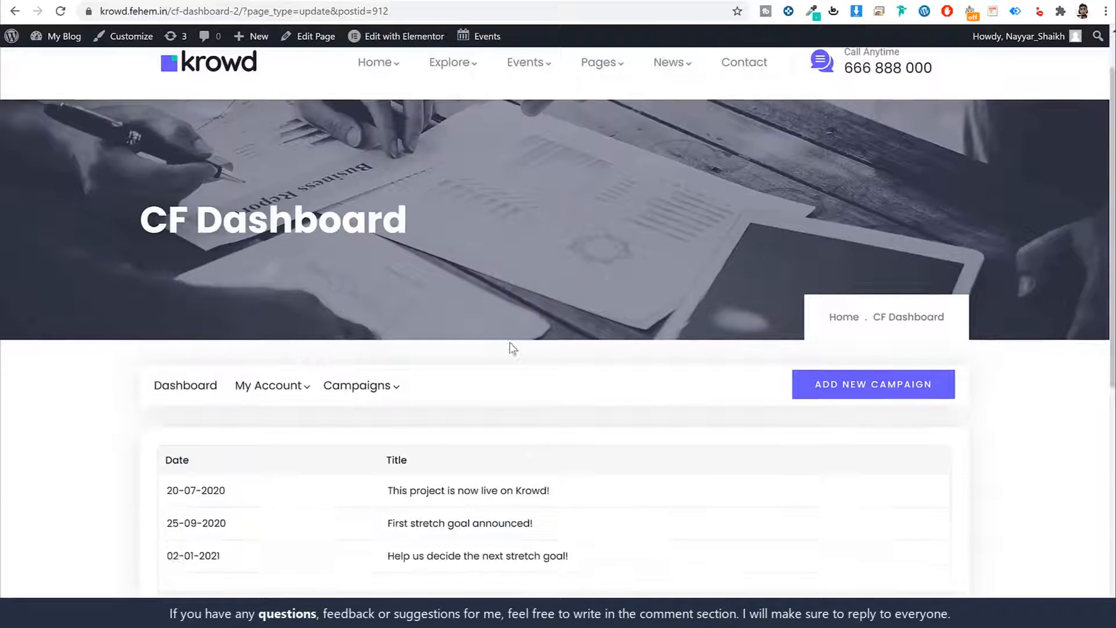
scroll(511, 347, "down", 4)
left_click(199, 411)
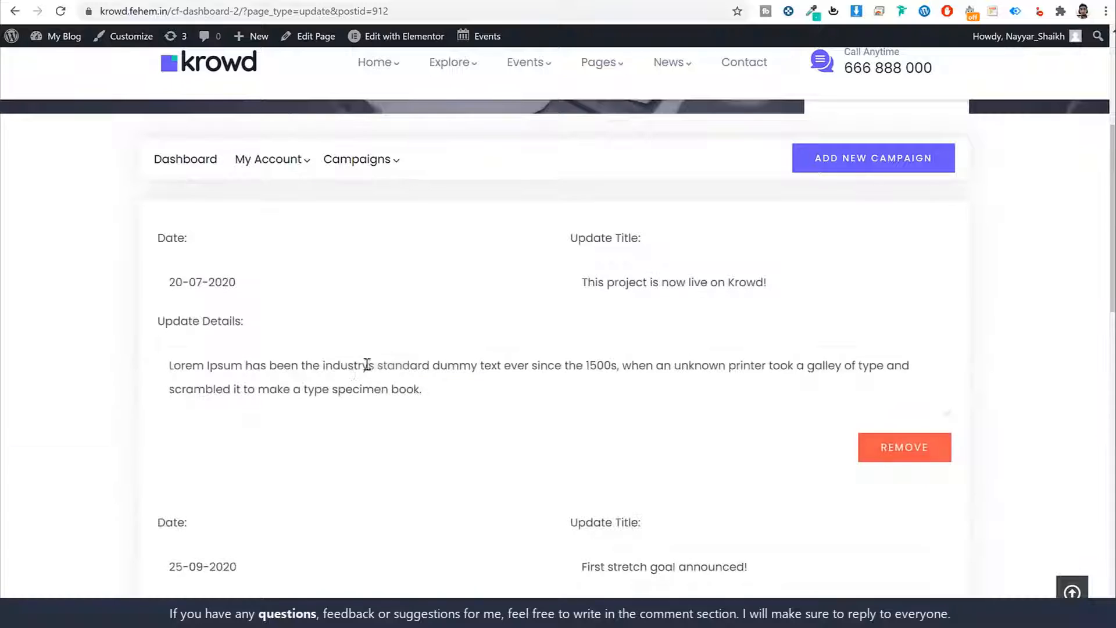
scroll(389, 358, "down", 2)
scroll(537, 289, "up", 10)
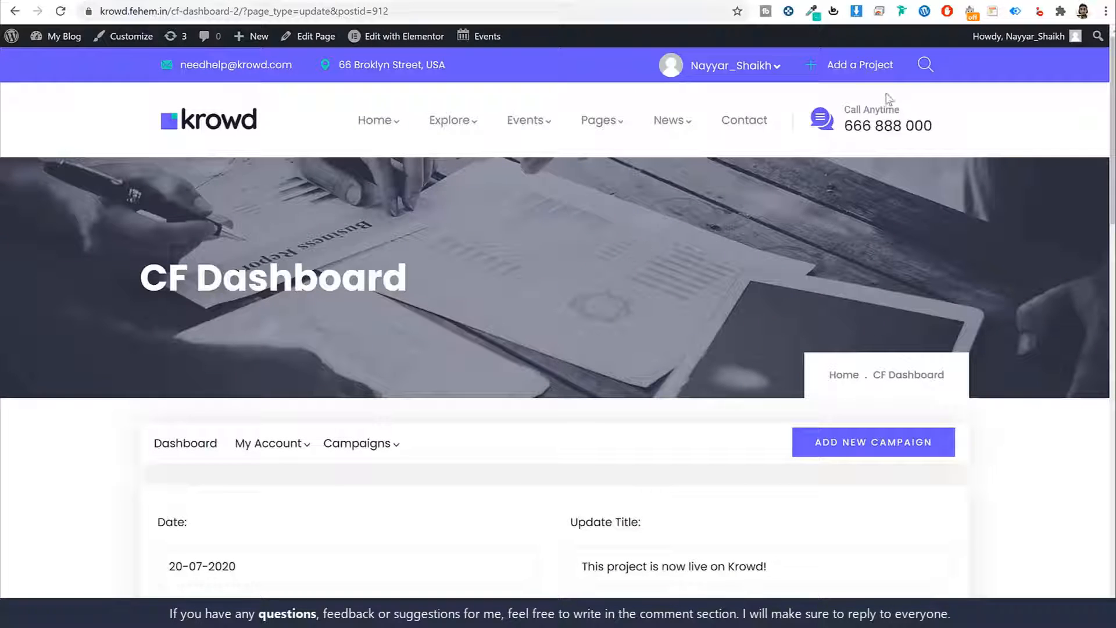
- Open the About page and view its Our Vision, Our History and Our Mission texts
mouse_move(601, 120)
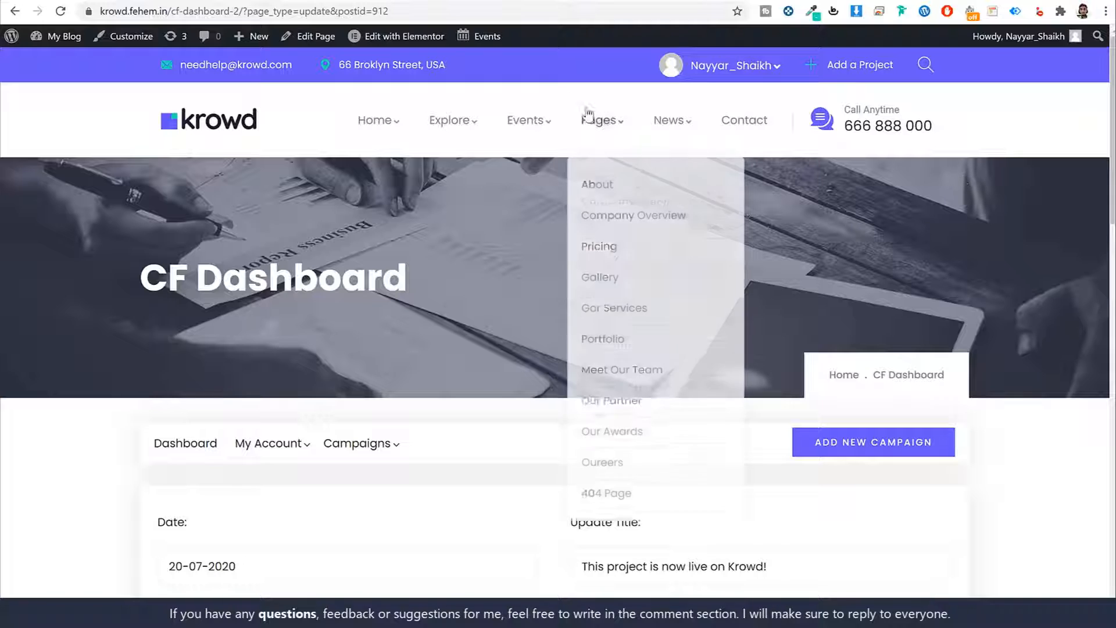
left_click(621, 187)
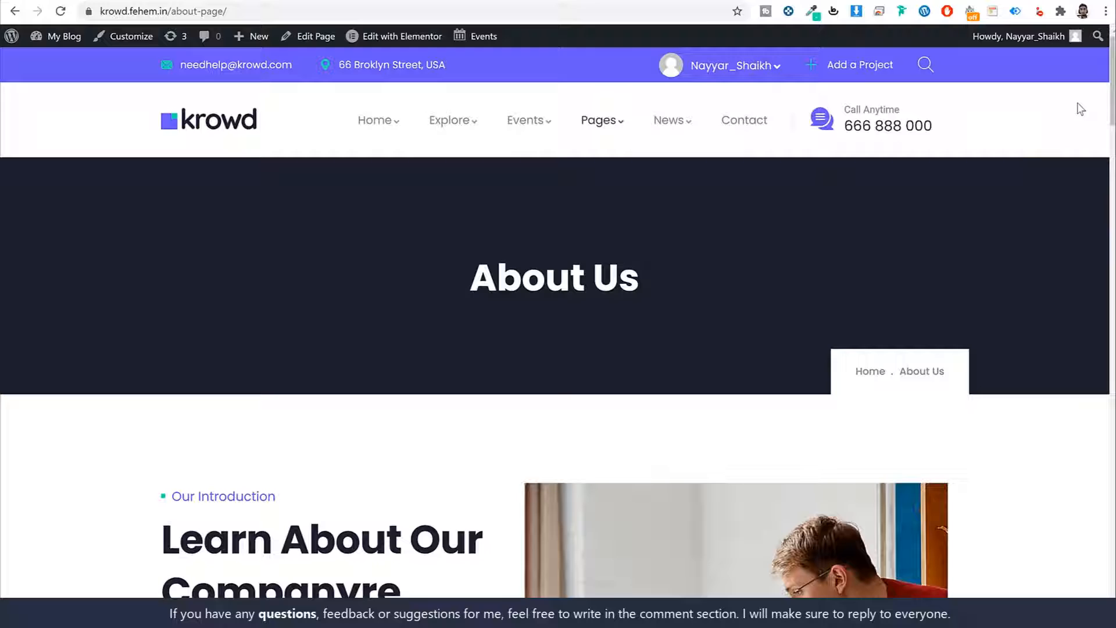
left_click_drag(1111, 78, 1106, 250)
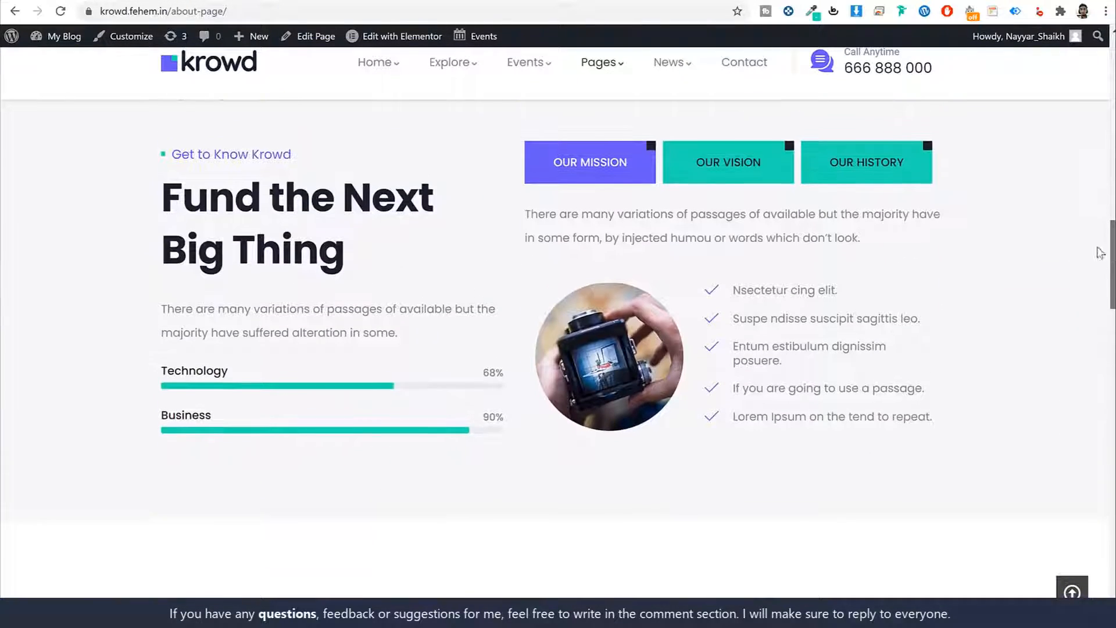
left_click(735, 177)
left_click(837, 176)
left_click(585, 175)
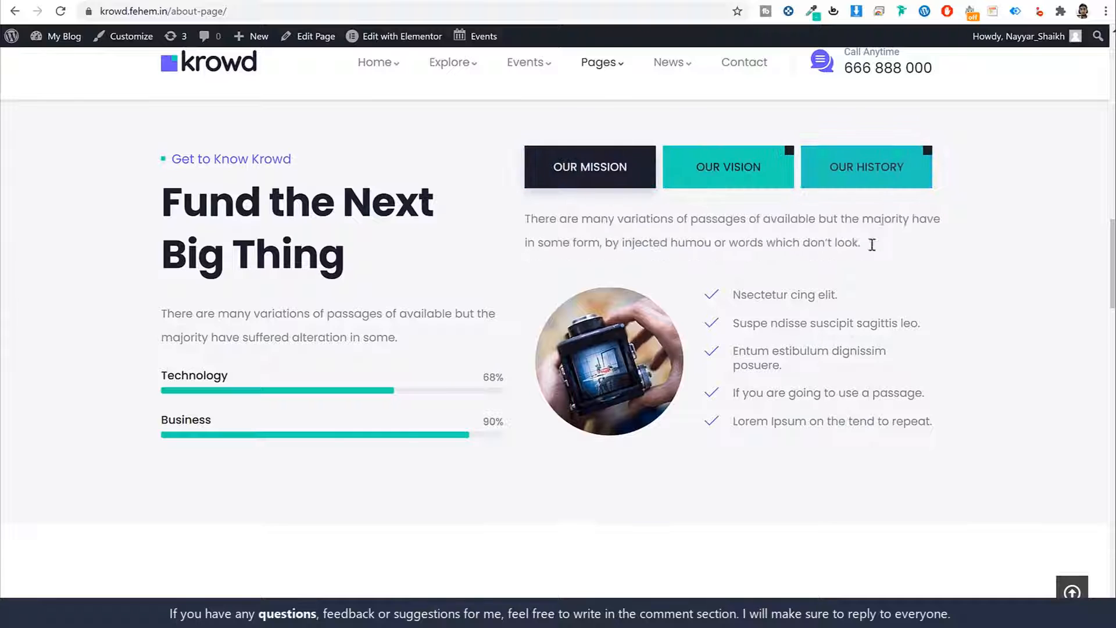
left_click_drag(1113, 241, 1095, 66)
- Visit the Contact page, then return to the Krowd homepage
scroll(1069, 131, "up", 1)
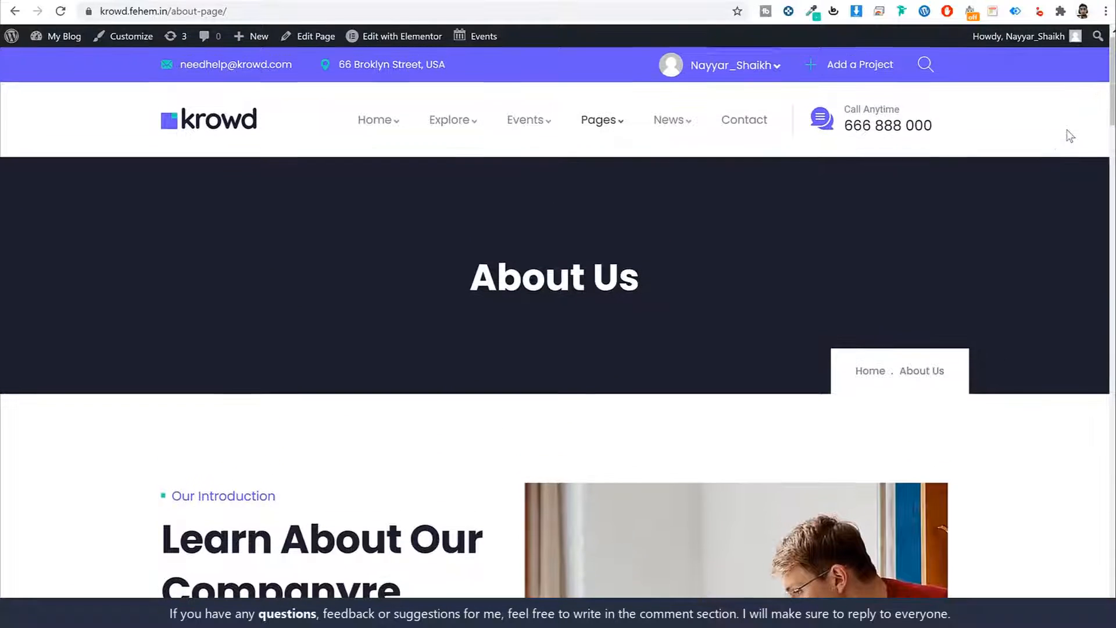
left_click(727, 118)
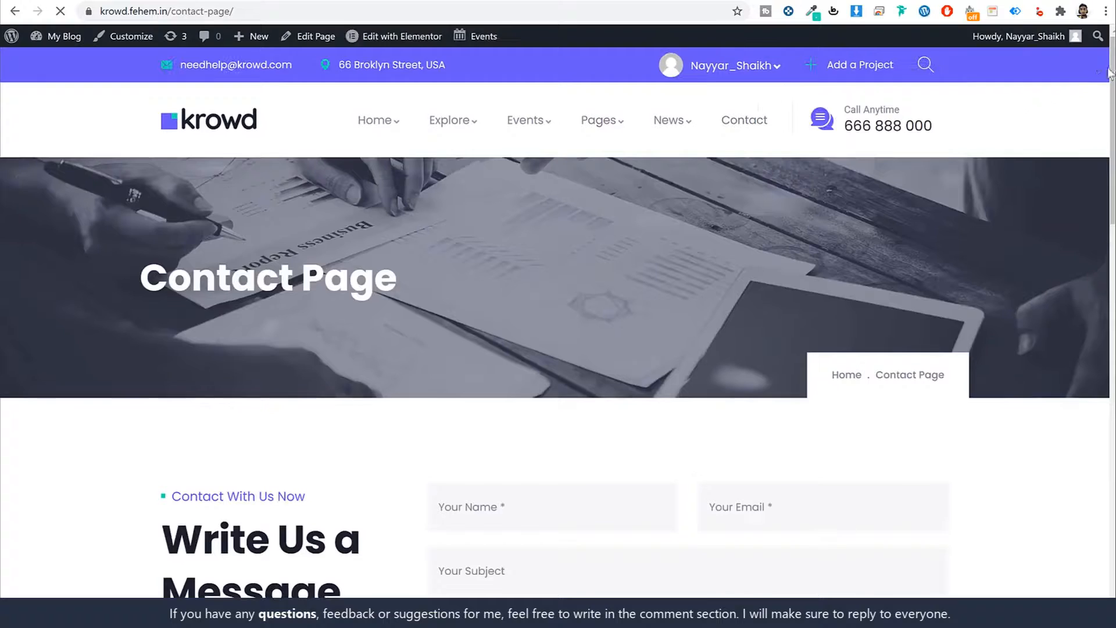
left_click_drag(1112, 85, 1059, 50)
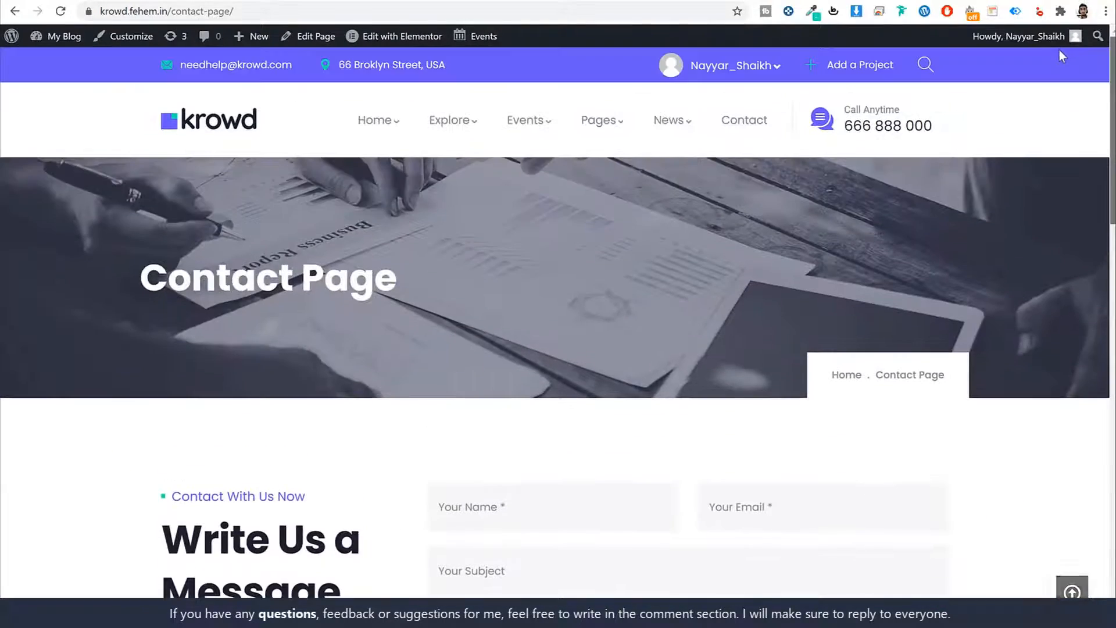
left_click(193, 121)
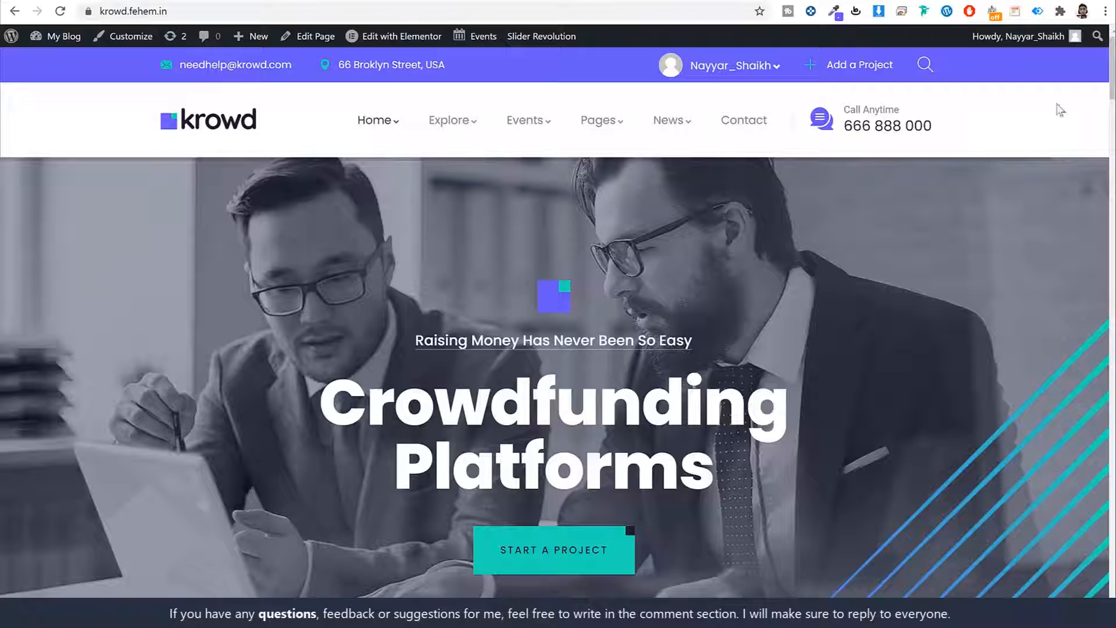
- Scroll the live Krowd homepage to see the 'We help surface innovations in tech' hero slide
scroll(1113, 85, "down", 1)
mouse_move(1113, 80)
left_mouse_down()
mouse_move(1087, 225)
mouse_move(1106, 64)
left_mouse_up()
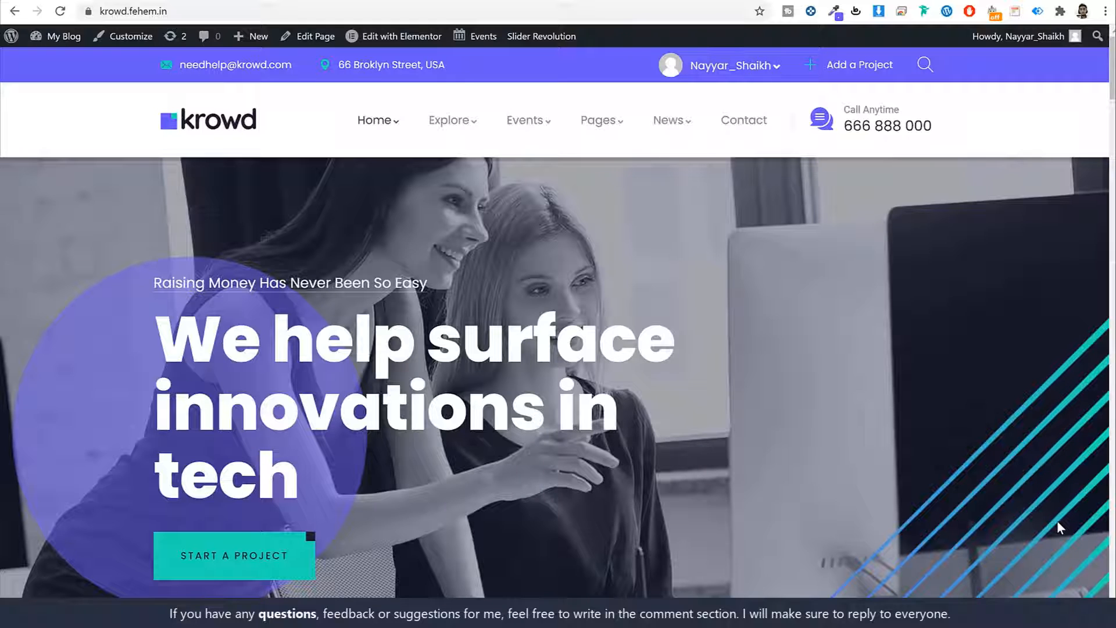
- Load w3qna.com/fc in a new tab and scroll through the FastComet pricing table
key("ctrl+t")
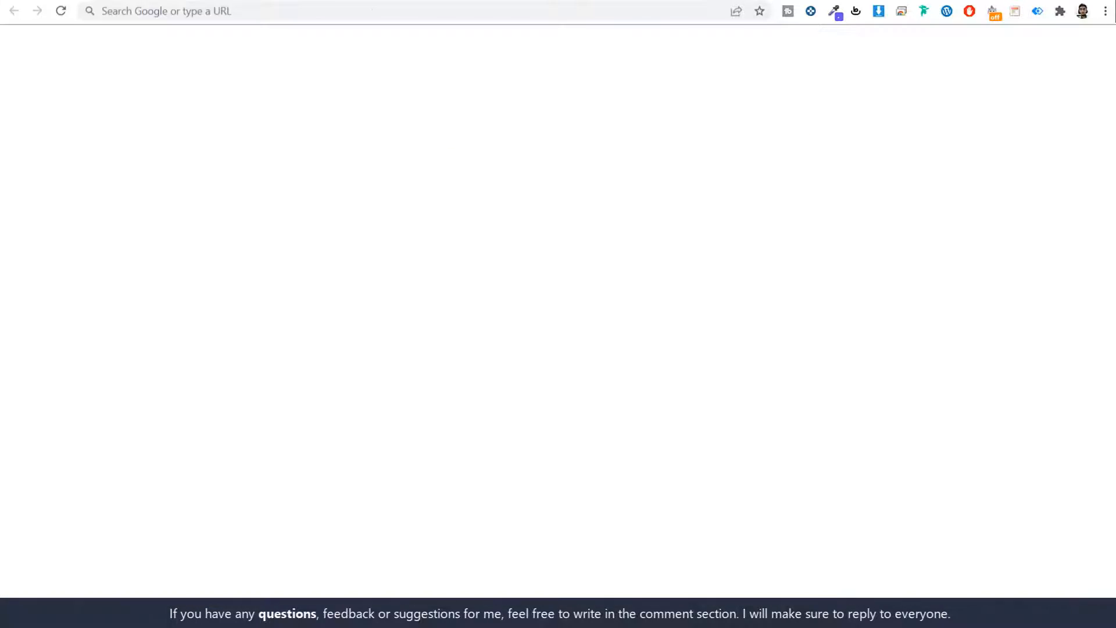
type("w3qna.com/fc")
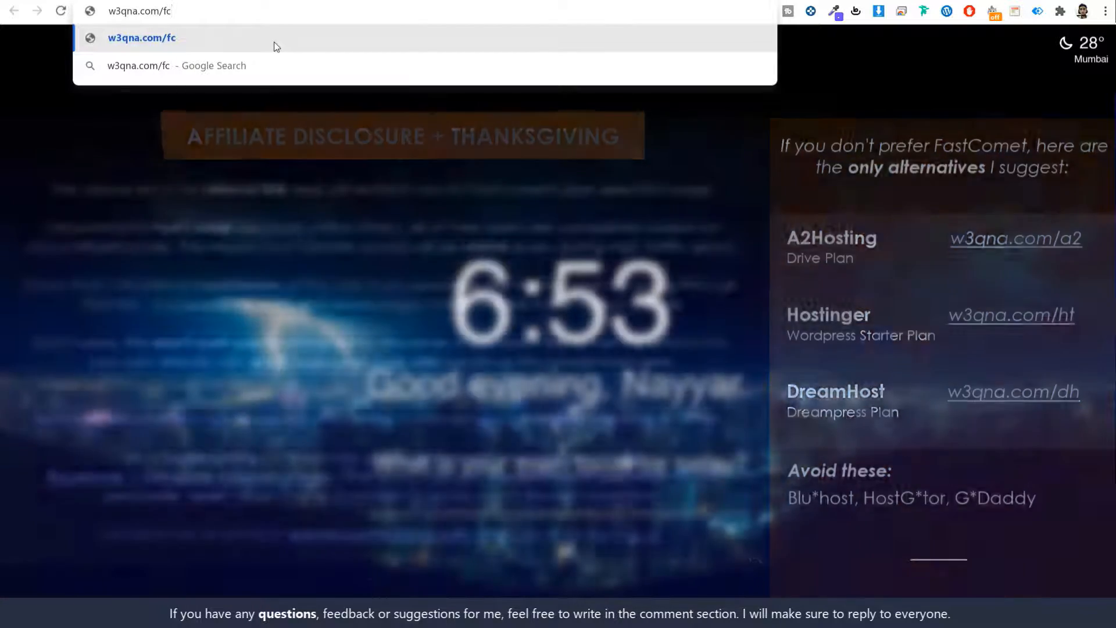
left_click(276, 47)
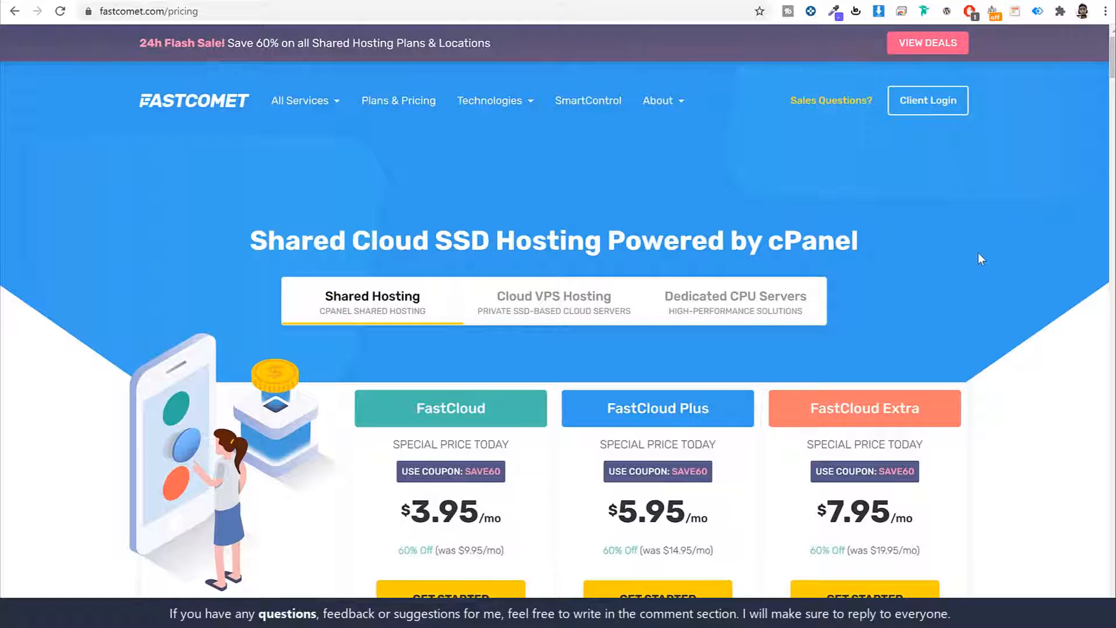
scroll(1027, 242, "down", 5)
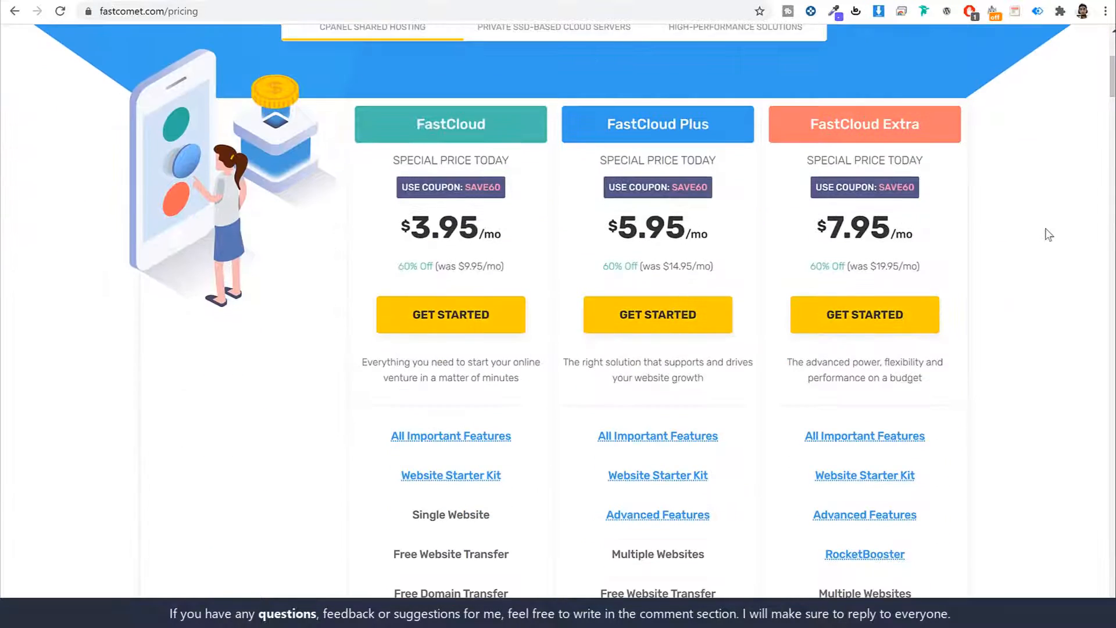
scroll(1047, 235, "down", 1)
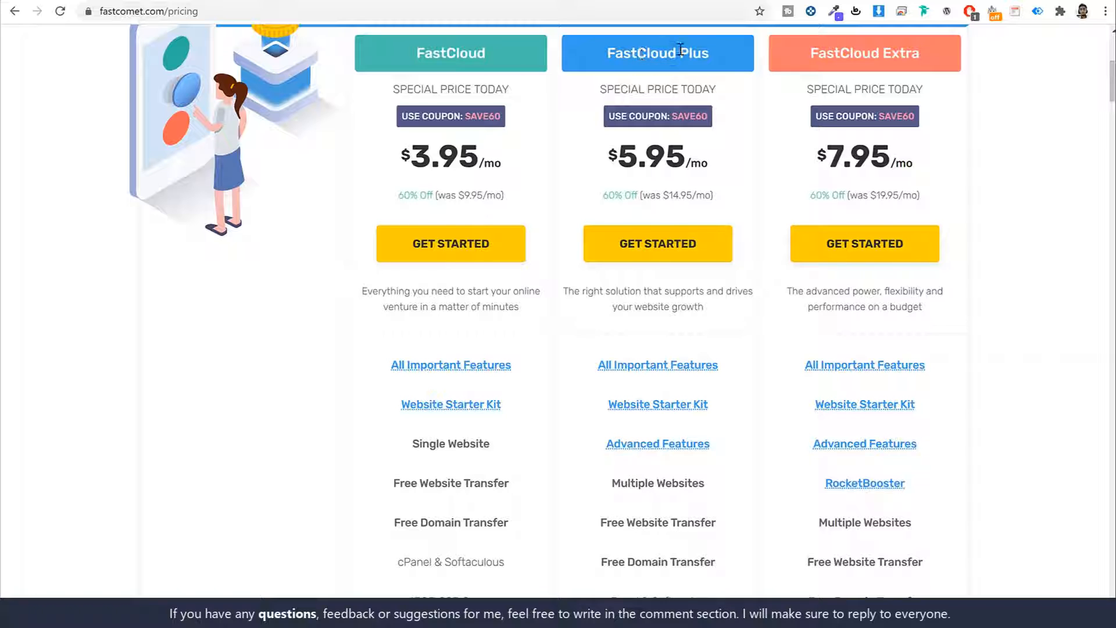
scroll(987, 193, "down", 3)
mouse_move(606, 228)
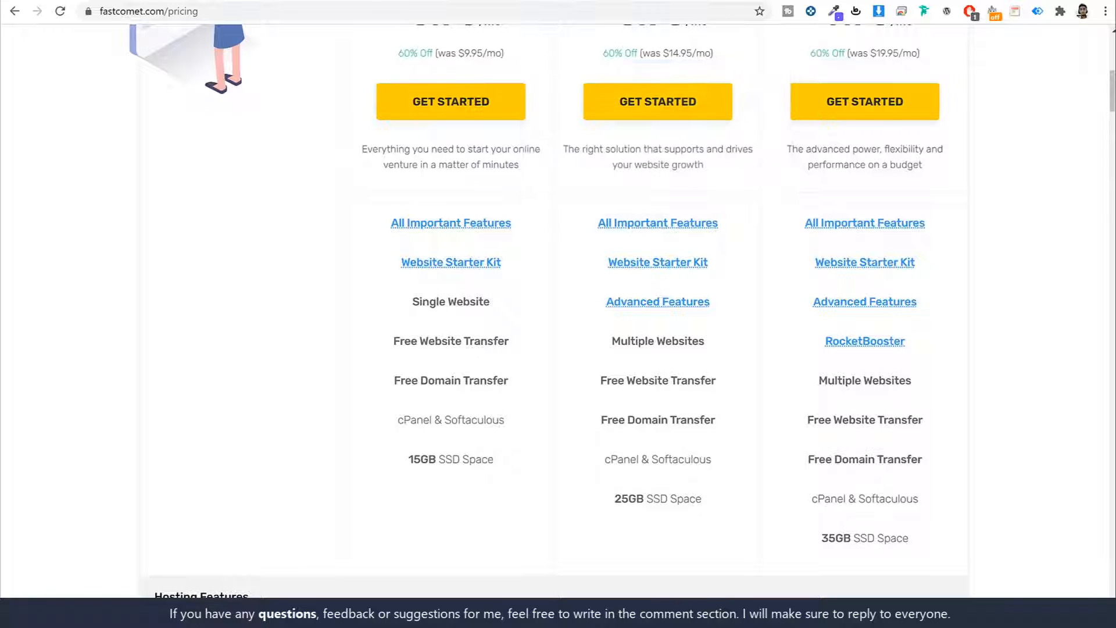
- Glance back at the Krowd site, then highlight FastCloud Plus's Multiple Websites feature
left_click(35, 0)
scroll(874, 297, "down", 15)
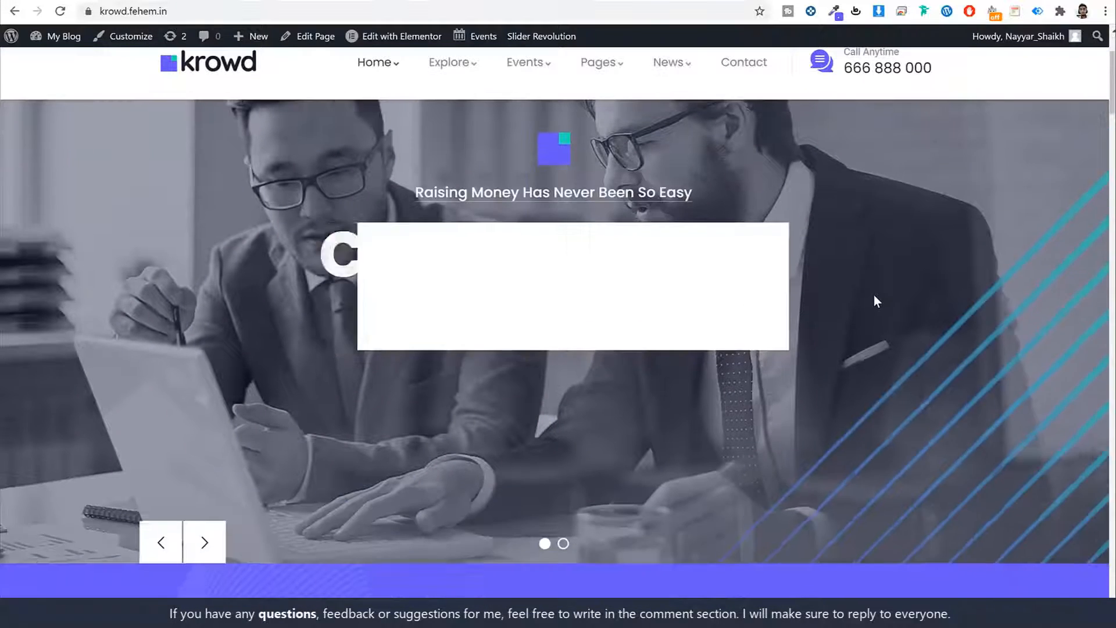
scroll(872, 295, "down", 5)
scroll(872, 294, "up", 20)
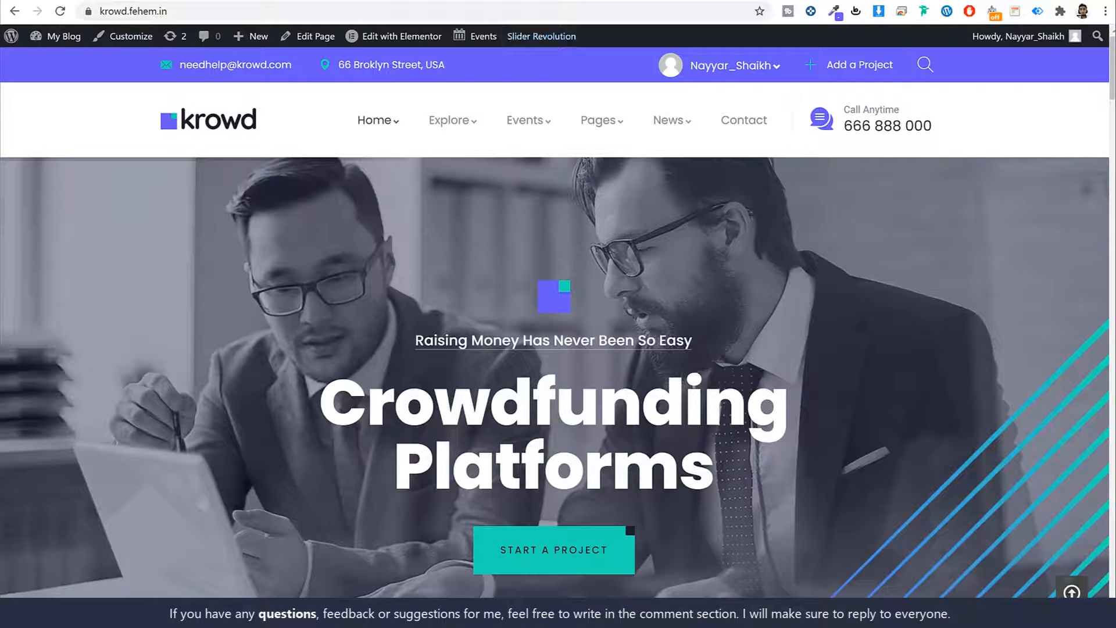
left_click(360, 0)
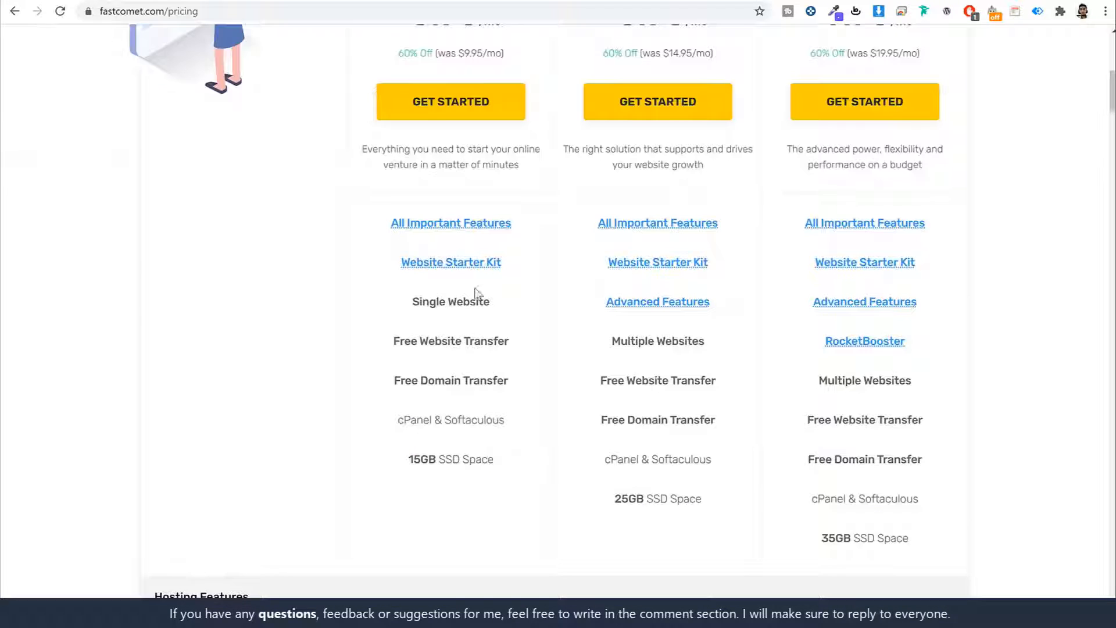
mouse_move(642, 227)
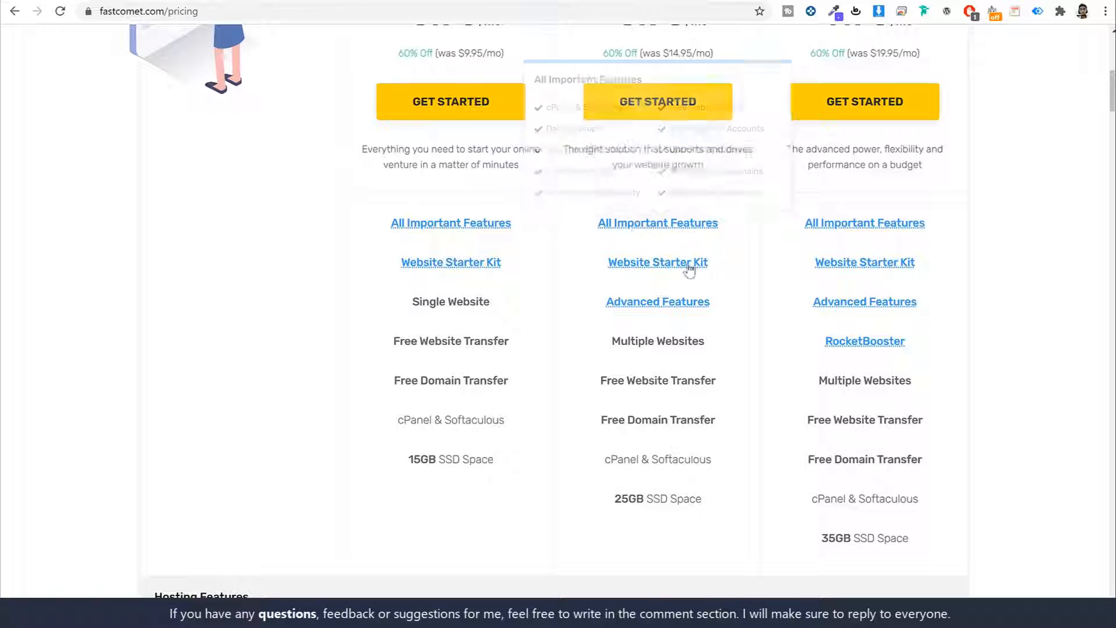
mouse_move(644, 306)
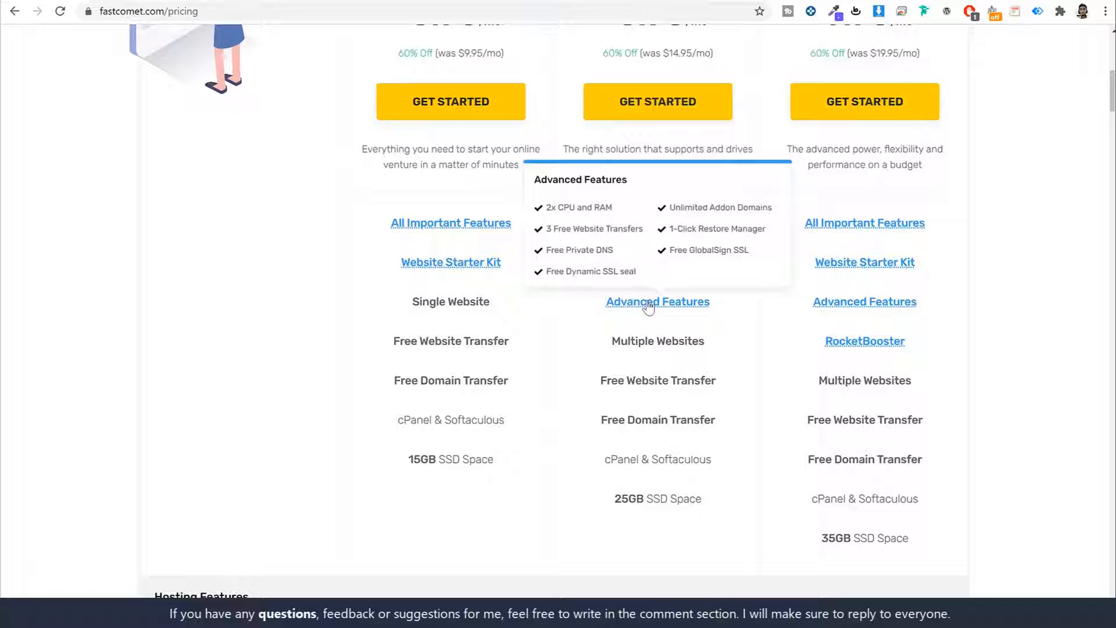
scroll(723, 337, "down", 3)
scroll(680, 264, "up", 3)
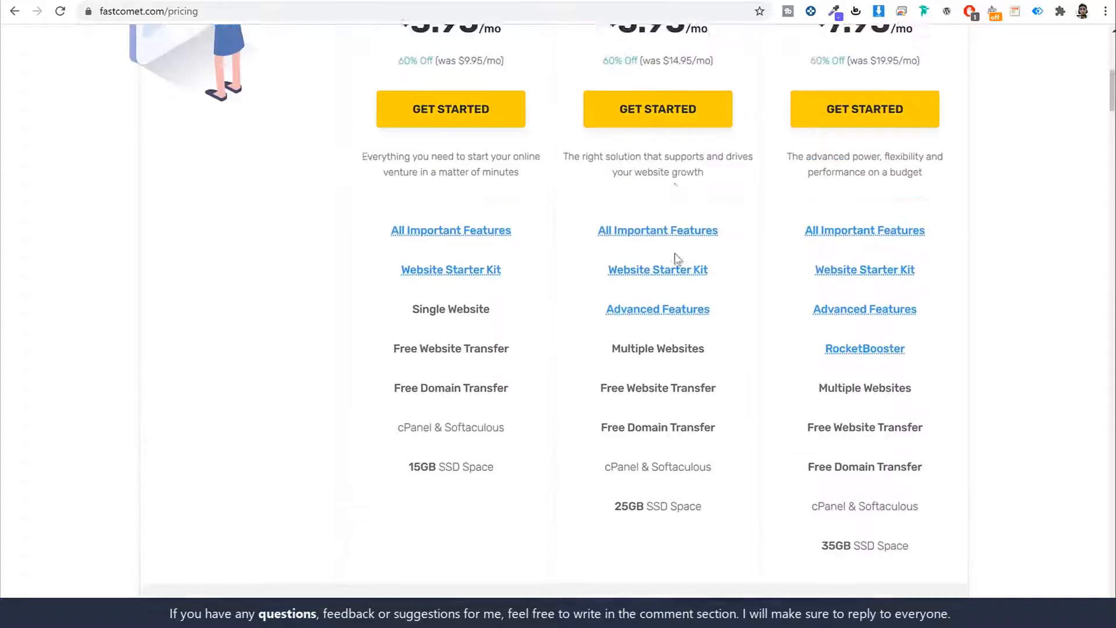
scroll(675, 254, "up", 5)
left_click_drag(605, 194, 716, 195)
scroll(799, 331, "down", 6)
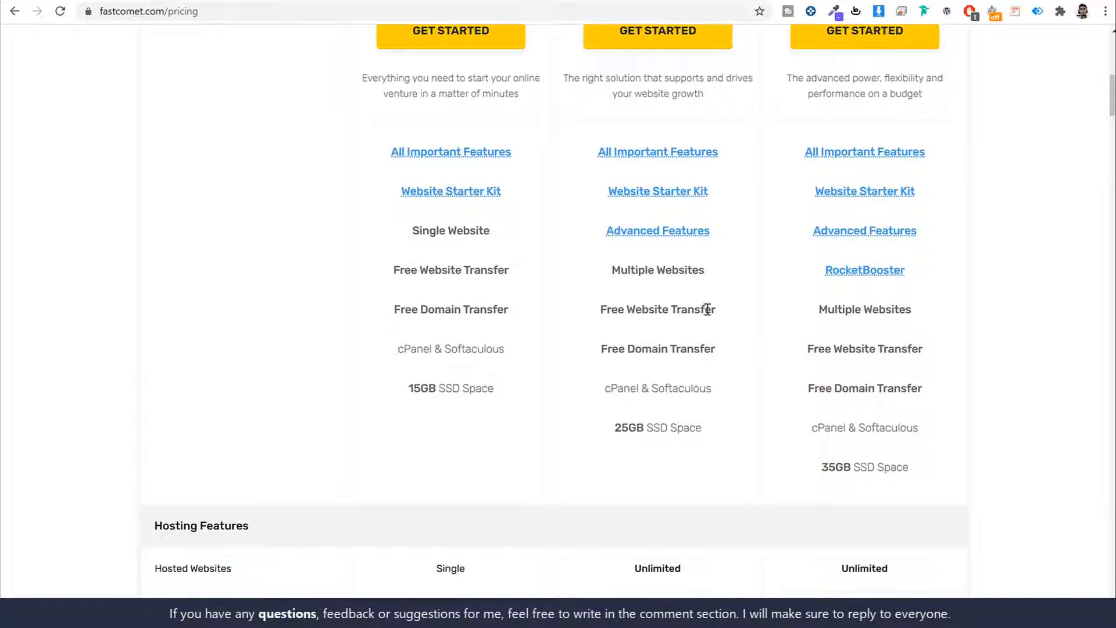
left_click_drag(609, 269, 722, 278)
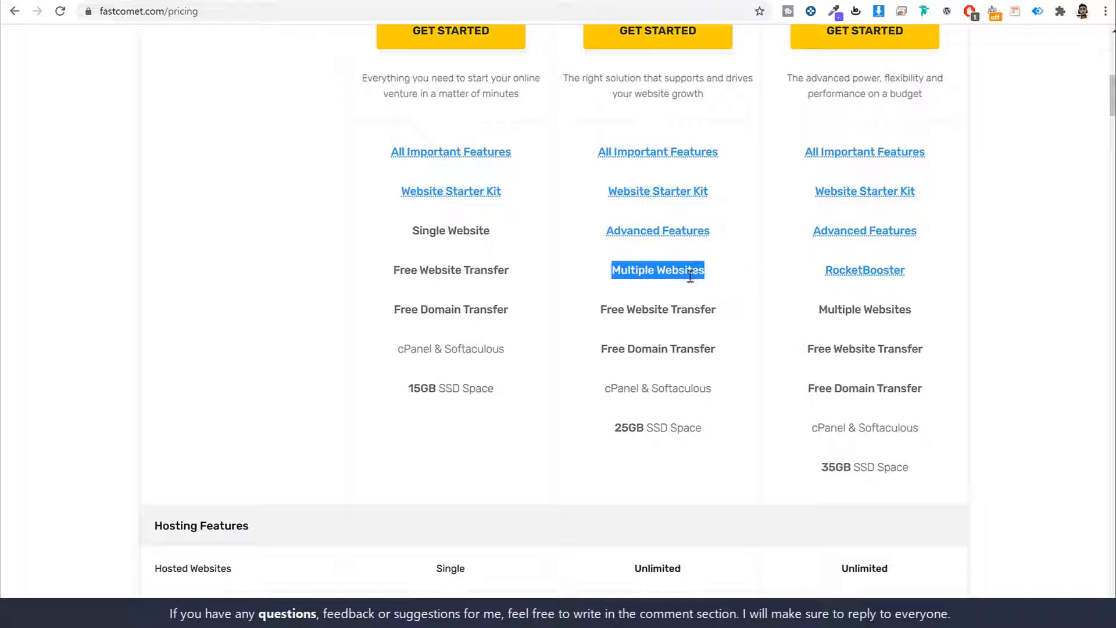
- Highlight FastCloud Plus's Free Website and Domain Transfer and its 25GB SSD storage
left_click(70, 1)
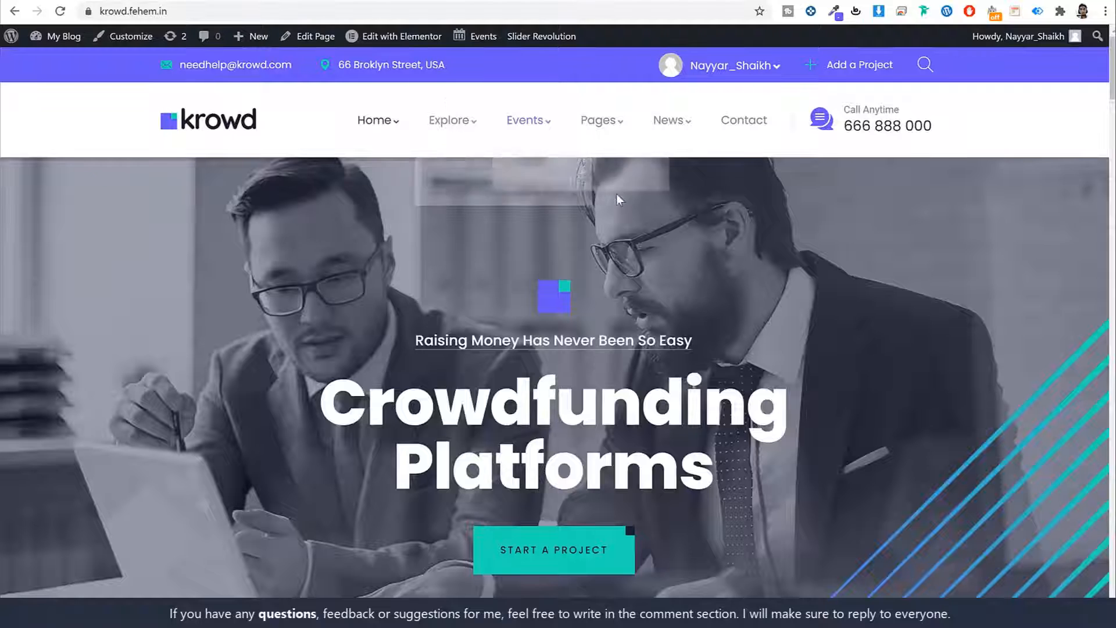
left_click(296, 1)
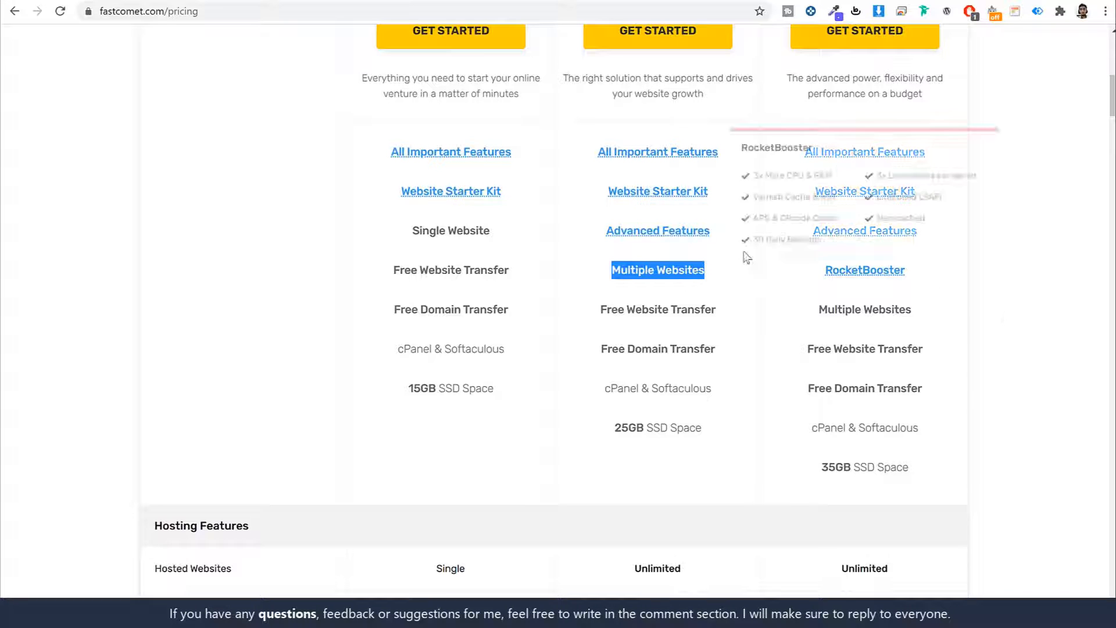
scroll(753, 267, "up", 4)
scroll(751, 319, "down", 3)
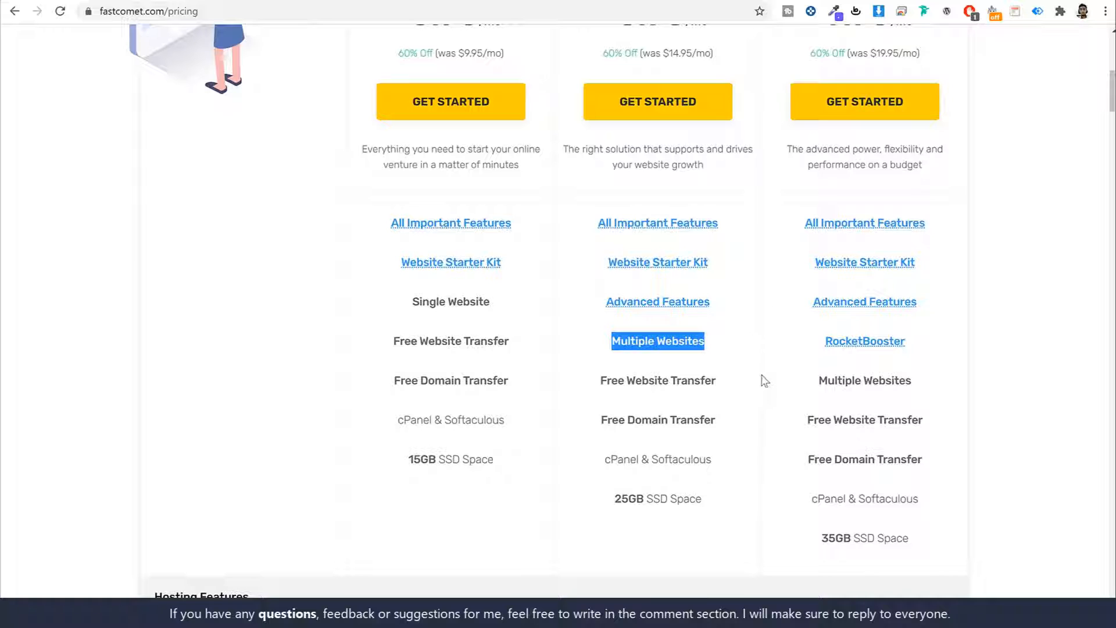
scroll(773, 383, "down", 2)
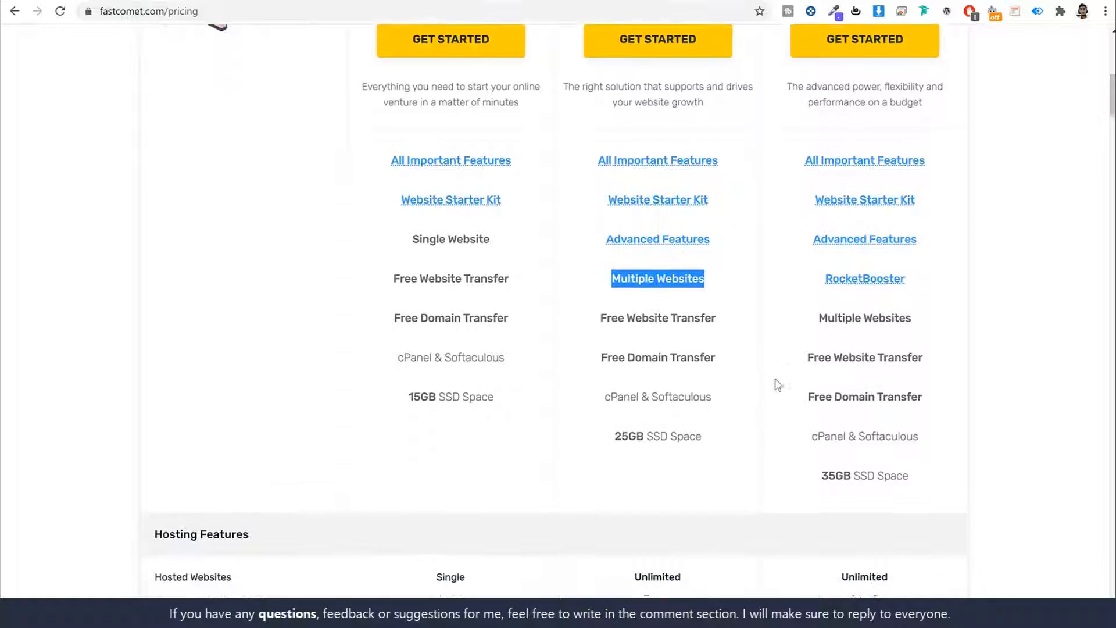
left_click_drag(605, 239, 748, 279)
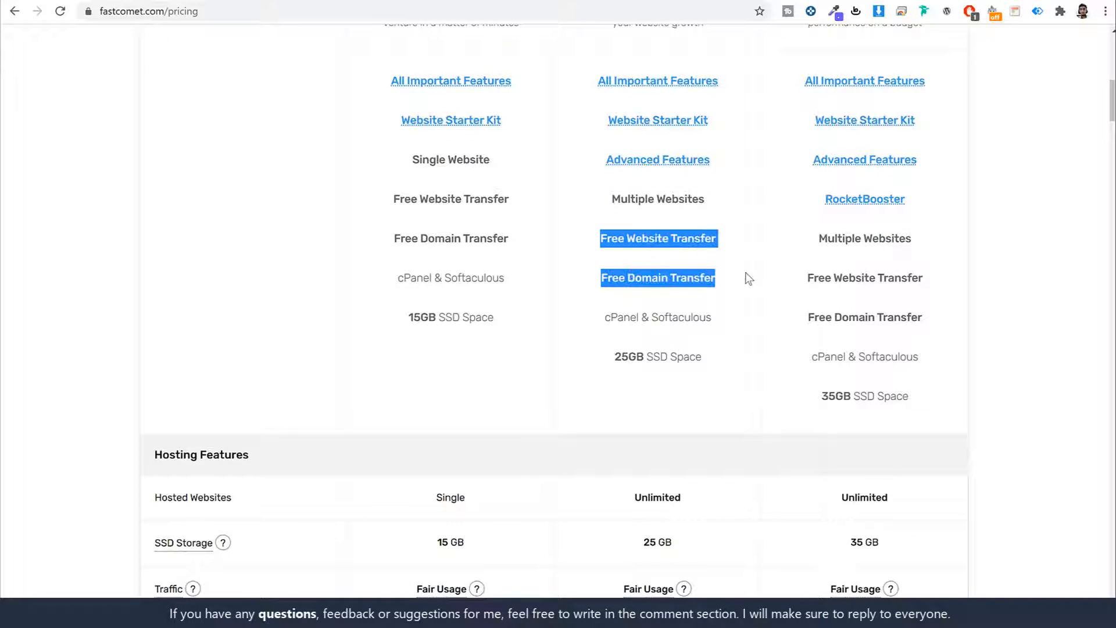
left_click(746, 279)
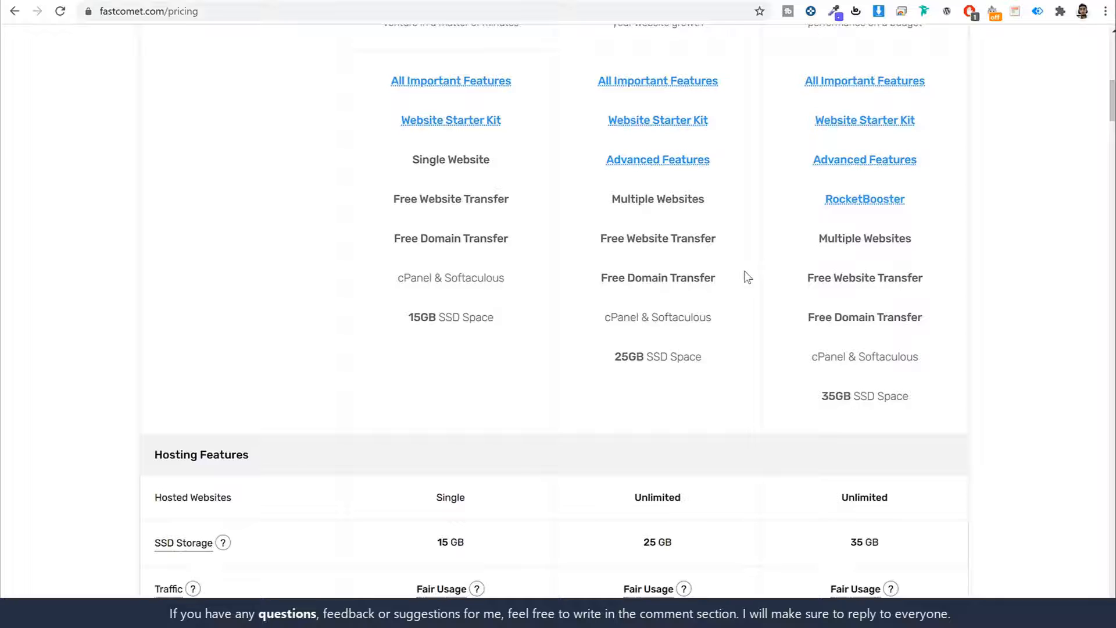
scroll(746, 270, "up", 1)
scroll(751, 253, "down", 3)
left_click_drag(629, 215, 724, 223)
left_click(725, 225)
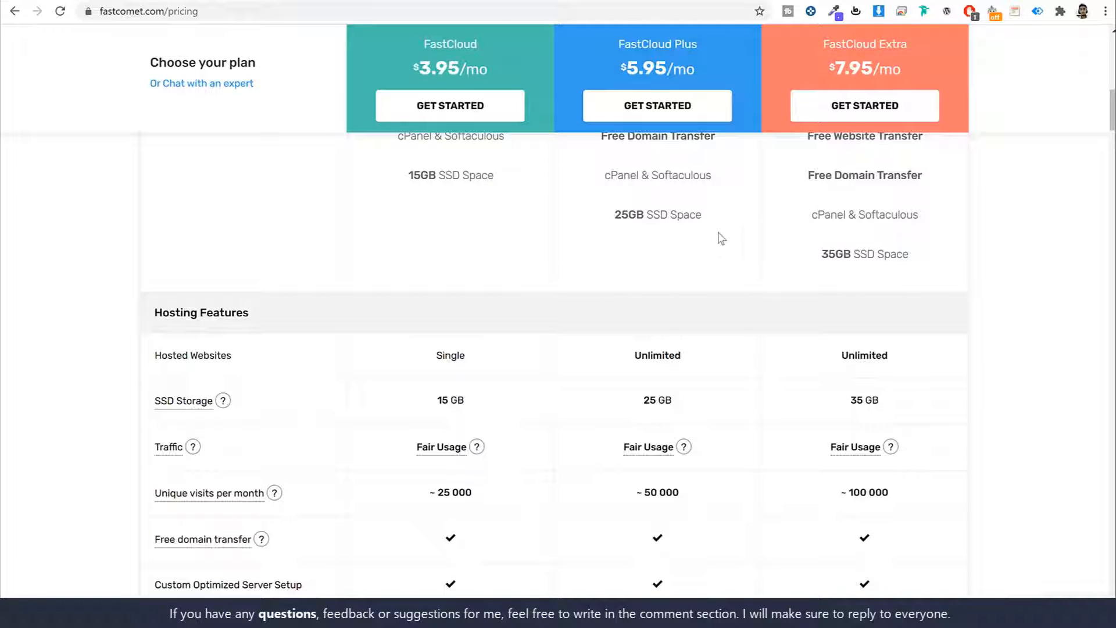
left_click_drag(646, 215, 600, 209)
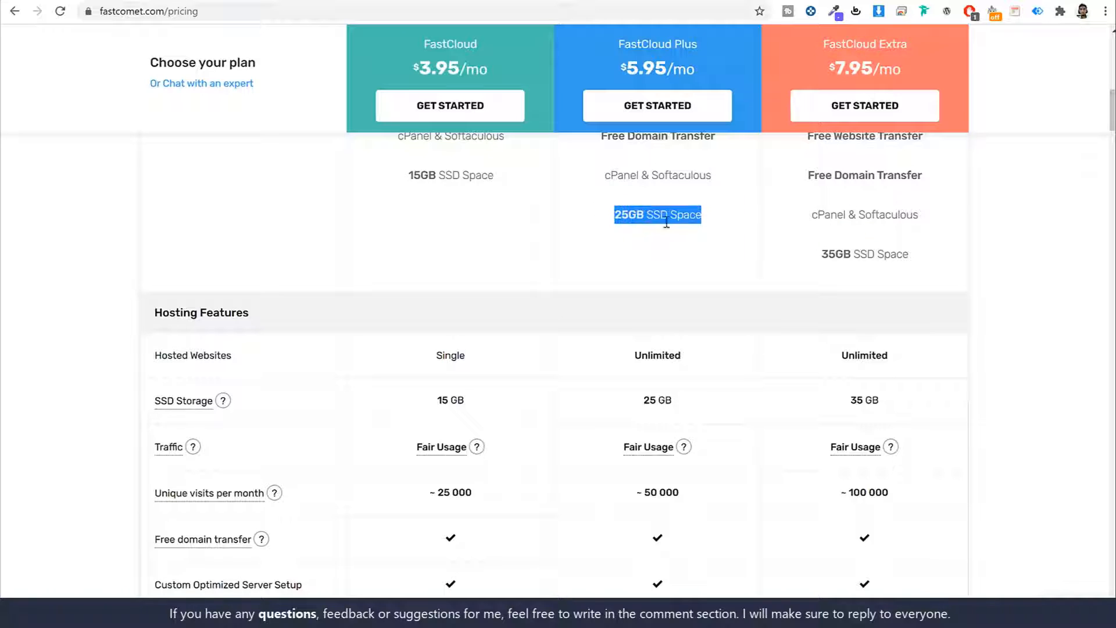
left_click(712, 255)
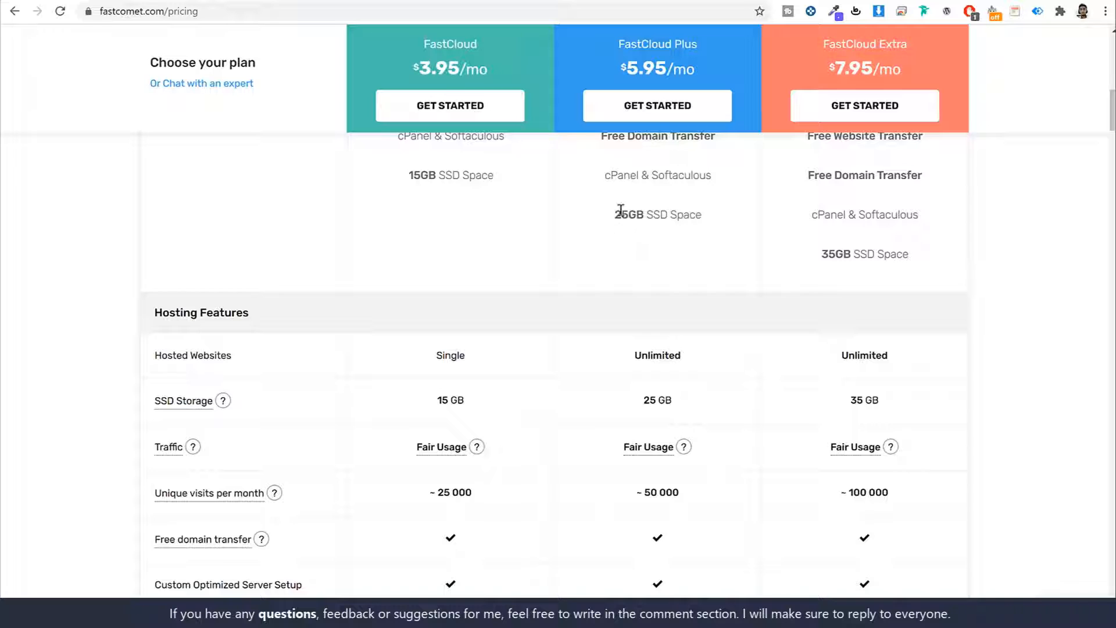
left_click_drag(615, 214, 645, 214)
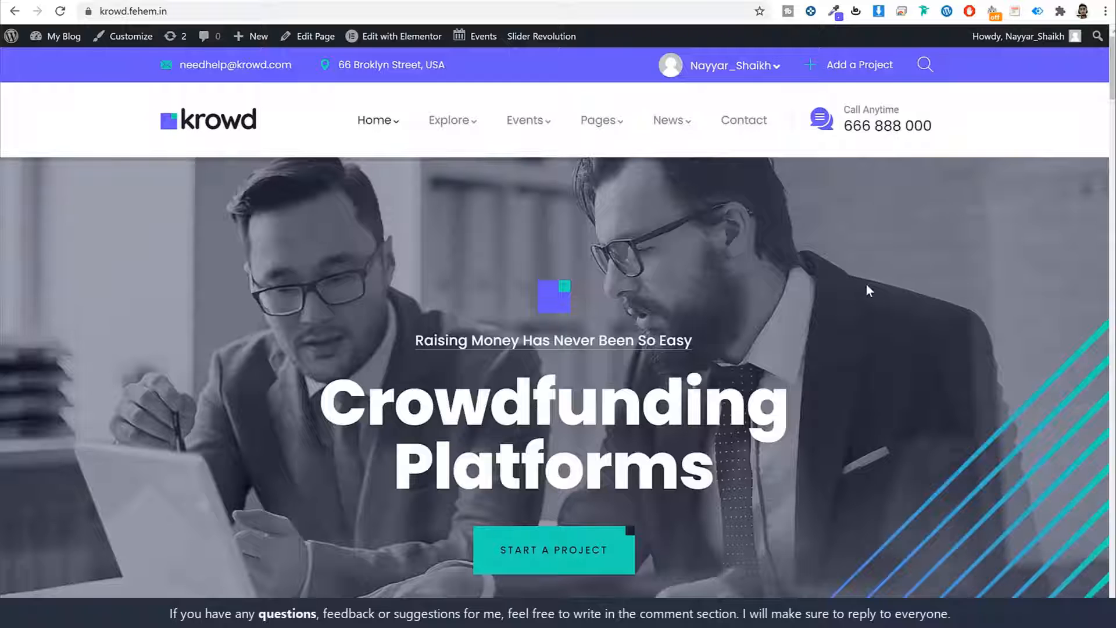
scroll(884, 299, "down", 12)
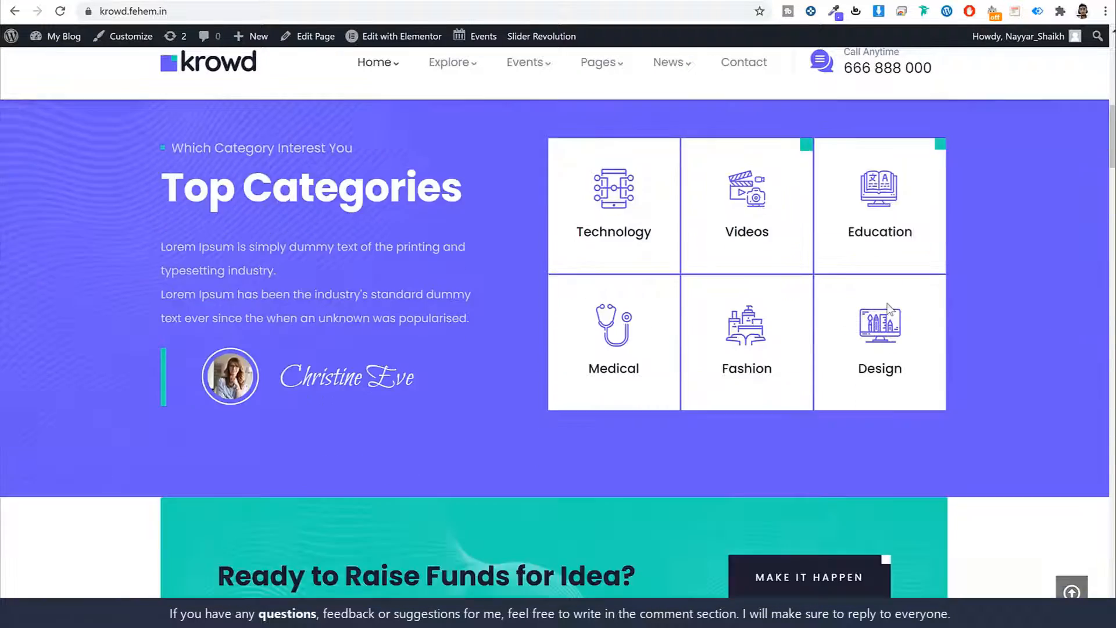
scroll(892, 309, "down", 5)
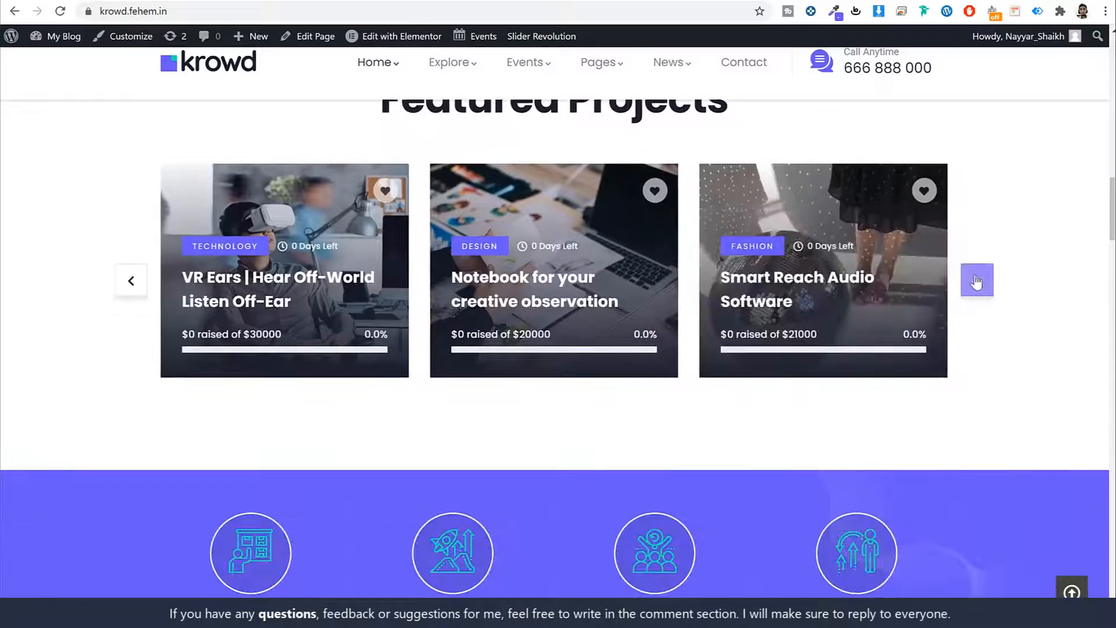
left_click(977, 281)
left_click(977, 281)
scroll(1038, 351, "down", 10)
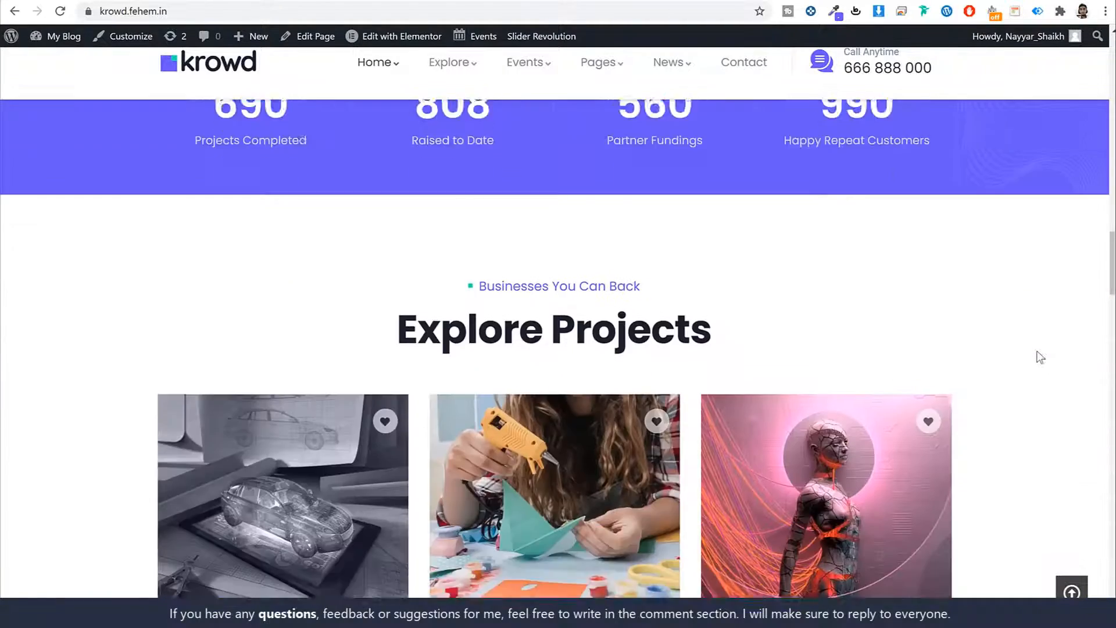
scroll(1038, 358, "up", 20)
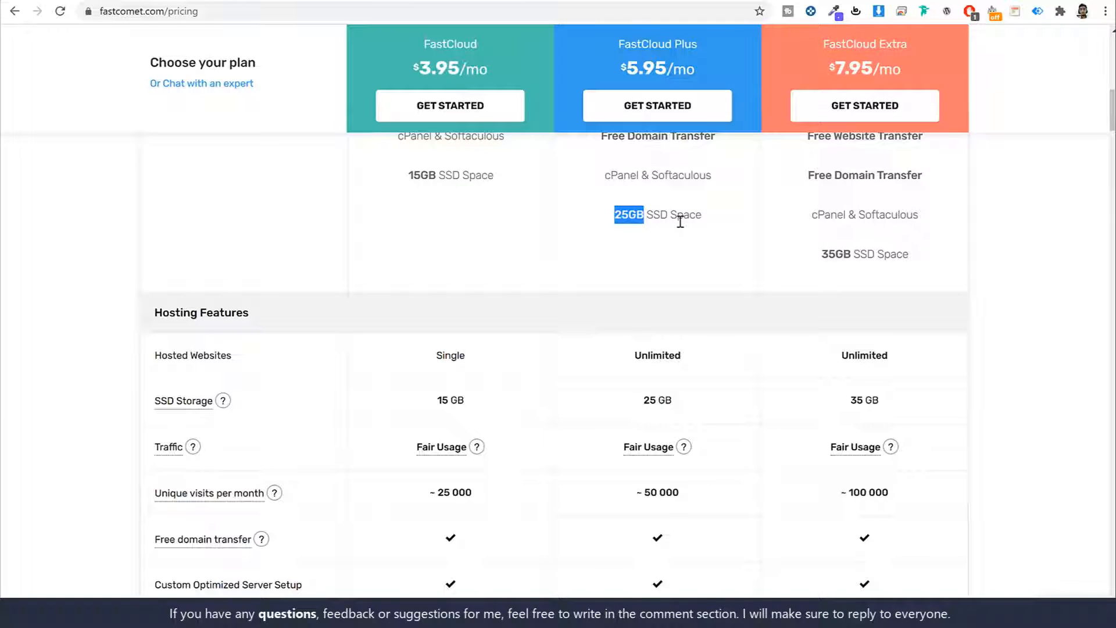
- Scroll the pricing plans and highlight the FastCloud Plus plan name
scroll(774, 333, "down", 4)
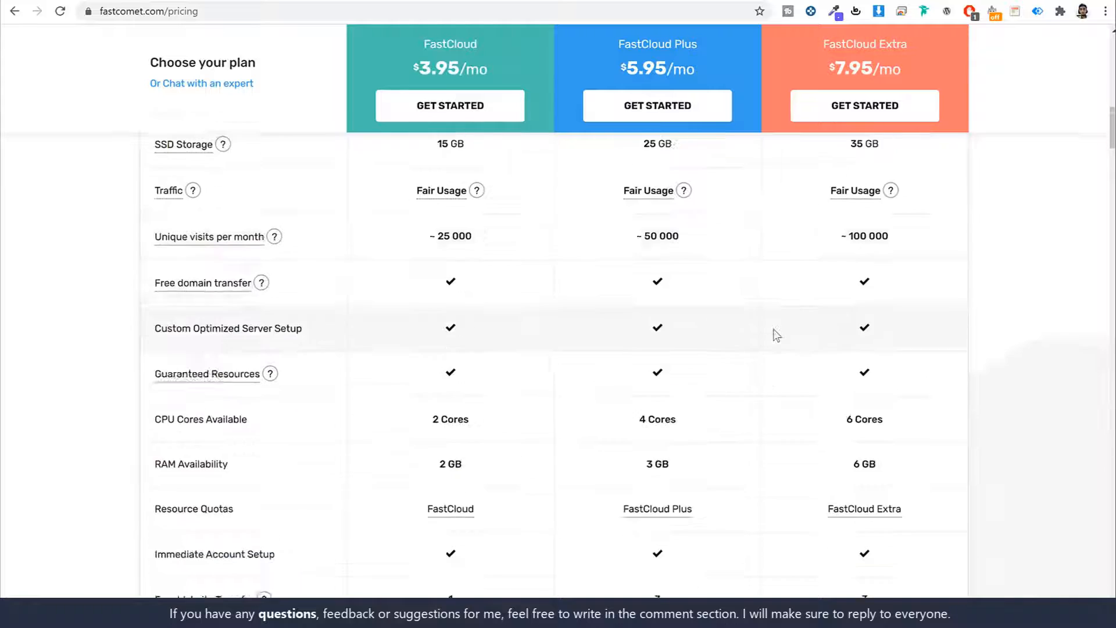
scroll(773, 334, "down", 9)
scroll(778, 338, "up", 20)
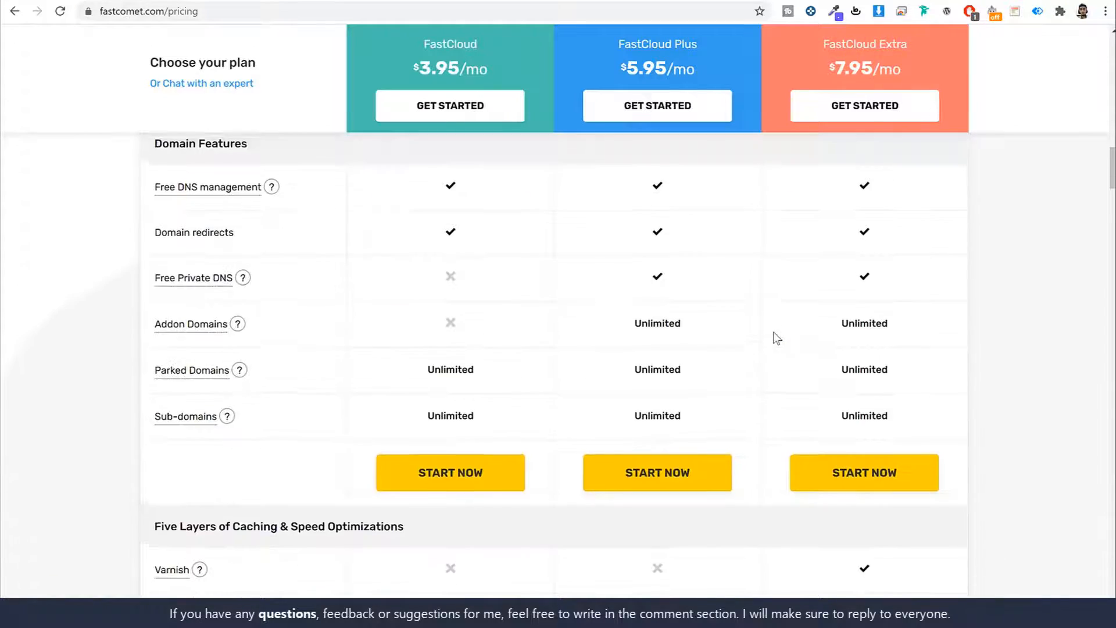
scroll(1013, 302, "up", 5)
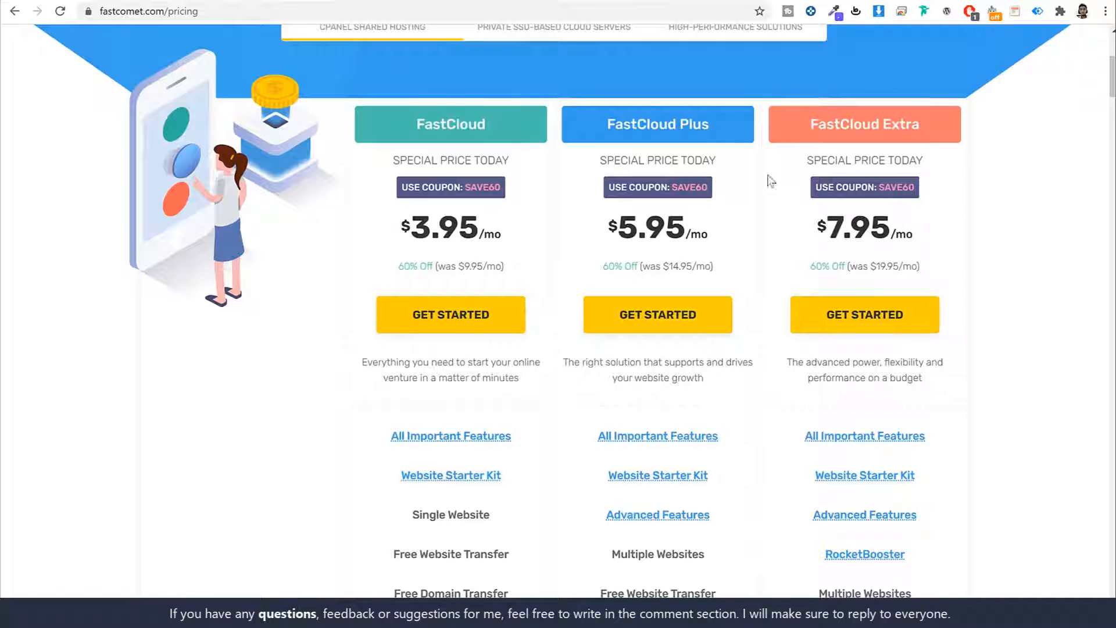
left_click_drag(606, 124, 739, 127)
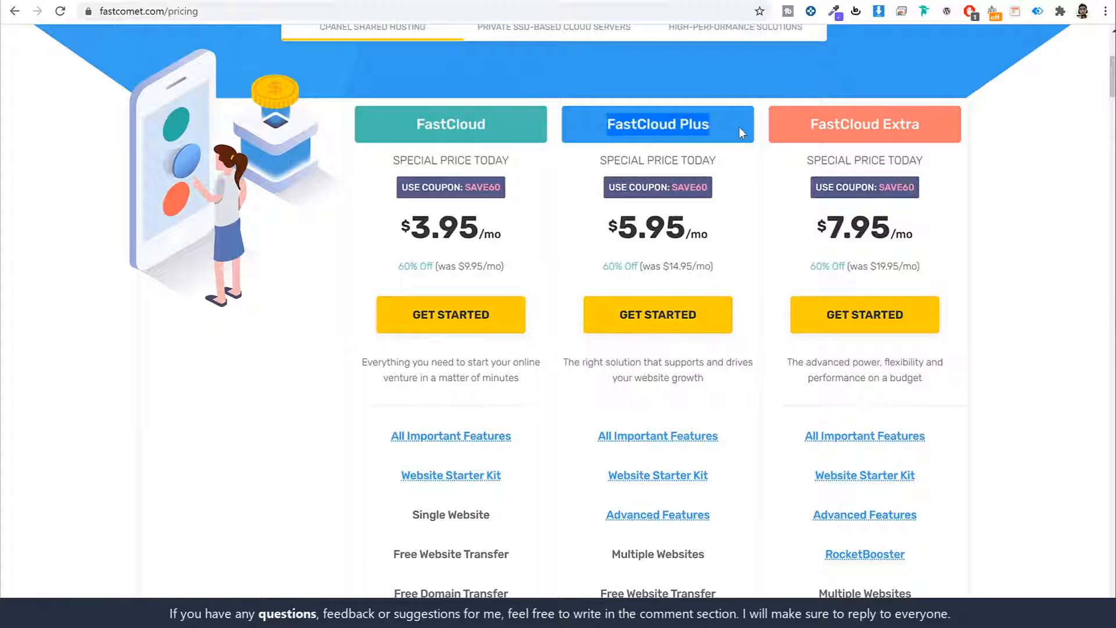
left_click(739, 127)
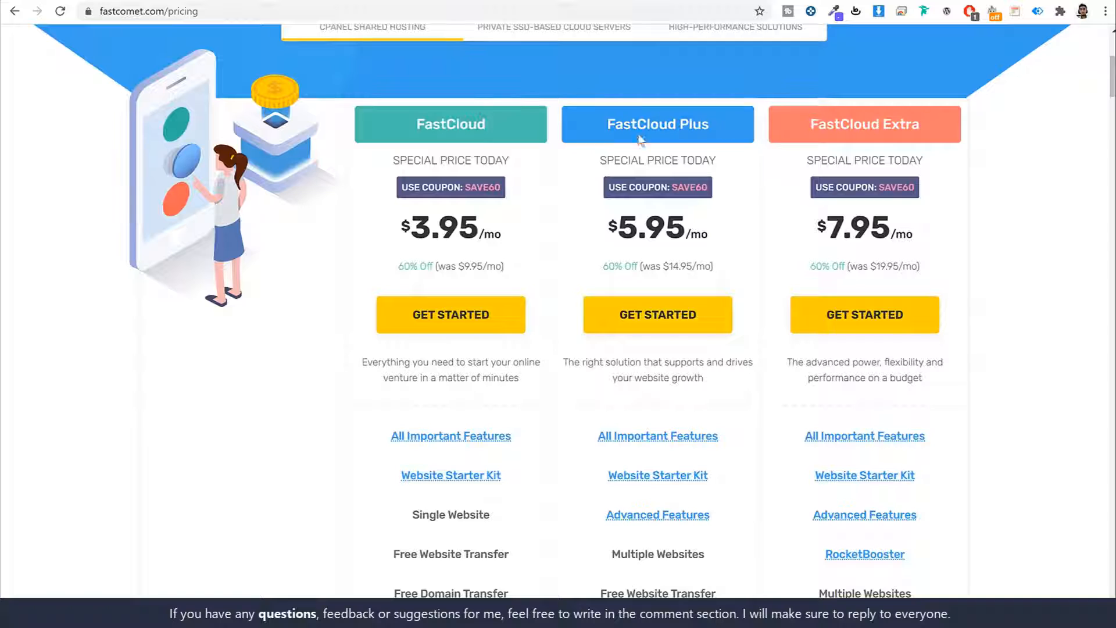
- Start a FastCloud Plus order, close live chat, and enter a new domain name keeping .com
left_click(657, 317)
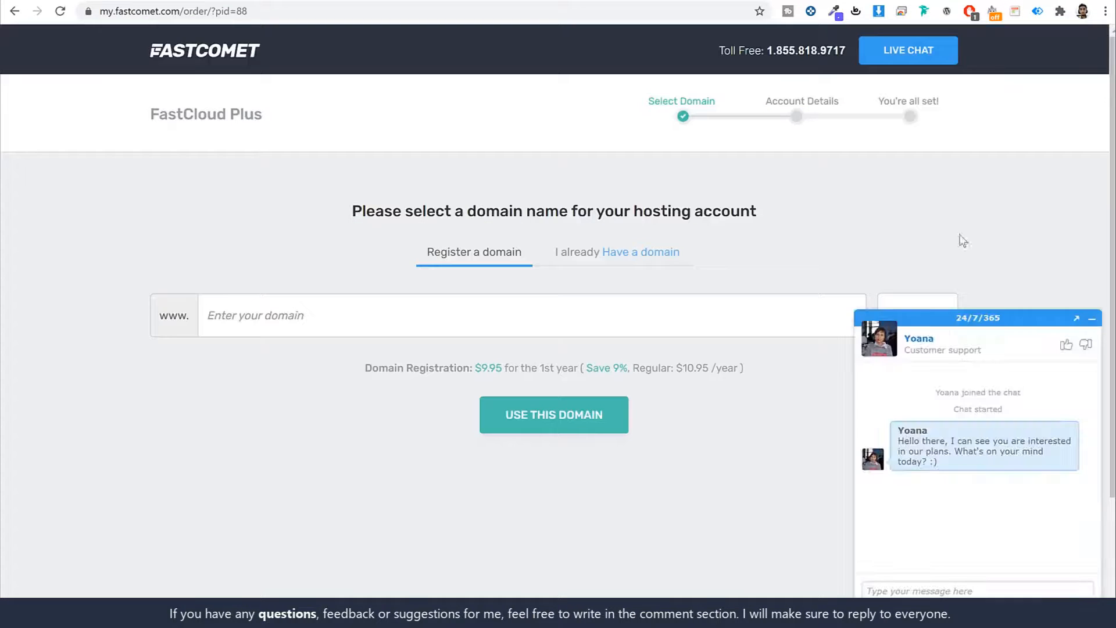
left_click(1070, 320)
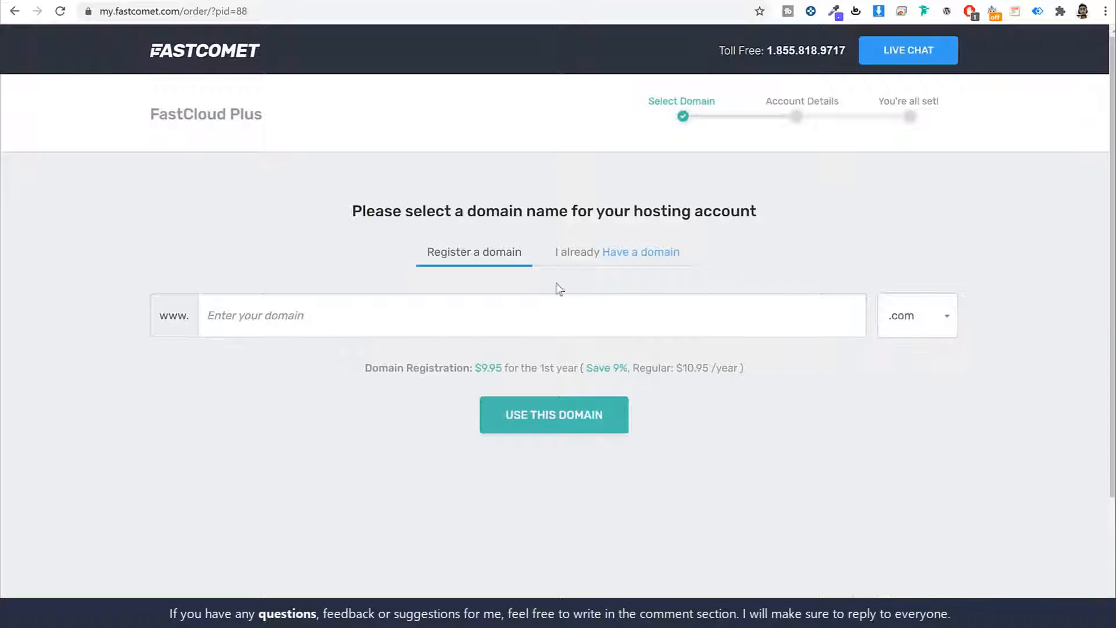
left_click(649, 313)
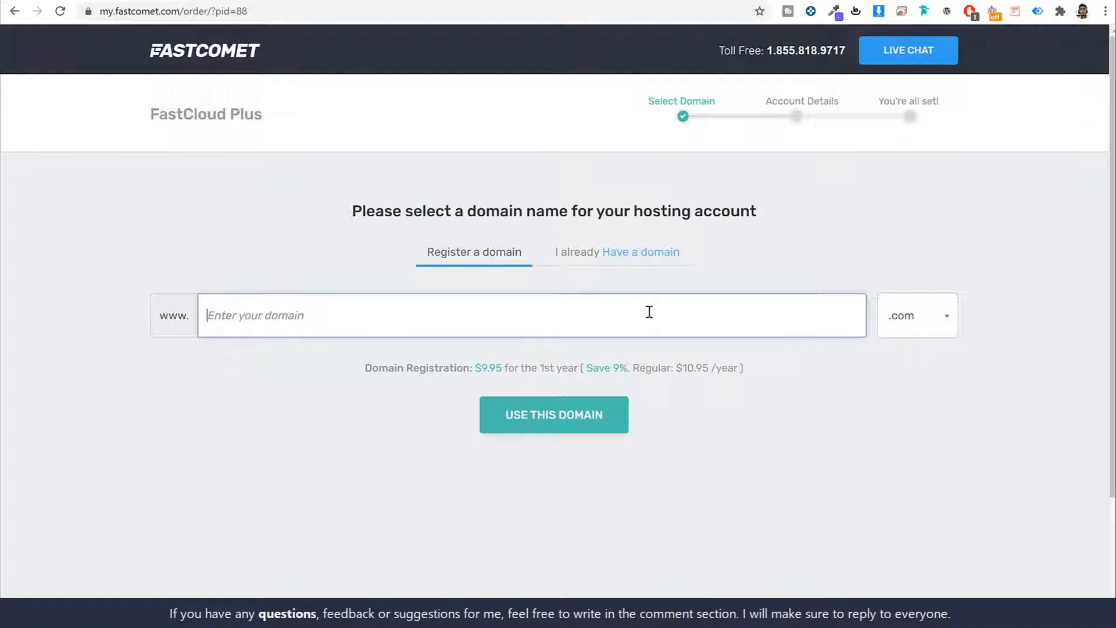
type("nayyars")
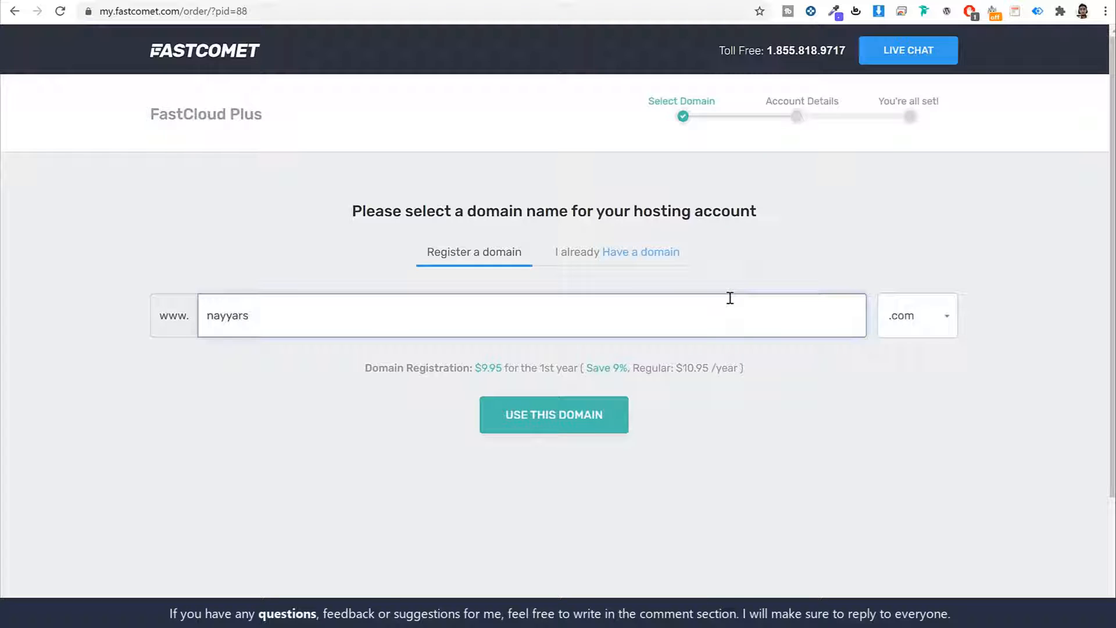
type("haikh")
left_click(949, 322)
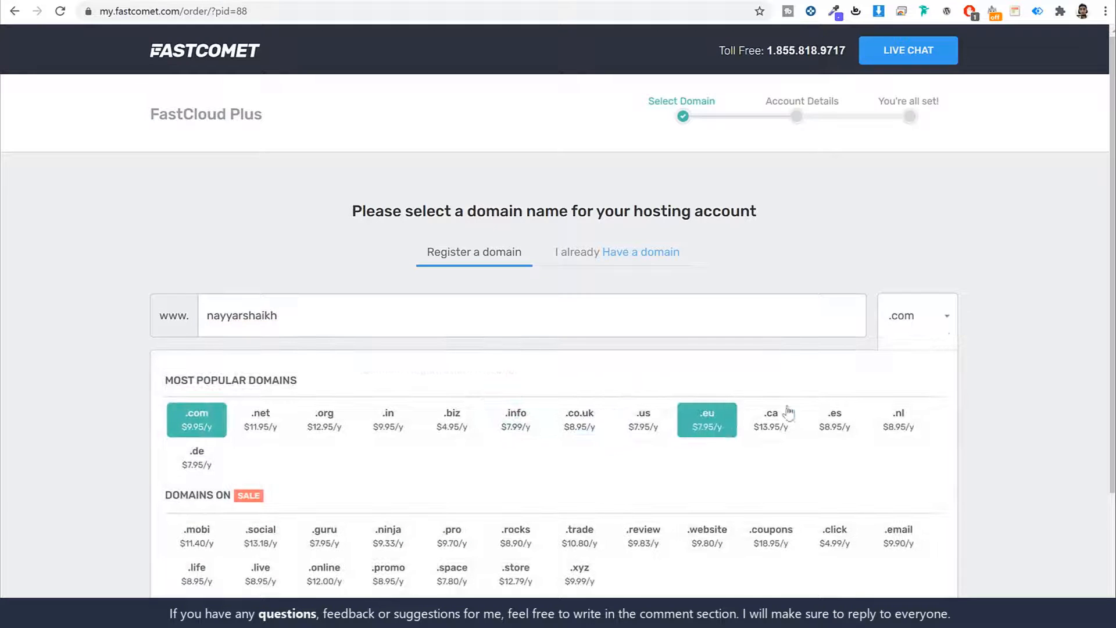
scroll(789, 413, "down", 3)
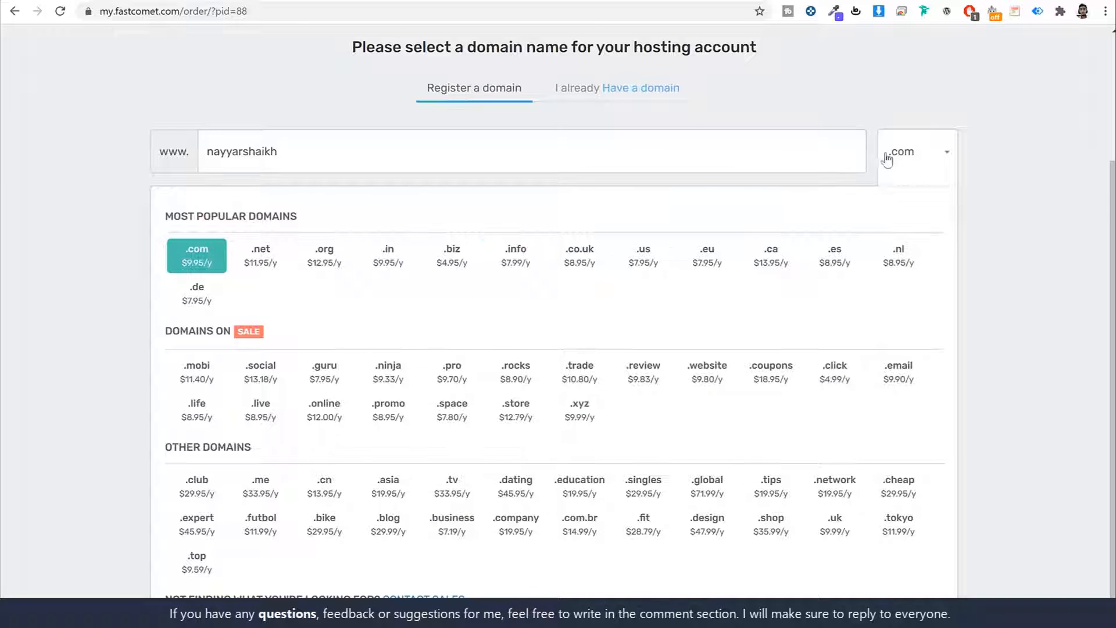
left_click(943, 159)
scroll(628, 299, "up", 3)
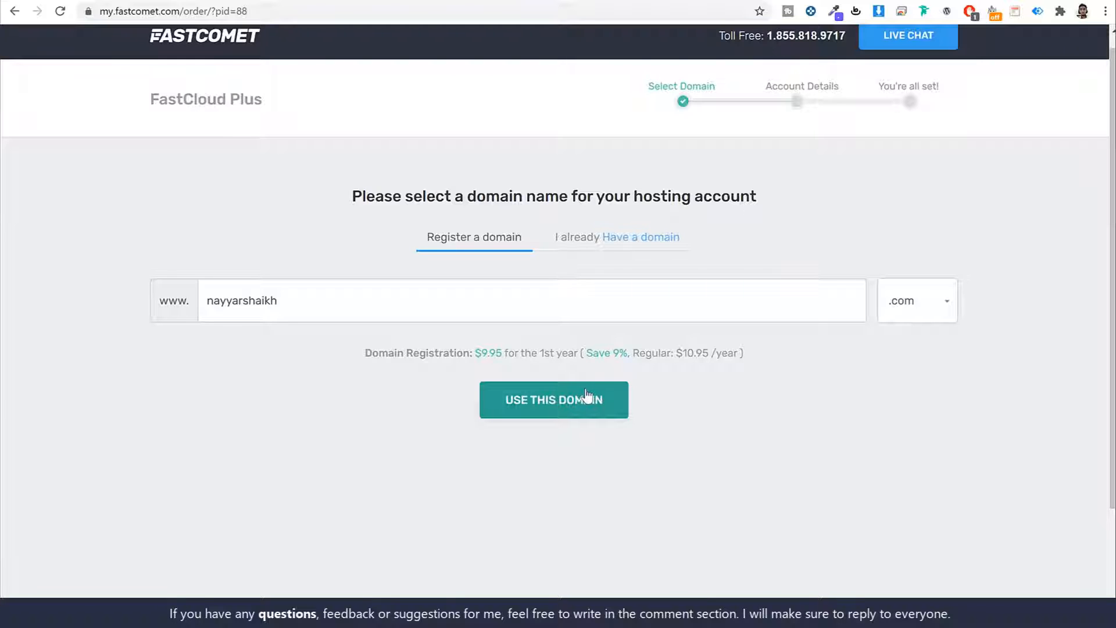
- Try the existing-domain option, then go back to registering the new .com domain and continue
left_click(585, 237)
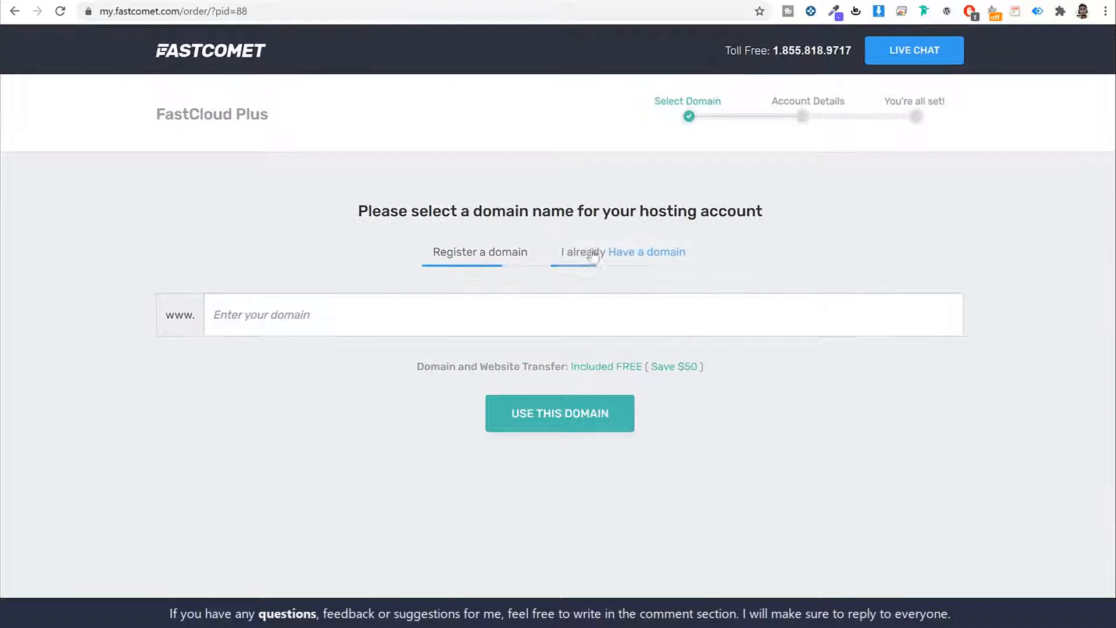
left_click(610, 312)
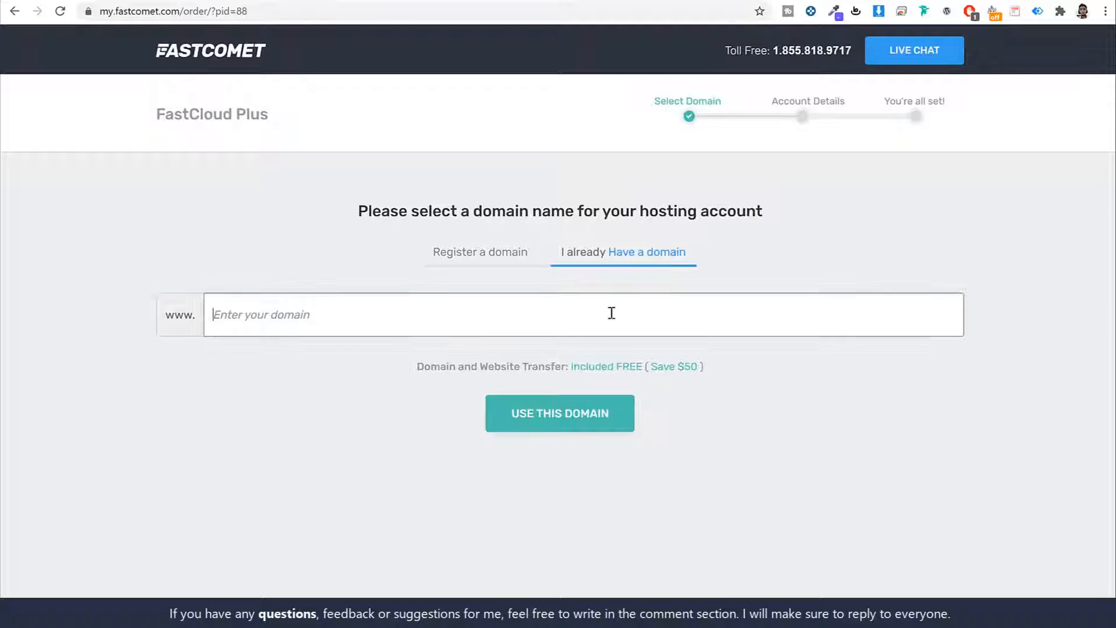
type("nayyarshaikh.com")
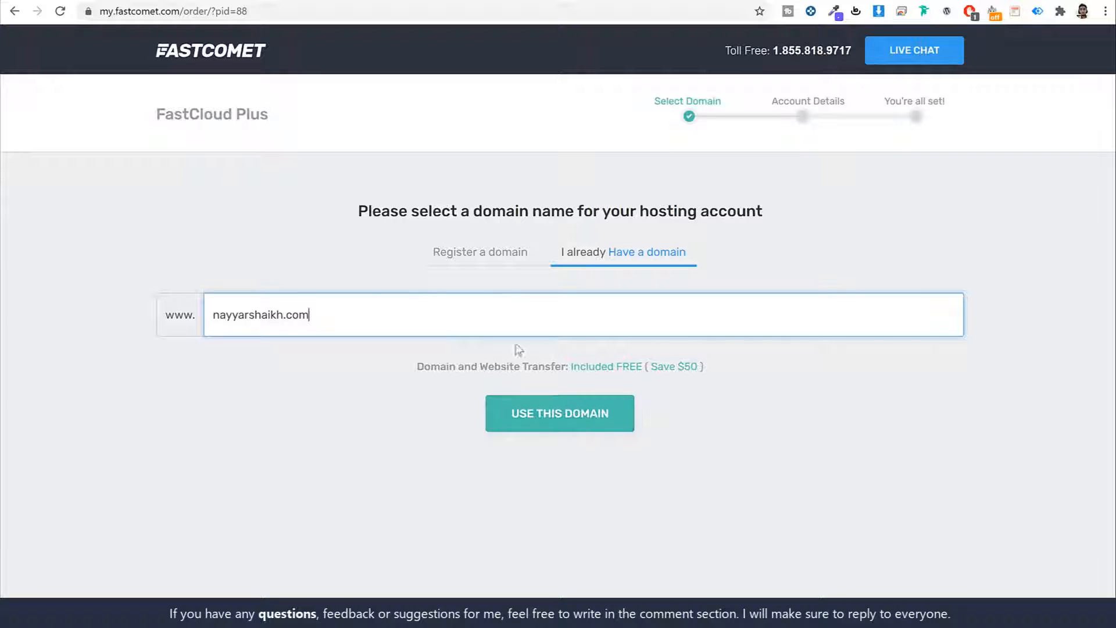
left_click(496, 256)
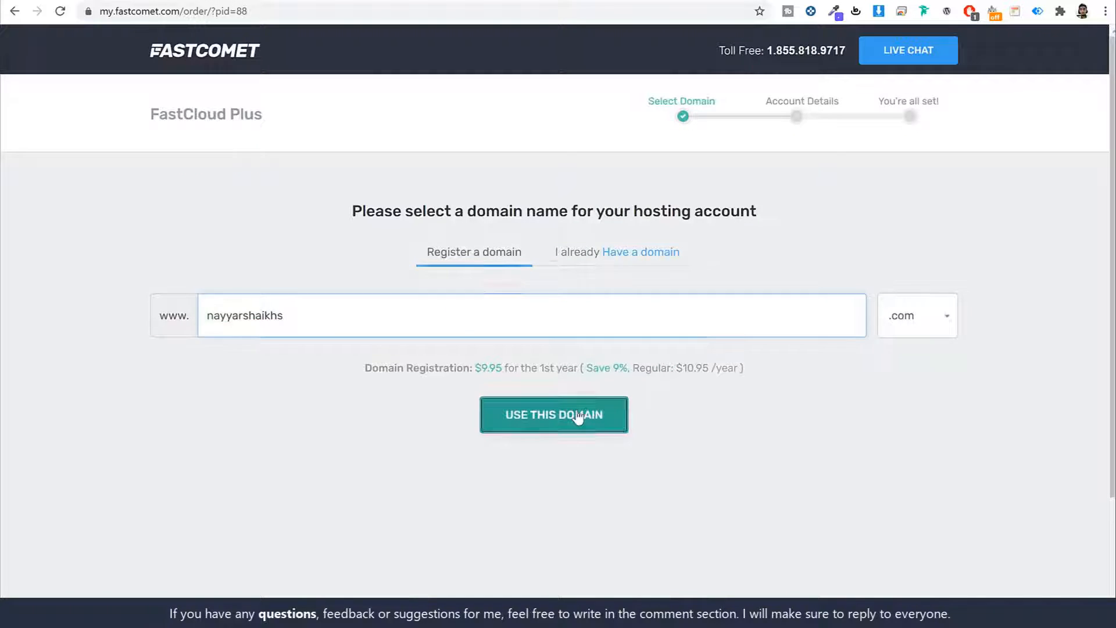
left_click(600, 414)
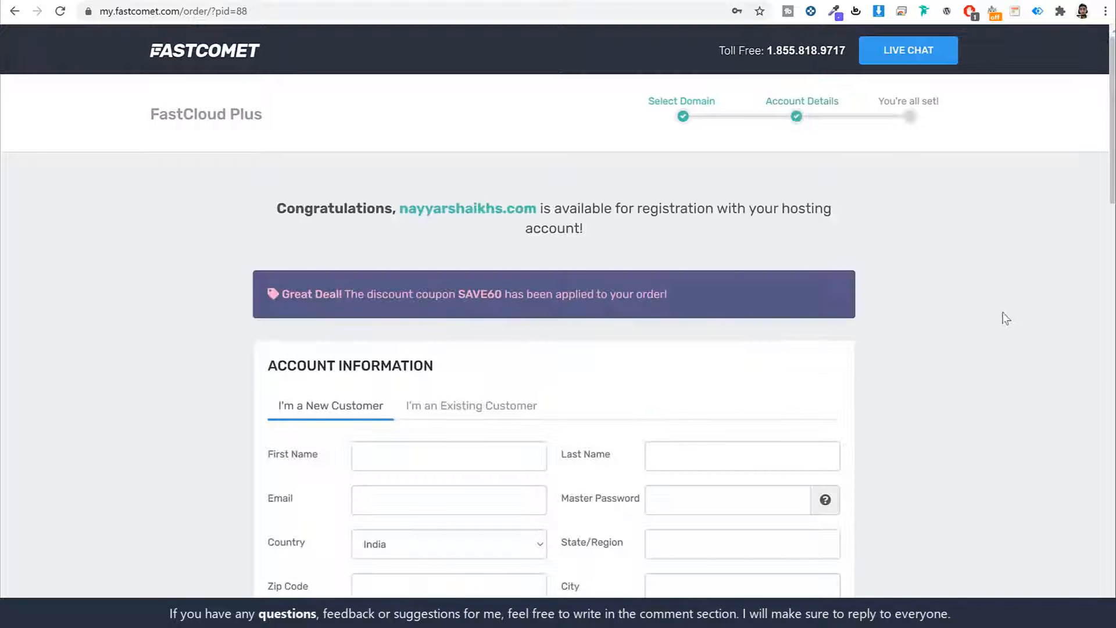
scroll(999, 292, "down", 5)
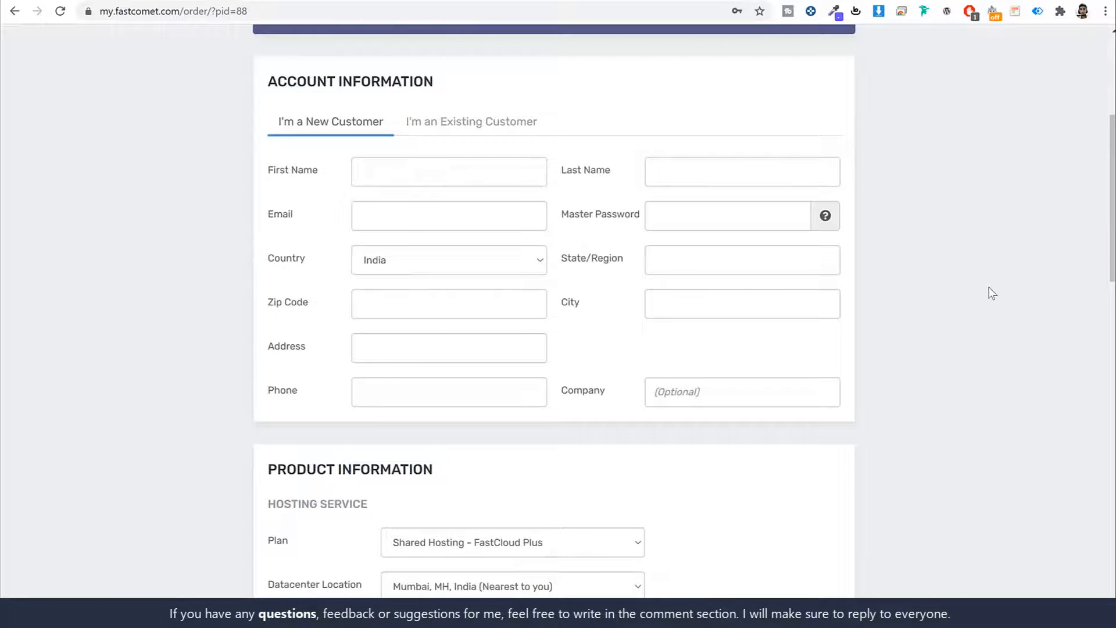
left_click_drag(269, 77, 491, 87)
left_click(372, 165)
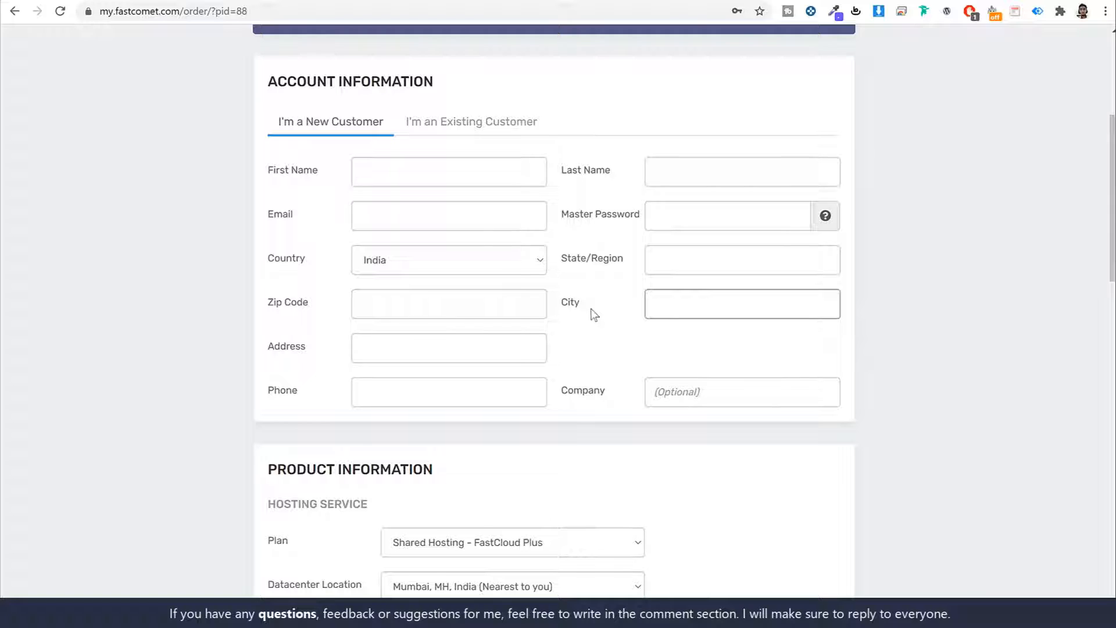
left_click_drag(292, 220, 264, 219)
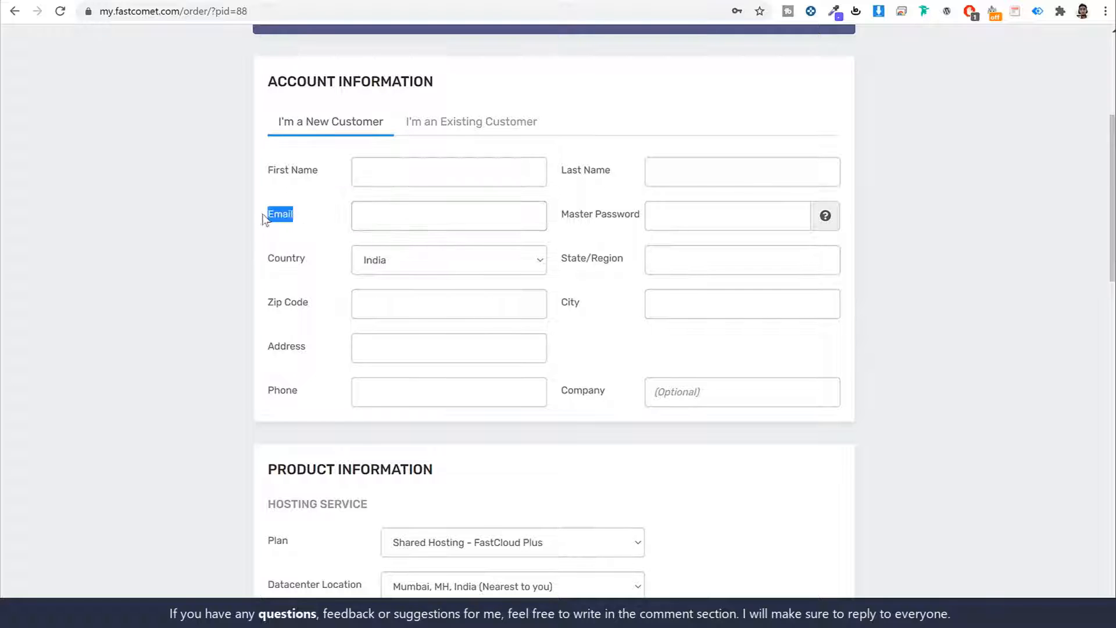
left_click_drag(561, 215, 649, 214)
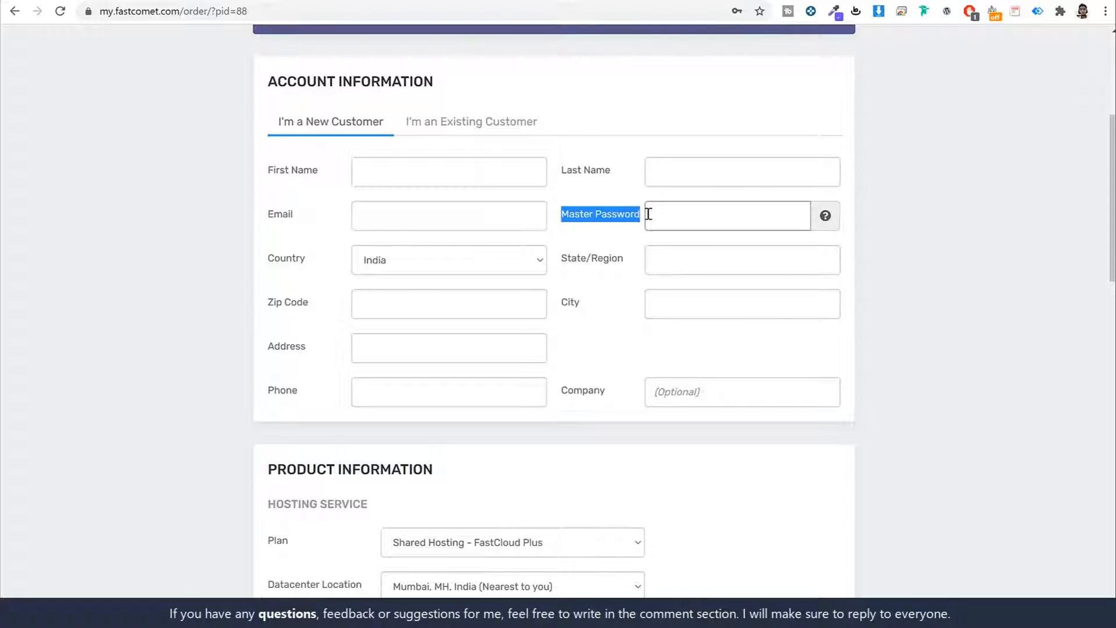
left_click(591, 239)
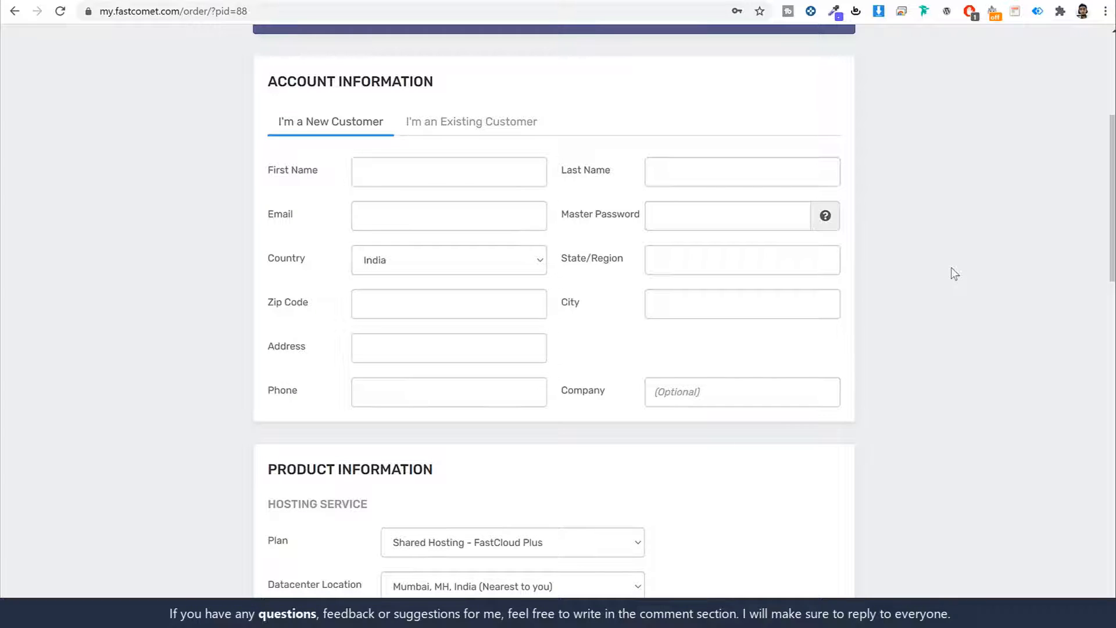
scroll(956, 285, "down", 7)
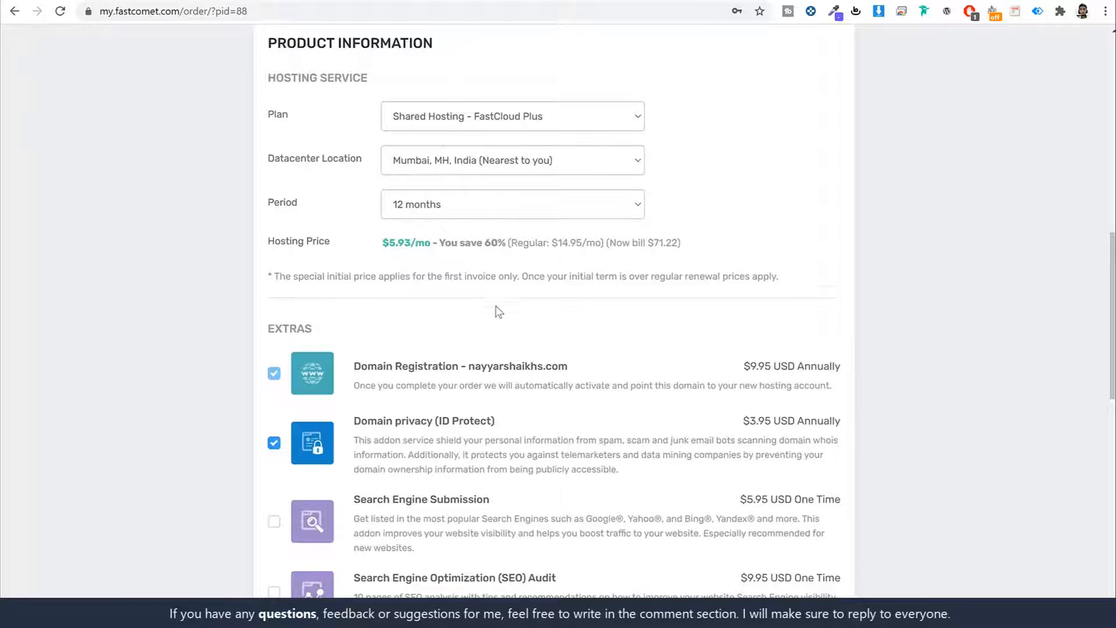
scroll(477, 298, "down", 4)
scroll(540, 336, "down", 8)
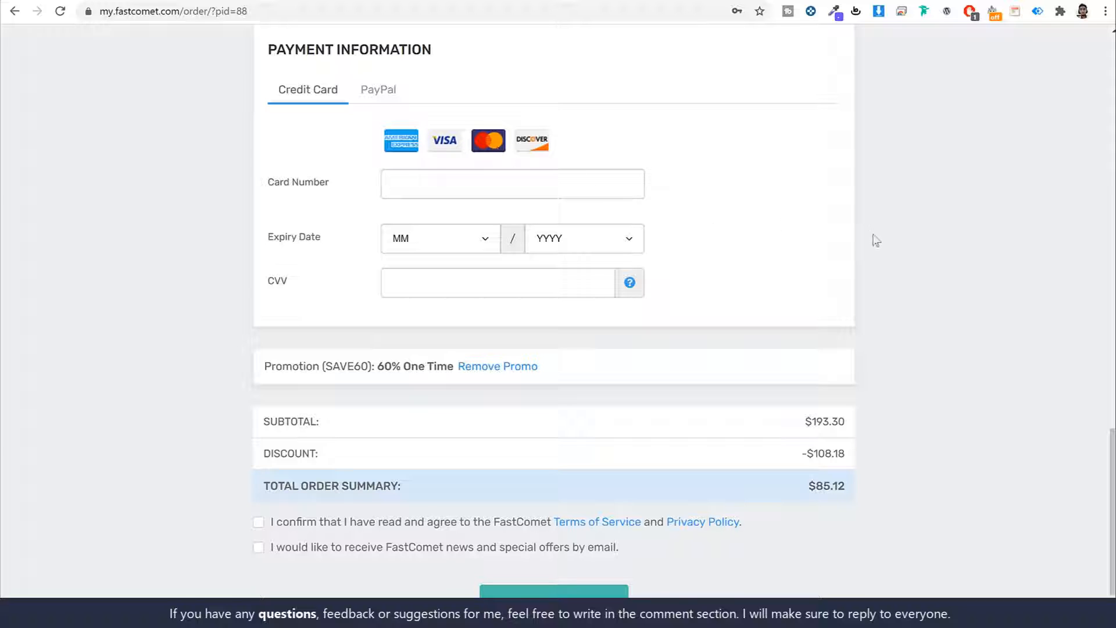
- Keep Credit Card as the payment method, tick the terms agreement and news opt-in, and complete the order
left_click(376, 92)
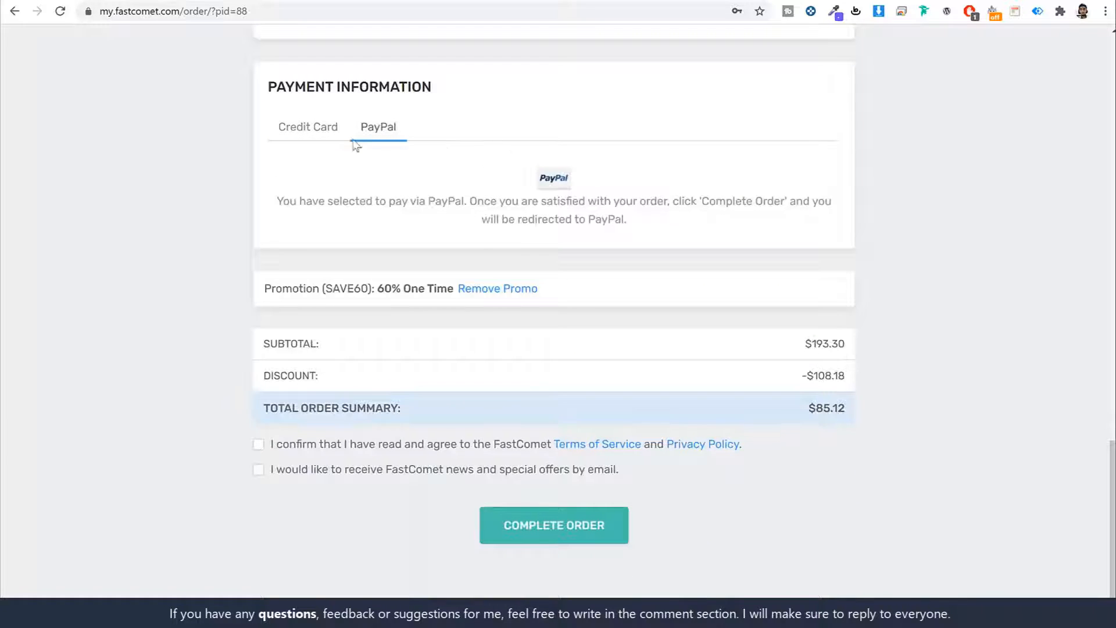
left_click(322, 139)
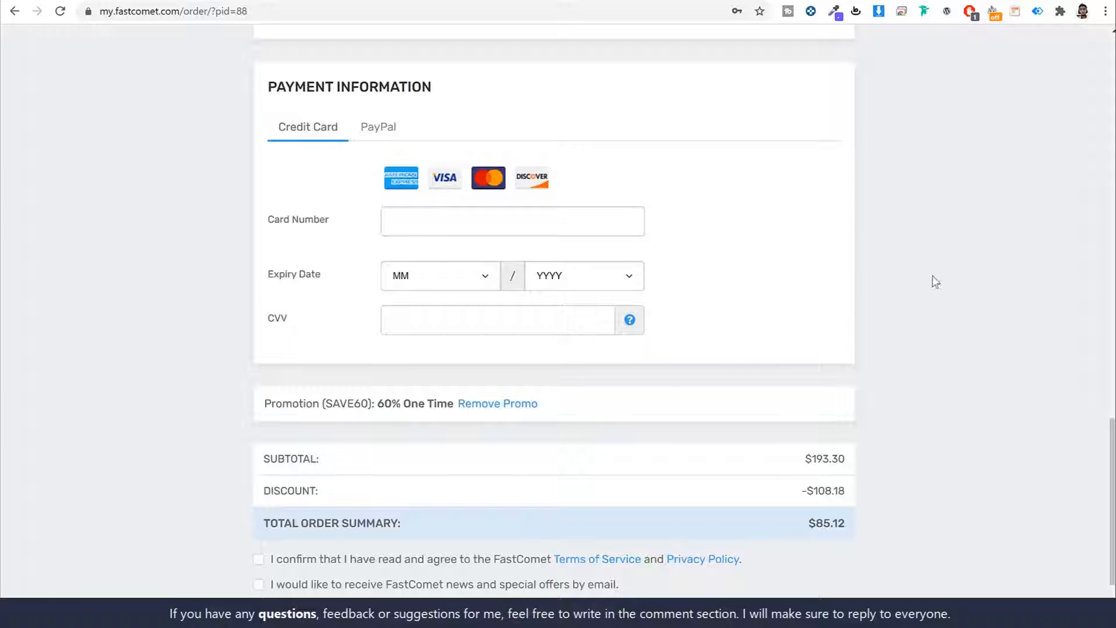
scroll(937, 280, "down", 2)
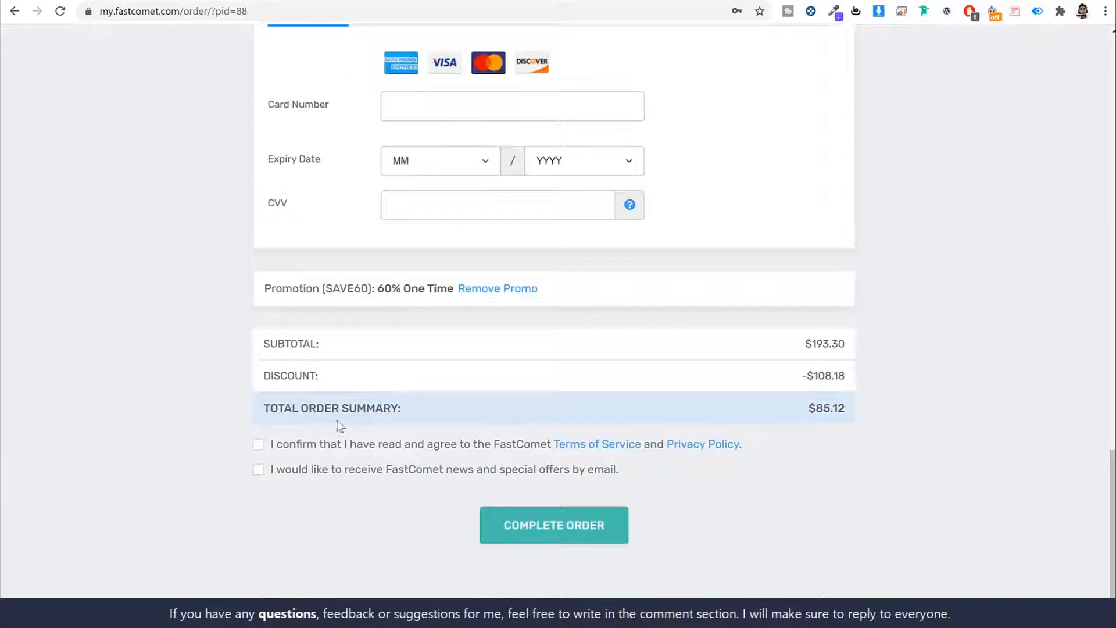
left_click(258, 445)
left_click(259, 470)
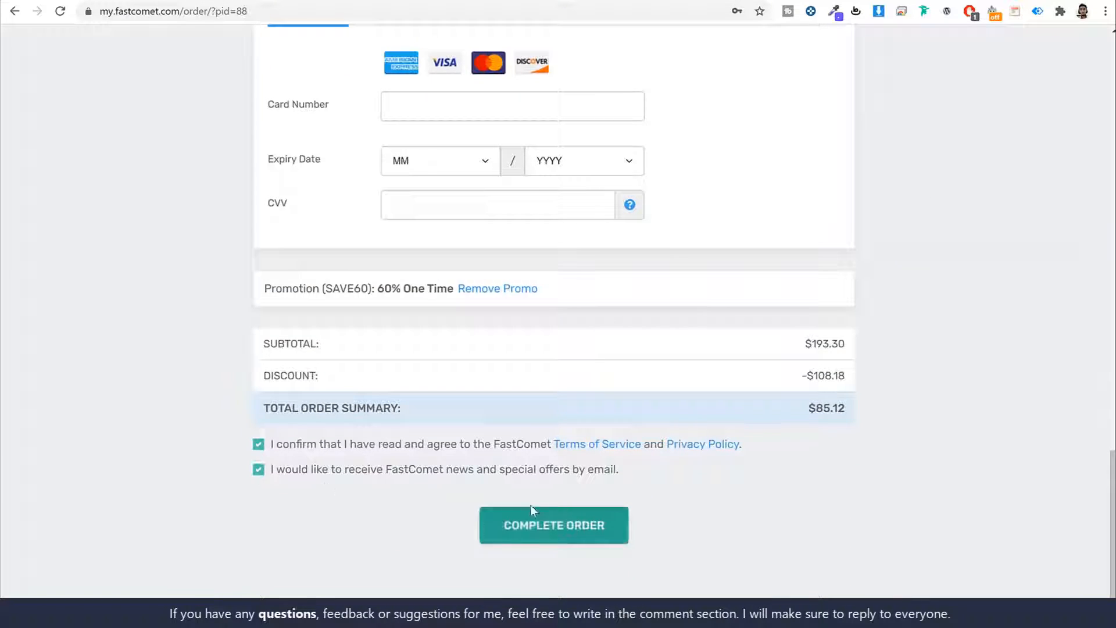
left_click(585, 532)
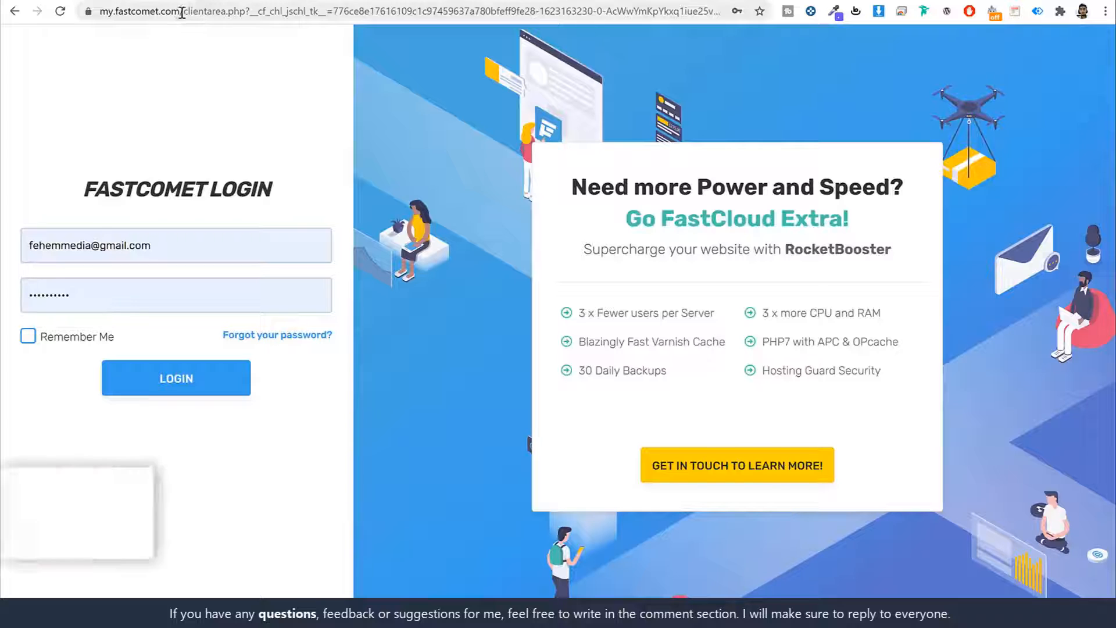
- Log in to the FastComet client area at my.fastcomet.com
left_click_drag(177, 11, 100, 11)
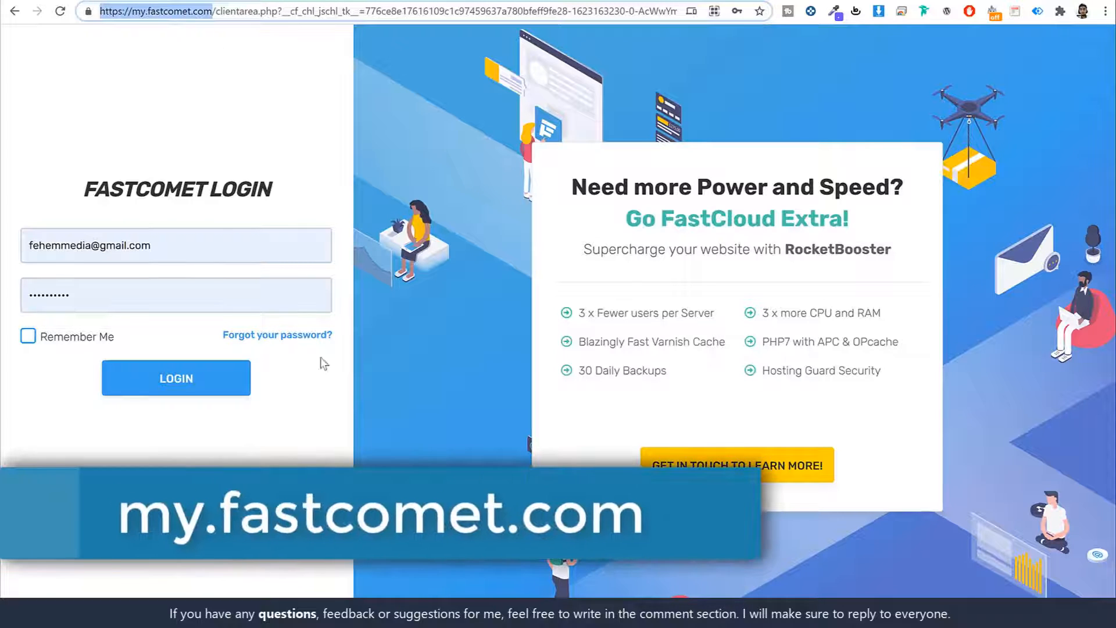
left_click(264, 440)
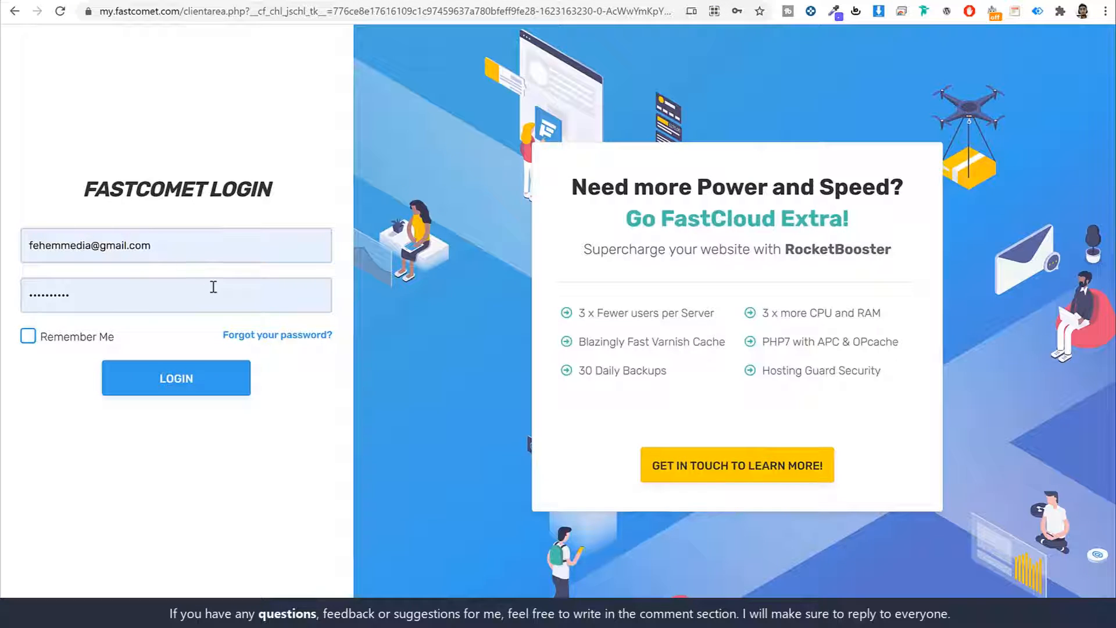
left_click(205, 380)
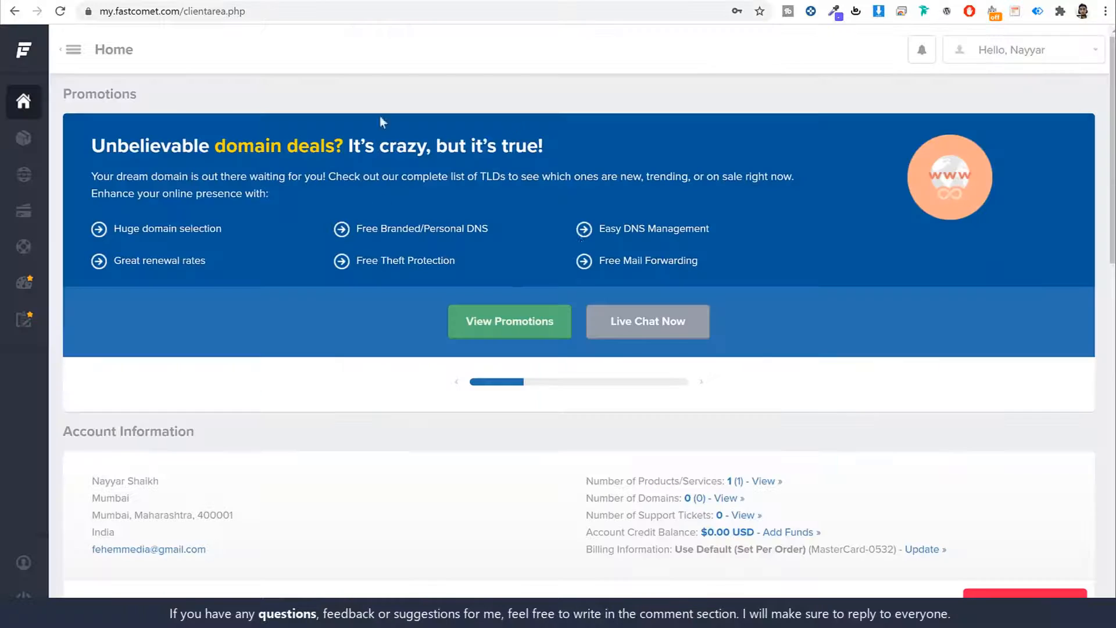
- From the Home Overview, open My Support Tickets, which shows 0 records
scroll(818, 275, "down", 2)
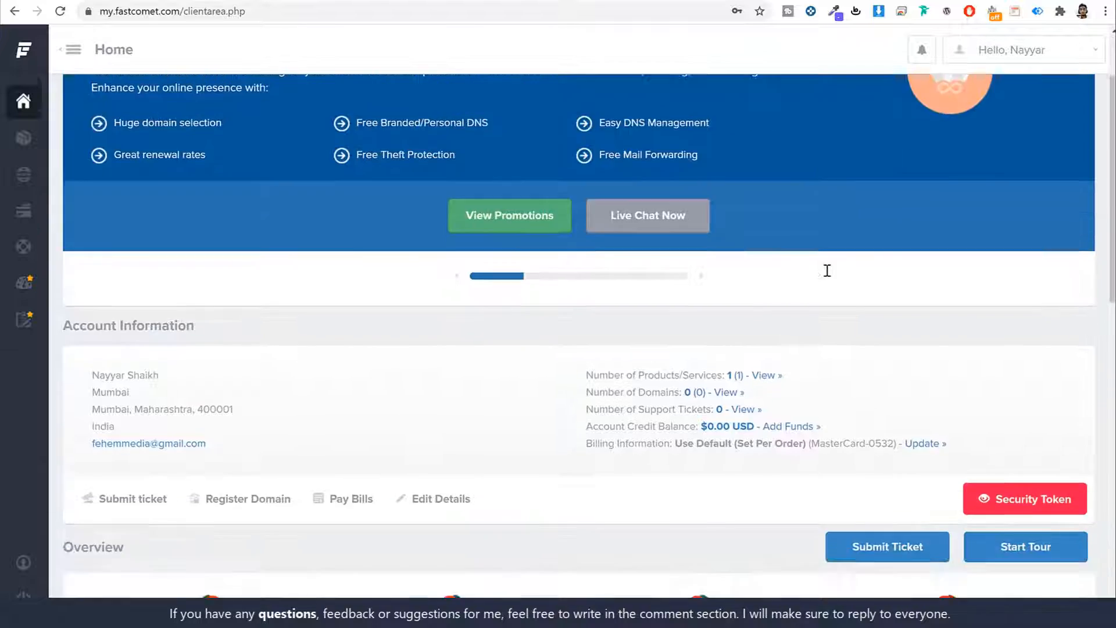
scroll(827, 271, "down", 8)
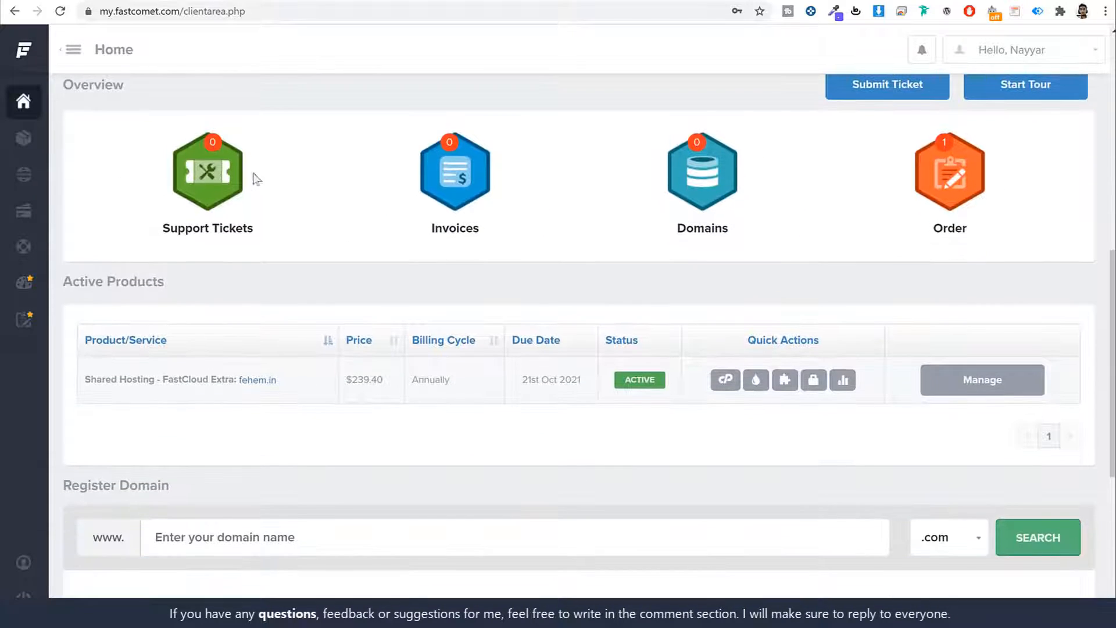
left_click(214, 185)
scroll(716, 340, "down", 1)
scroll(716, 340, "down", 1)
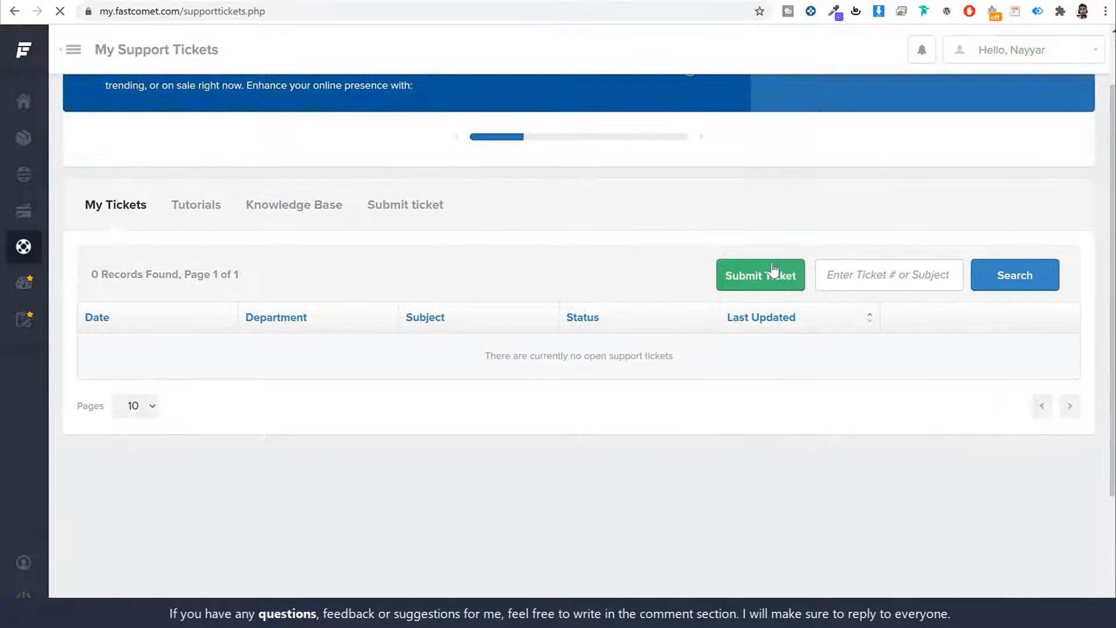
- Start a new support ticket in the Website Transfer department
left_click(774, 272)
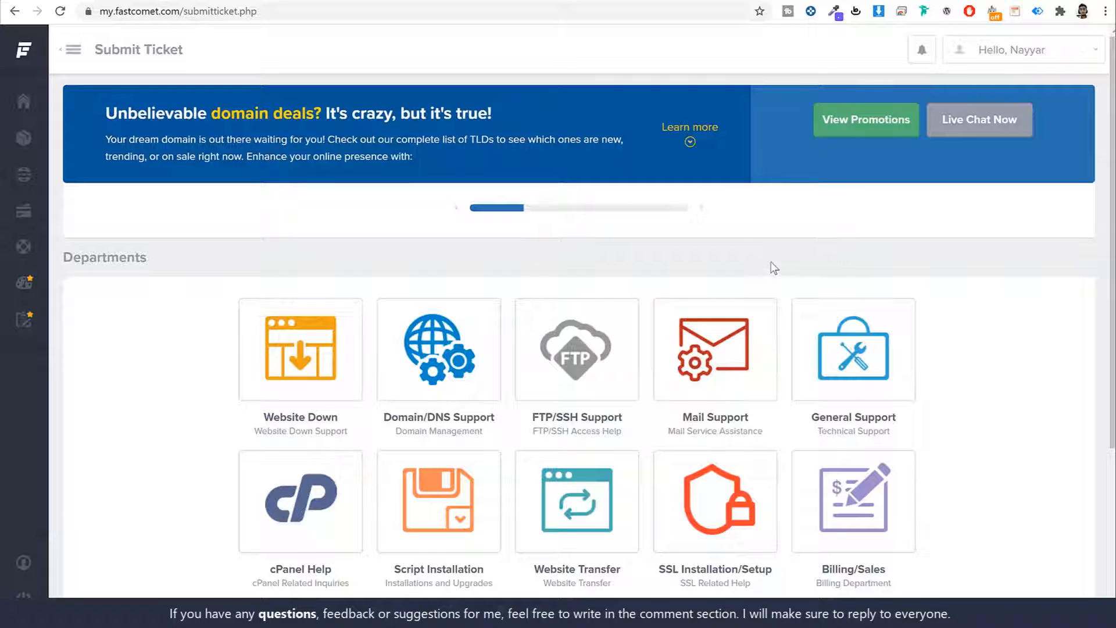
scroll(872, 361, "down", 2)
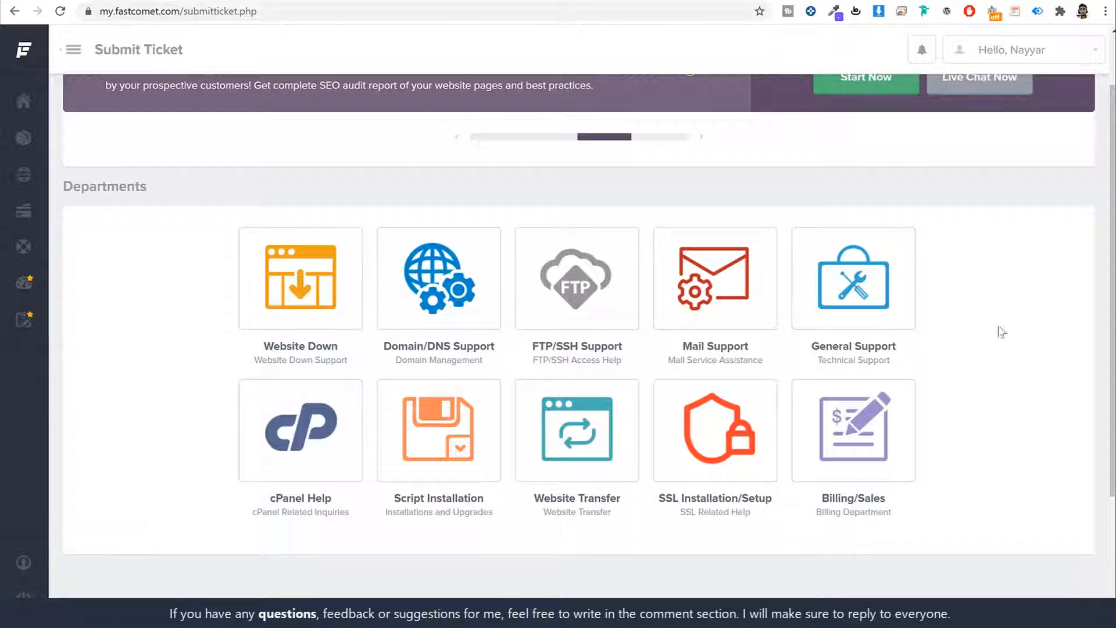
left_click(576, 425)
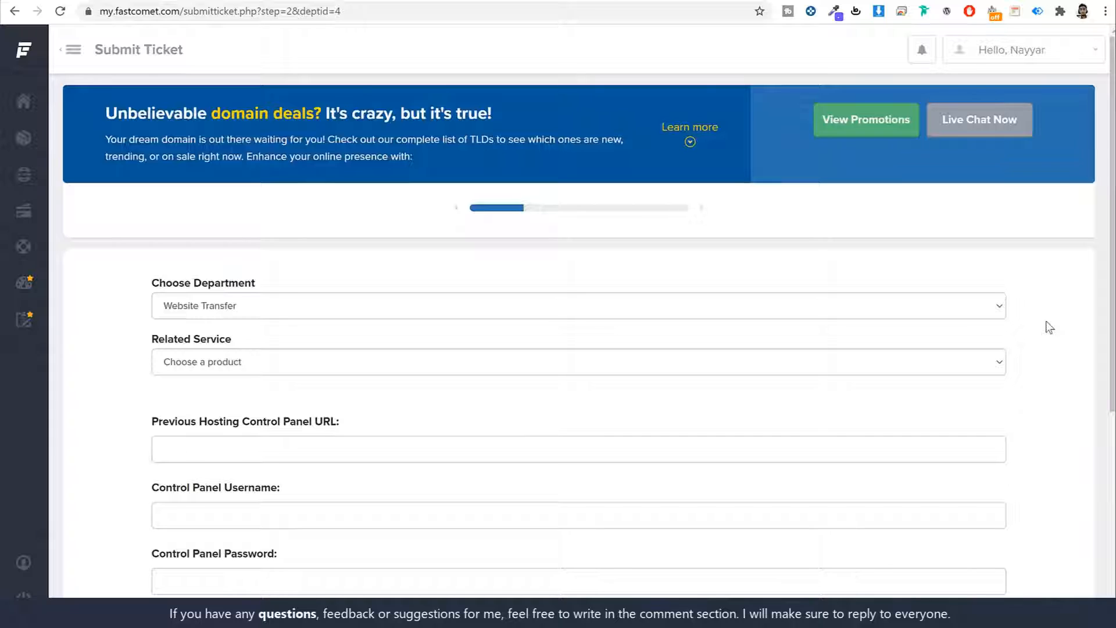
- Look over the transfer form and focus the Previous Hosting Control Panel URL field
scroll(1047, 332, "down", 5)
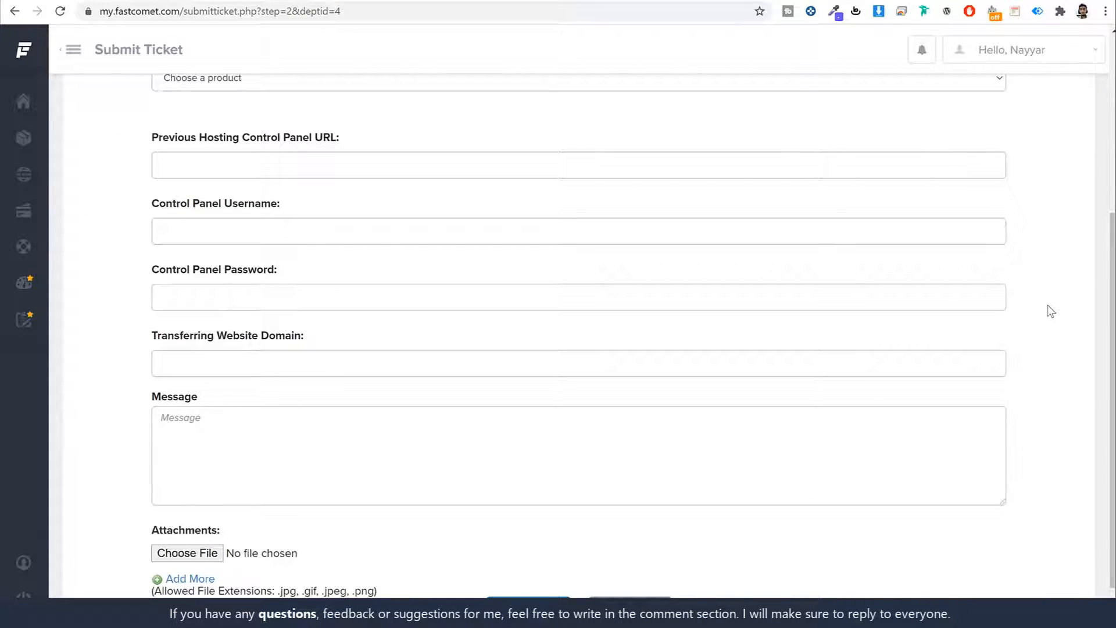
scroll(902, 329, "up", 5)
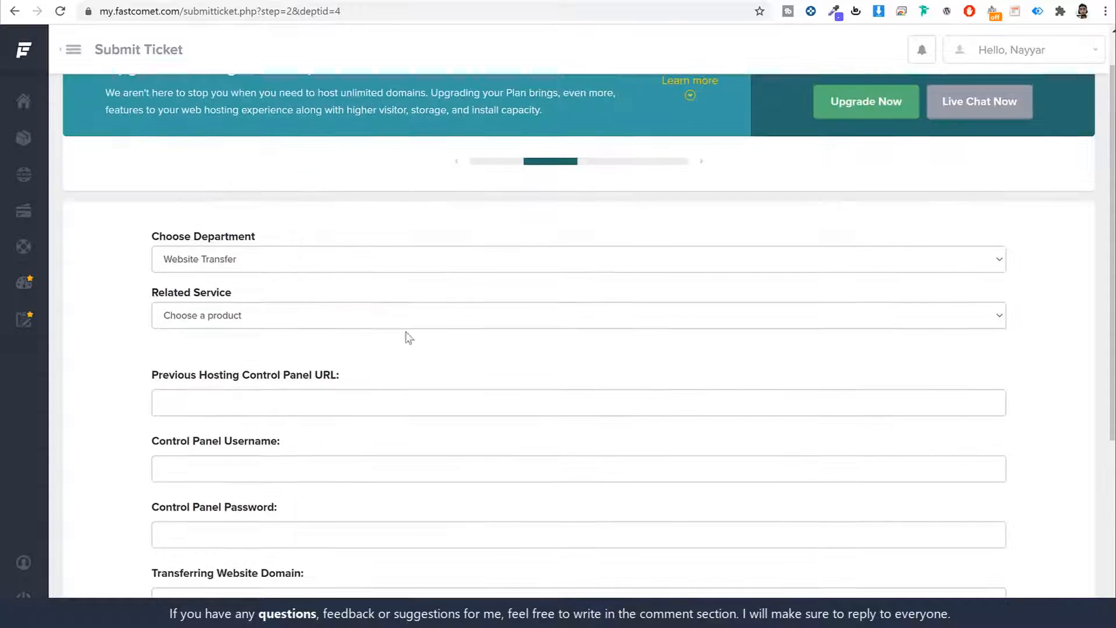
scroll(458, 356, "down", 4)
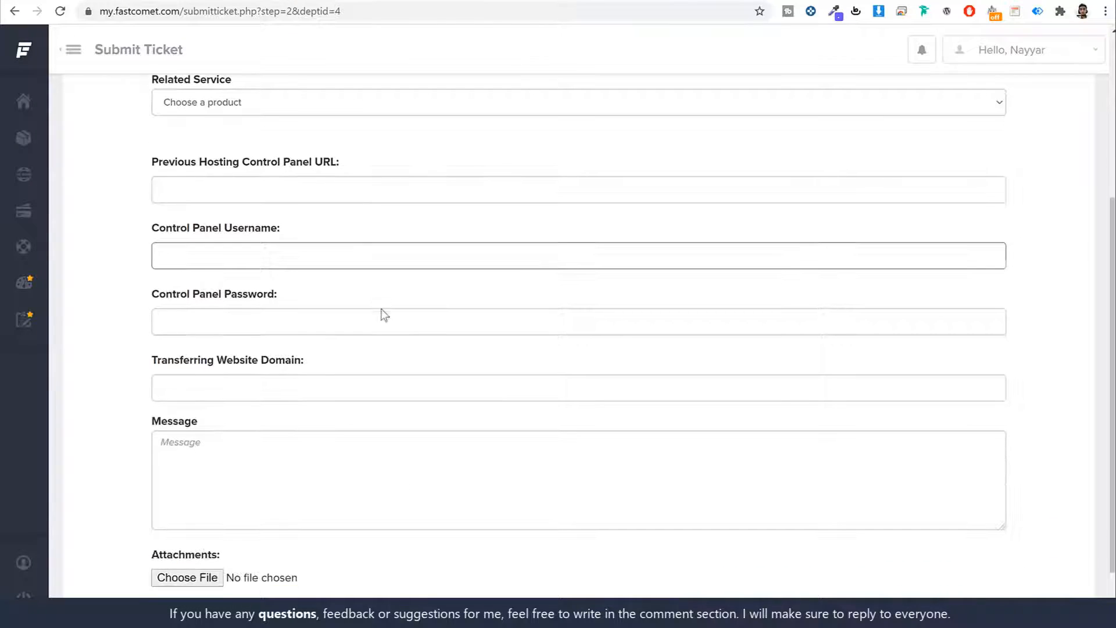
left_click(309, 192)
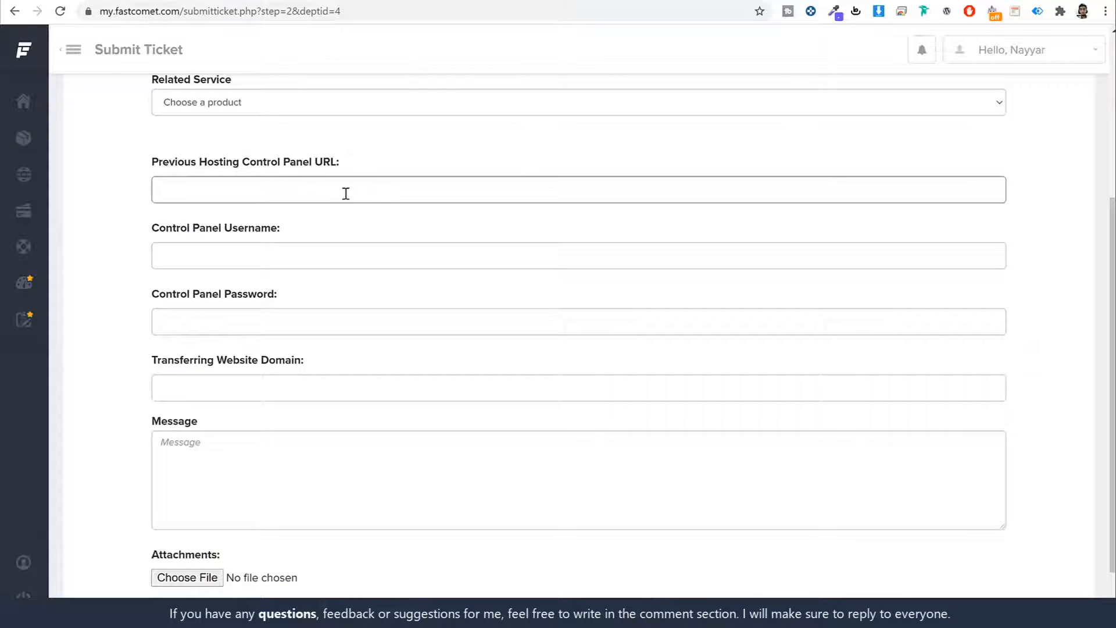
scroll(319, 367, "down", 1)
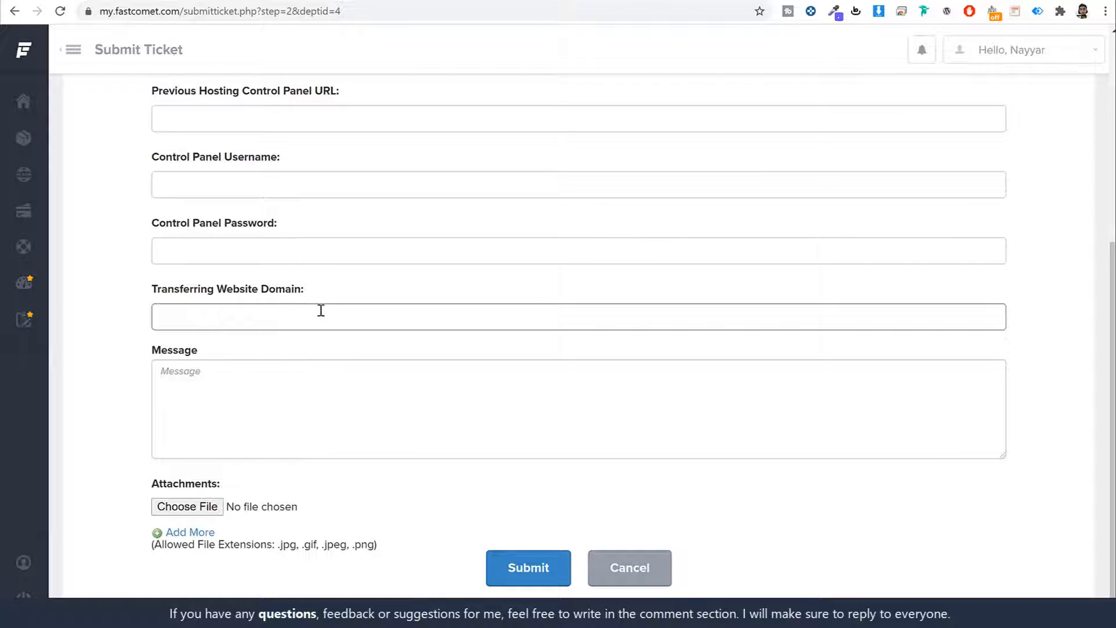
scroll(391, 403, "up", 5)
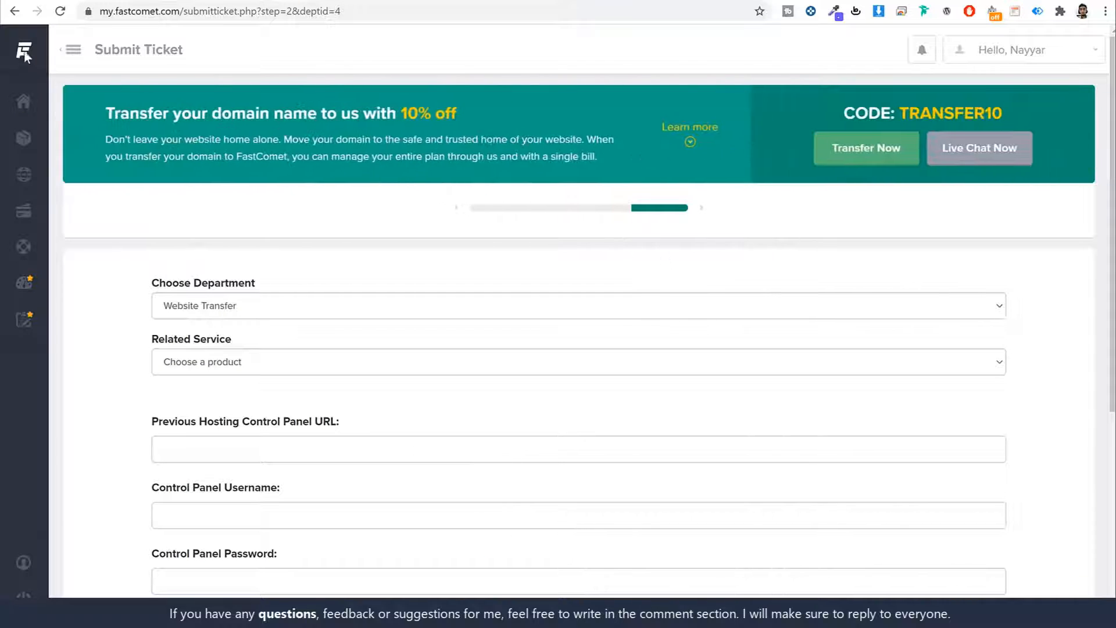
- Return to the client area Home page via the logo
mouse_move(25, 49)
left_click(60, 64)
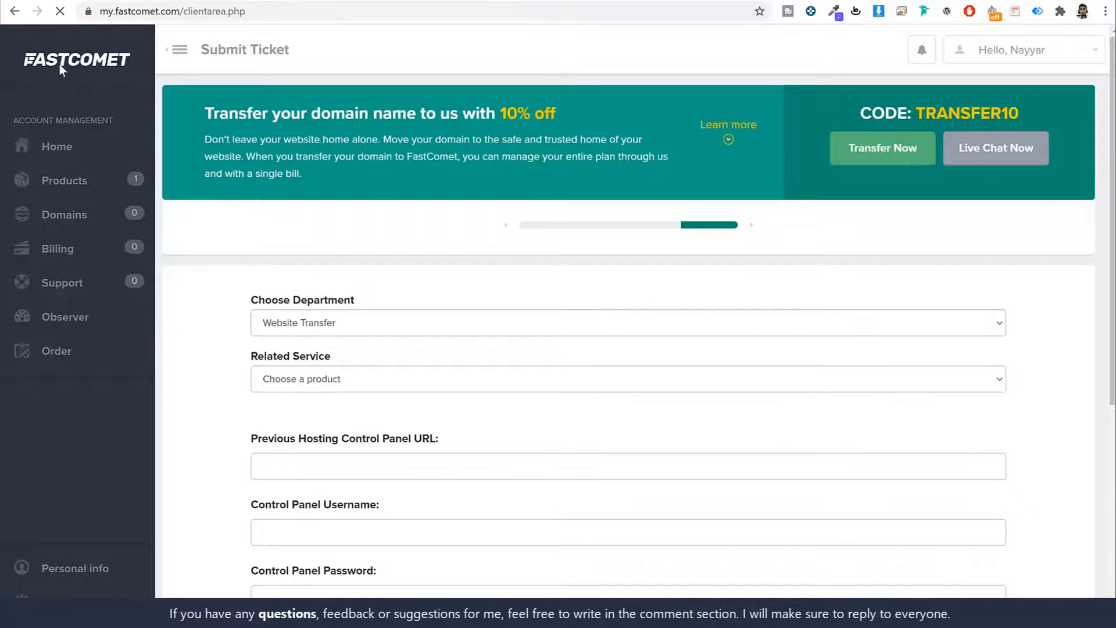
scroll(408, 401, "down", 3)
scroll(409, 401, "down", 1)
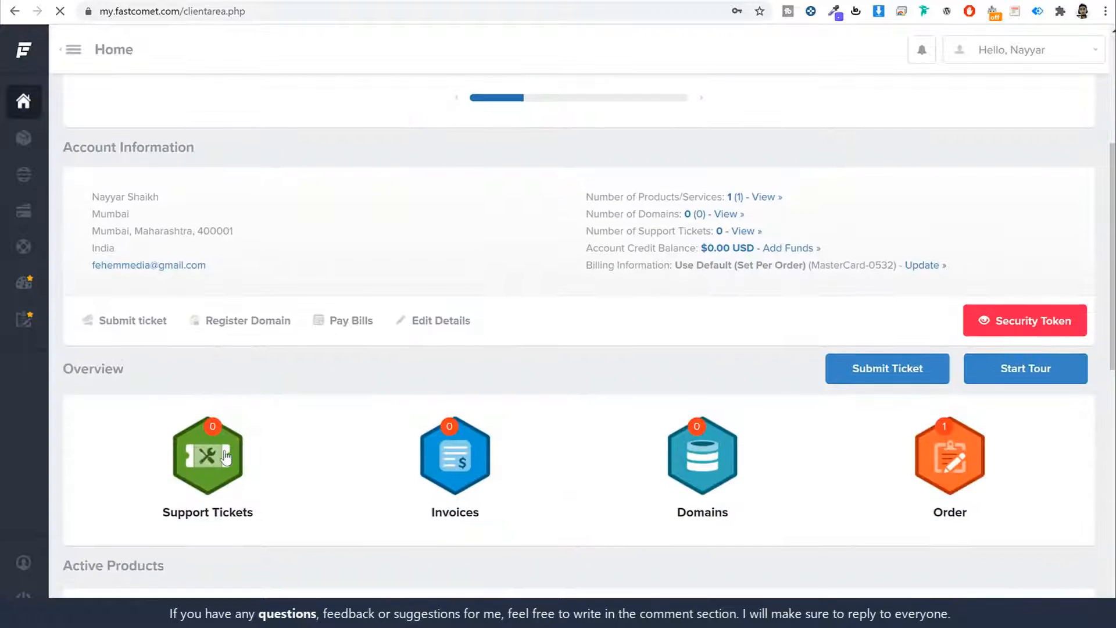
- Preview the Domain/DNS Support ticket form, then go back Home and scroll to Active Products
left_click(226, 456)
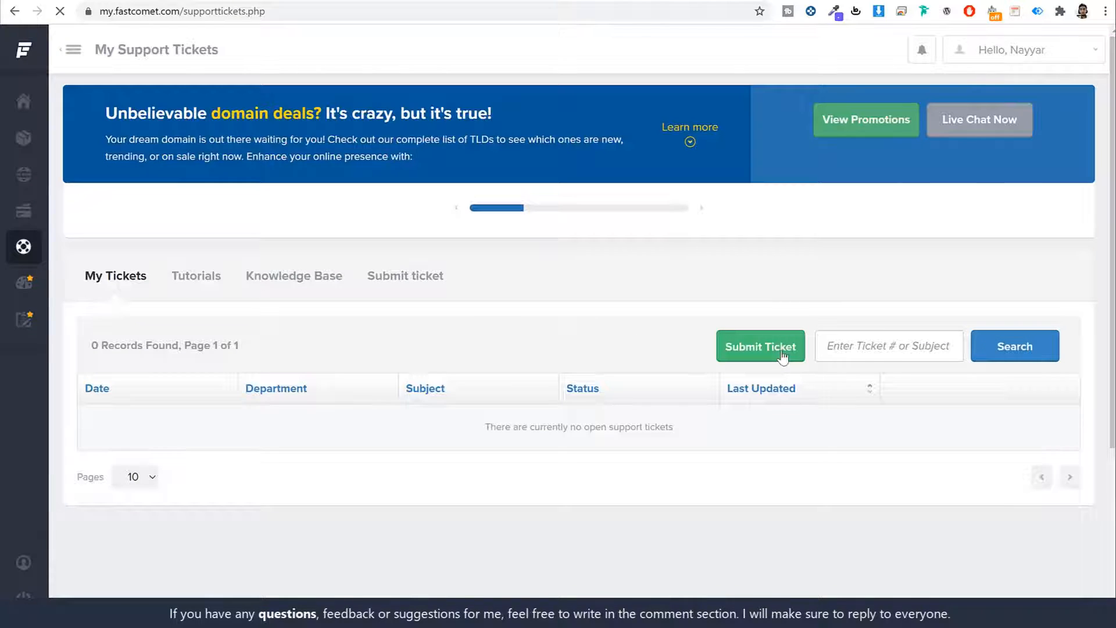
left_click(782, 356)
scroll(473, 356, "down", 1)
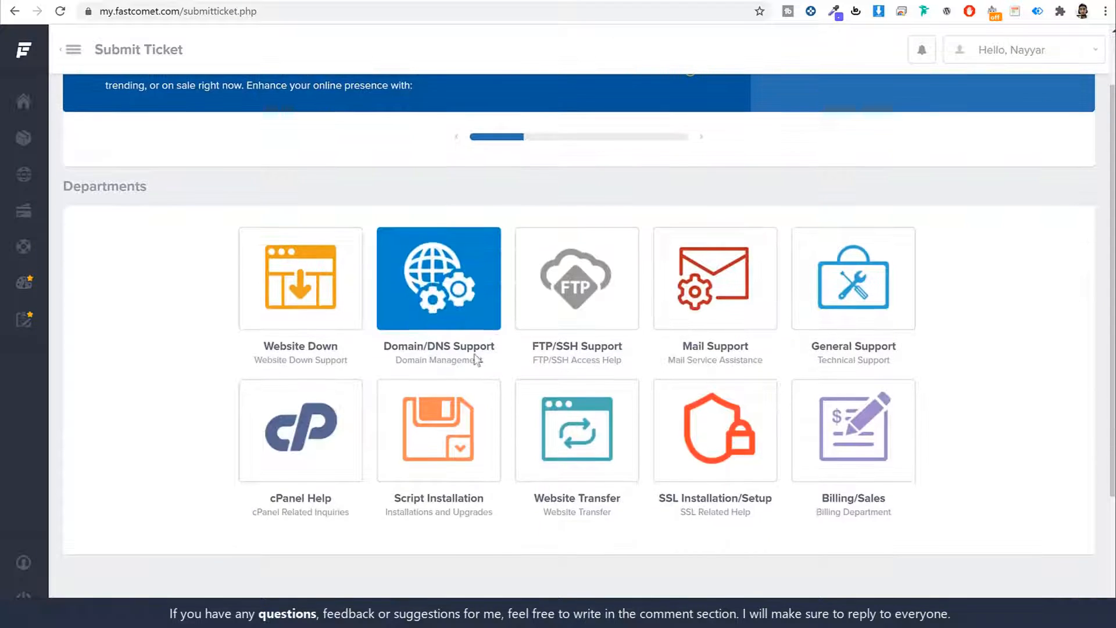
left_click(419, 284)
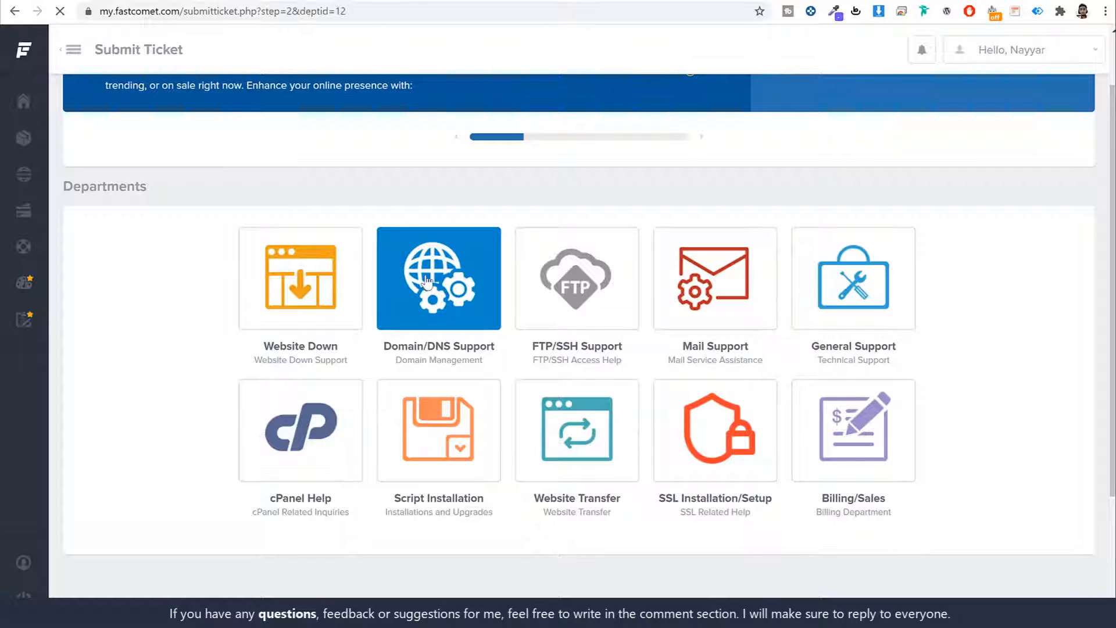
scroll(458, 384, "down", 4)
scroll(459, 376, "up", 4)
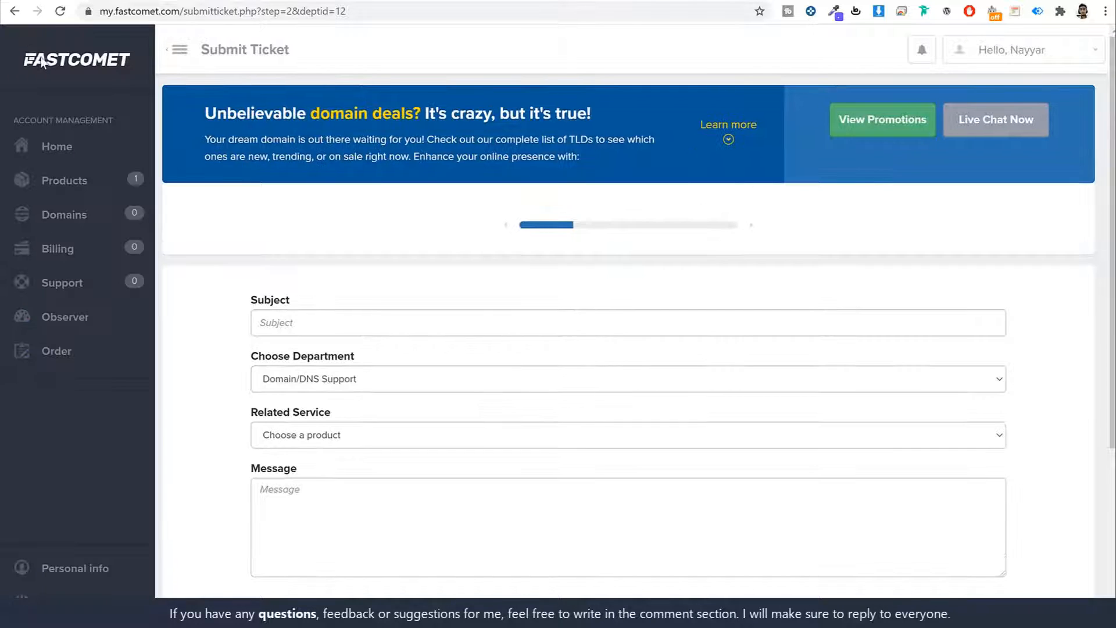
left_click(41, 62)
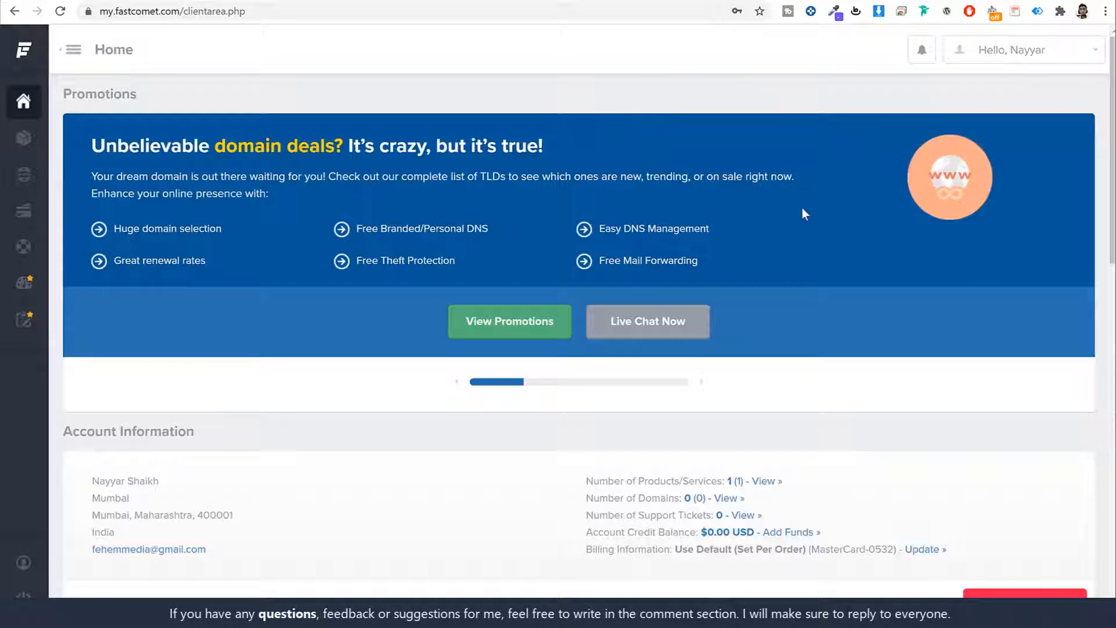
scroll(804, 214, "down", 12)
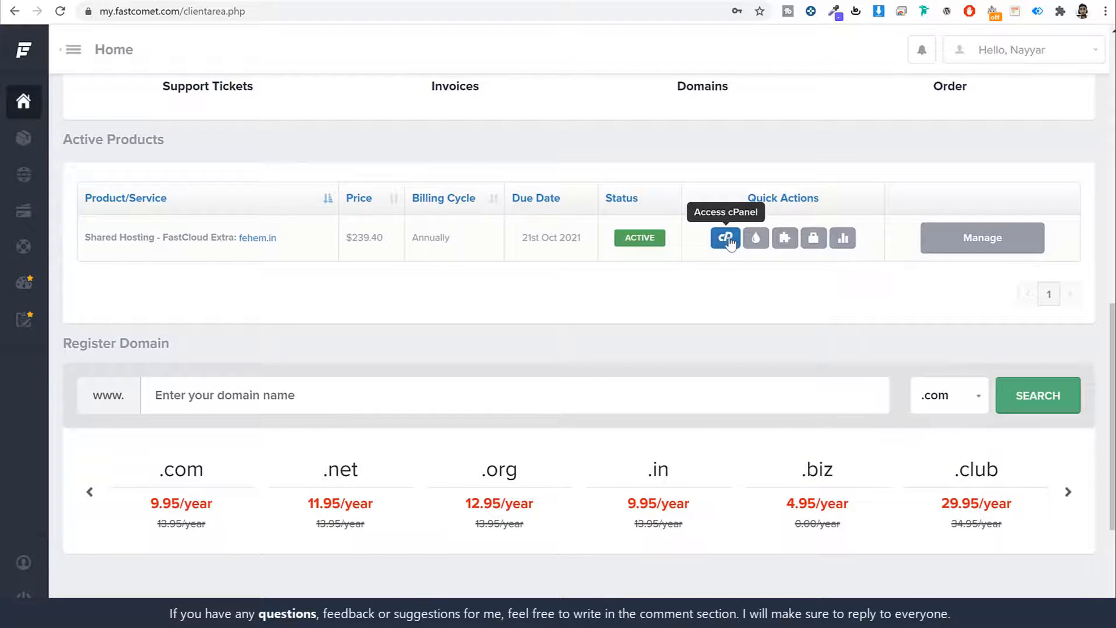
- Launch cPanel for the shared hosting account, filling the master password from saved logins and proceeding
left_click(730, 241)
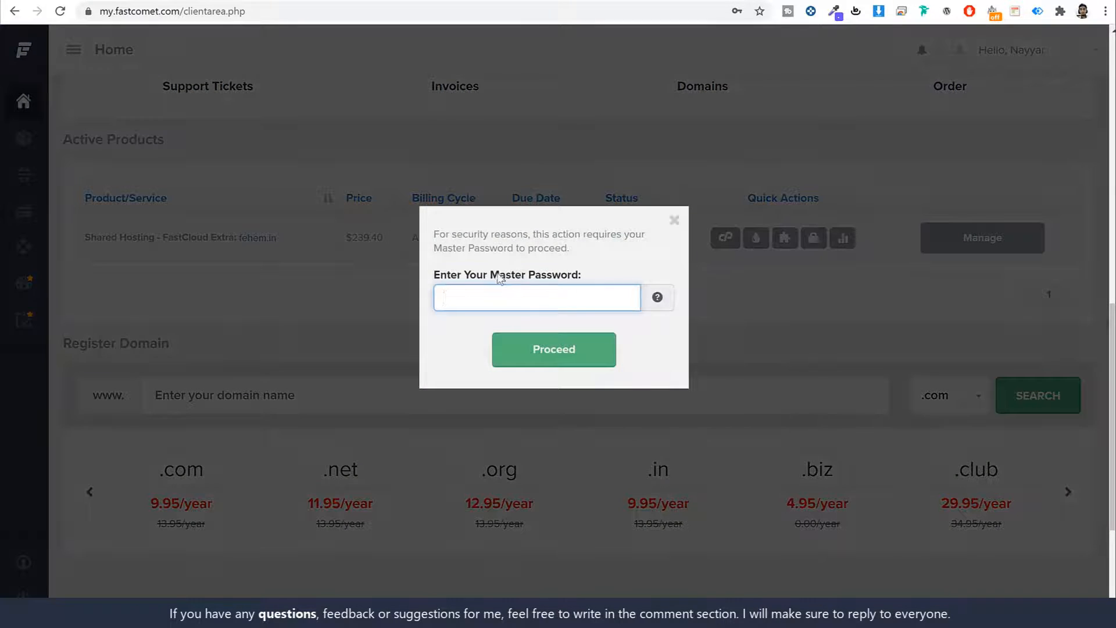
left_click_drag(498, 274, 622, 275)
left_click(546, 301)
left_click(551, 344)
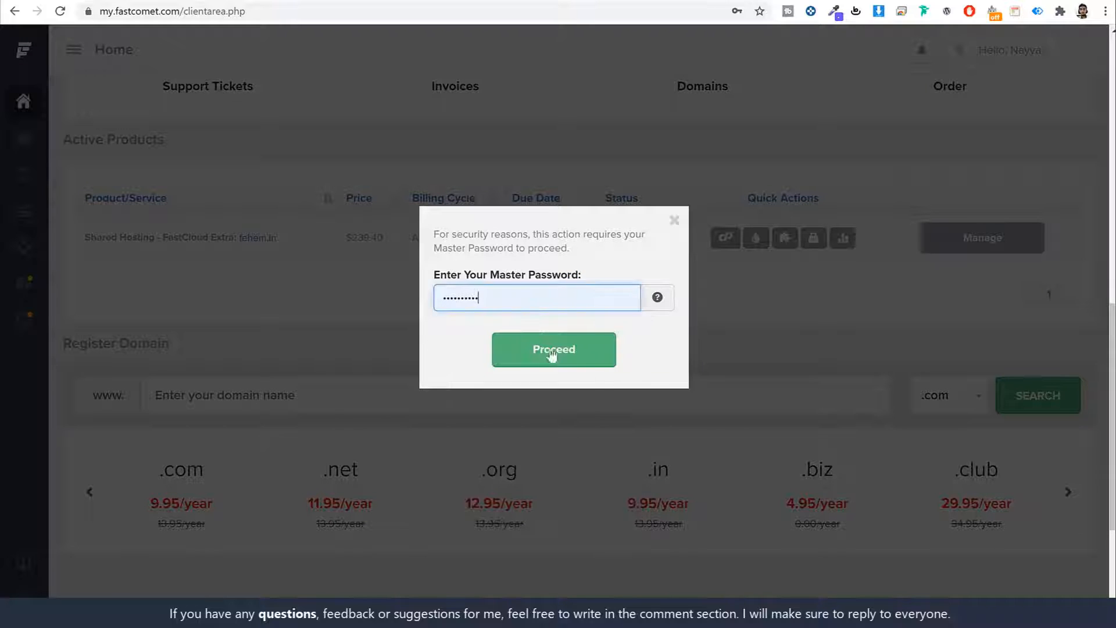
left_click(552, 356)
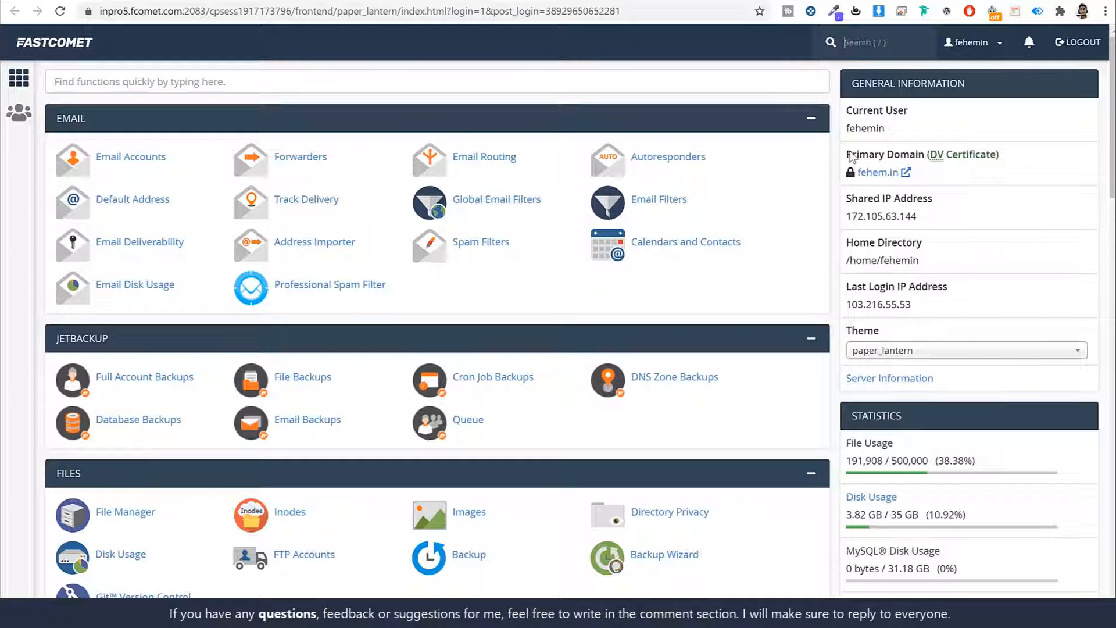
left_click_drag(848, 154, 919, 155)
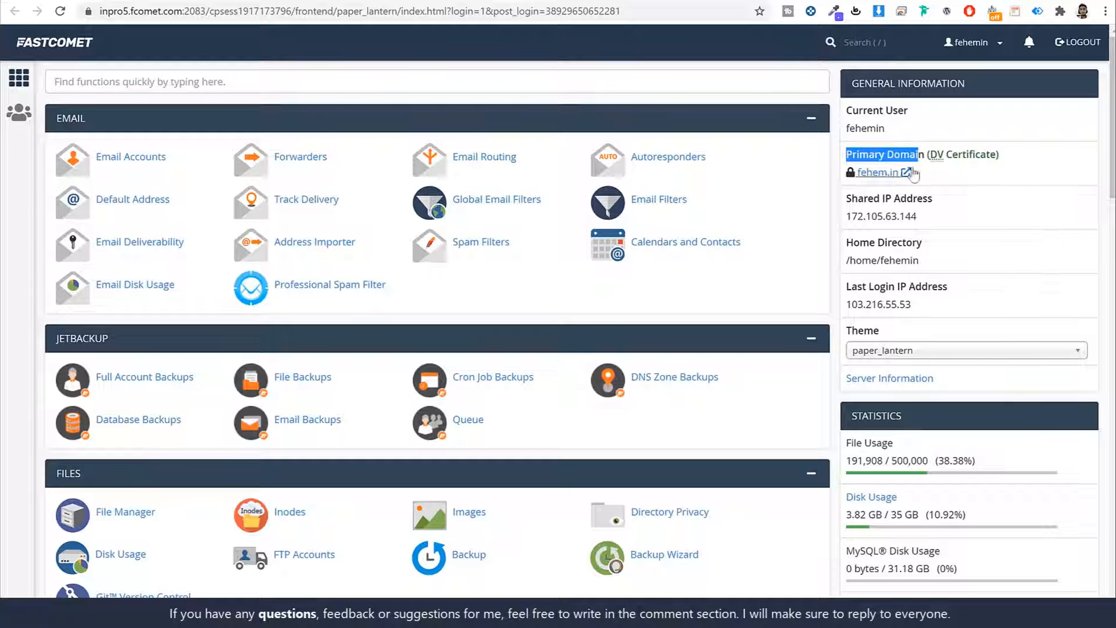
left_click(976, 159)
left_click_drag(929, 155, 1003, 163)
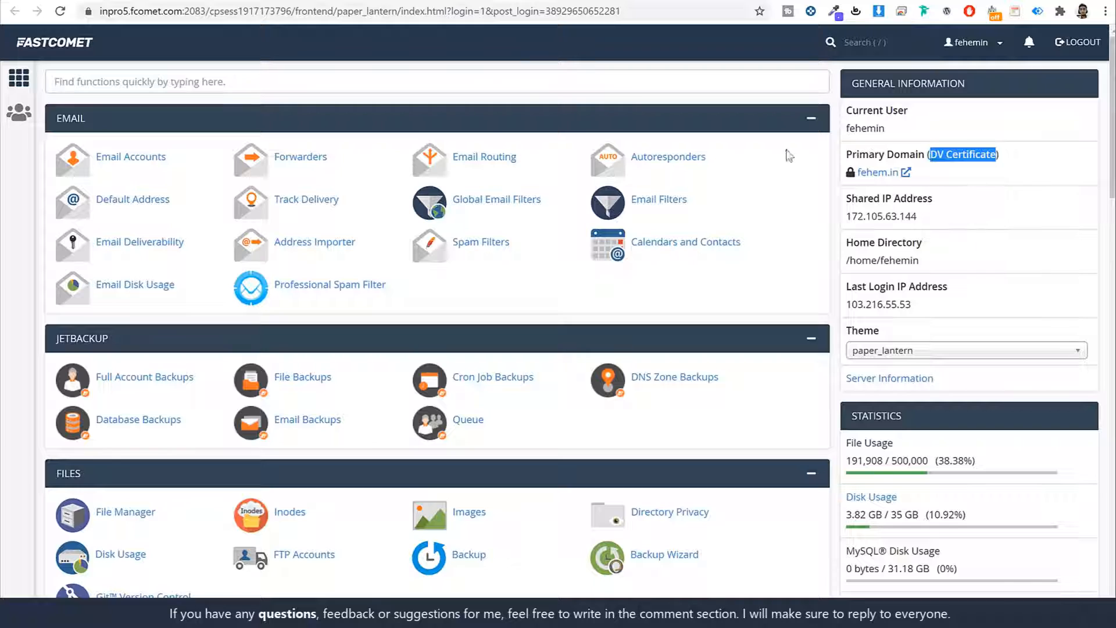
- Find and open the Let's Encrypt SSL tool through an 'ssl' search in cPanel
left_click(353, 76)
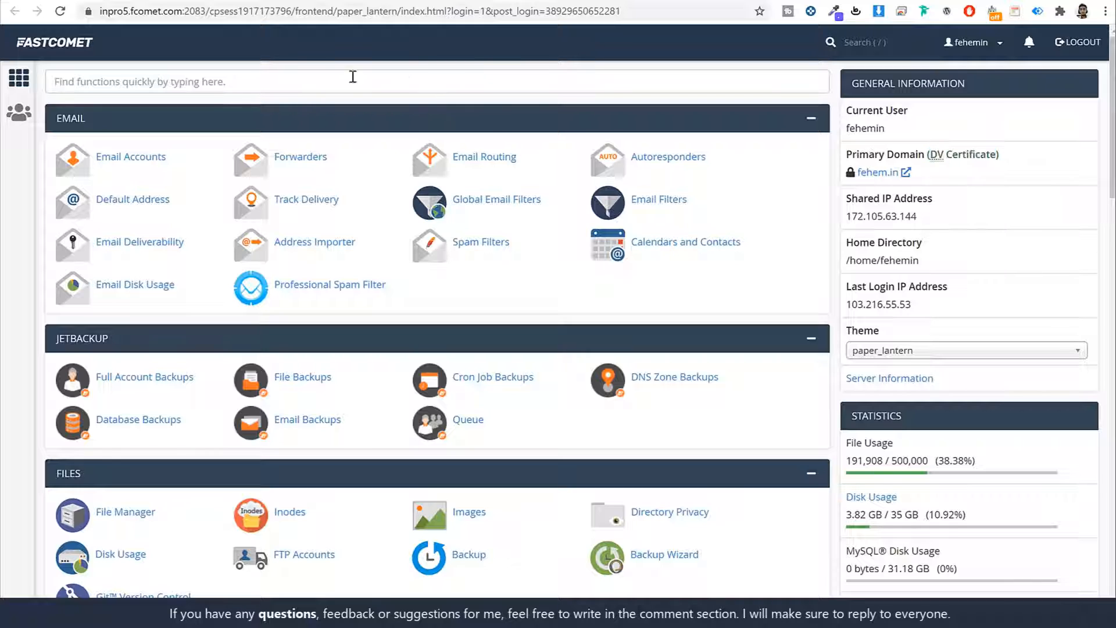
left_click(206, 81)
type("s")
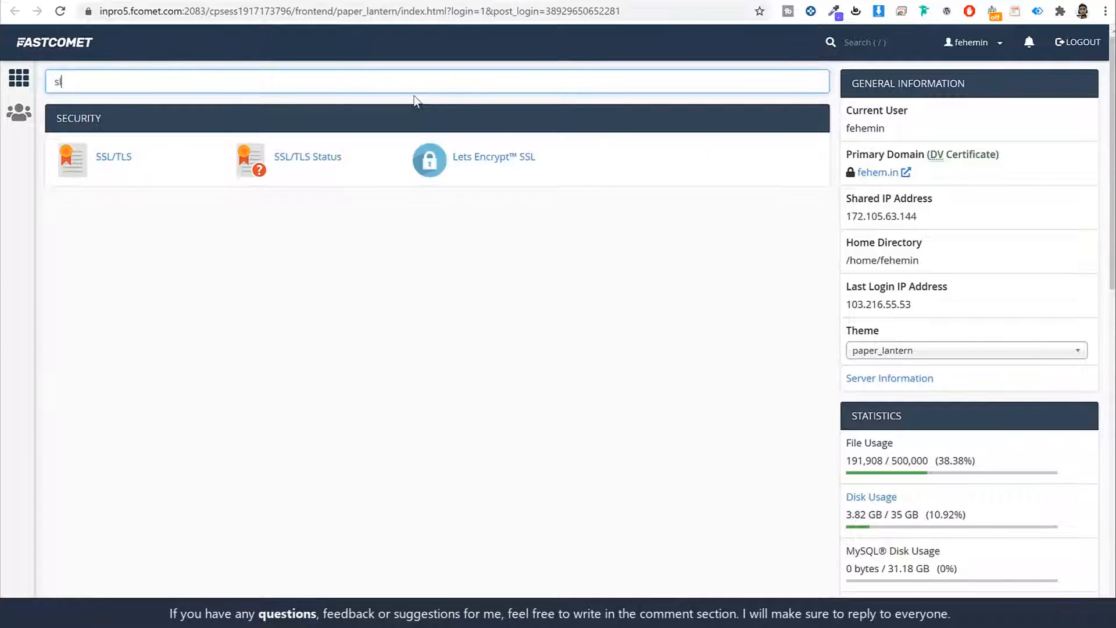
type("sl")
left_click(516, 156)
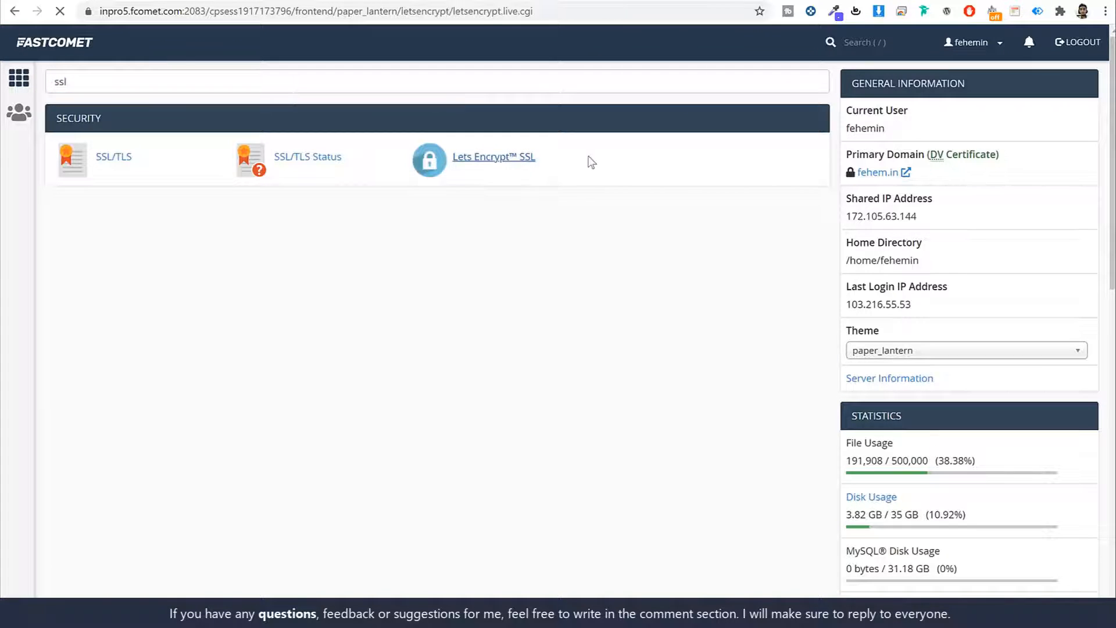
scroll(750, 320, "down", 10)
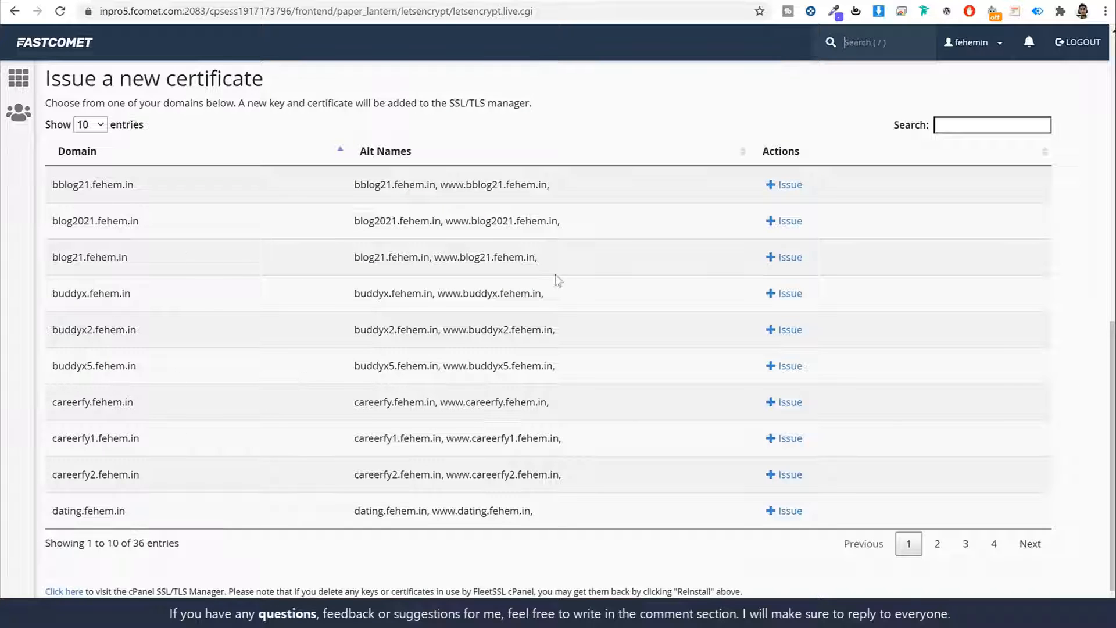
- Filter by 'kr', issue a certificate for krowd2.fehem.in, and return to cPanel home
left_click(994, 127)
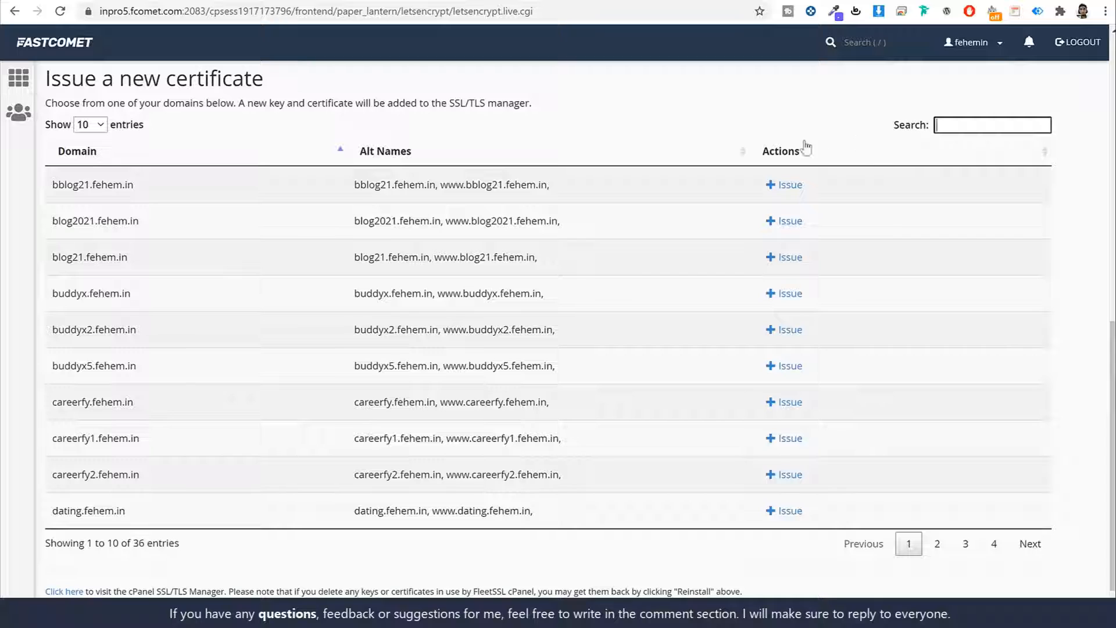
type("kr")
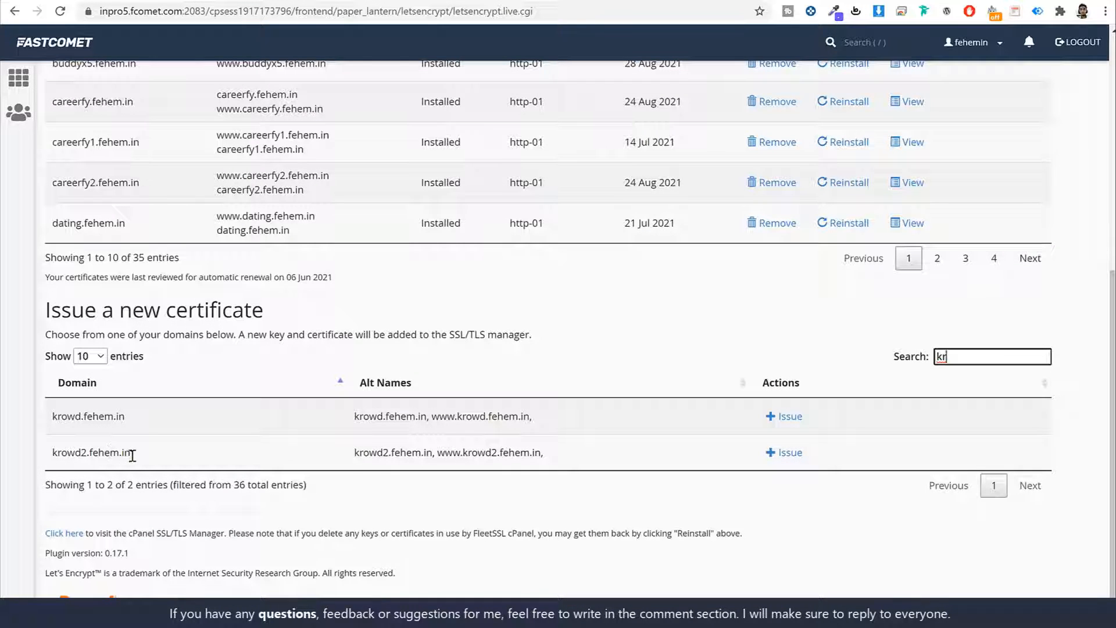
triple_click(109, 458)
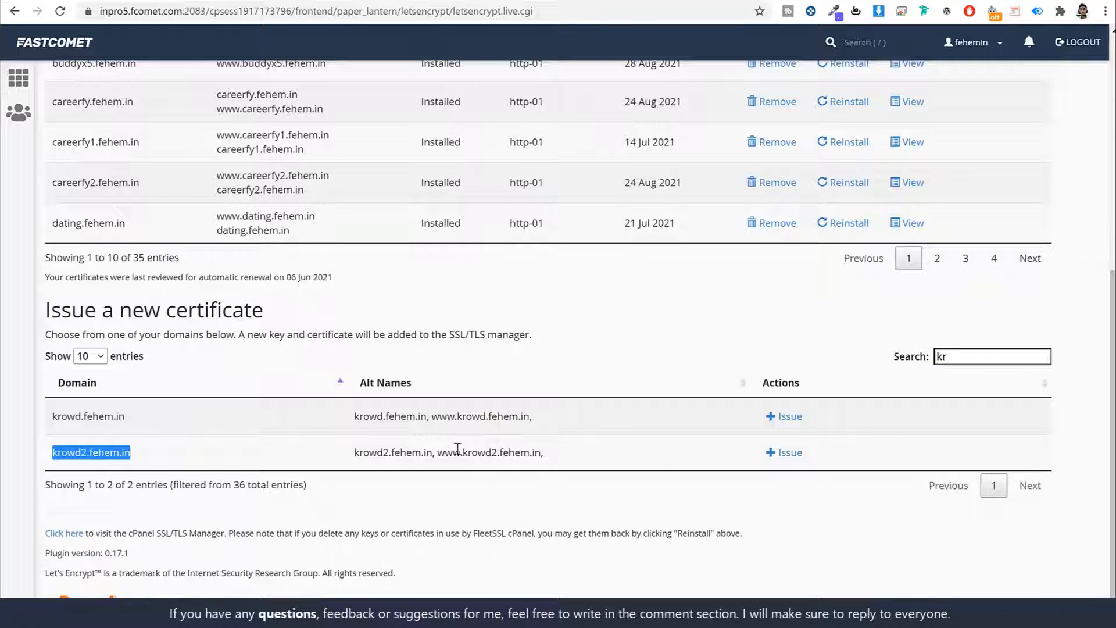
left_click(788, 453)
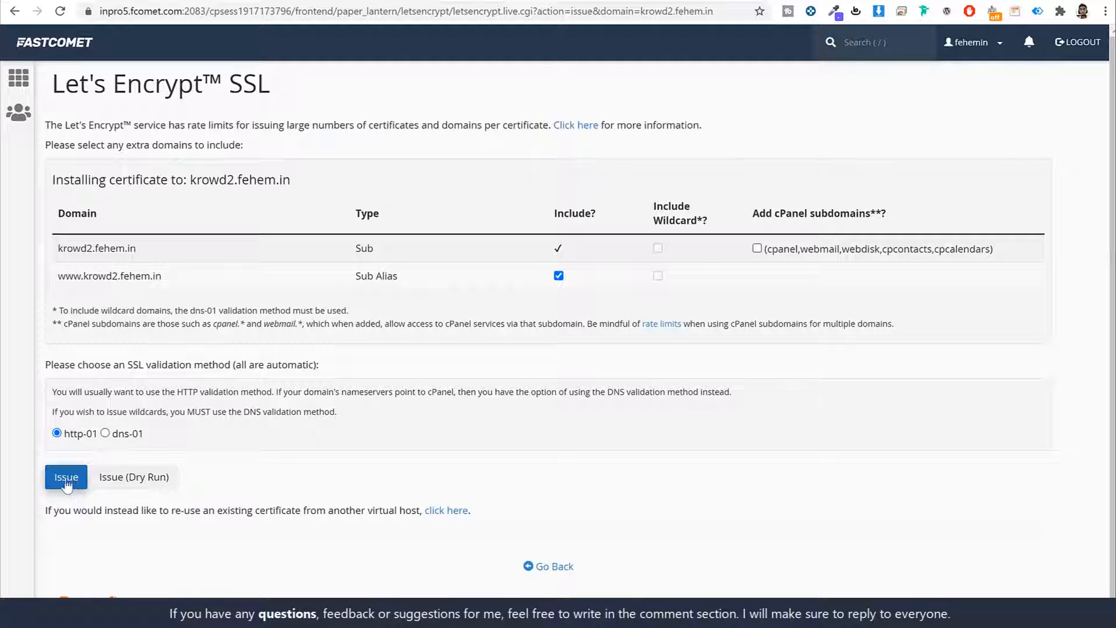
left_click(62, 49)
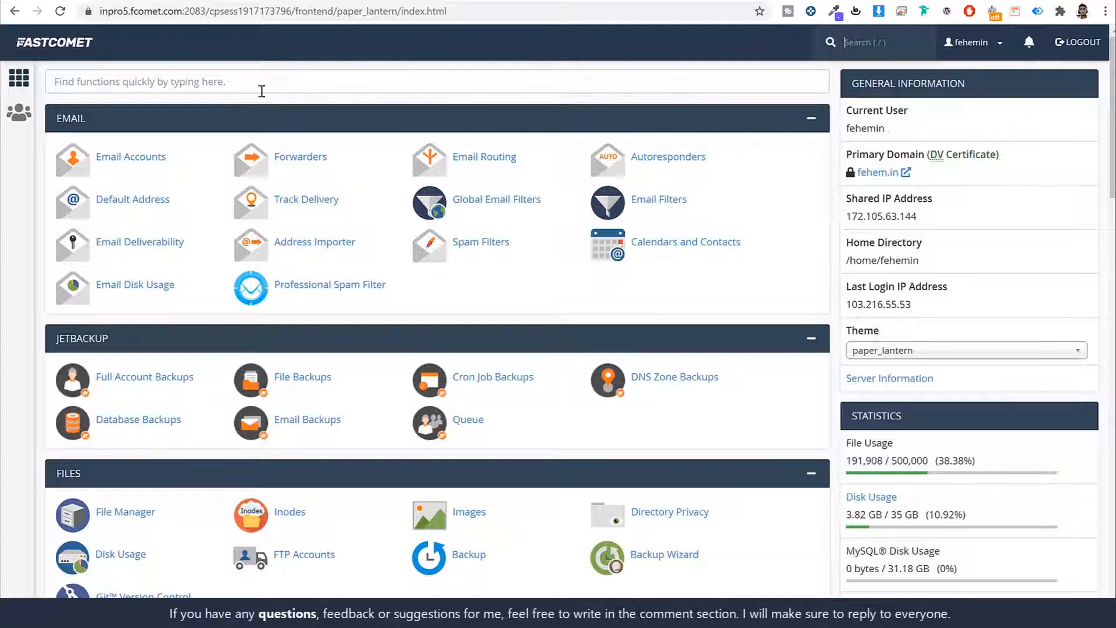
- Open Softaculous through a 'soft' search and start a new WordPress installation
left_click(205, 84)
type("soft")
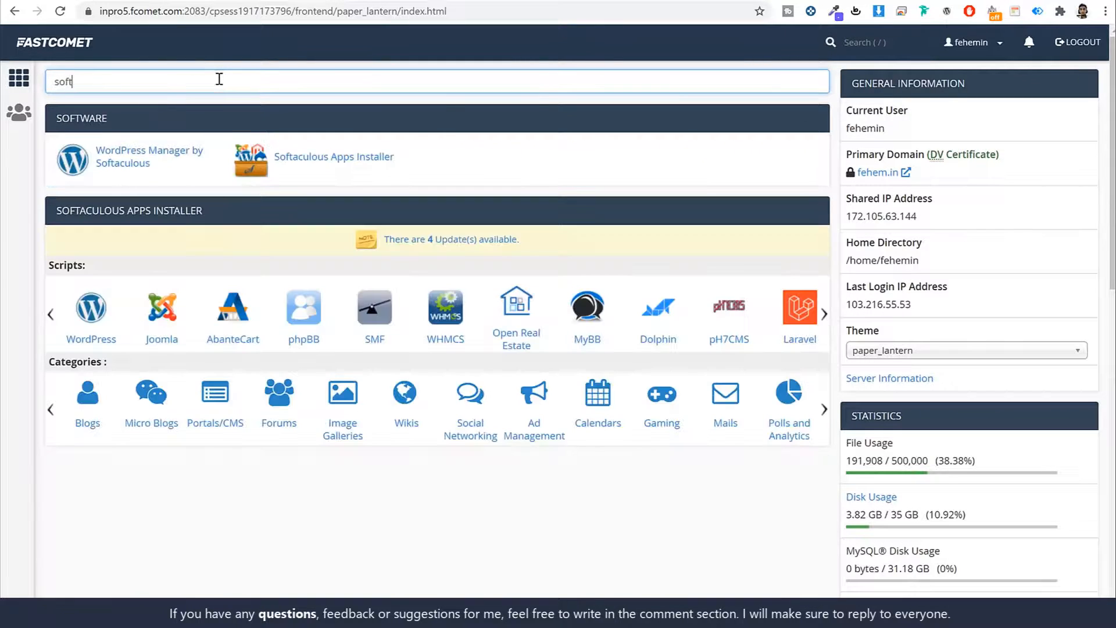
left_click(329, 163)
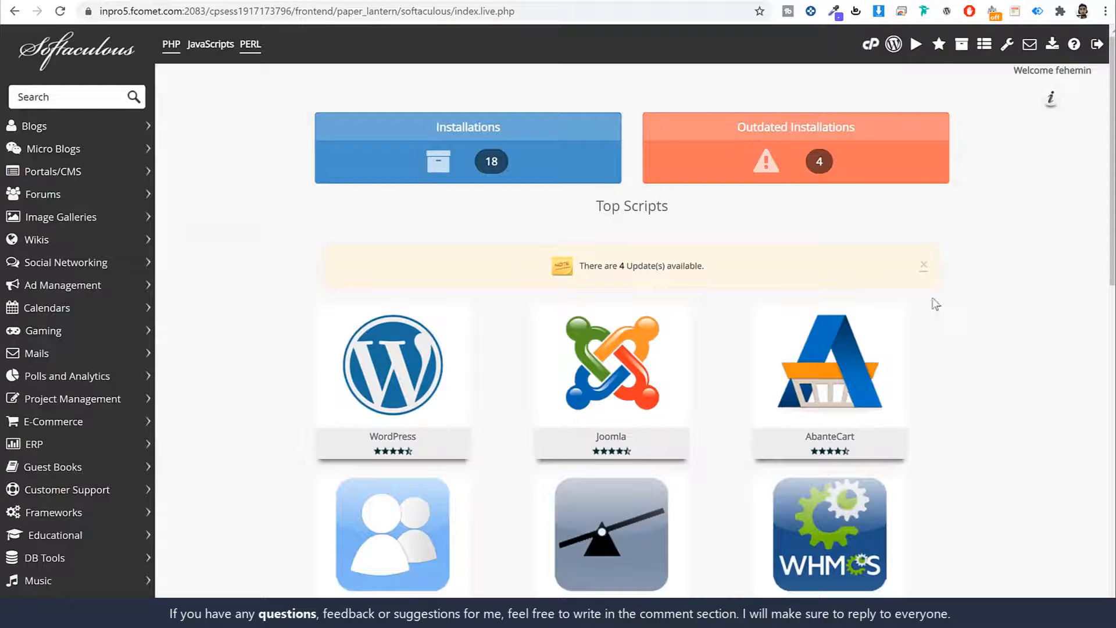
scroll(987, 375, "down", 5)
scroll(987, 376, "down", 7)
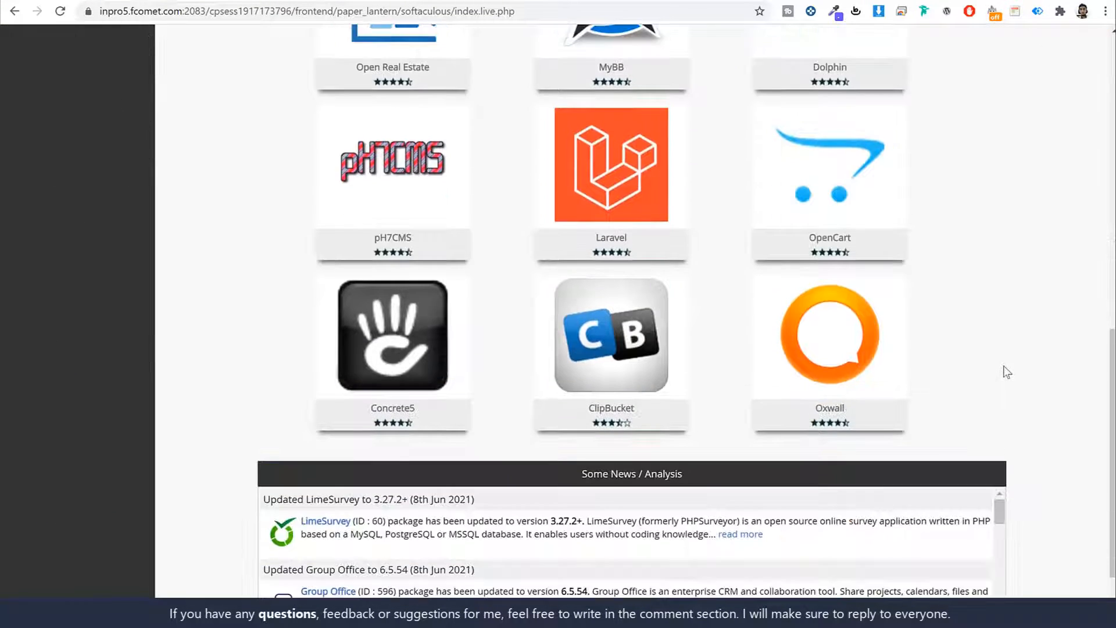
scroll(997, 373, "up", 4)
scroll(1008, 372, "up", 6)
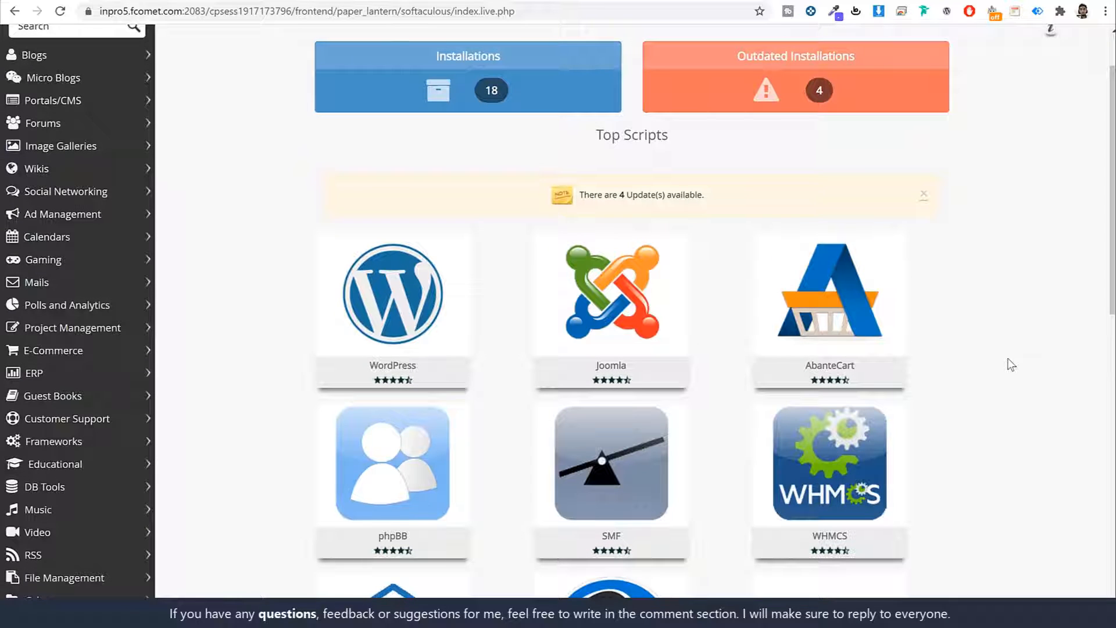
mouse_move(361, 272)
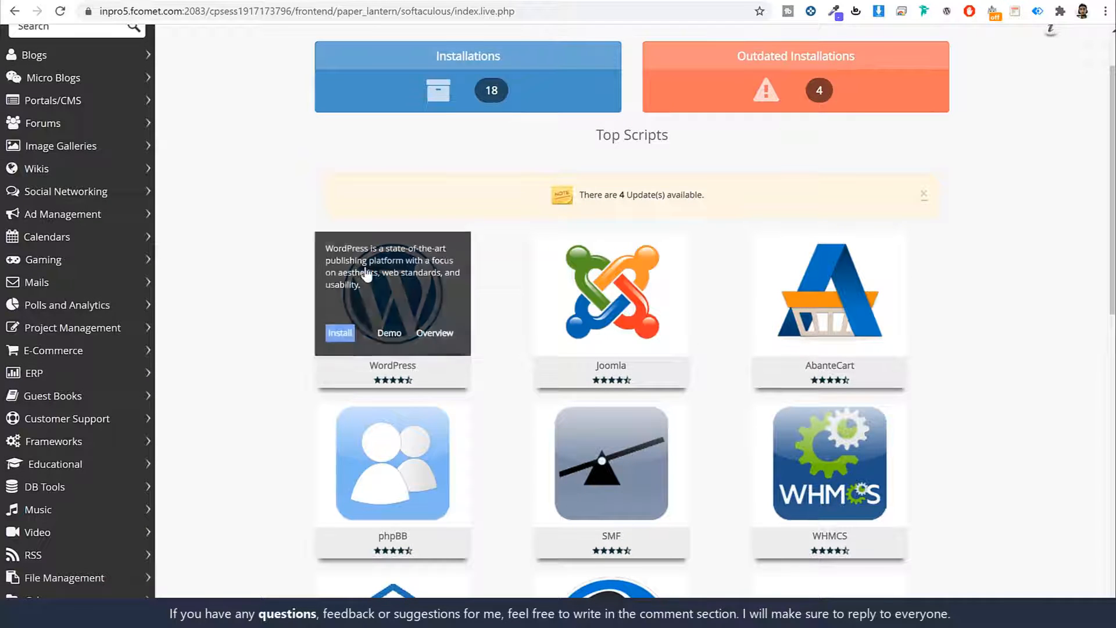
scroll(372, 273, "down", 2)
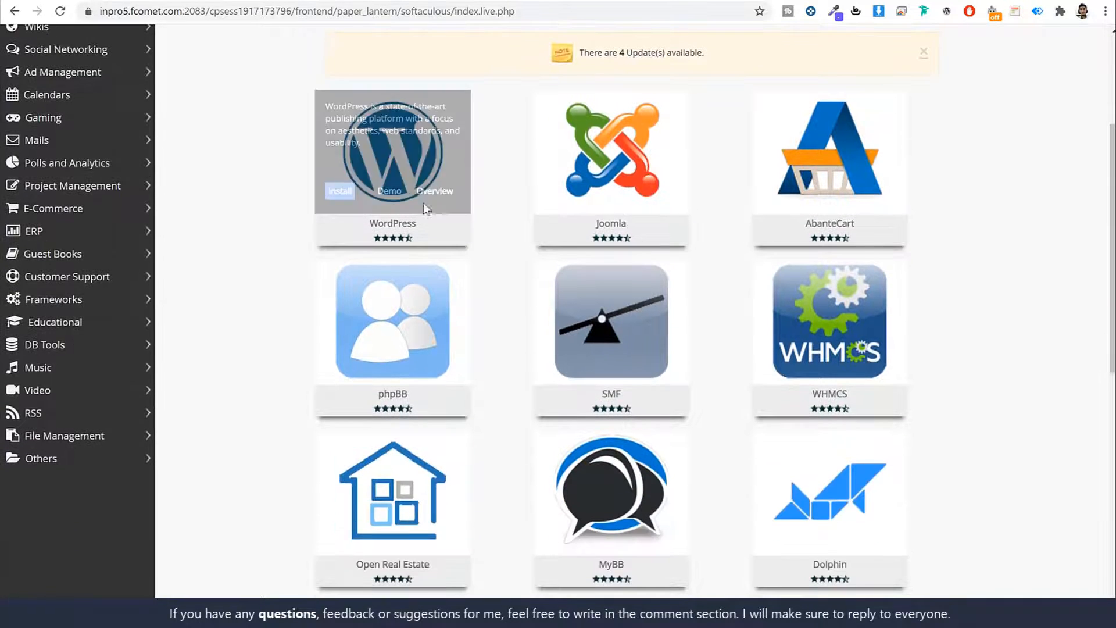
left_click(349, 192)
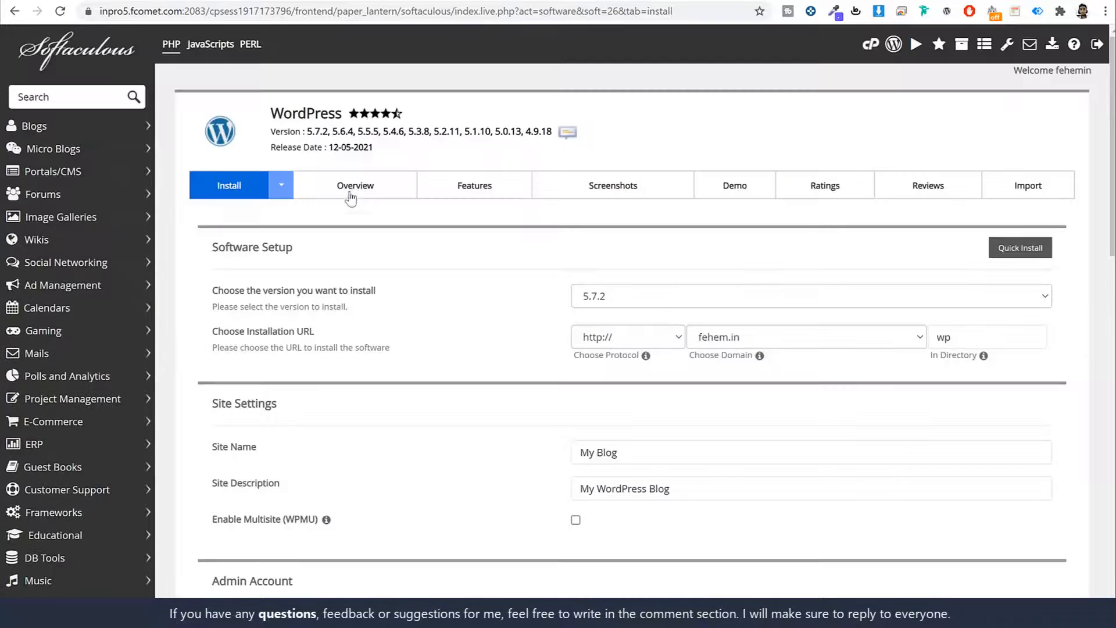
scroll(888, 285, "down", 3)
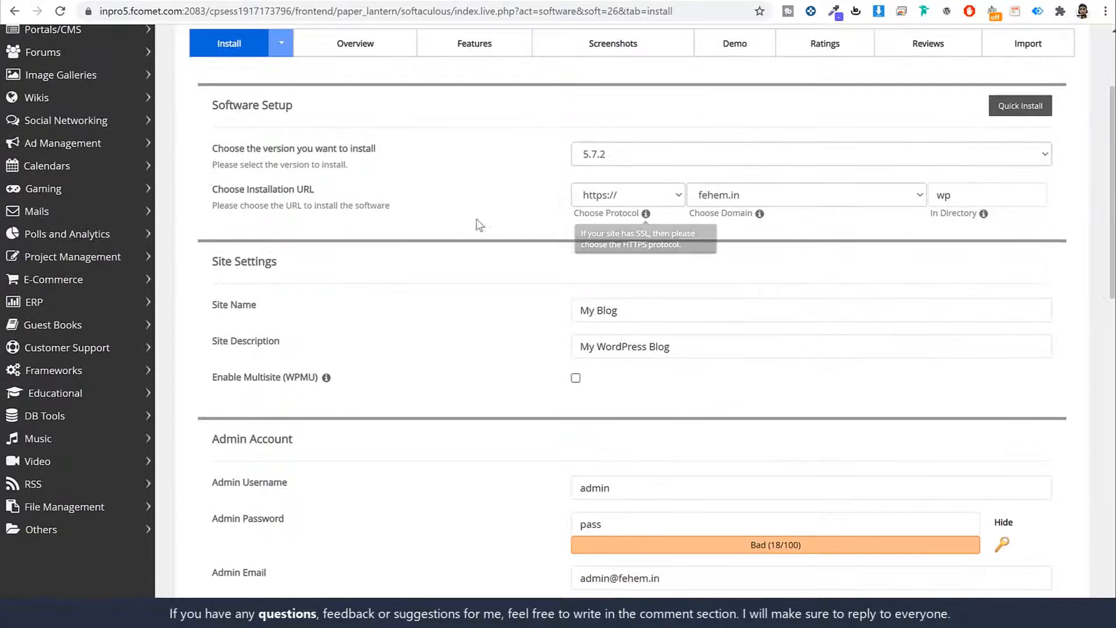
left_click(794, 199)
scroll(804, 382, "down", 4)
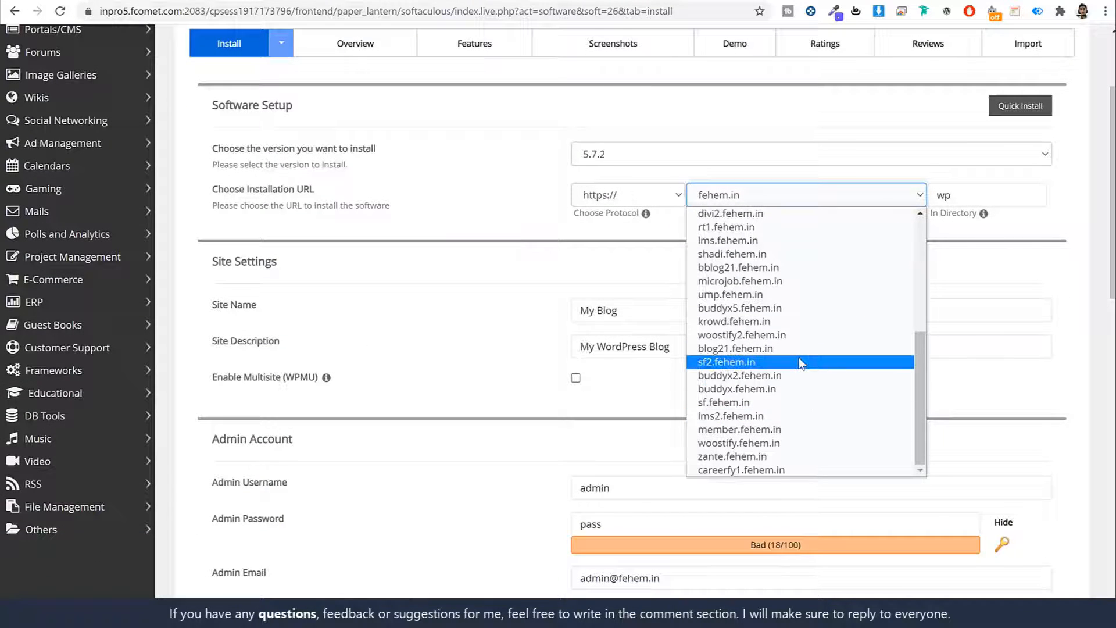
key("k")
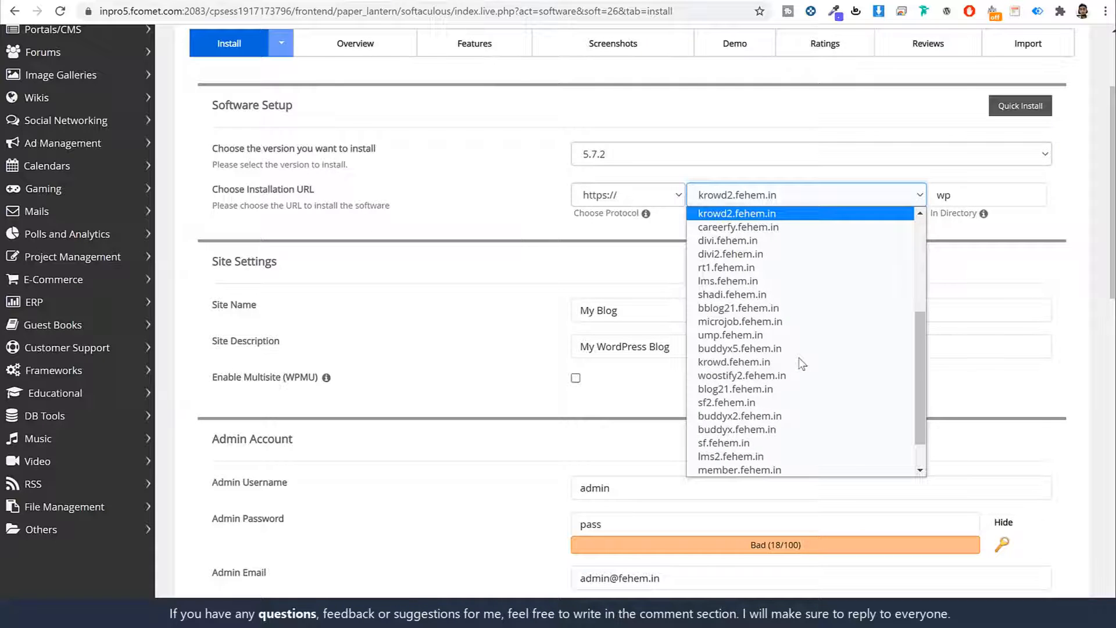
key("Return")
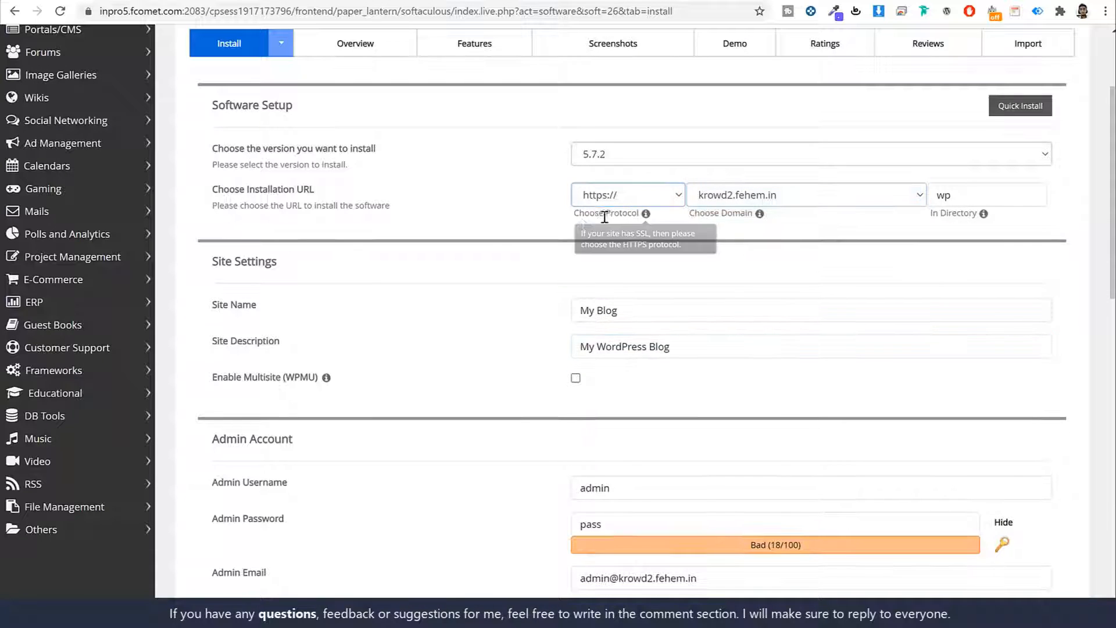
left_click_drag(604, 214, 644, 219)
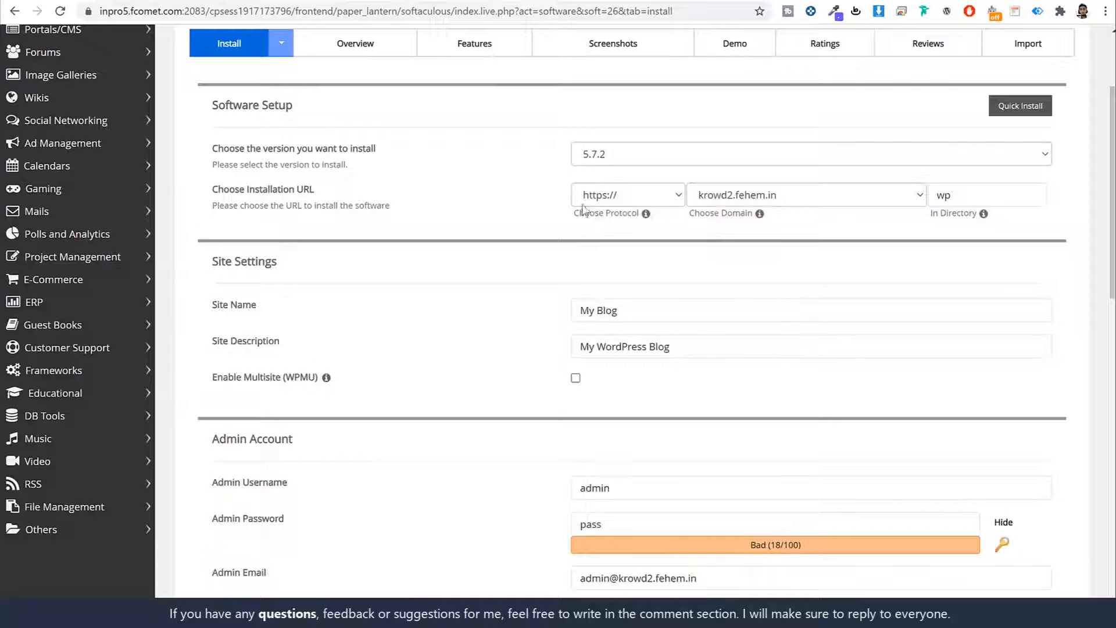
left_click(622, 197)
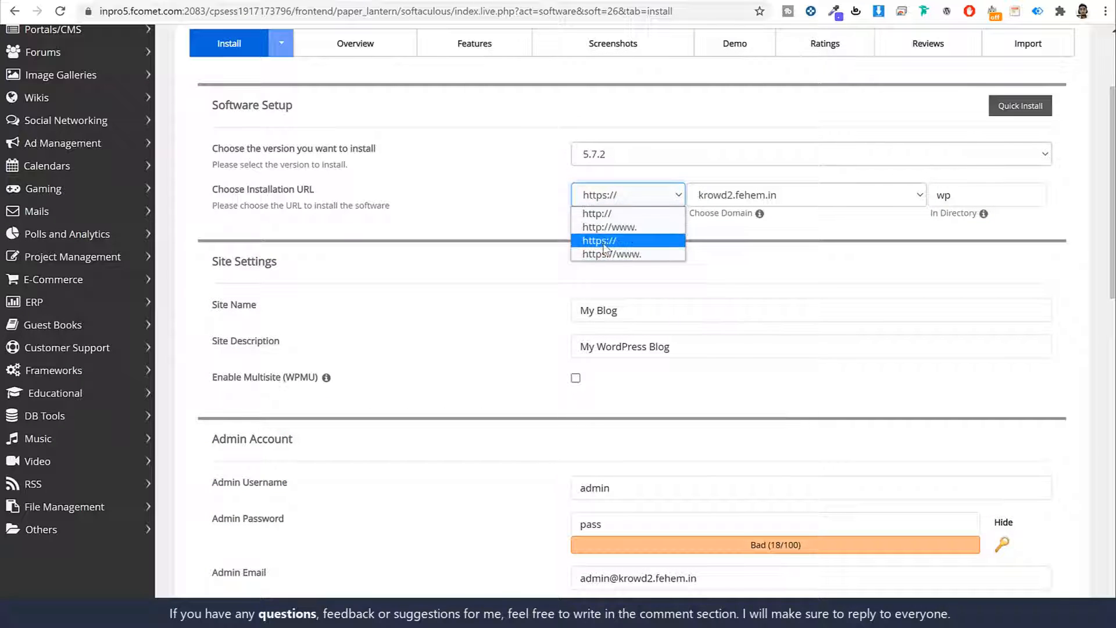
left_click(605, 242)
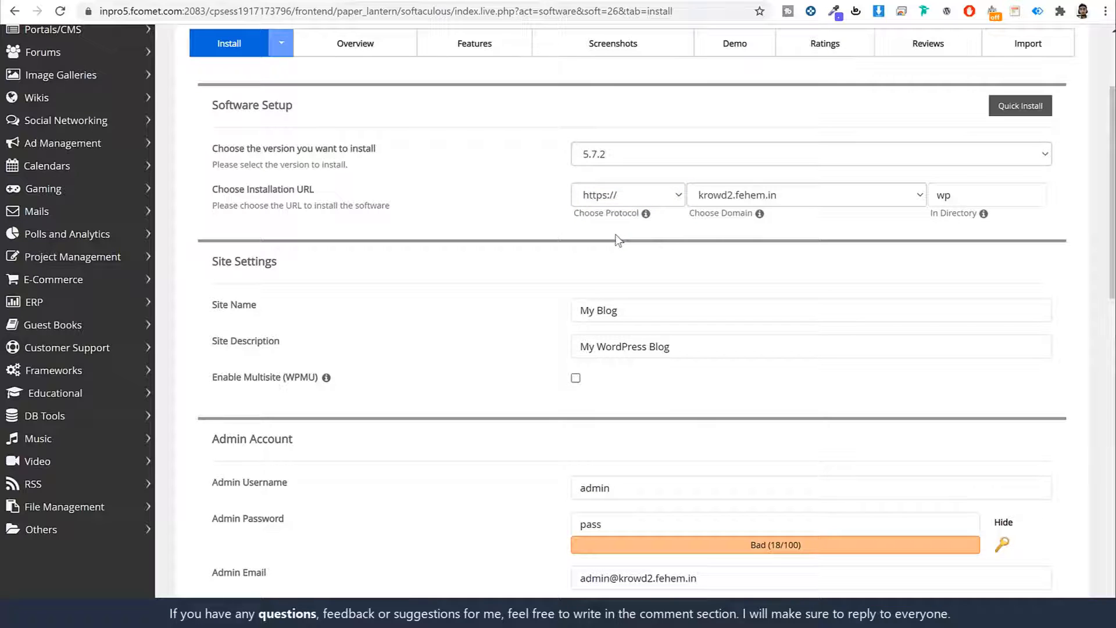
left_click(983, 191)
left_click_drag(919, 214, 1055, 192)
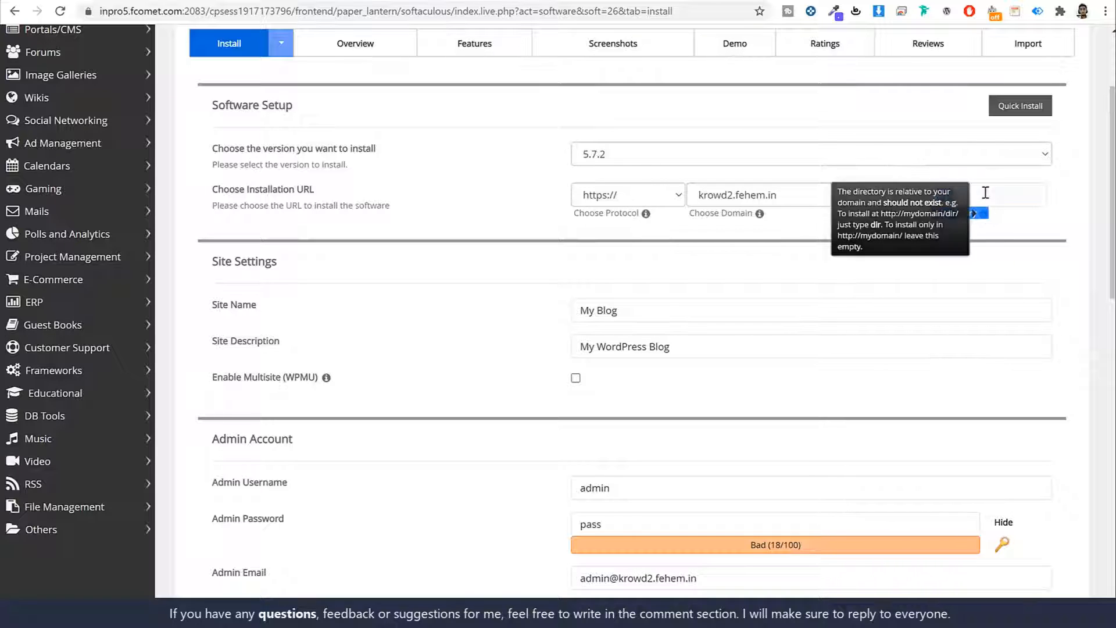
left_click(986, 192)
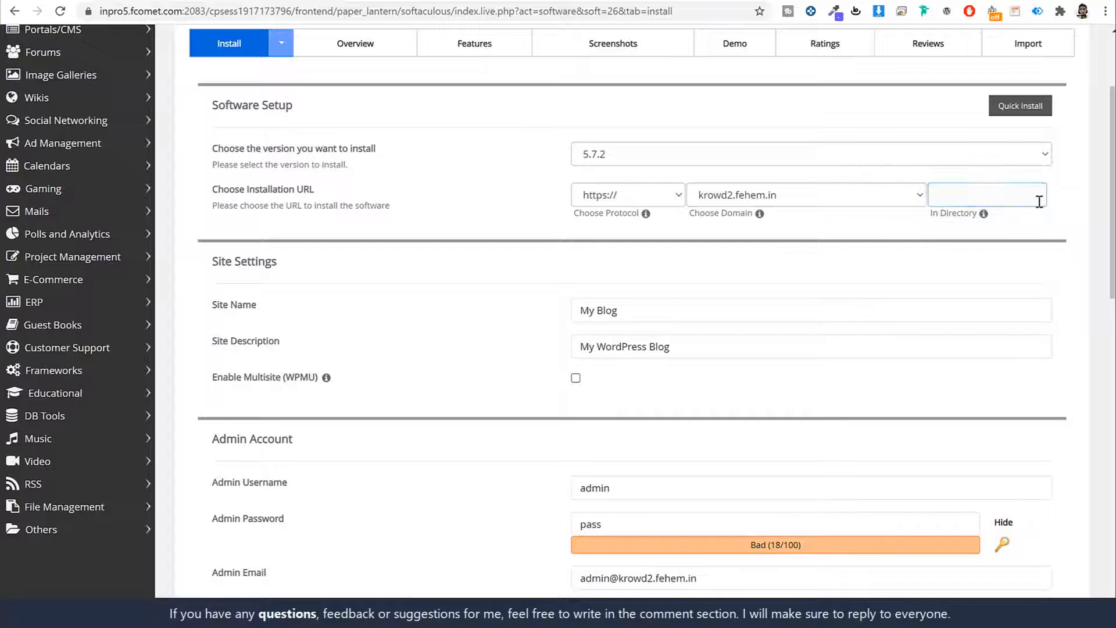
- Scroll to the Site Settings section and point out the Site Name and Site Description fields
left_click(1064, 211)
scroll(1064, 232, "down", 2)
scroll(1062, 248, "down", 3)
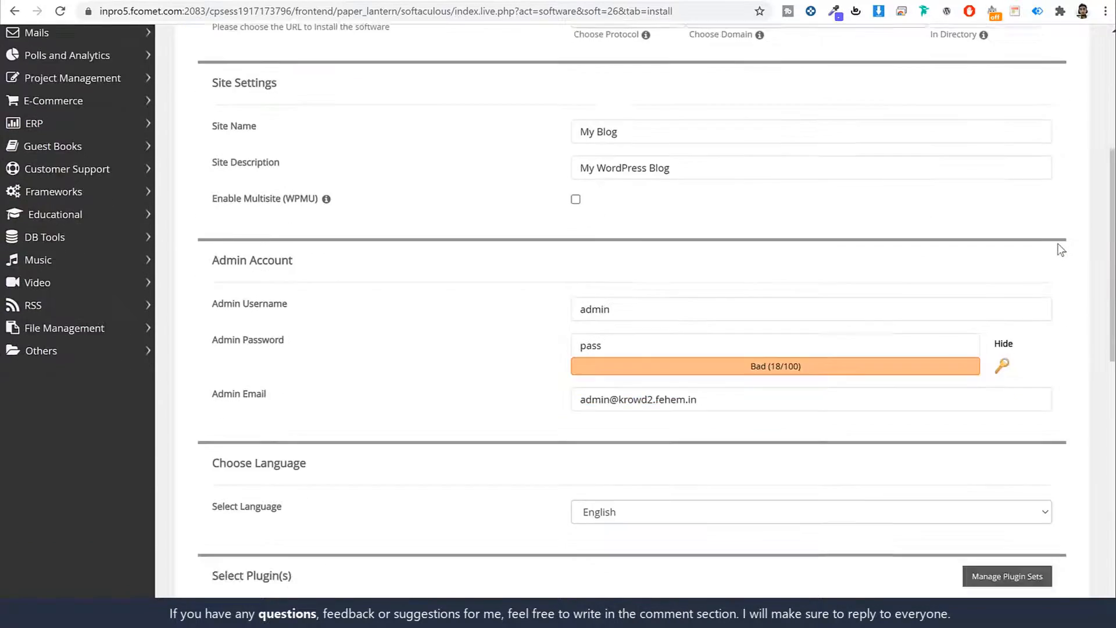
scroll(781, 195, "up", 2)
scroll(781, 195, "down", 4)
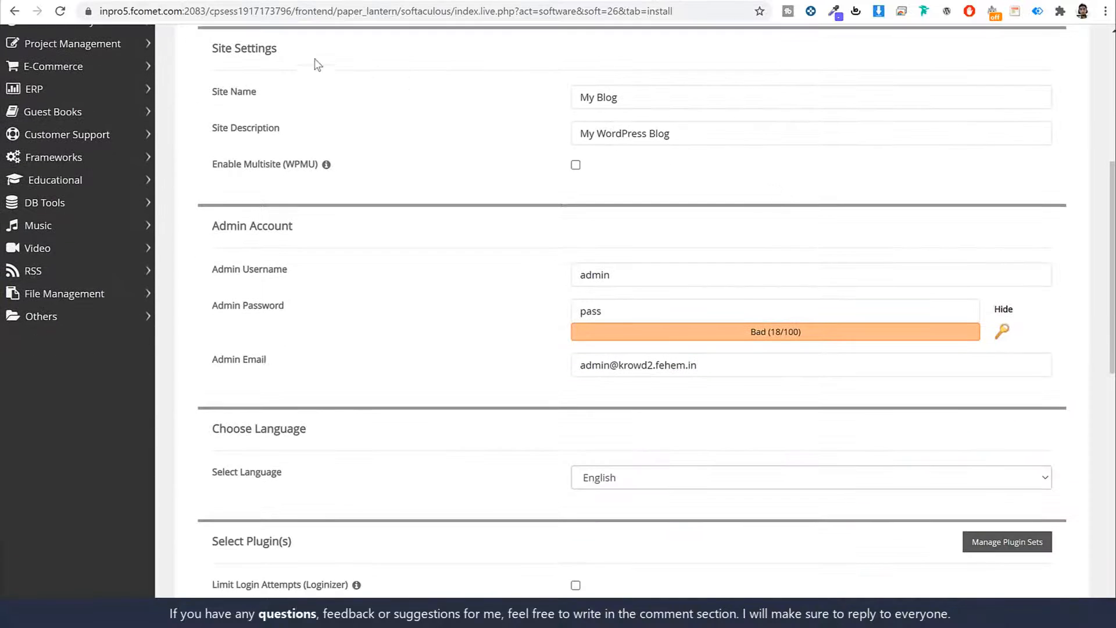
left_click_drag(278, 48, 214, 48)
left_click(281, 72)
triple_click(227, 92)
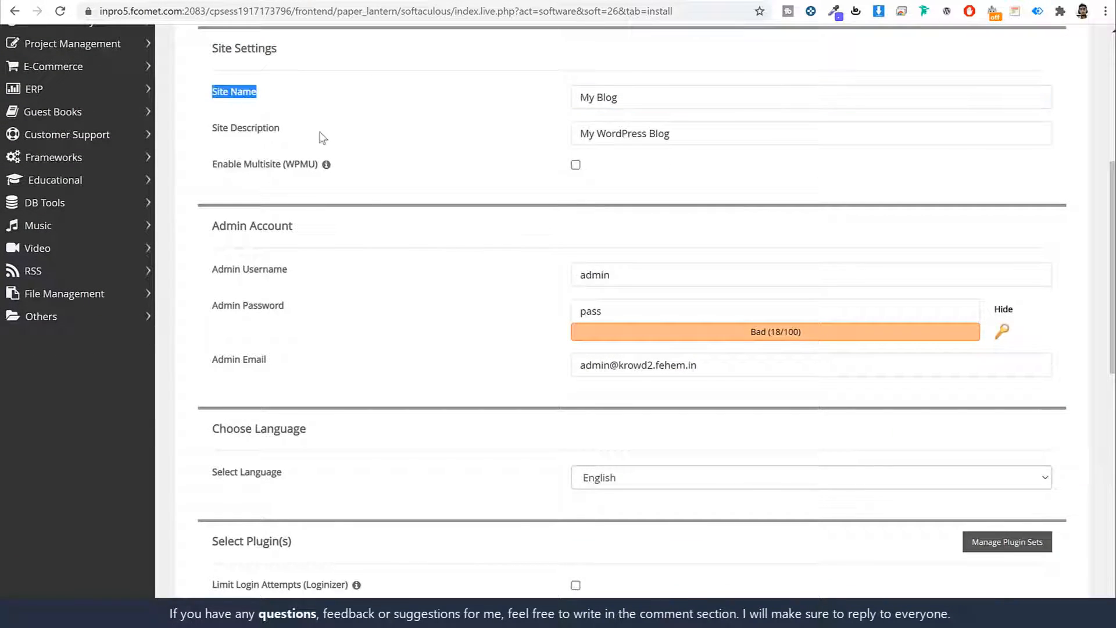
left_click_drag(282, 129, 213, 137)
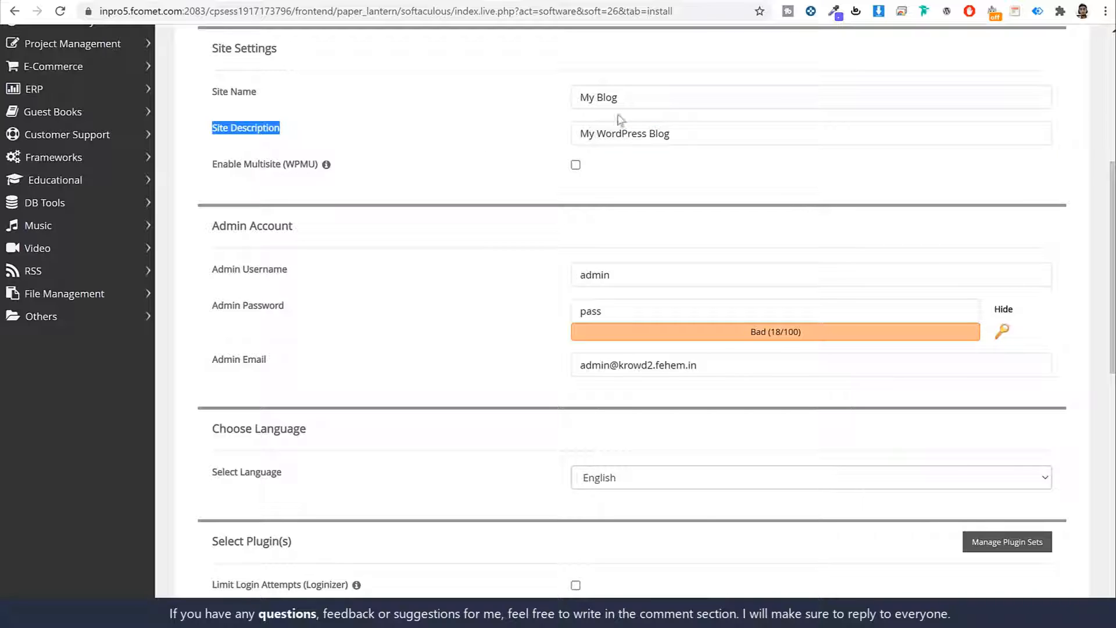
- Replace the site name 'My Blog' with 'Krowd', keeping the 'My WordPress Blog' description
left_click(643, 97)
key("ctrl+shift+Left")
key("ctrl+shift+Left")
key("BackSpace")
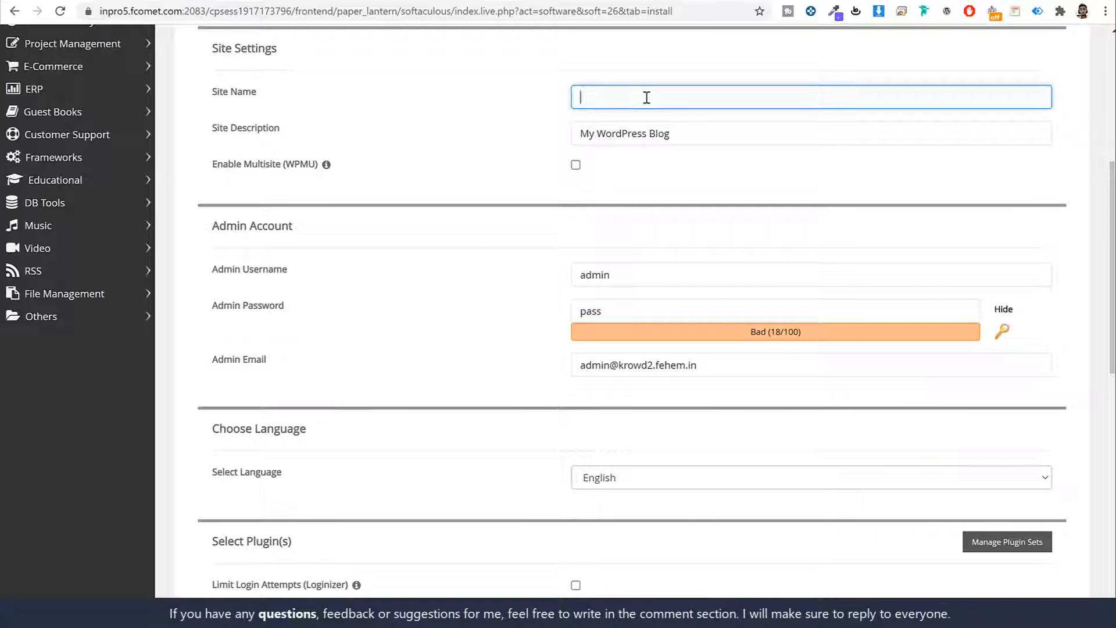
type("Krowd")
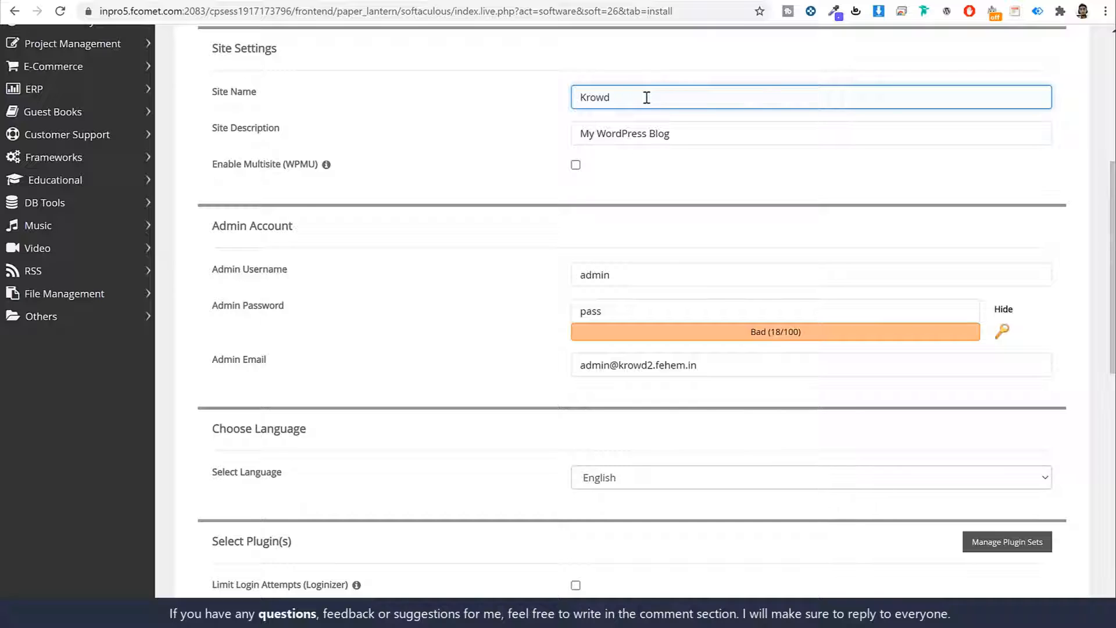
key("ctrl+a")
triple_click(693, 143)
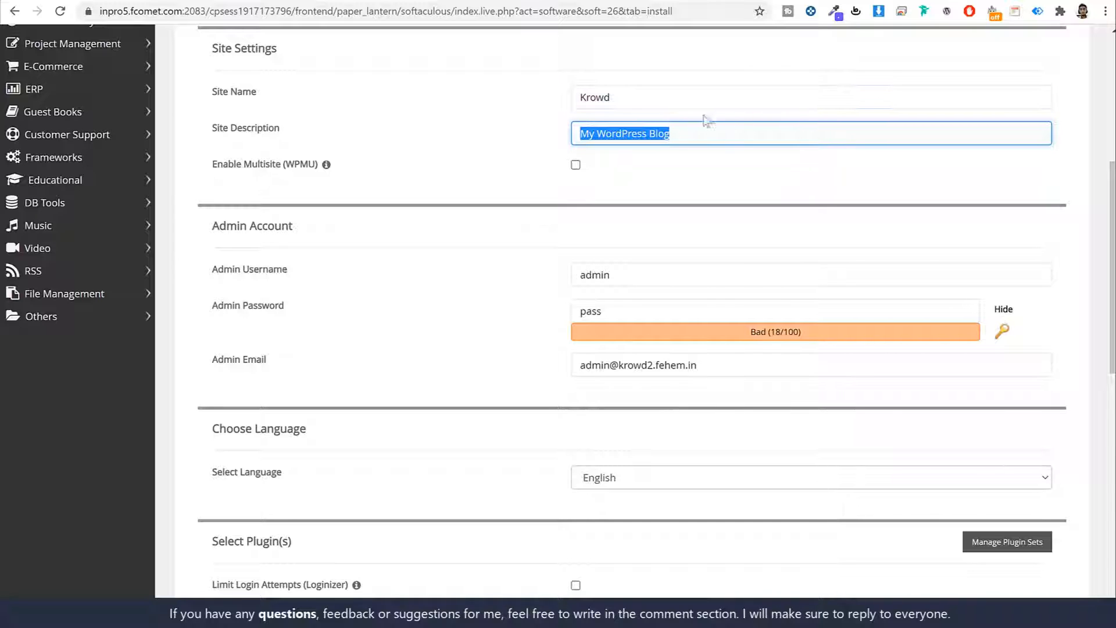
left_click(505, 147)
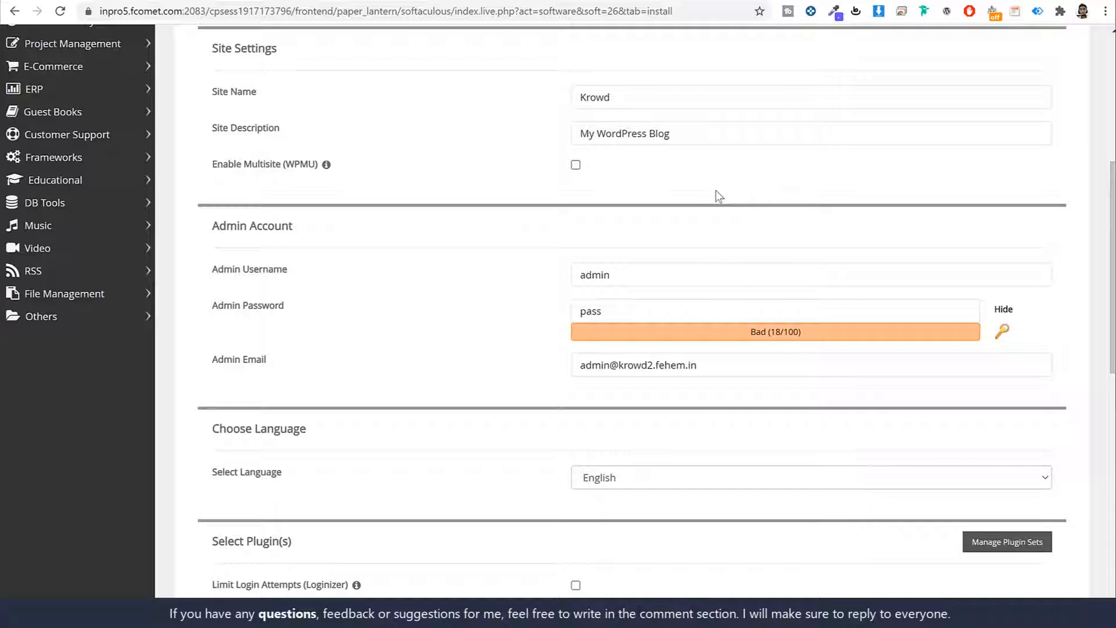
- Replace the default admin username with a new one and set a strong, masked admin password
scroll(756, 169, "down", 2)
scroll(755, 163, "down", 1)
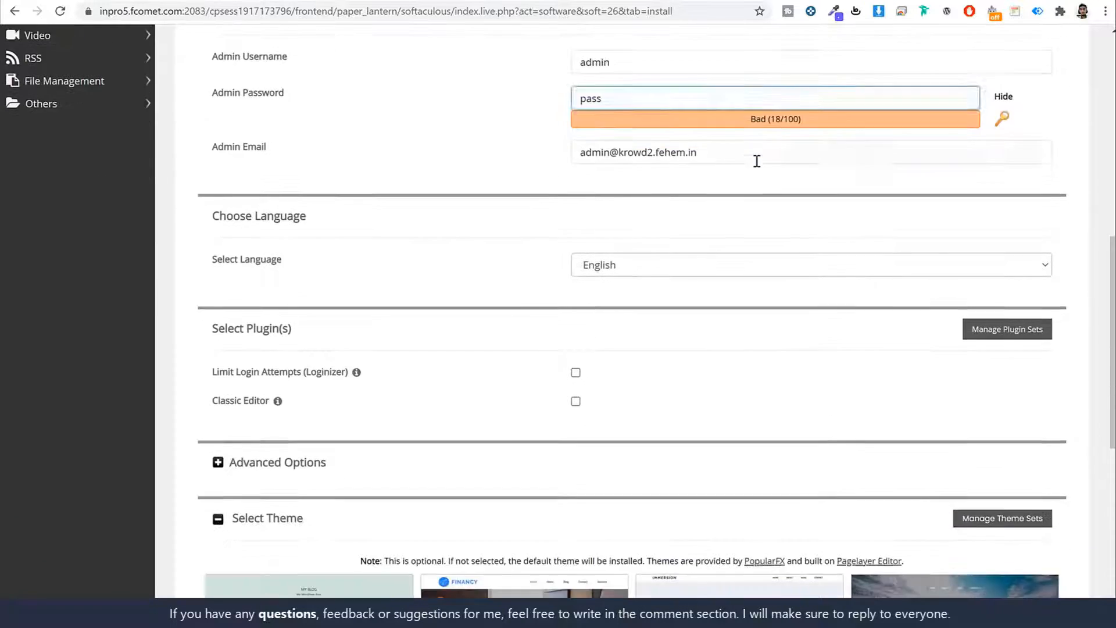
scroll(756, 159, "up", 1)
left_click_drag(293, 84, 213, 84)
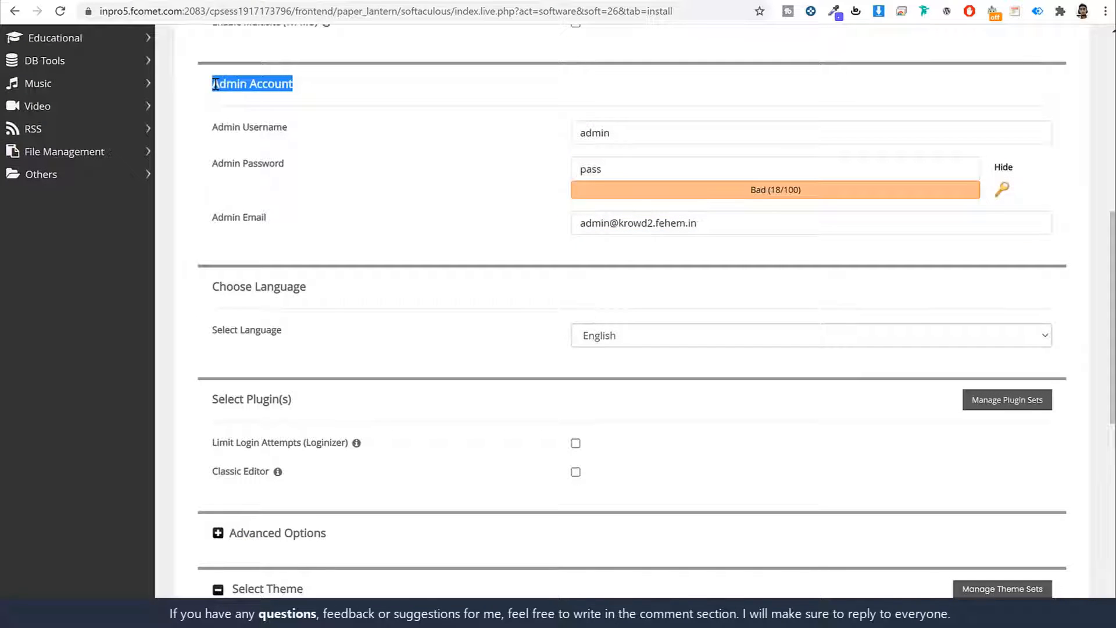
left_click(254, 94)
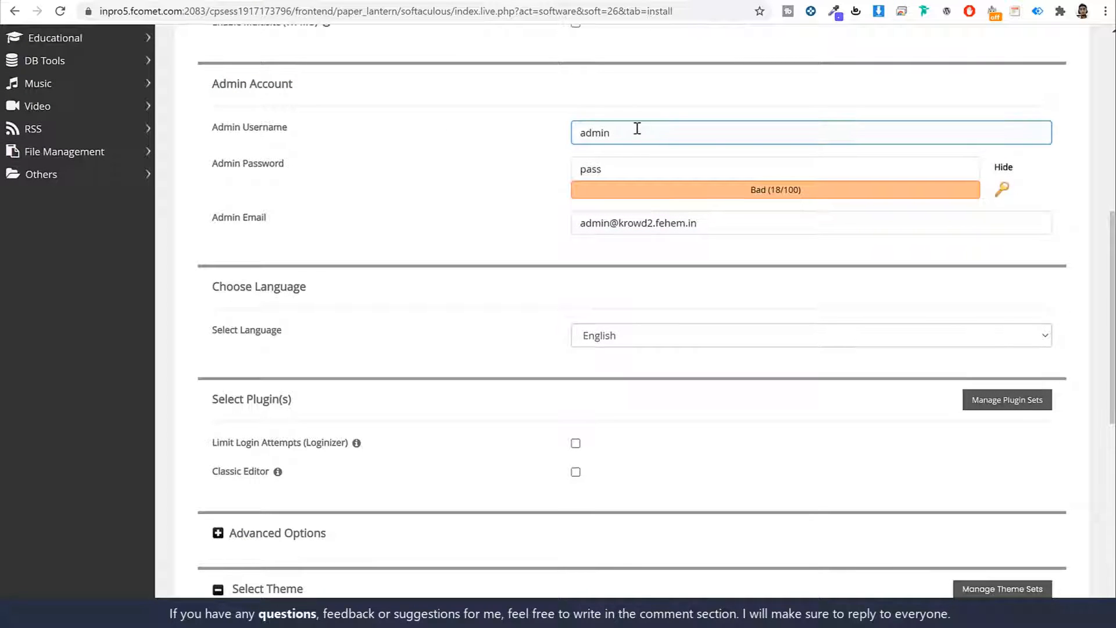
left_click_drag(636, 127, 387, 147)
left_click(673, 165)
double_click(673, 165)
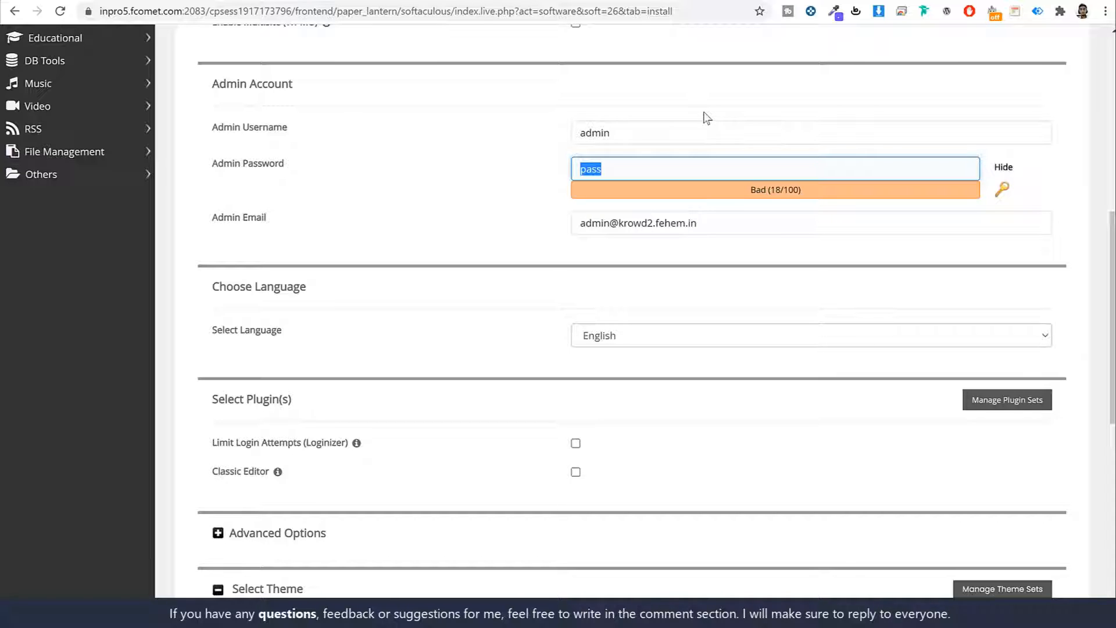
double_click(643, 128)
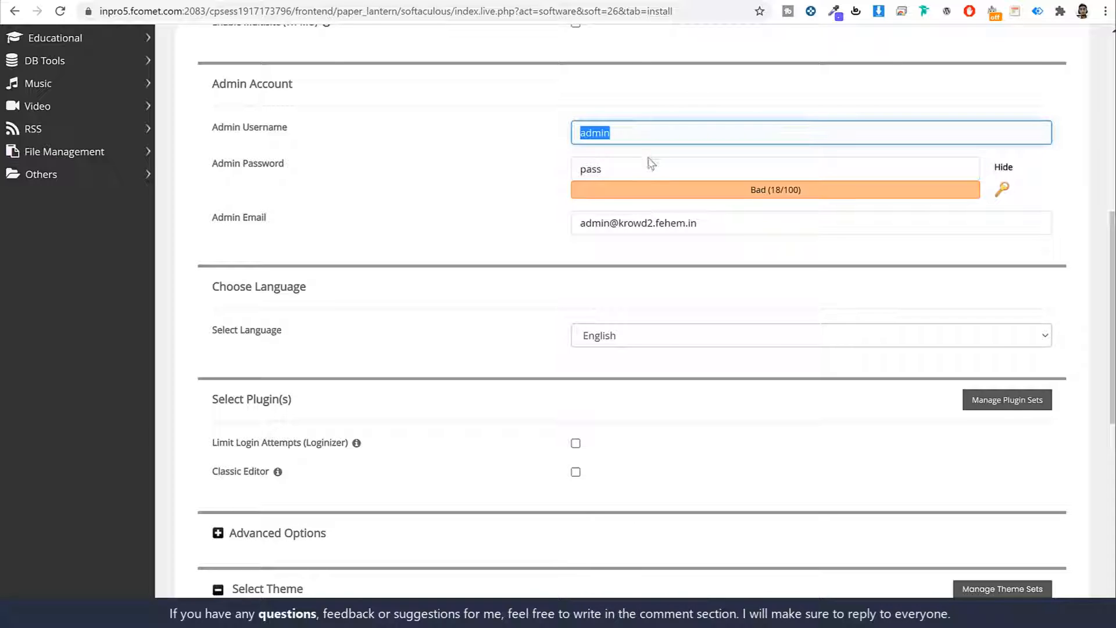
left_click(650, 161)
double_click(648, 158)
double_click(647, 135)
type("Nayyar")
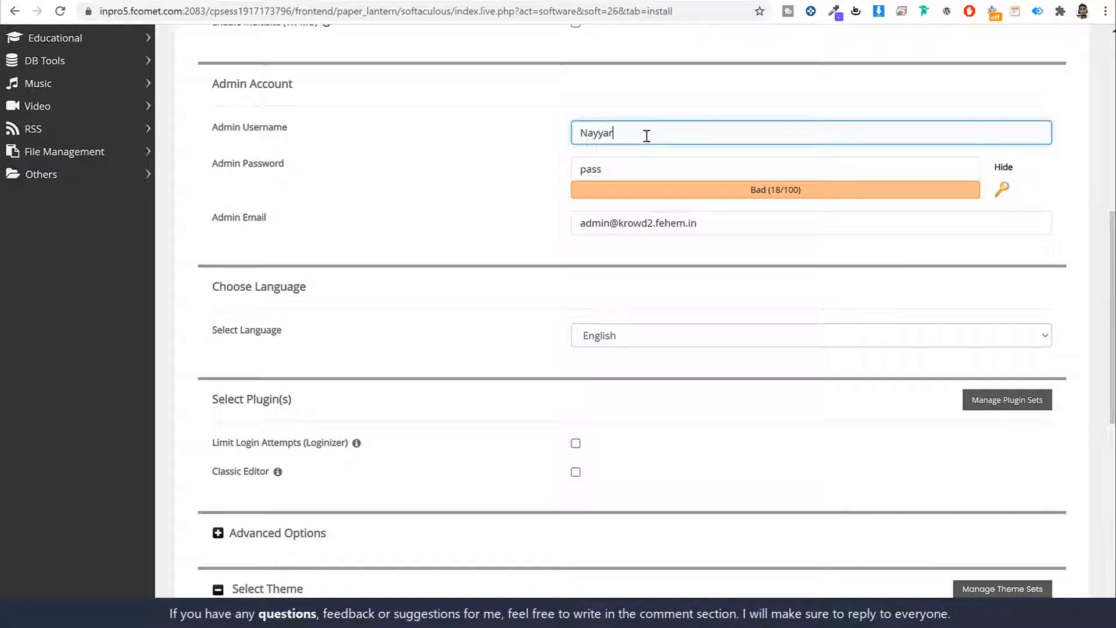
type("_shaikhj")
left_click(1003, 167)
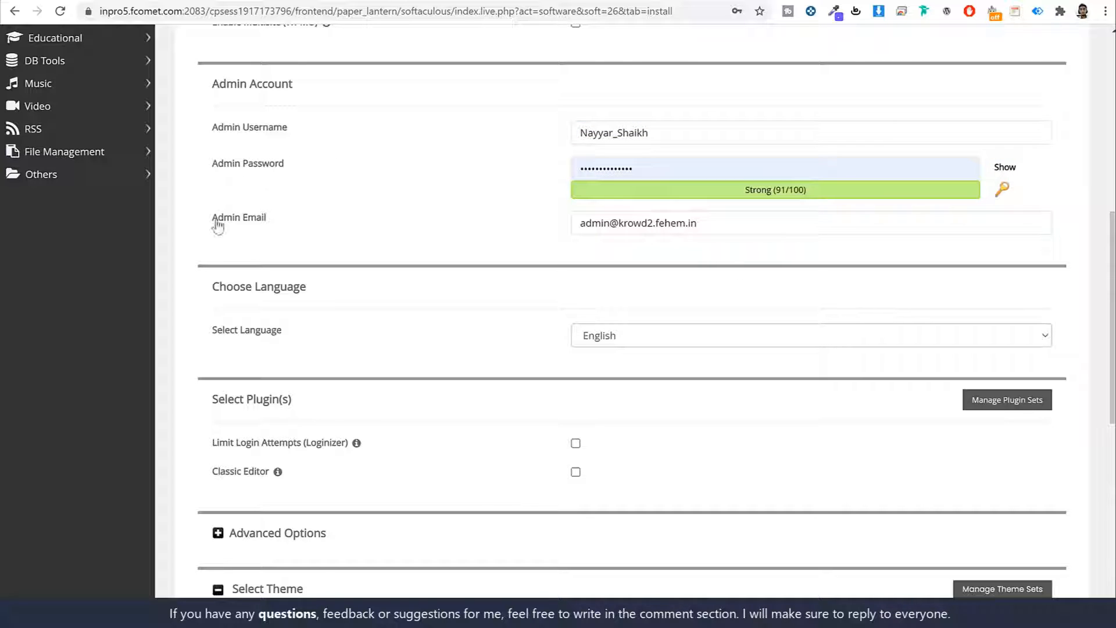
- Replace the admin e-mail with the owner's address and run the WordPress installation
left_click(218, 227)
triple_click(725, 221)
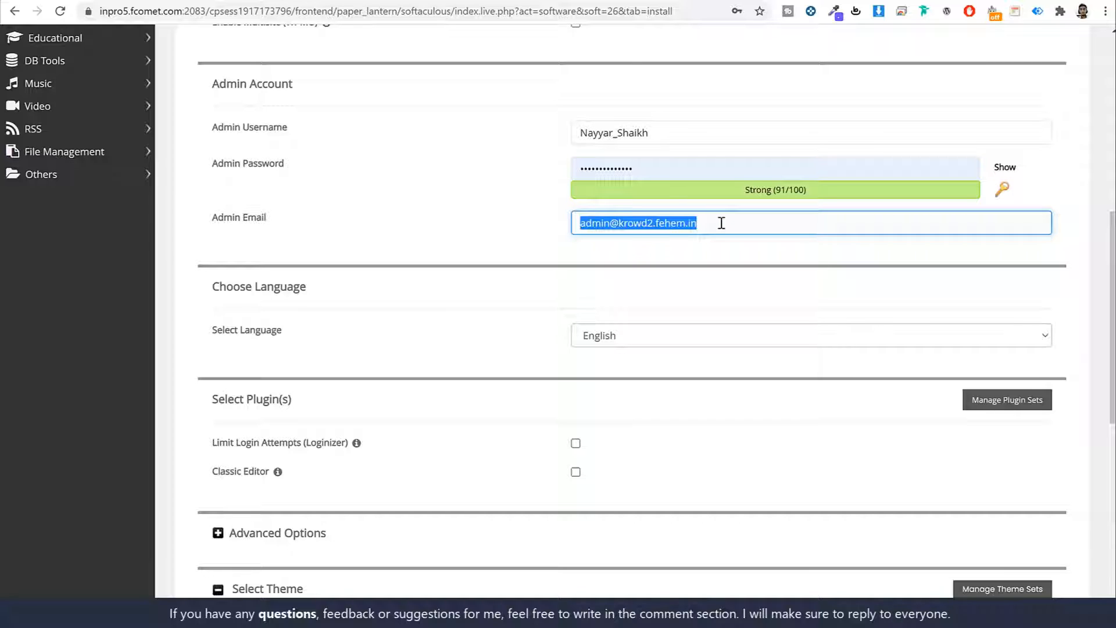
key("BackSpace")
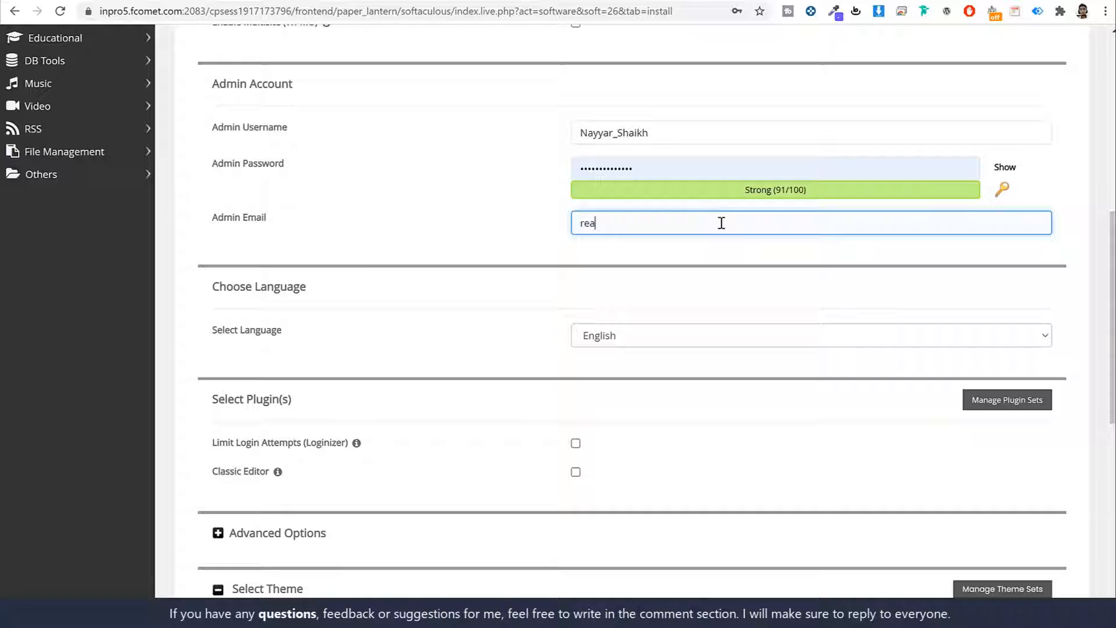
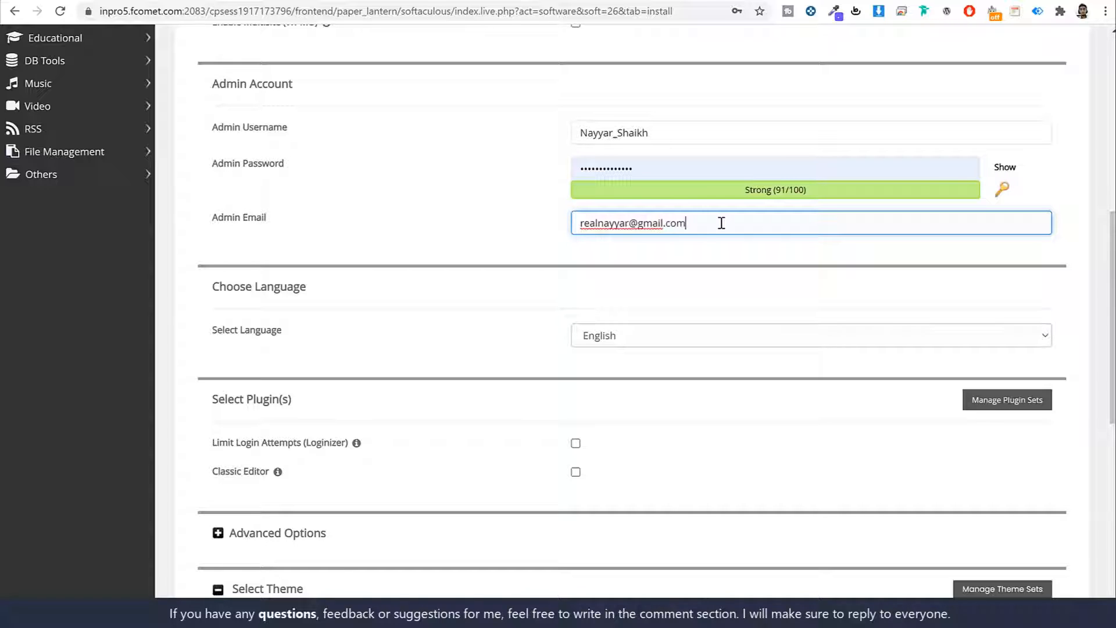
left_click(766, 289)
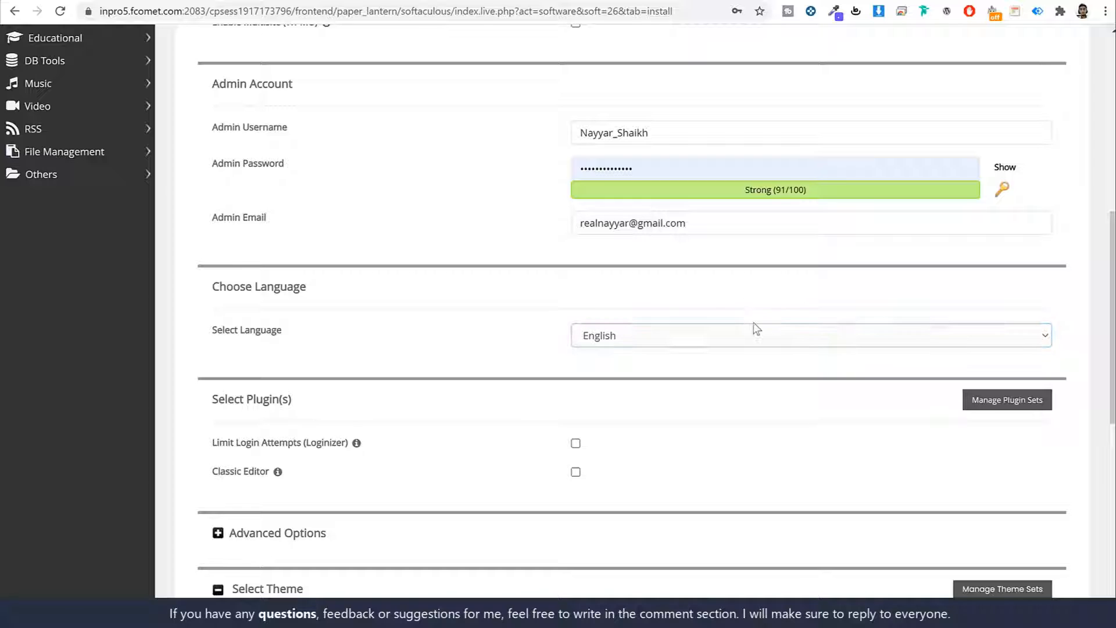
scroll(780, 343, "down", 10)
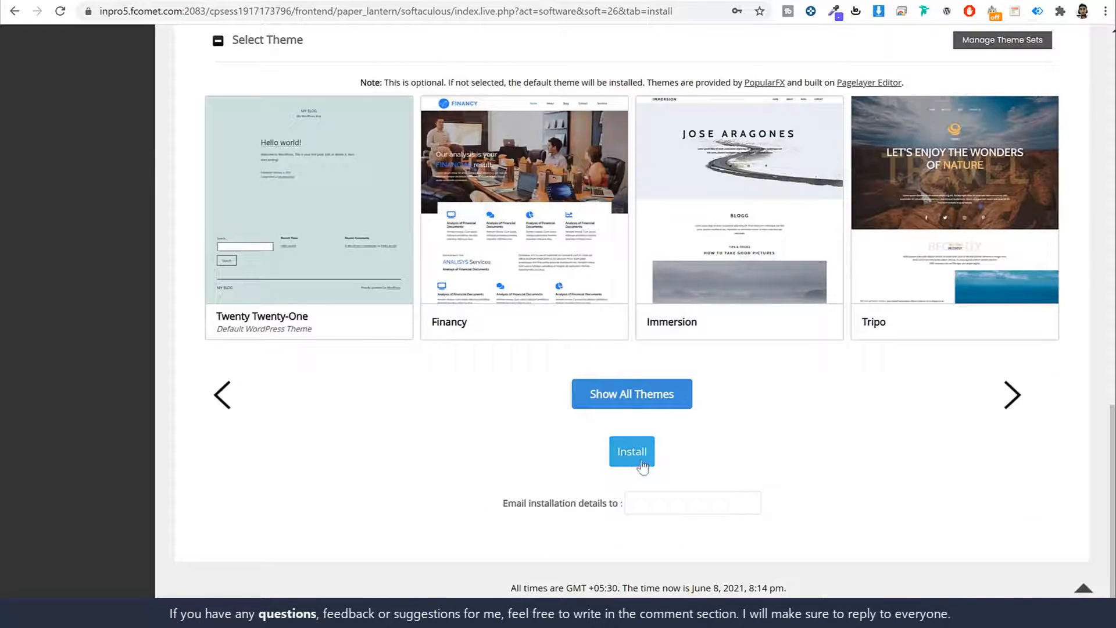
left_click(636, 456)
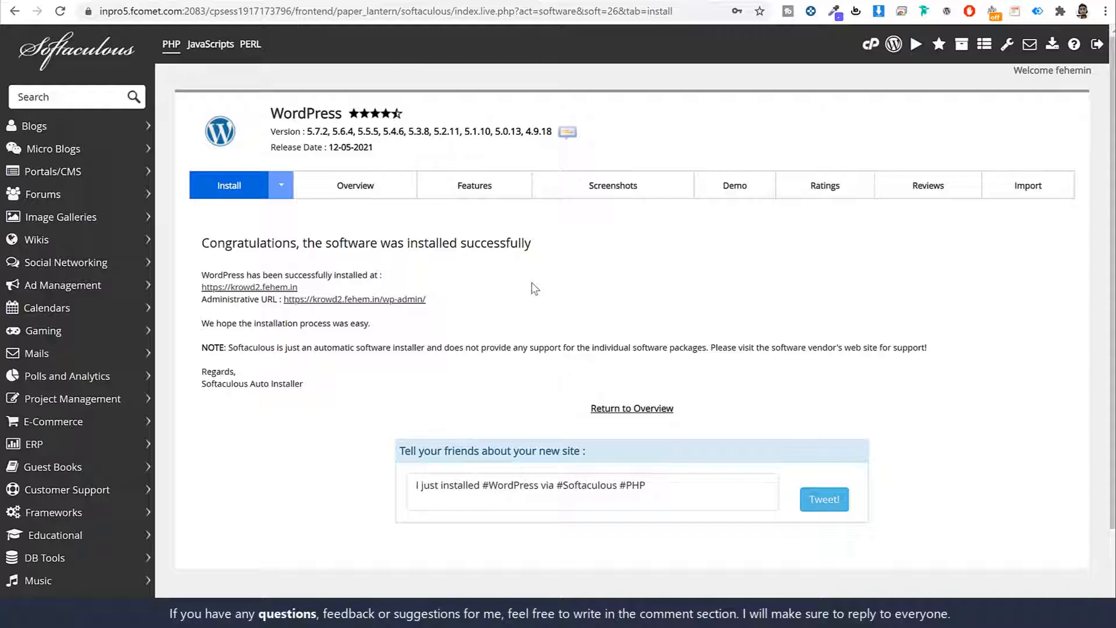
- View the new Krowd blog, then open its wp-admin dashboard from the success page
left_click(254, 288)
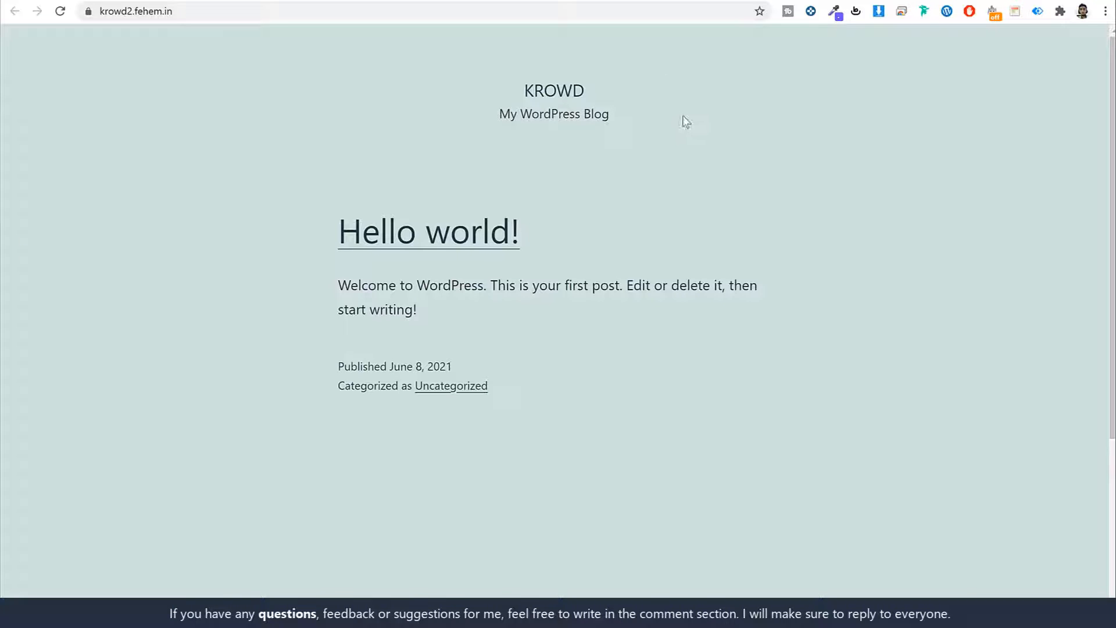
scroll(719, 228, "down", 4)
scroll(720, 229, "up", 4)
left_click(464, 2)
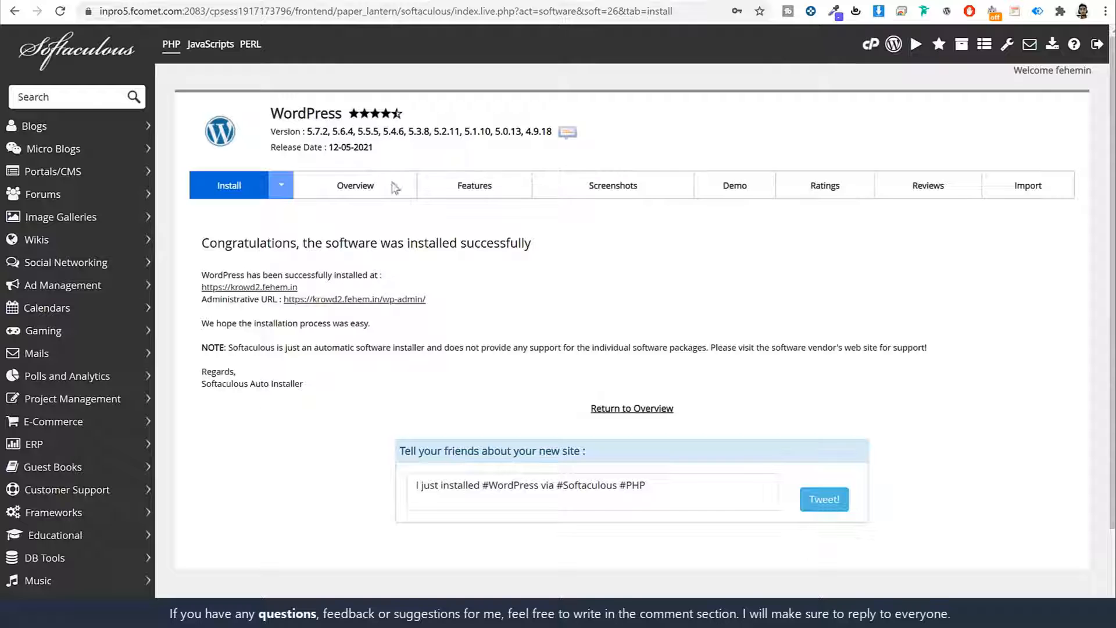
left_click(394, 300)
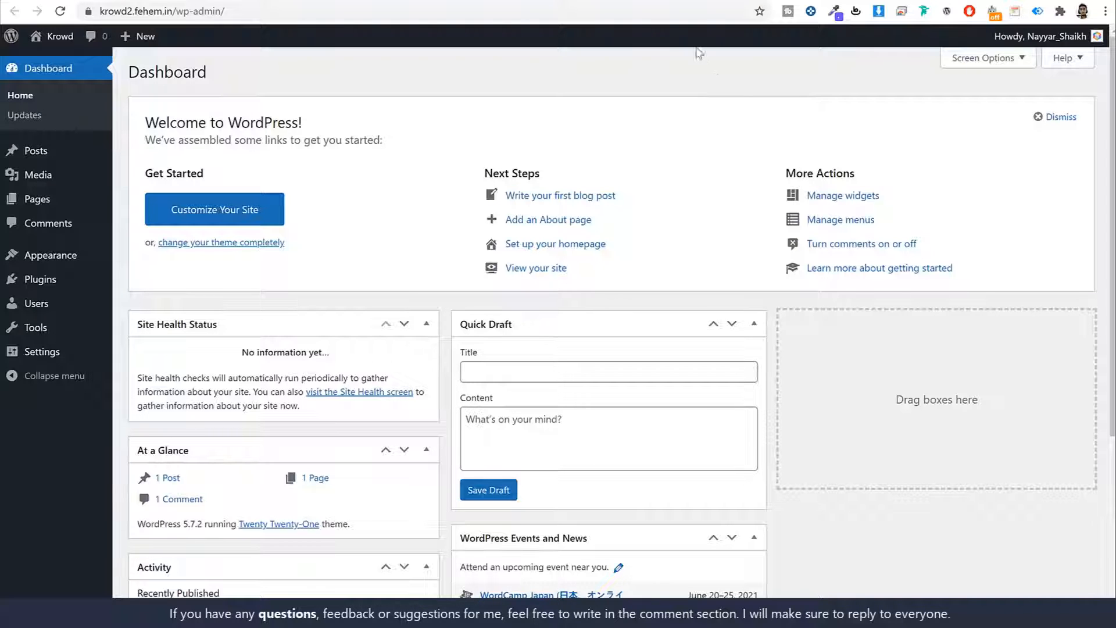
- Look over the dashboard and its /wp-admin/ address, leaving the address unchanged
scroll(756, 151, "down", 1)
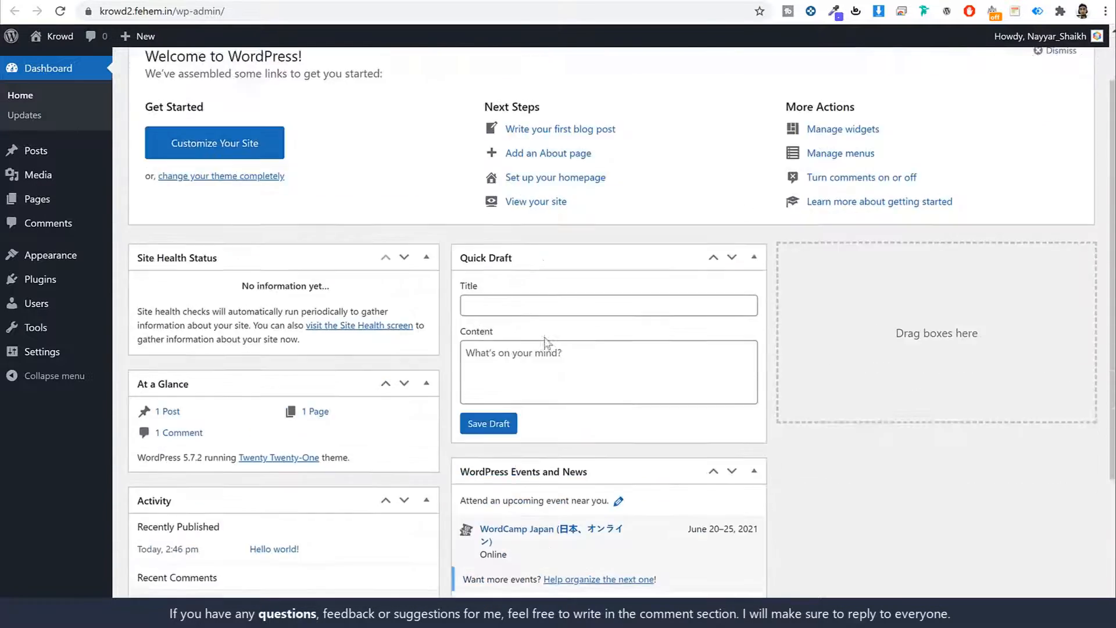
scroll(663, 225, "up", 1)
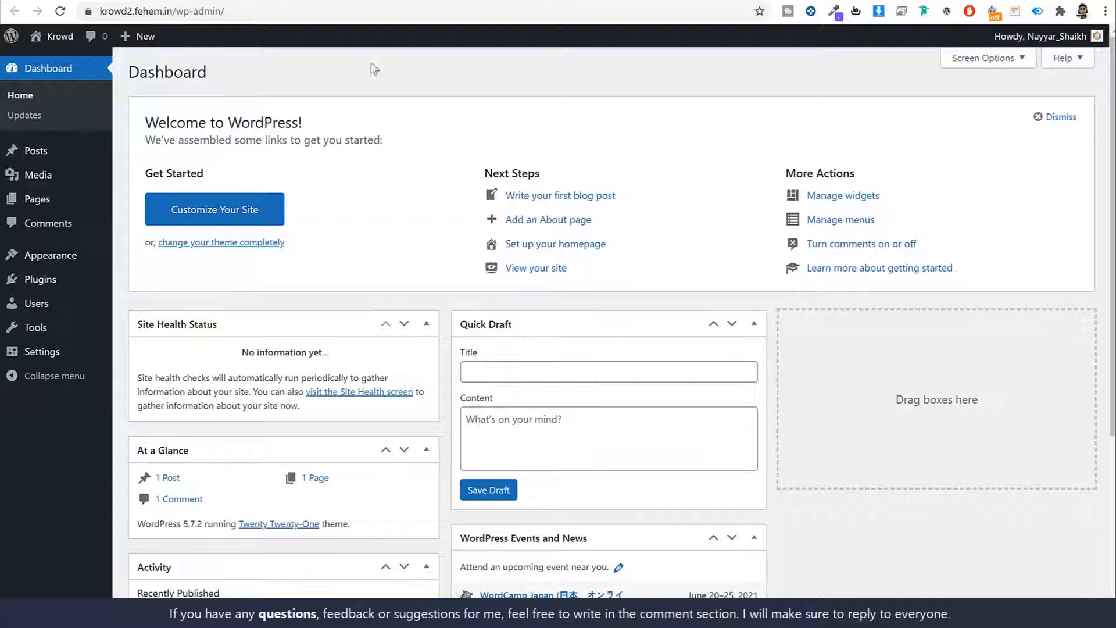
left_click(241, 16)
left_click(275, 15)
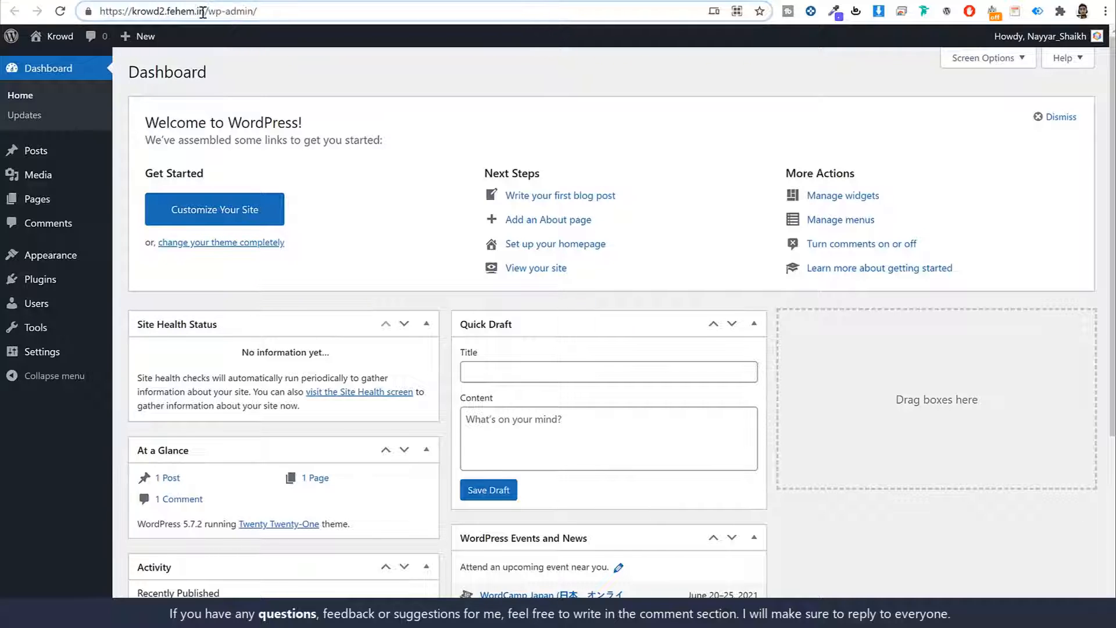
left_click_drag(203, 12, 362, 8)
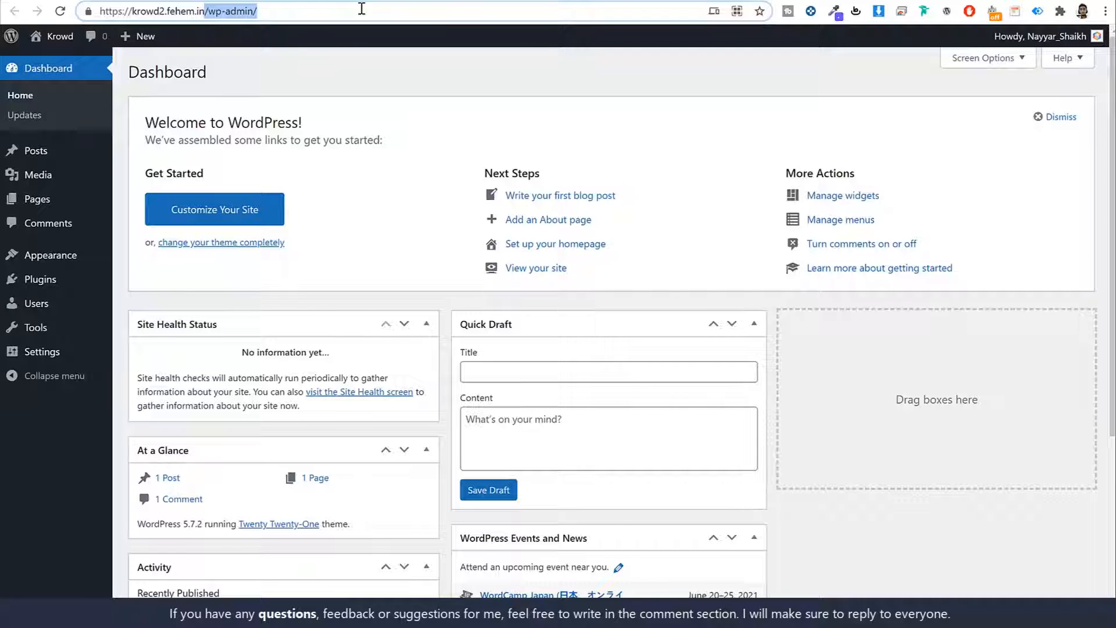
left_click(659, 86)
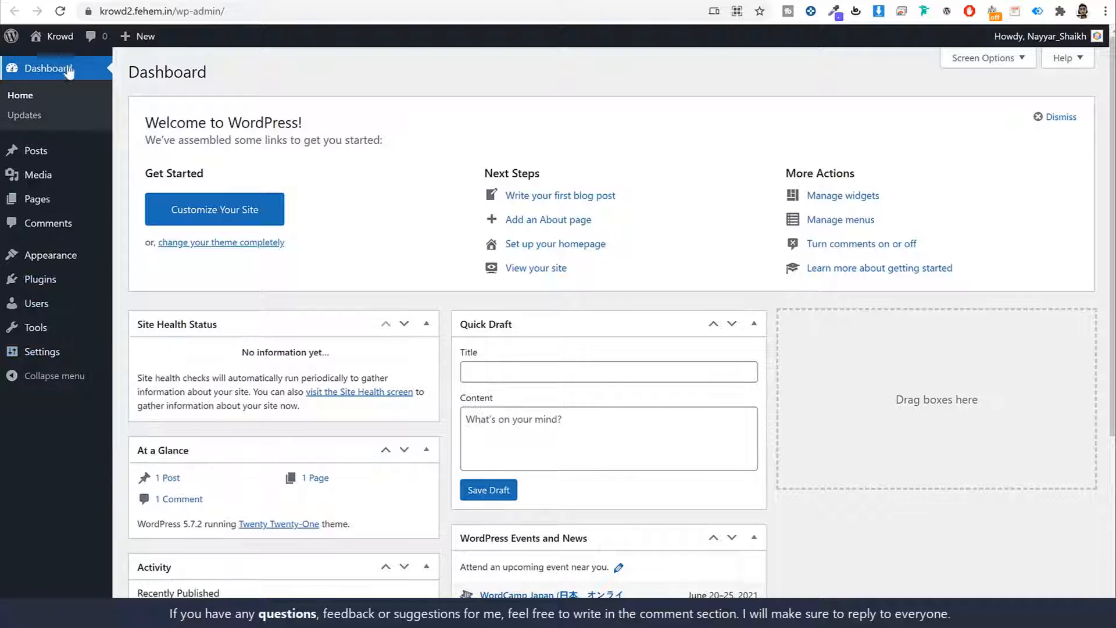
scroll(743, 293, "down", 2)
scroll(743, 294, "down", 4)
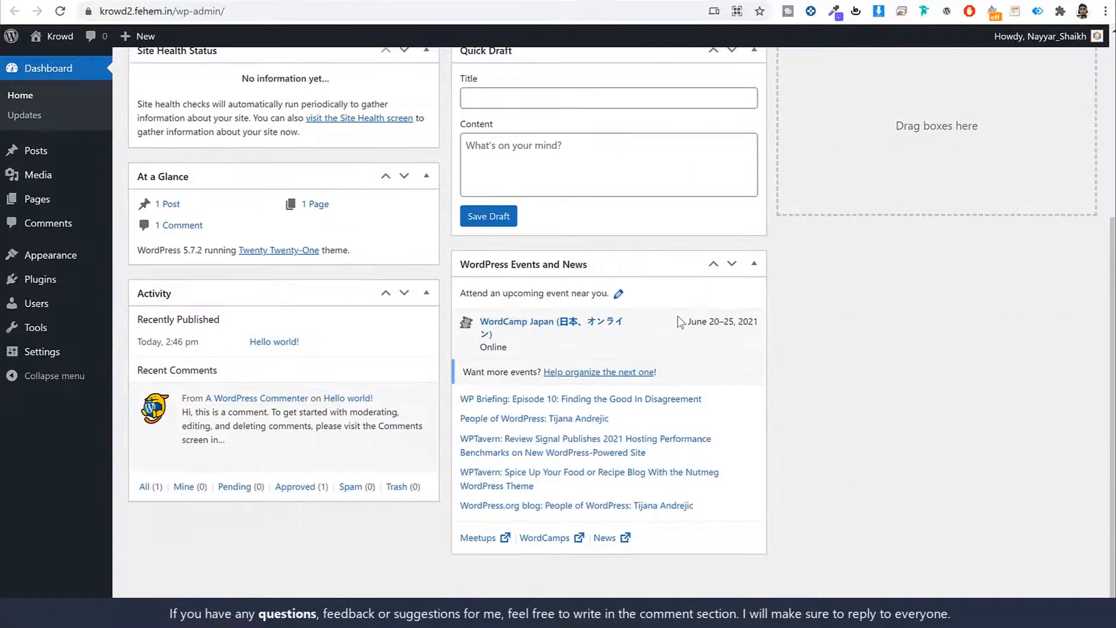
scroll(678, 316, "up", 6)
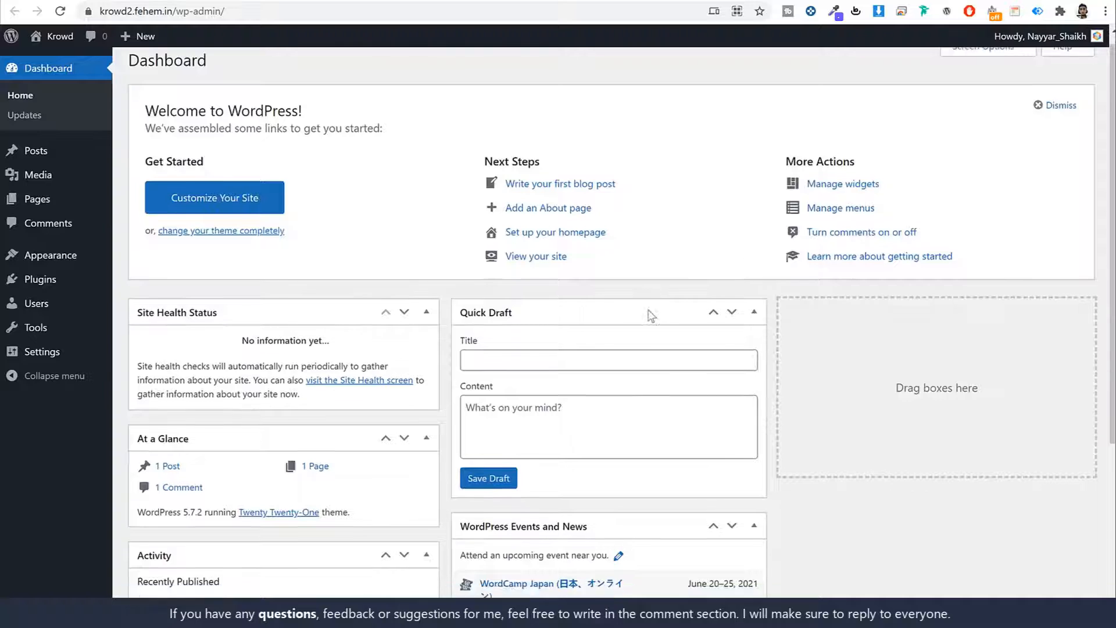
scroll(653, 314, "down", 5)
scroll(617, 324, "up", 5)
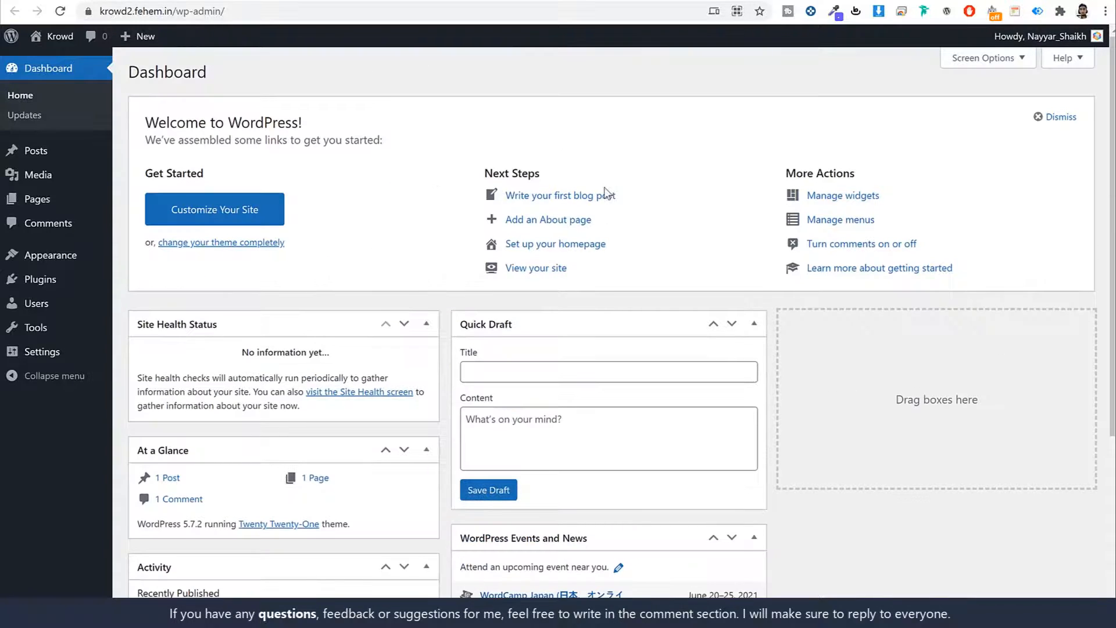
- Use Screen Options to hide Site Health Status, At a Glance, Activity, Quick Draft, Events and News, and Welcome
left_click(983, 57)
left_click(201, 121)
left_click(279, 120)
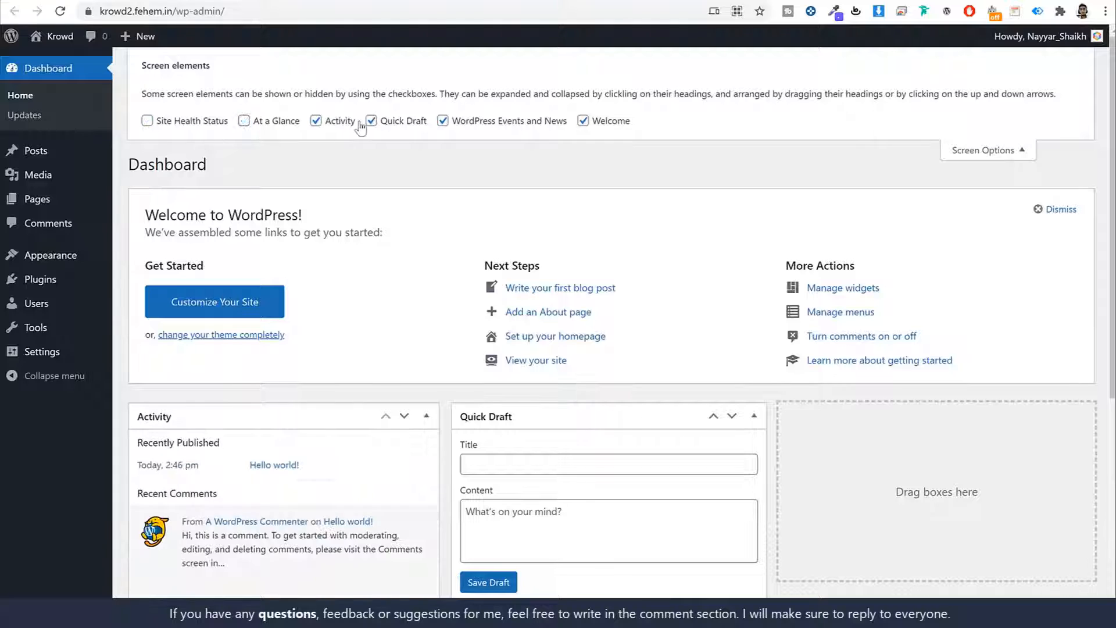
left_click(340, 120)
left_click(371, 121)
left_click(443, 120)
left_click(584, 120)
left_click(995, 151)
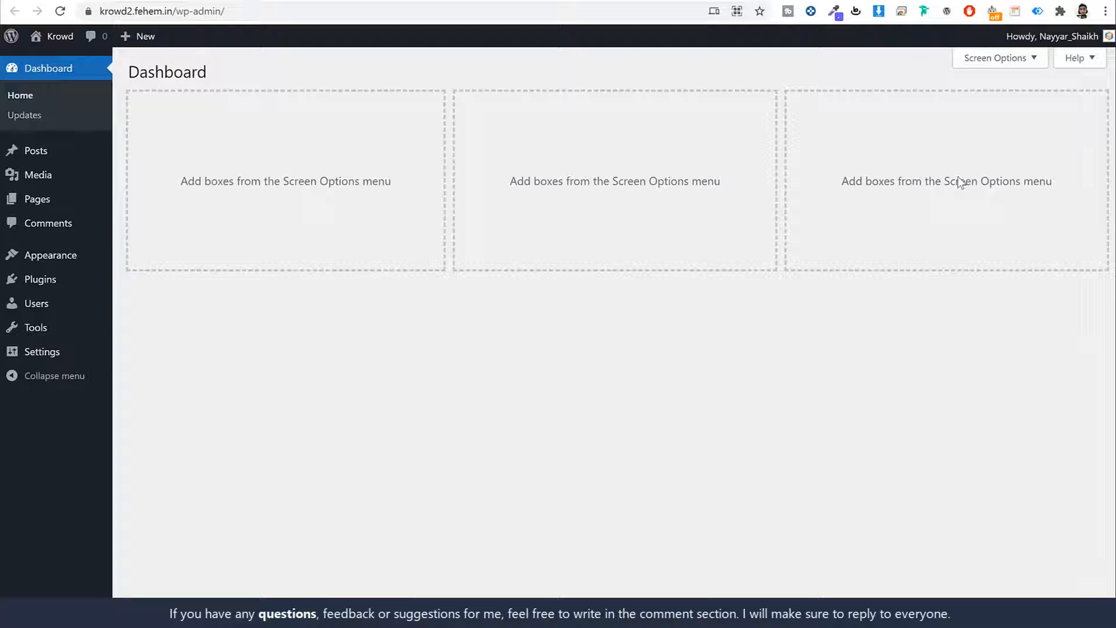
- Open the Posts list and compare it with the finished Krowd demo site
left_click(36, 154)
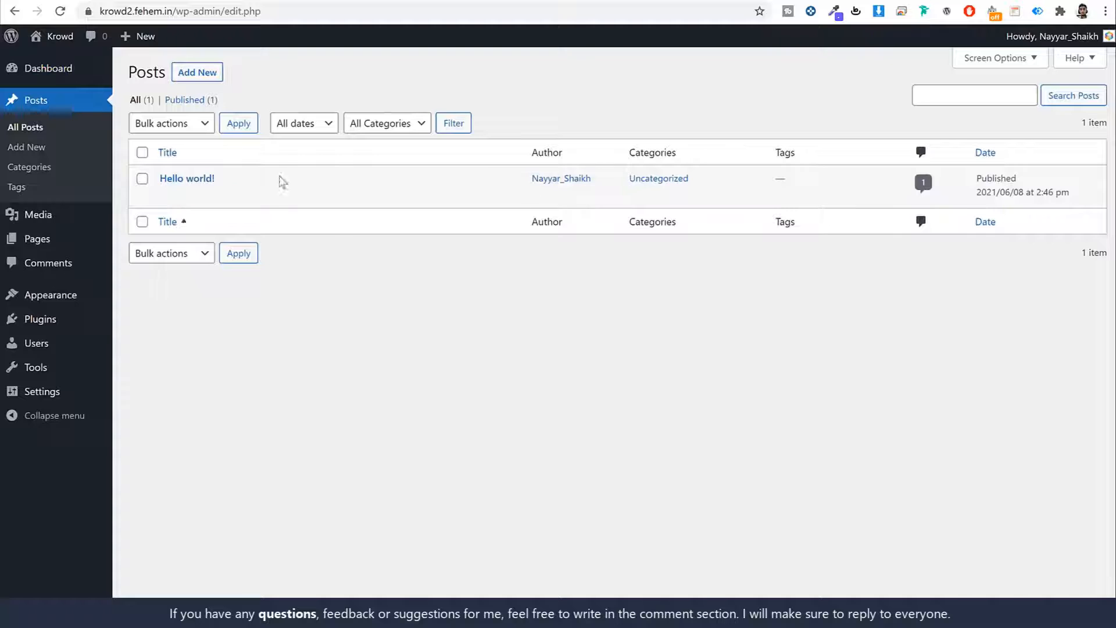
left_click(102, 2)
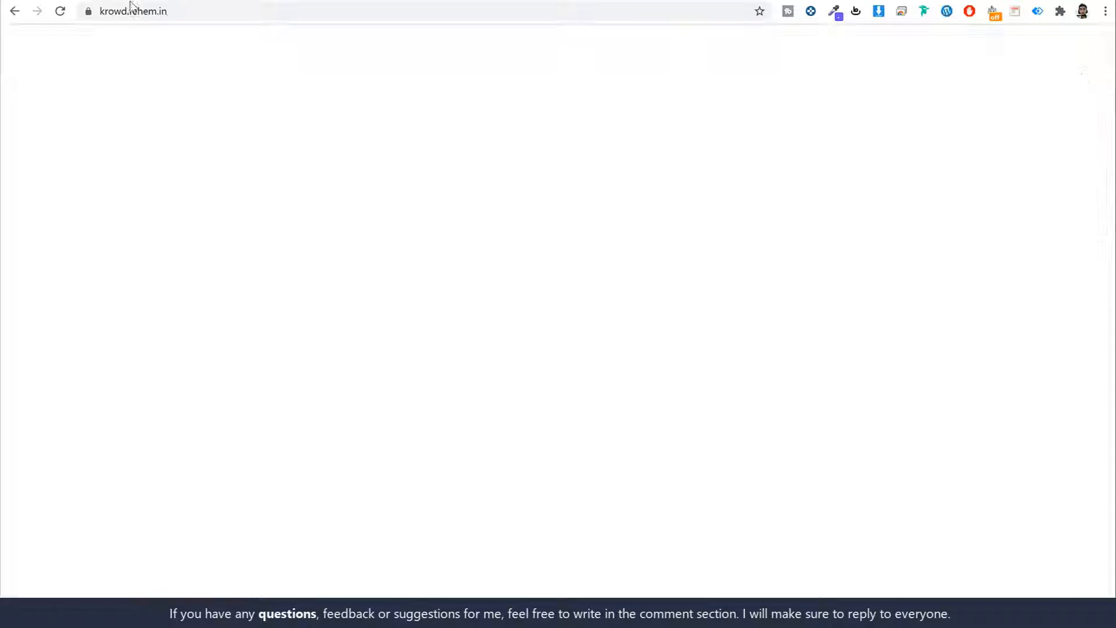
scroll(892, 331, "down", 20)
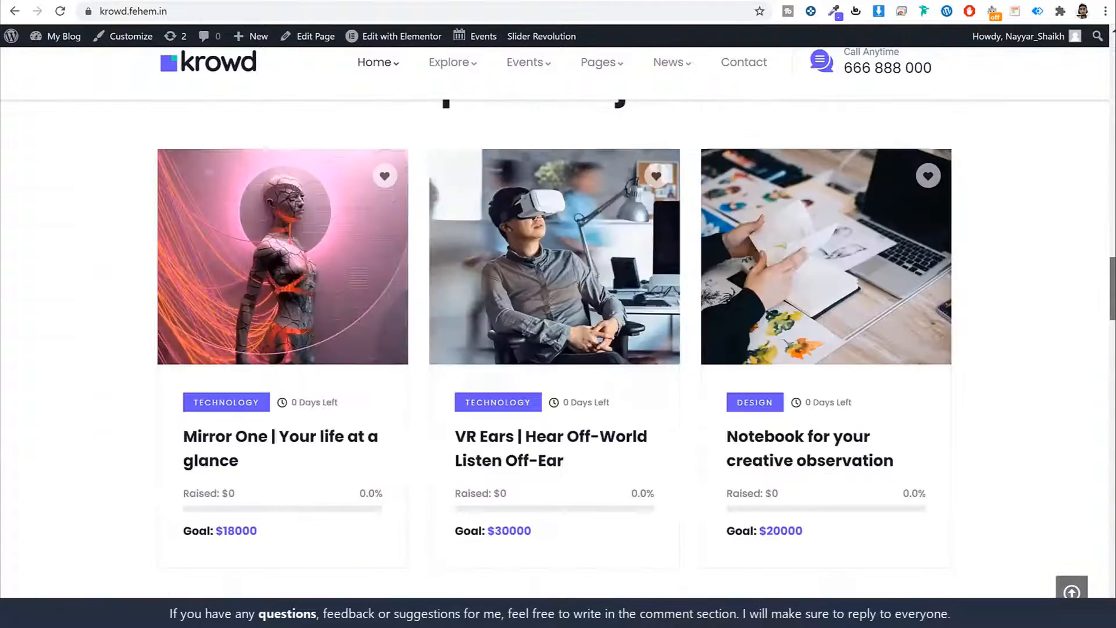
scroll(889, 334, "down", 20)
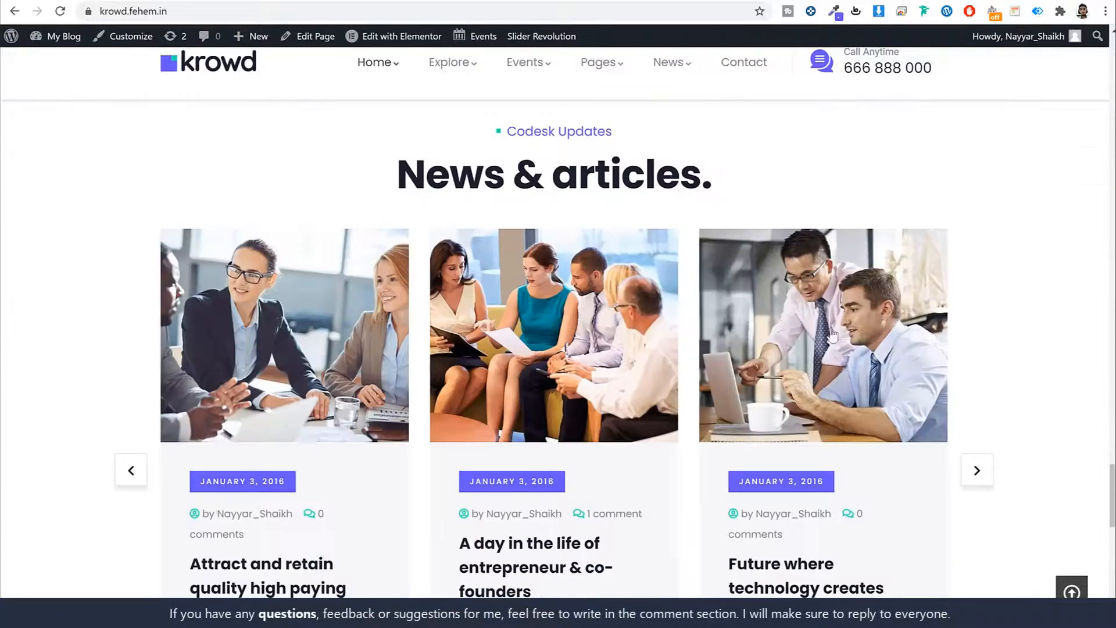
scroll(613, 382, "down", 3)
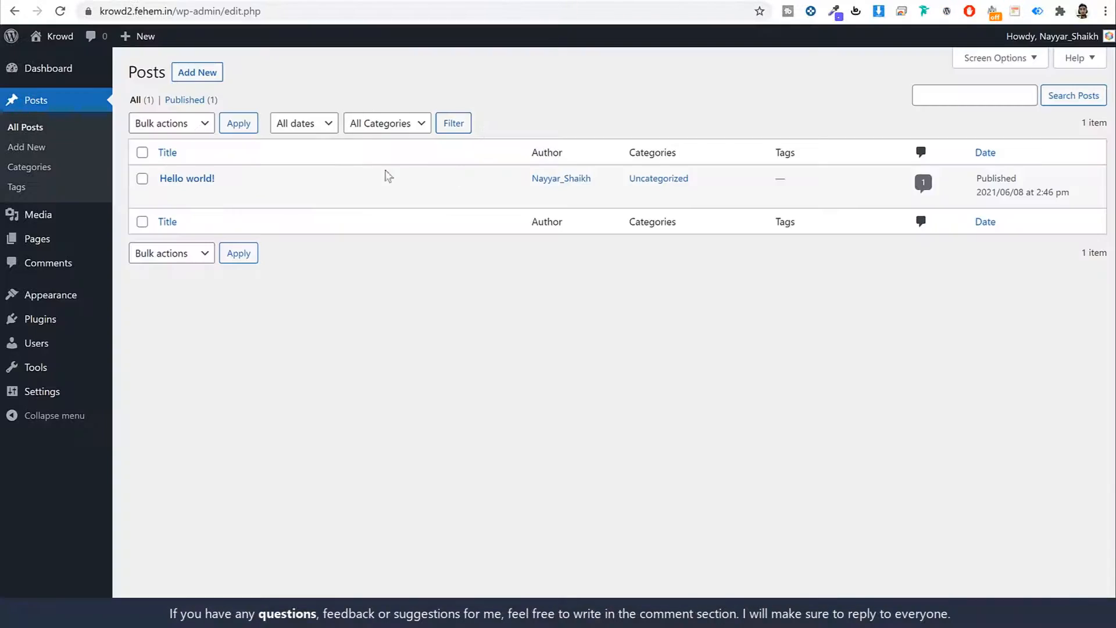
- Review the default Media library, Pages and Comments, then go to Appearance > Themes
left_click(93, 217)
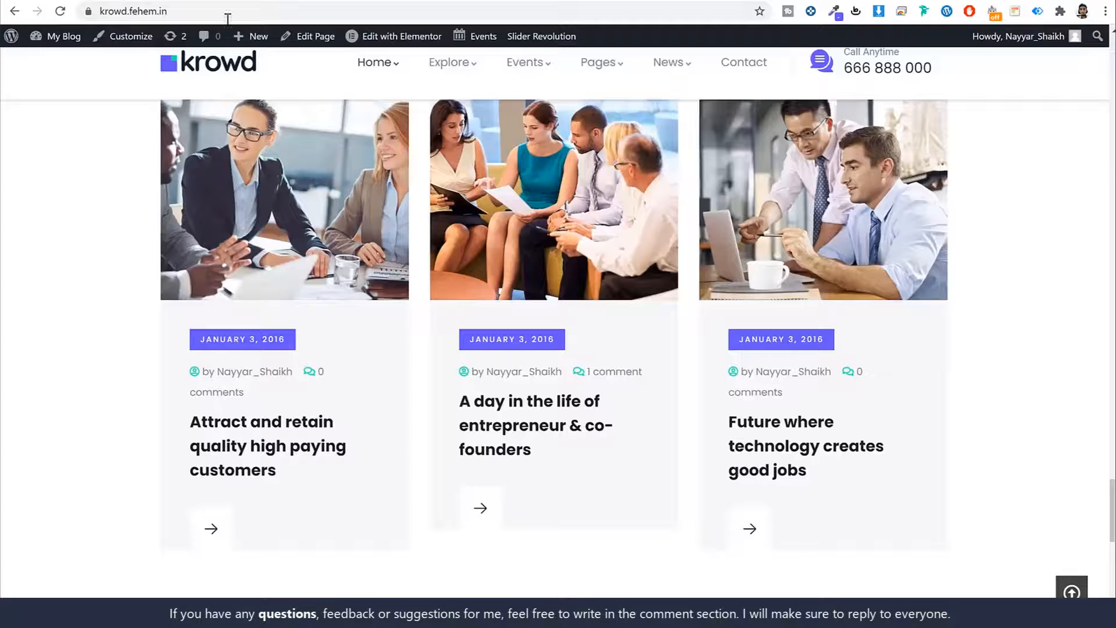
scroll(853, 300, "up", 10)
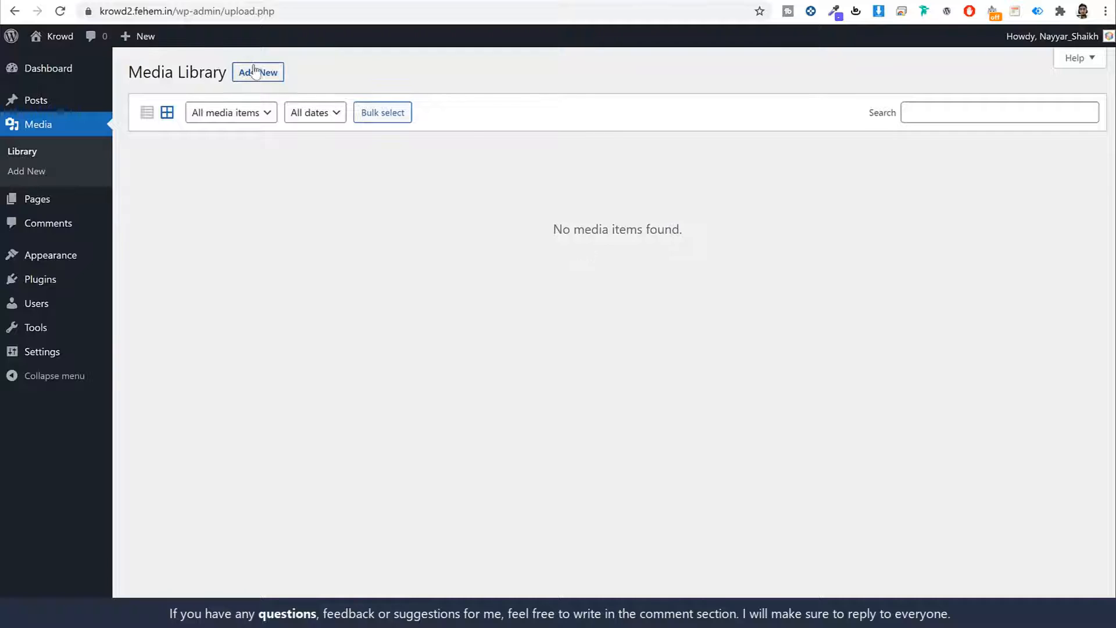
left_click(51, 205)
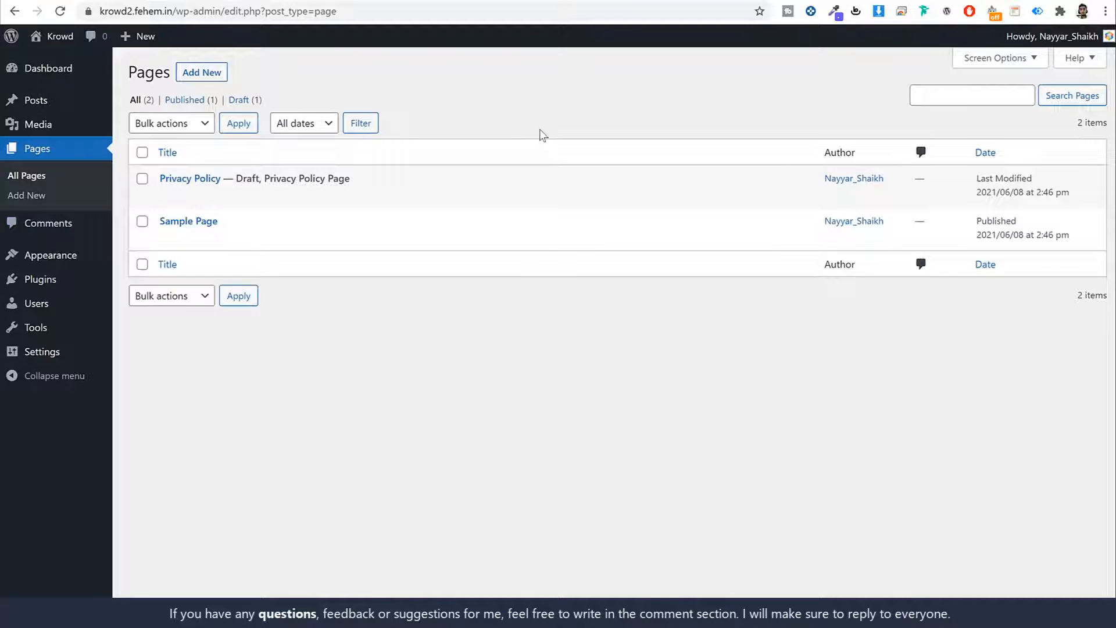
left_click(65, 227)
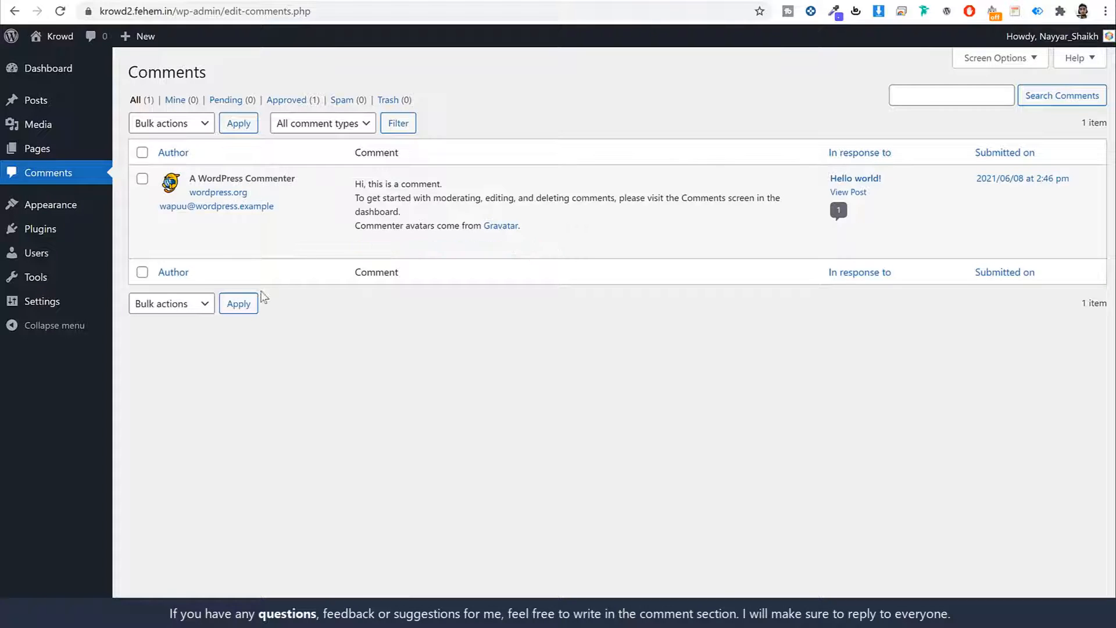
left_click(71, 211)
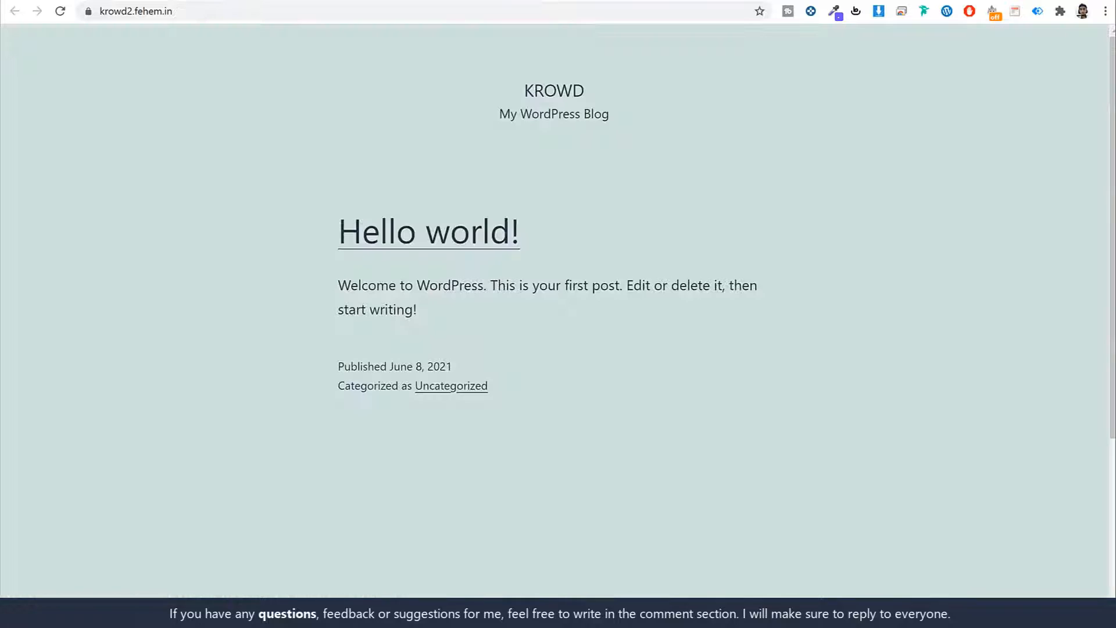
- Activate the Twenty Twenty theme and scroll through the resulting front page
scroll(759, 285, "down", 3)
scroll(762, 288, "up", 3)
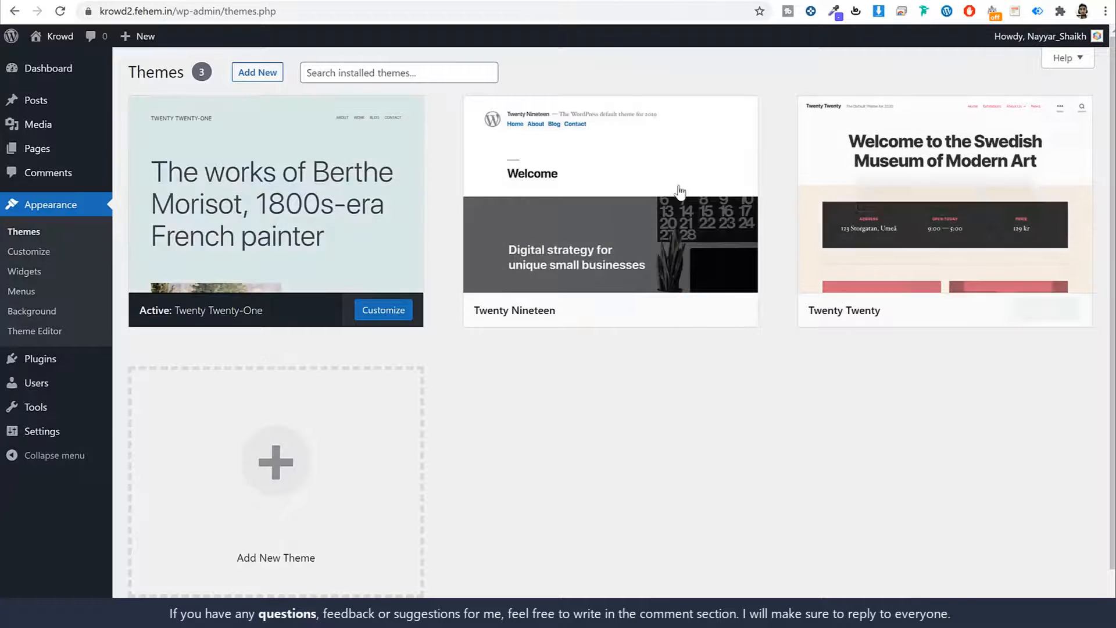
mouse_move(689, 165)
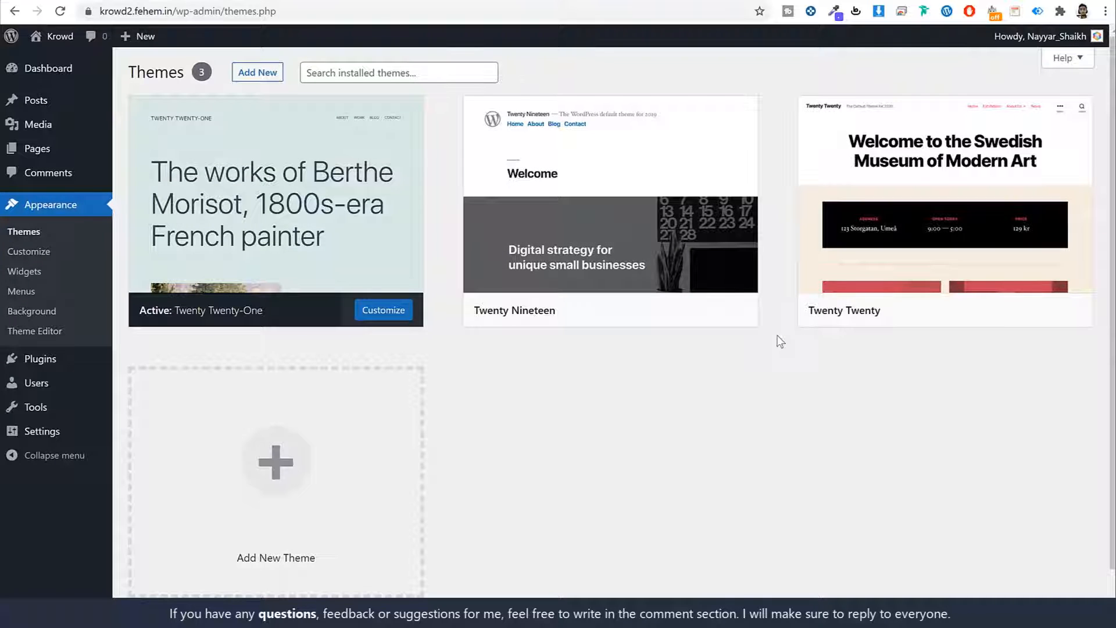
mouse_move(221, 323)
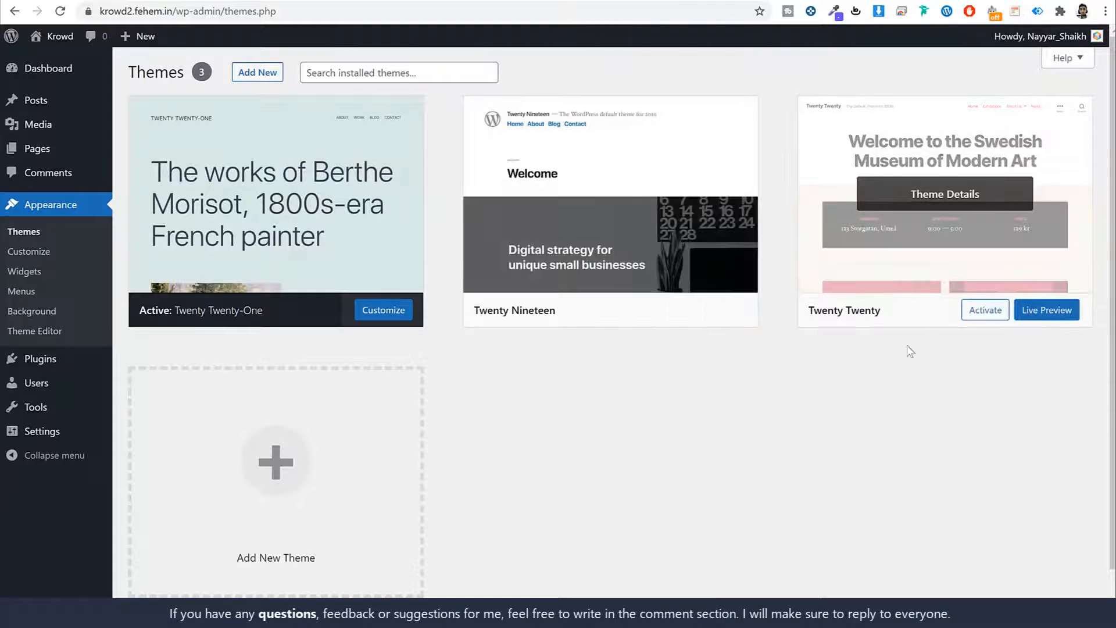
left_click(991, 317)
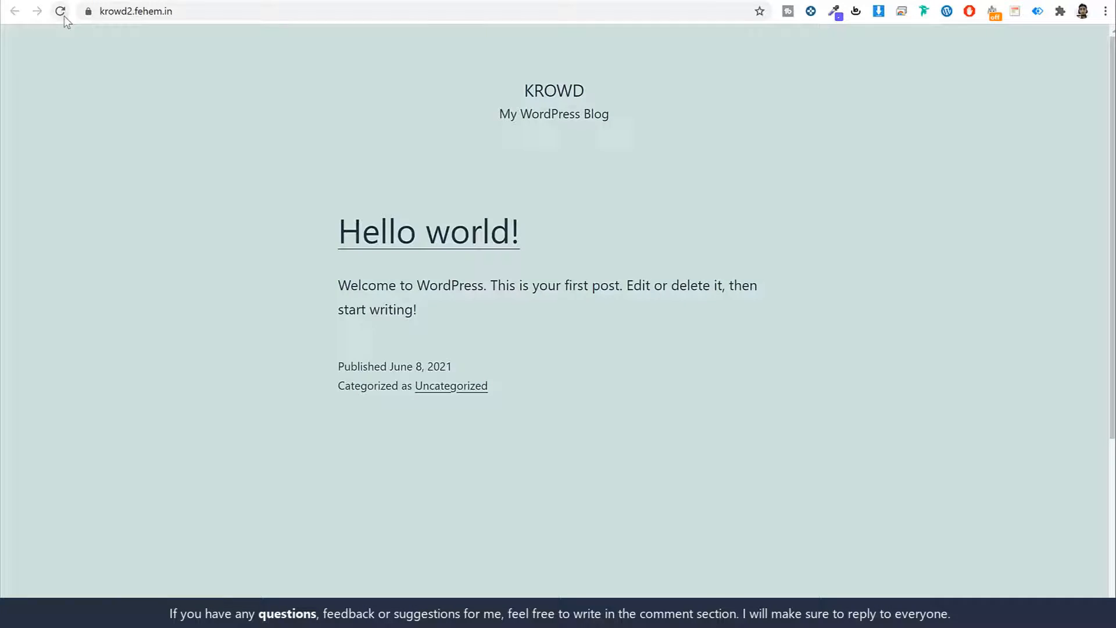
left_click(64, 16)
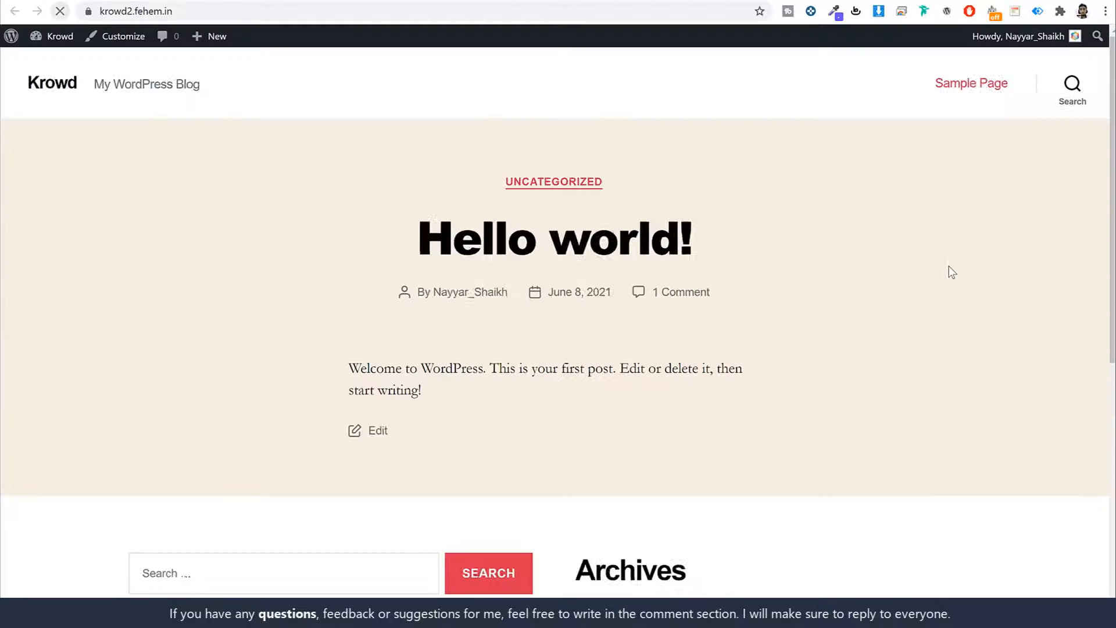
scroll(951, 285, "down", 8)
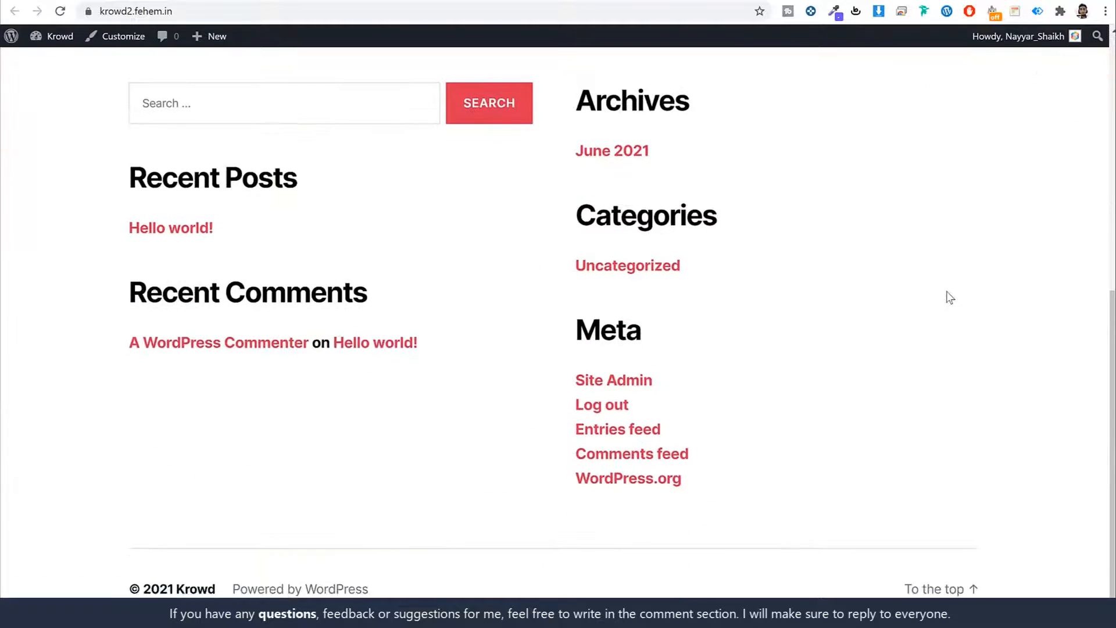
scroll(948, 293, "up", 8)
scroll(951, 297, "down", 9)
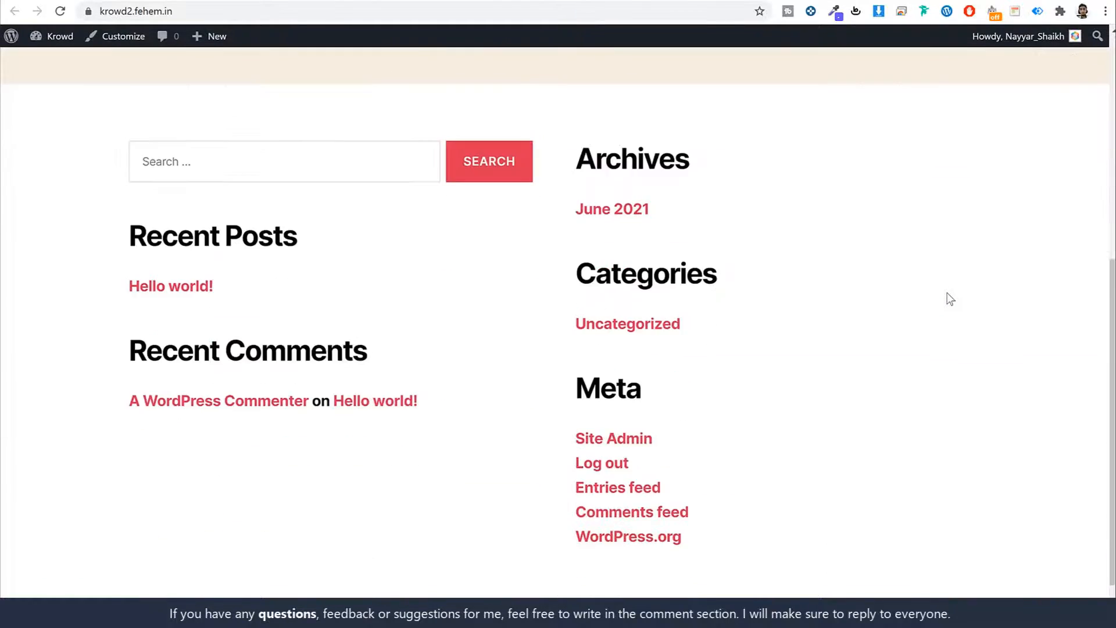
scroll(948, 296, "up", 8)
scroll(951, 304, "up", 1)
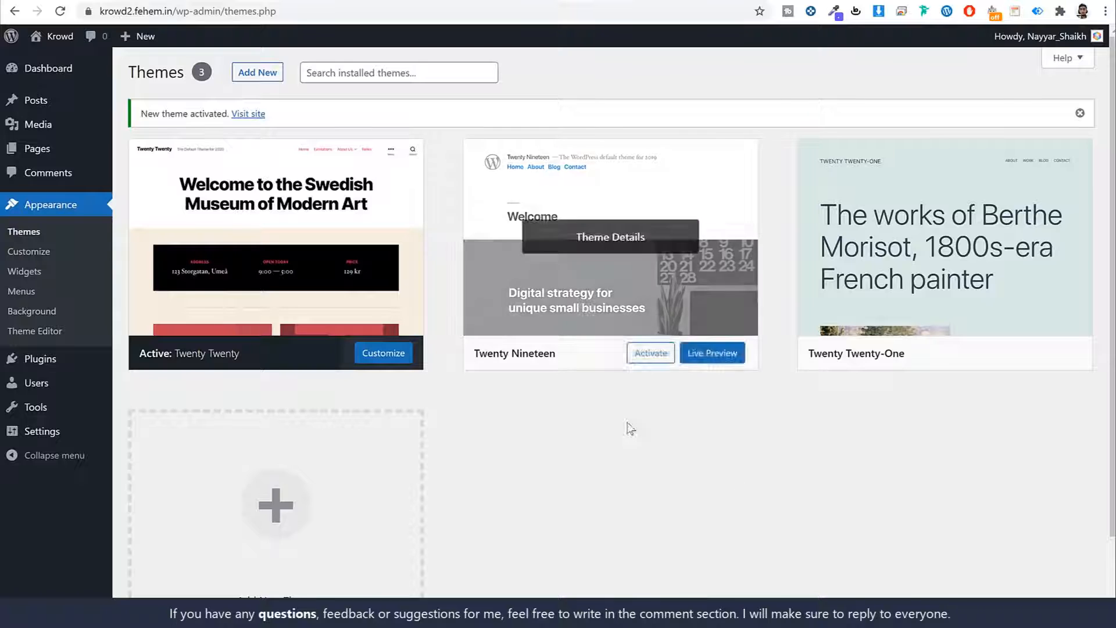
- Delete the Twenty Nineteen and Twenty Twenty-One themes
left_click(735, 237)
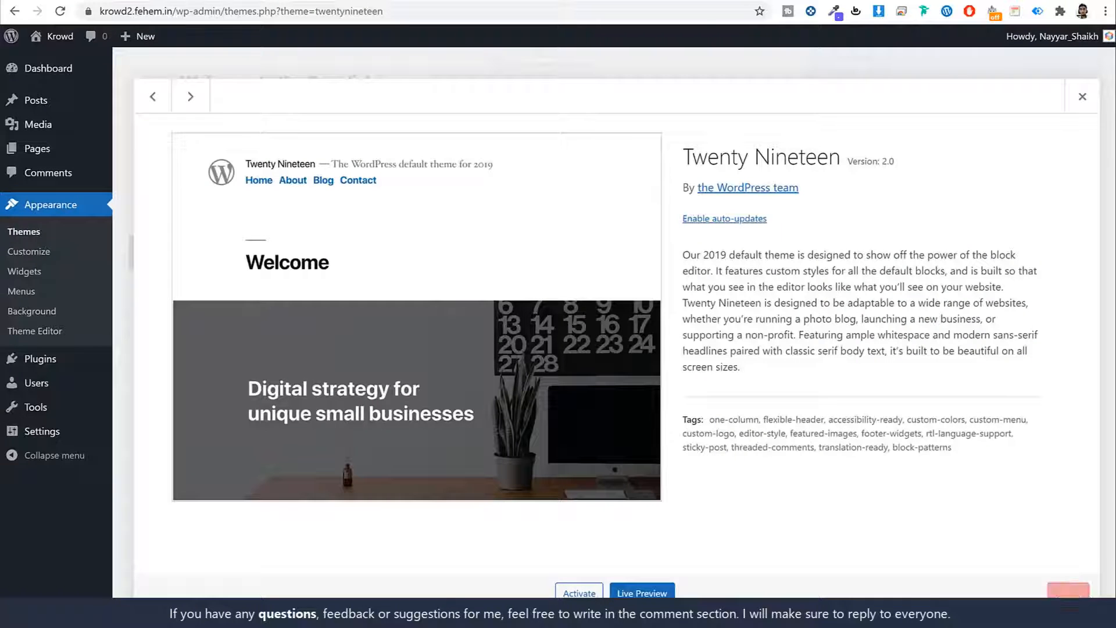
left_click(1068, 593)
left_click(625, 120)
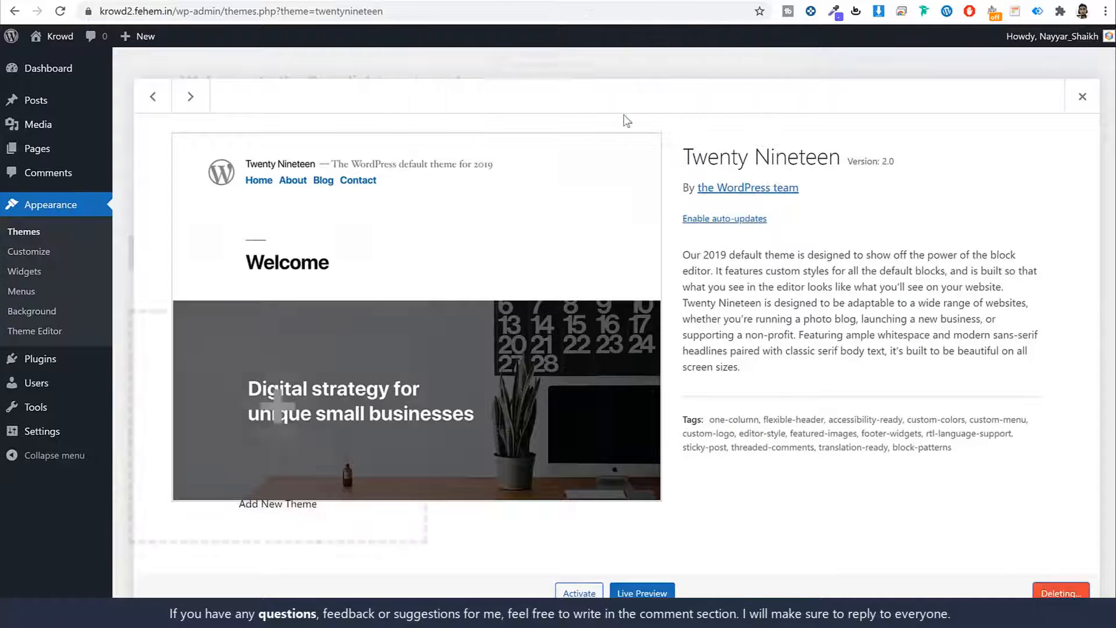
left_click(622, 200)
left_click(1085, 593)
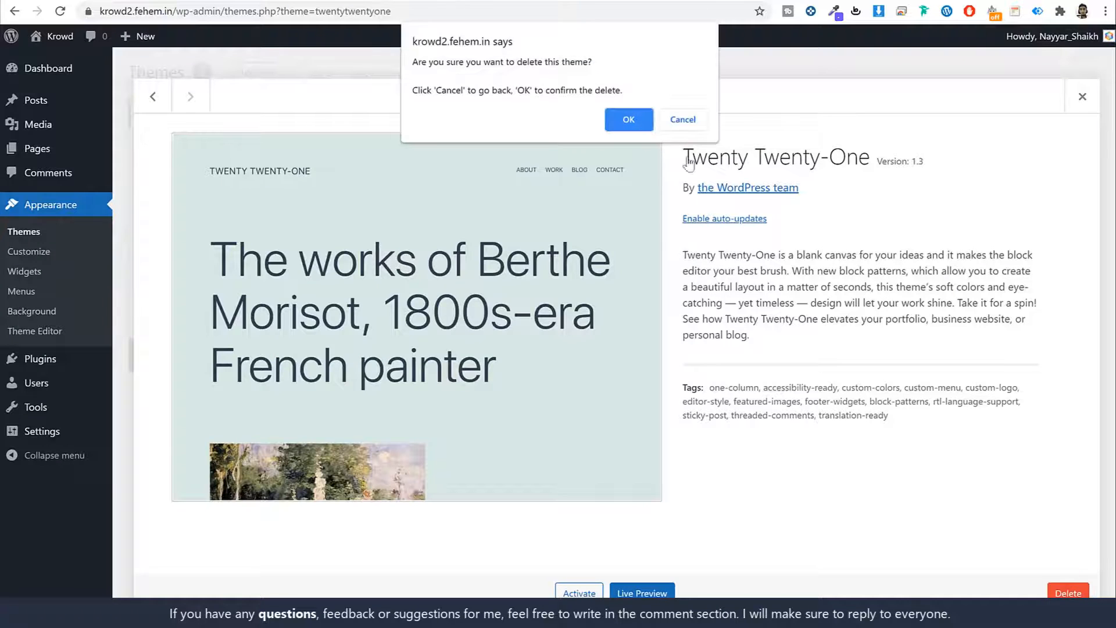
left_click(634, 121)
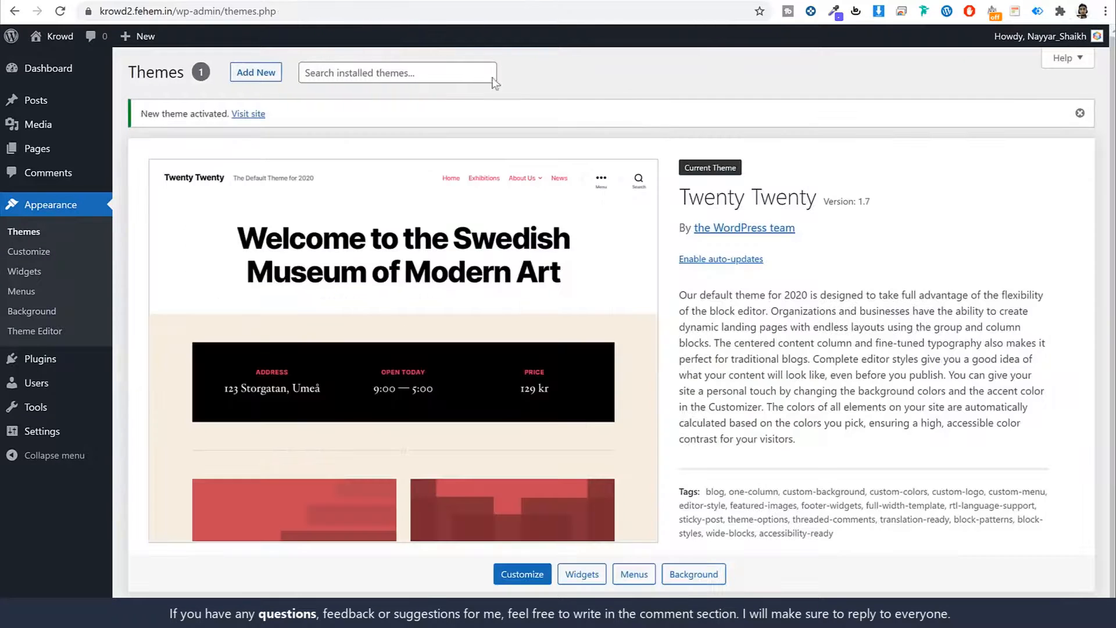
- Bulk-delete the Akismet Anti-Spam and Hello Dolly plugins
scroll(166, 228, "down", 1)
left_click(58, 358)
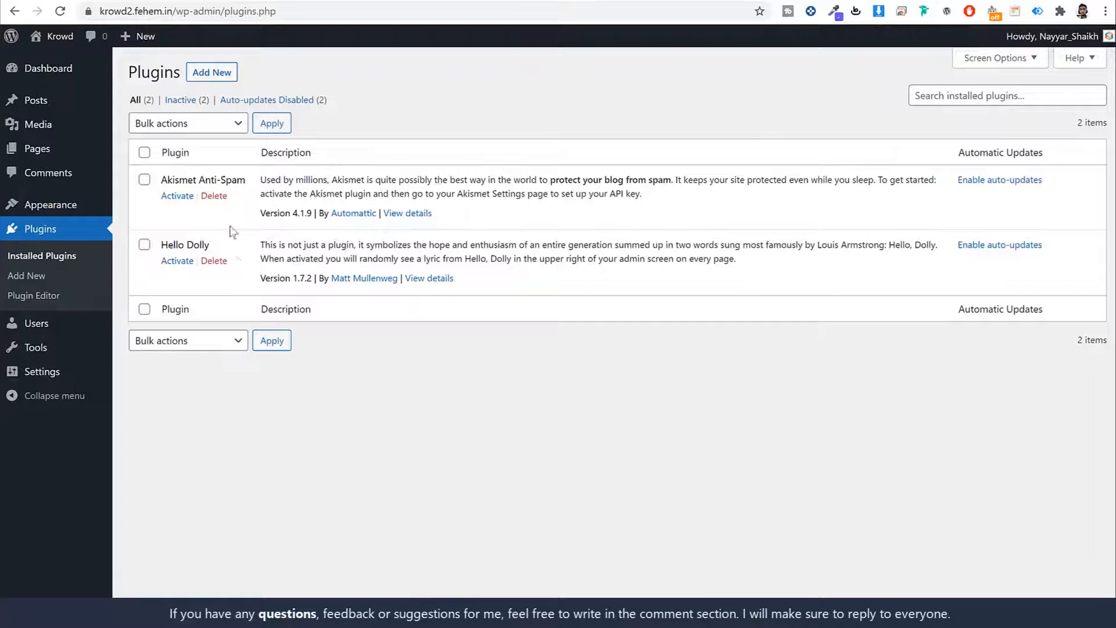
left_click(145, 152)
left_click(173, 123)
left_click(175, 195)
left_click(272, 123)
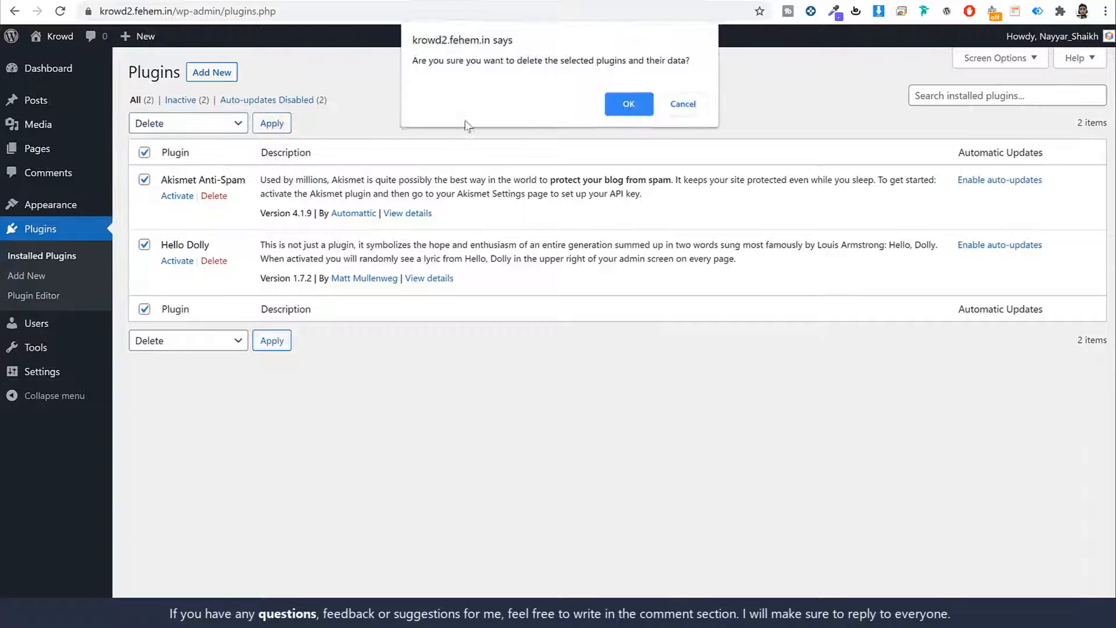
left_click(631, 103)
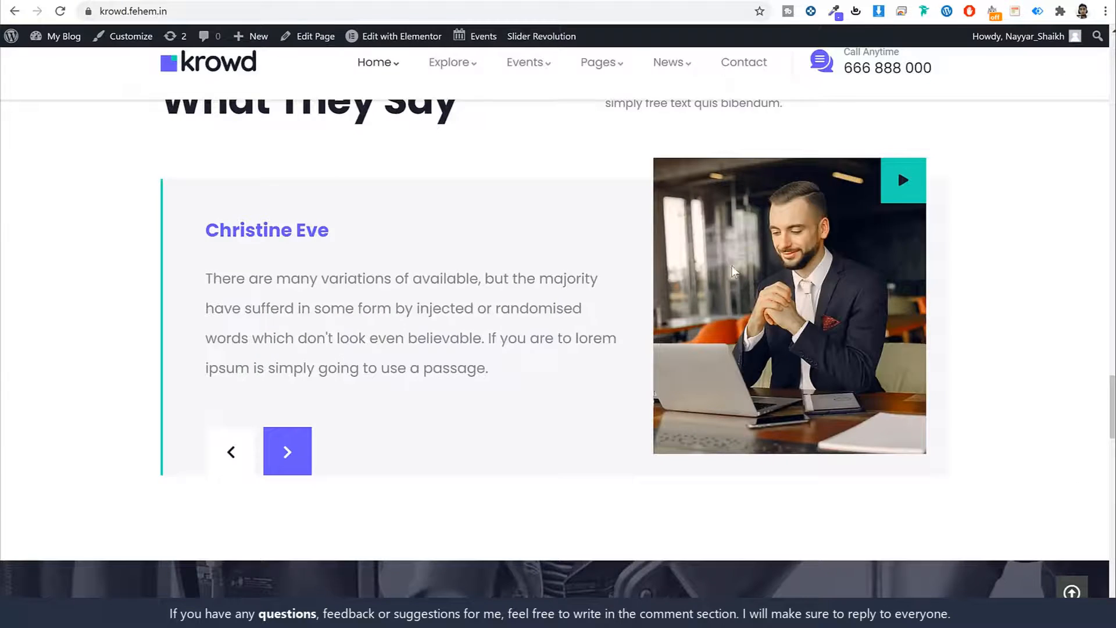
- Confirm the Plugins list no longer shows either plugin, then go to Settings > General
scroll(751, 294, "up", 15)
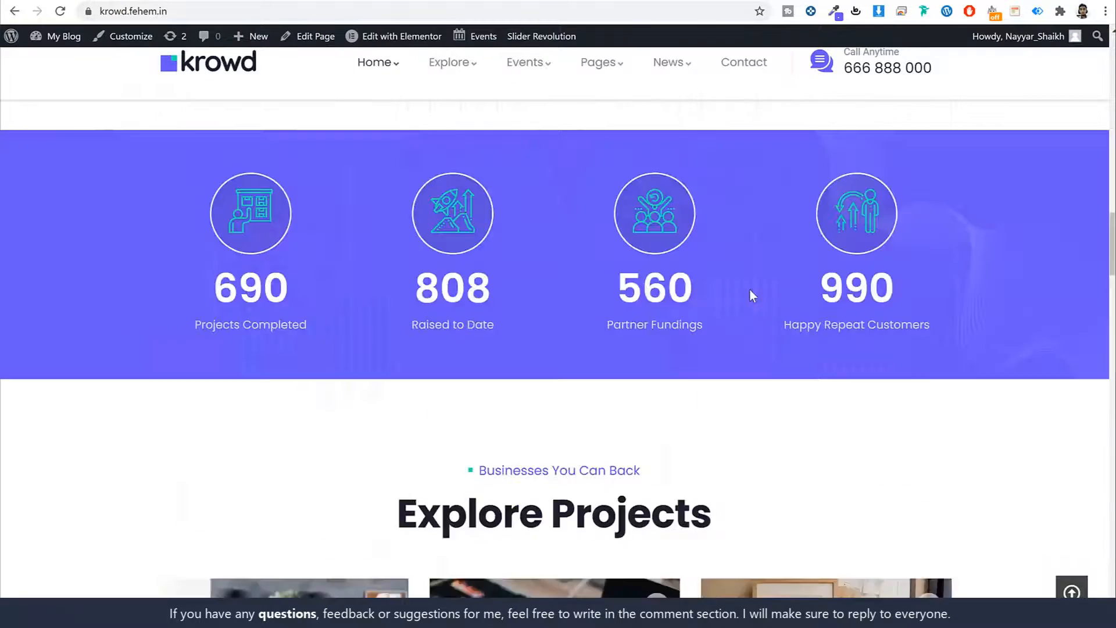
scroll(750, 293, "down", 15)
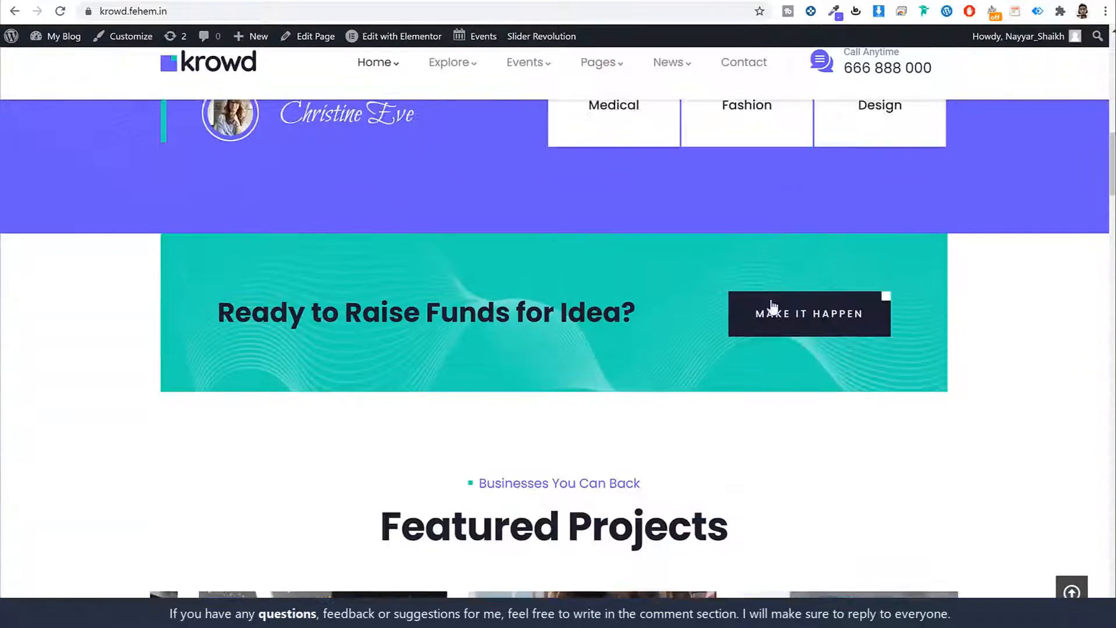
scroll(599, 280, "down", 6)
scroll(604, 274, "up", 4)
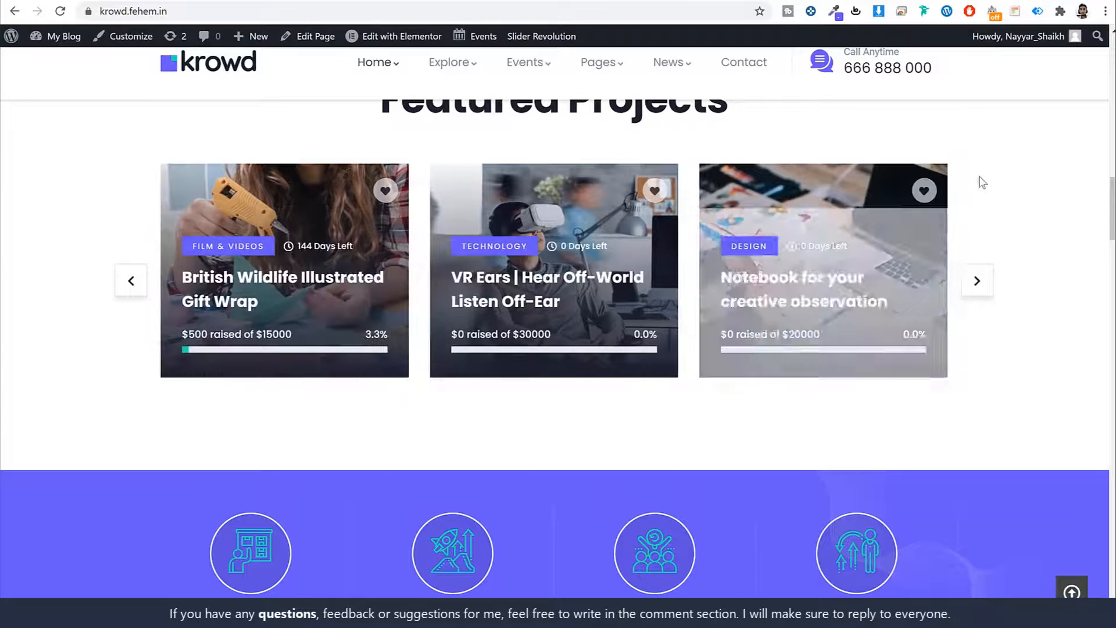
scroll(1041, 291, "up", 10)
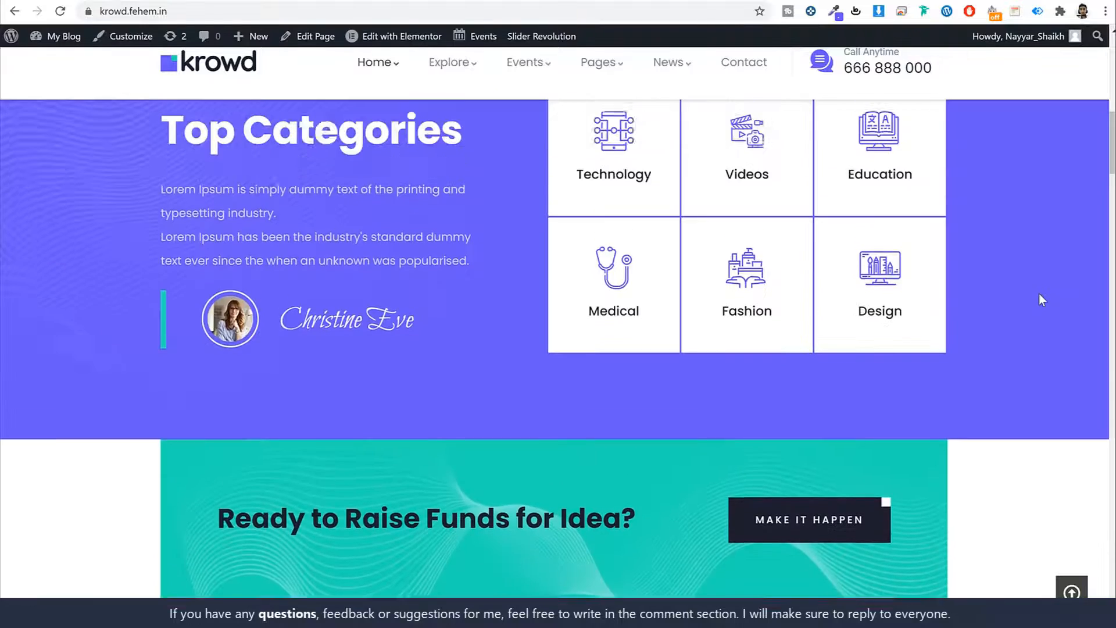
scroll(1041, 300, "up", 5)
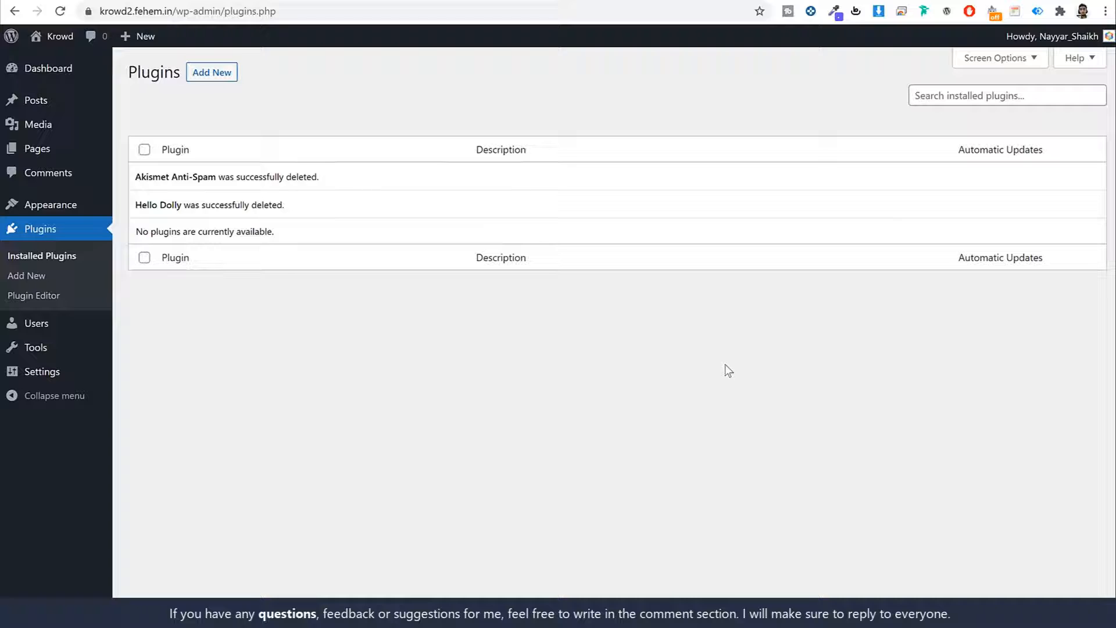
left_click(64, 374)
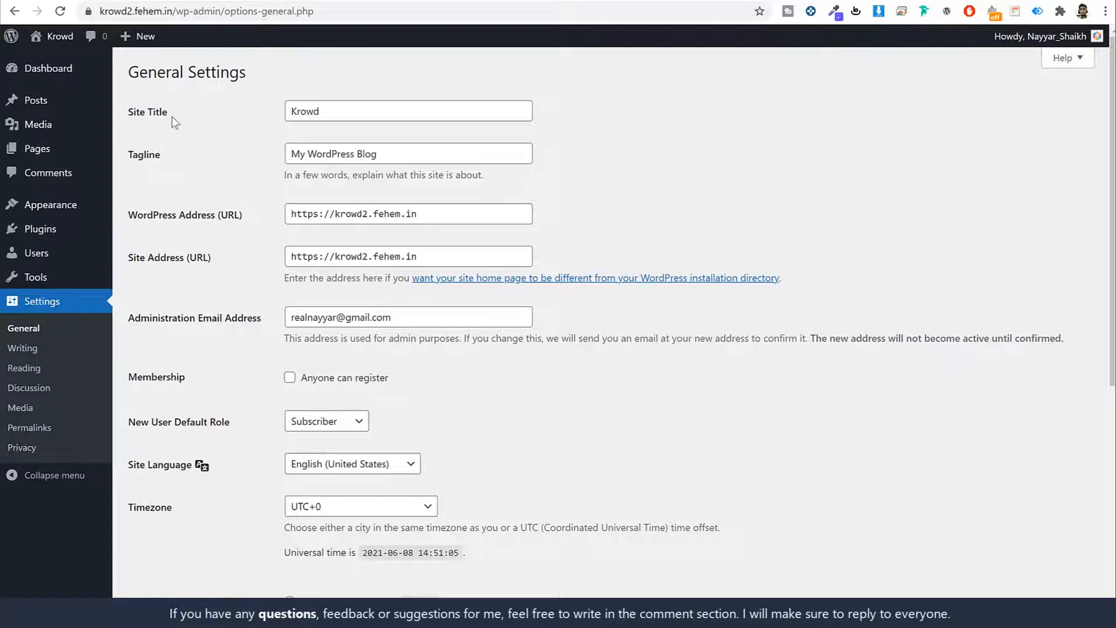
- Review the Site Title, Tagline and administration email fields in General Settings
left_click_drag(174, 116, 126, 113)
left_click_drag(172, 154, 132, 157)
left_click(803, 134)
scroll(819, 159, "down", 4)
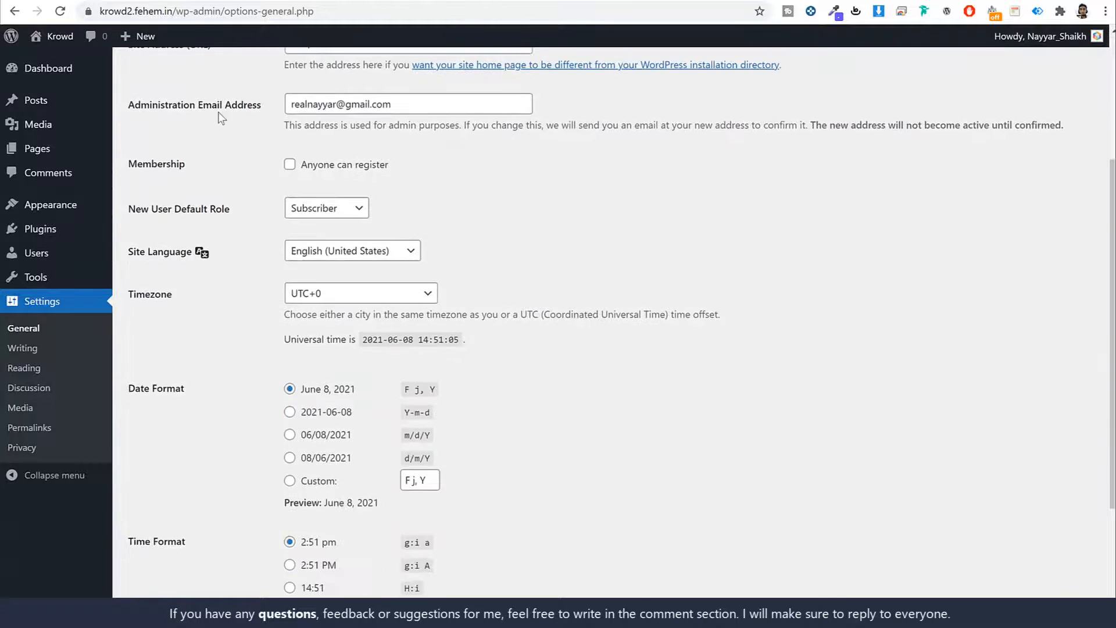
left_click(439, 108)
triple_click(425, 108)
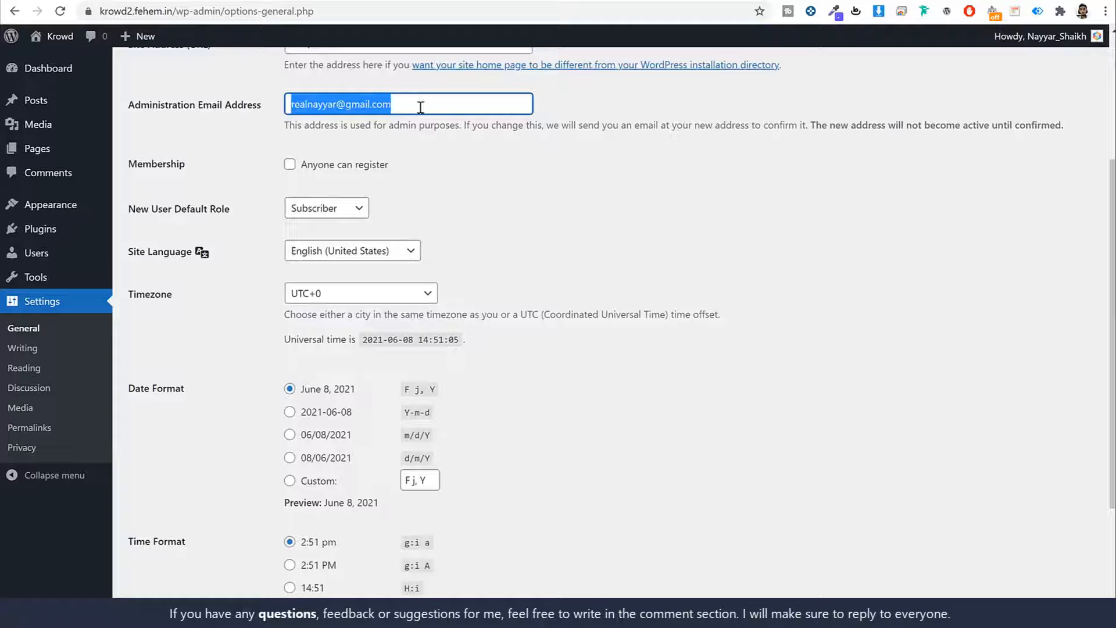
left_click(504, 168)
left_click(448, 112)
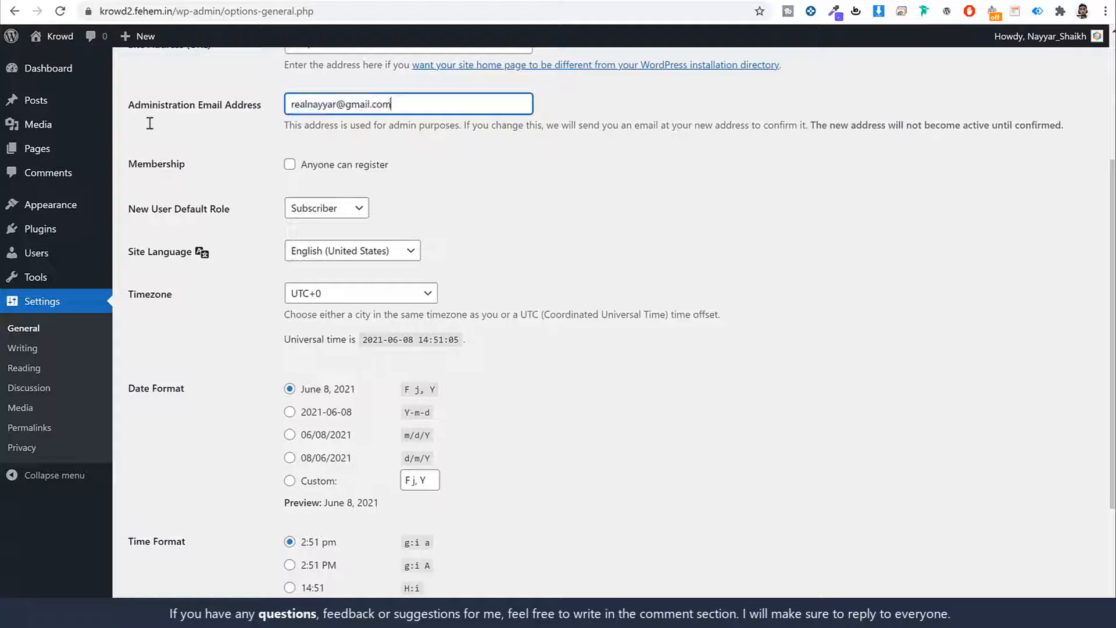
triple_click(477, 113)
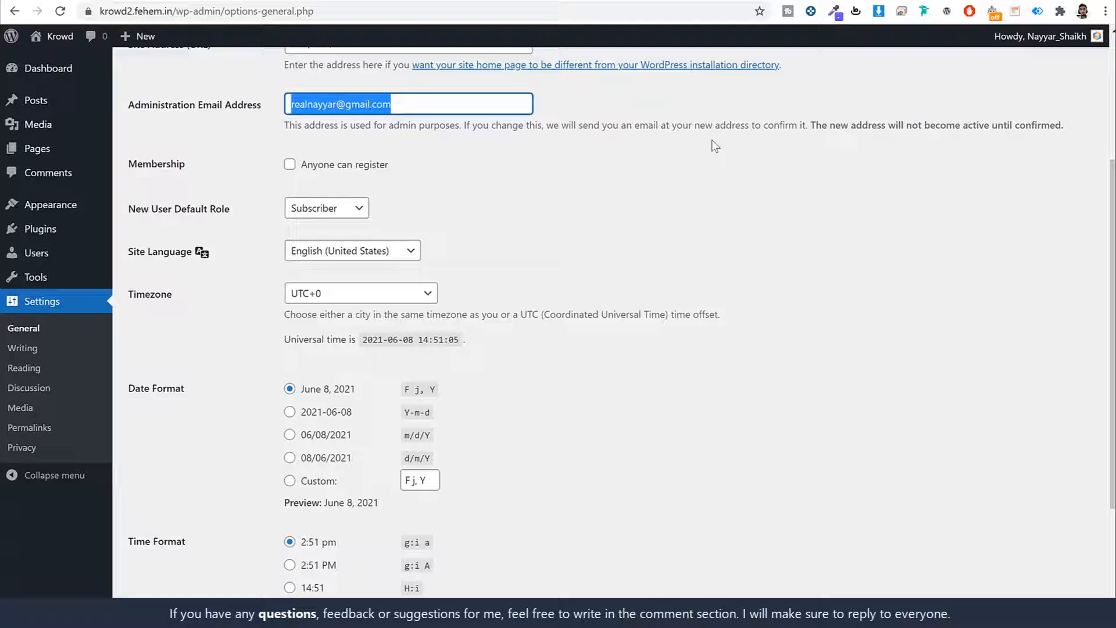
- Tick 'Anyone can register' under Membership, glancing at the live Krowd demo homepage
left_click_drag(186, 169, 131, 169)
left_click(280, 167)
left_click(305, 167)
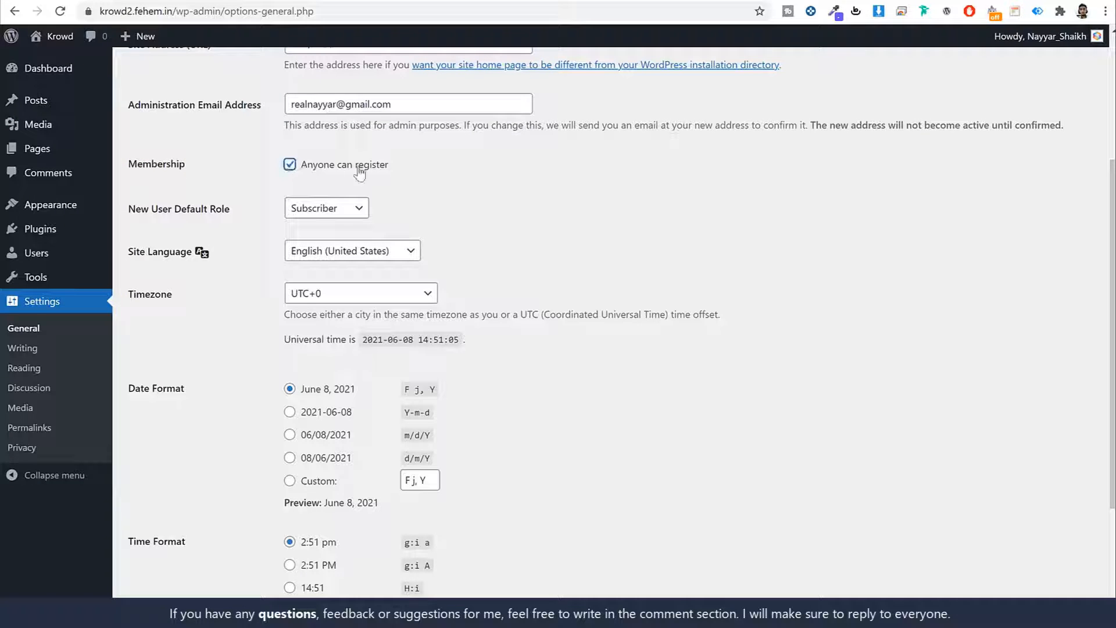
left_click_drag(410, 167, 294, 170)
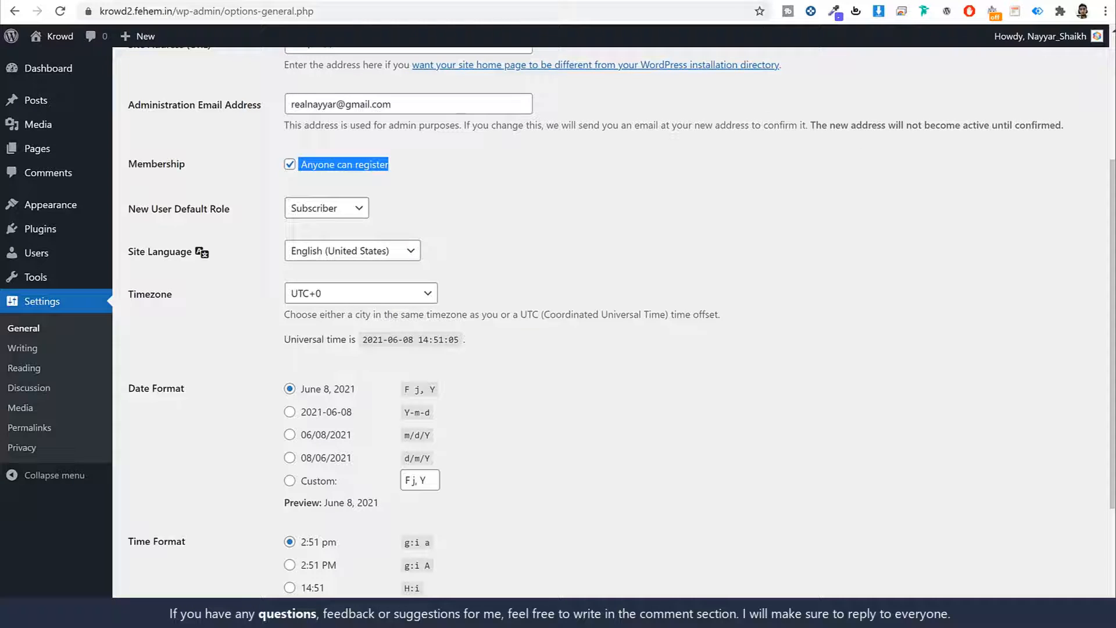
left_click(69, 1)
scroll(925, 379, "up", 8)
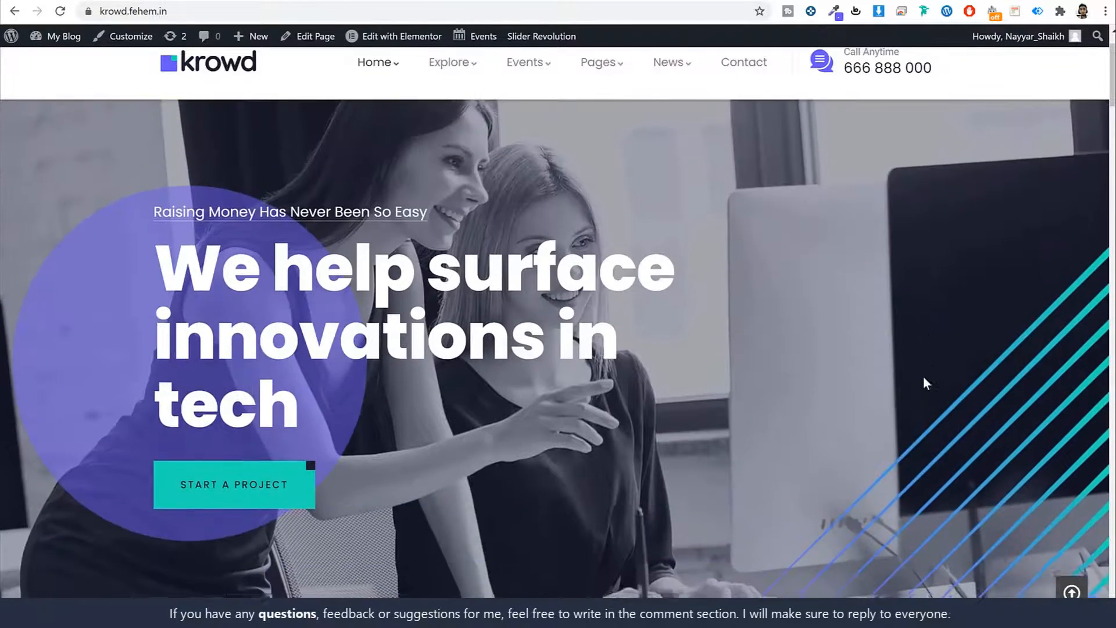
scroll(974, 344, "down", 15)
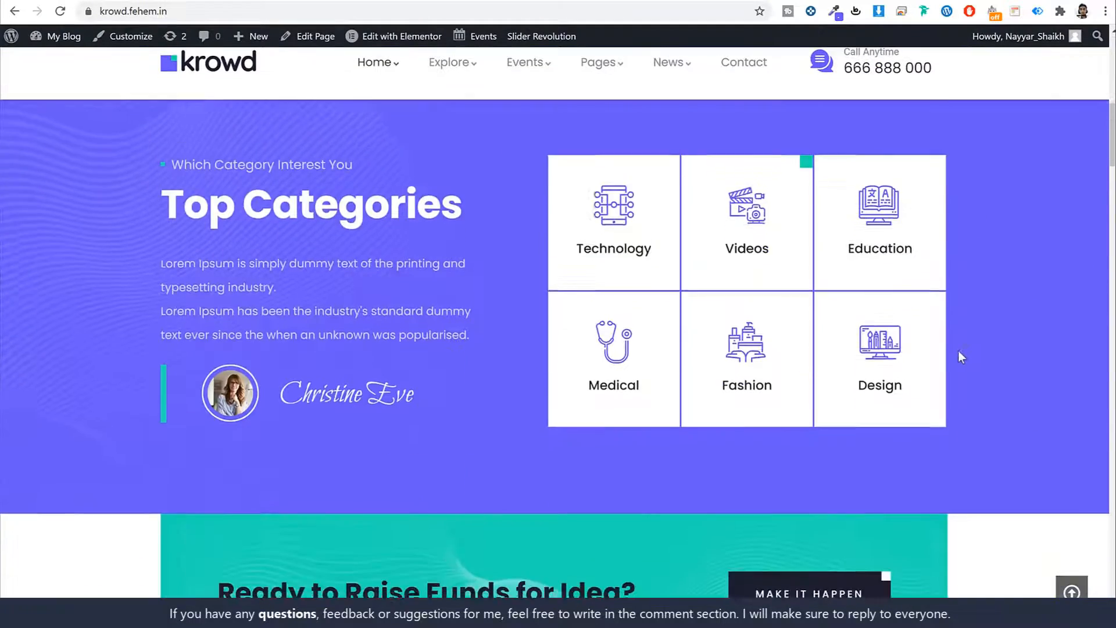
scroll(665, 326, "up", 15)
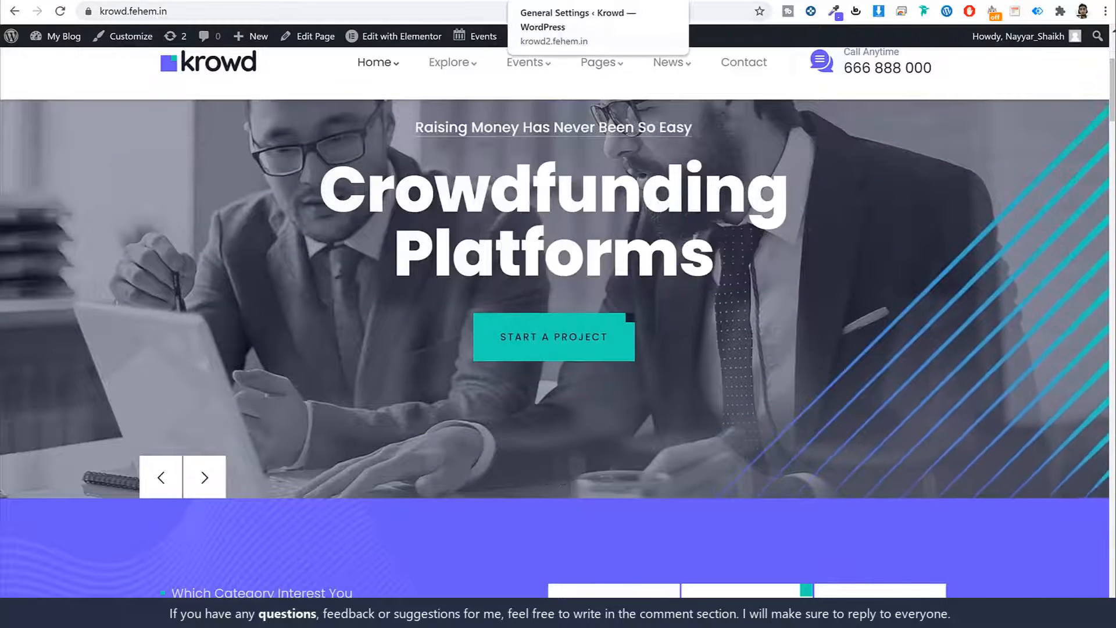
left_click(615, 1)
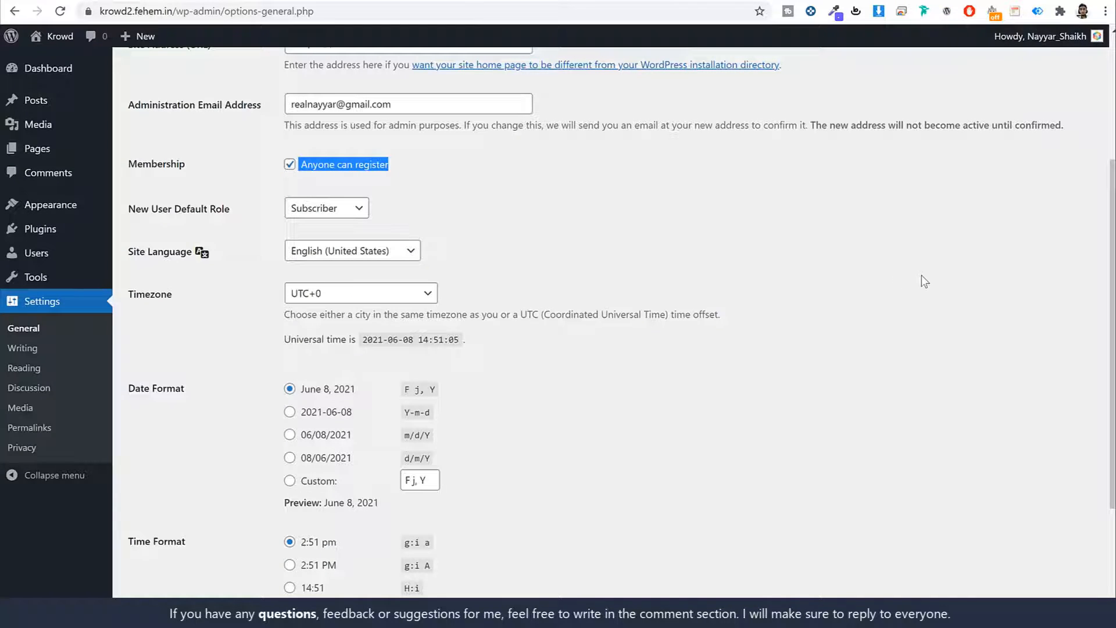
left_click(499, 172)
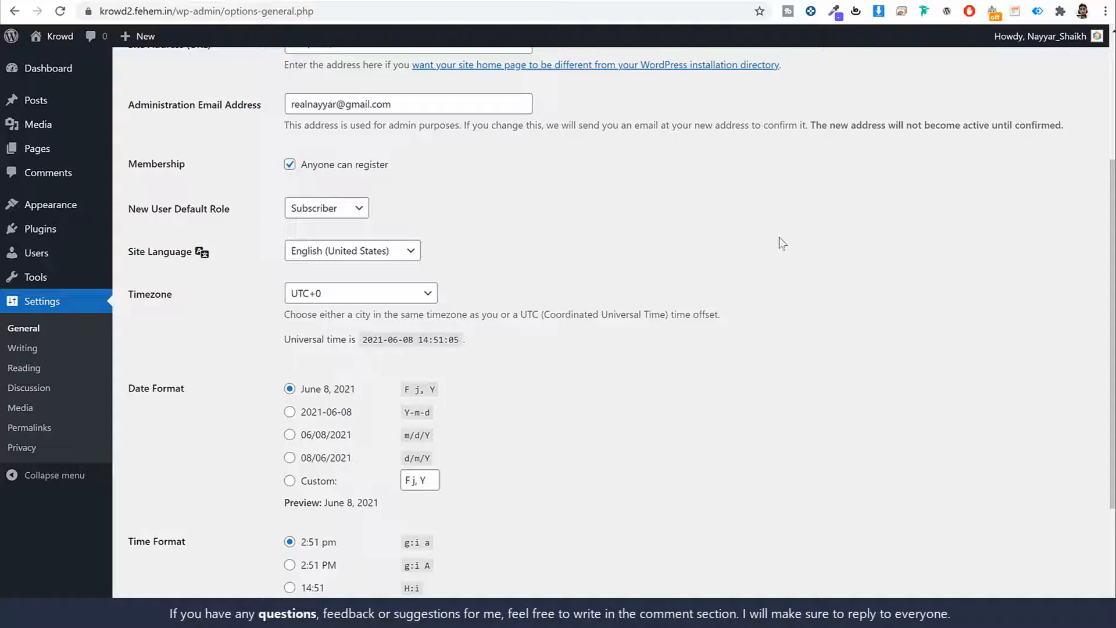
- Set the timezone to Kolkata and save the general settings
scroll(783, 243, "down", 3)
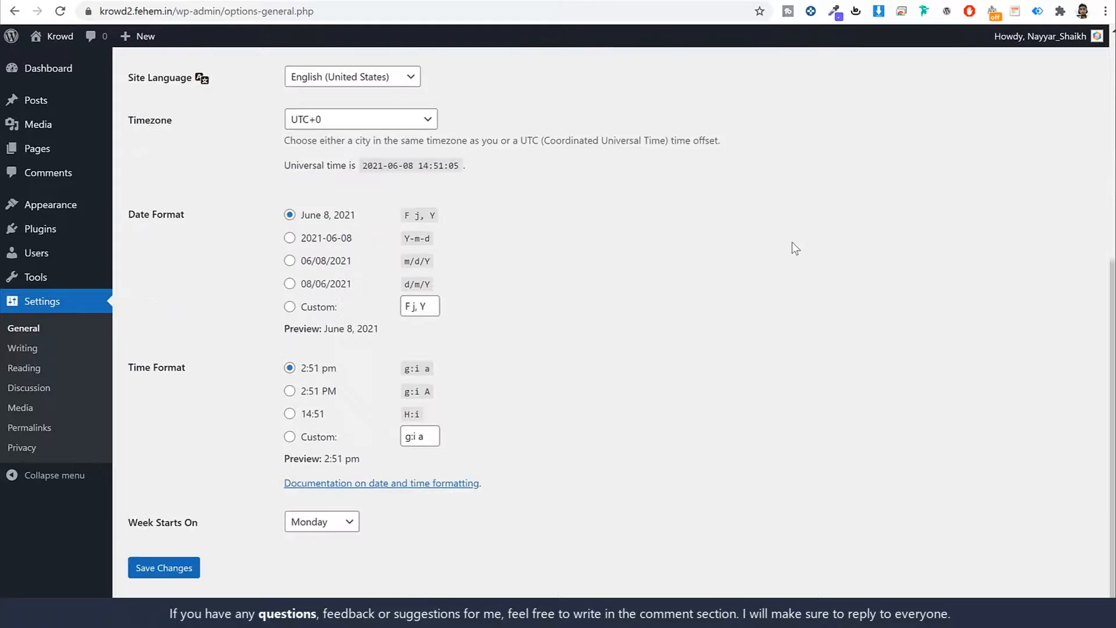
left_click(327, 106)
type("kol")
key("Return")
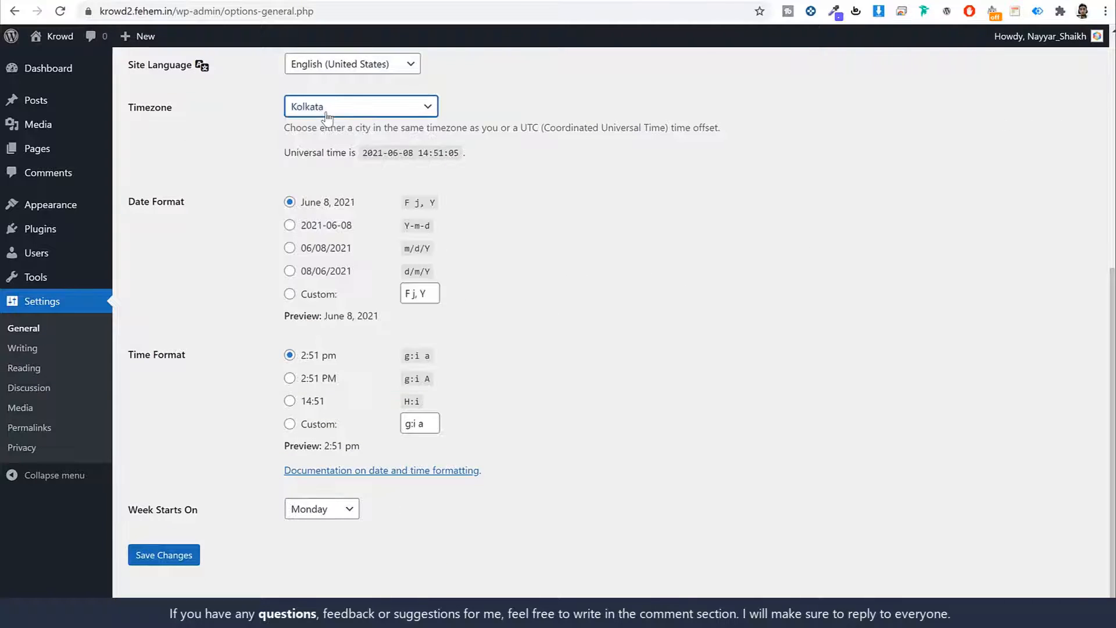
left_click(710, 241)
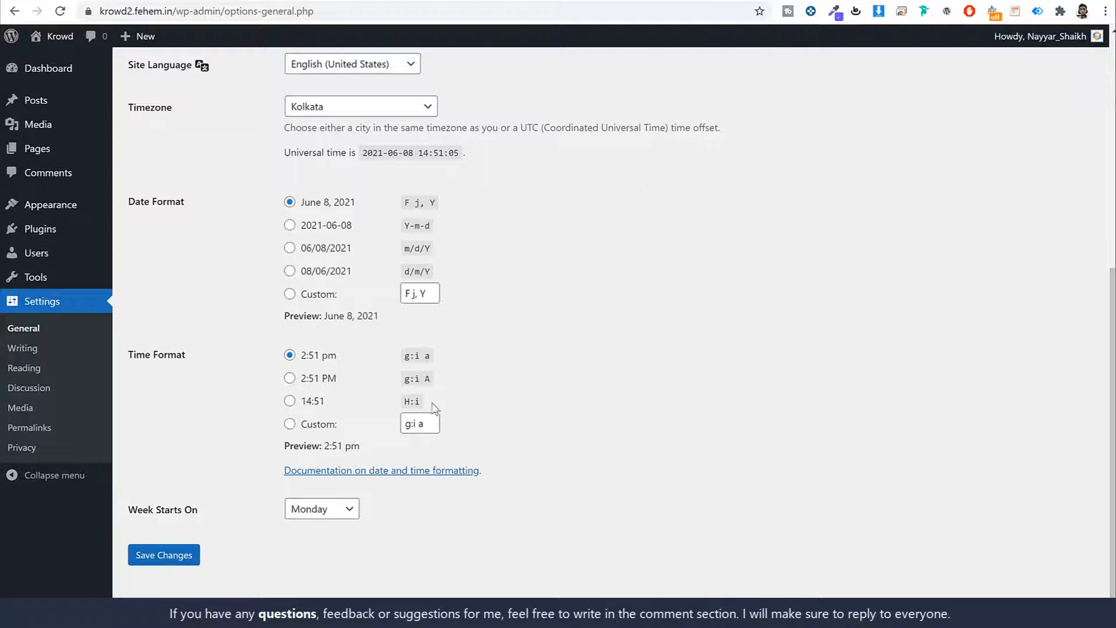
left_click(178, 556)
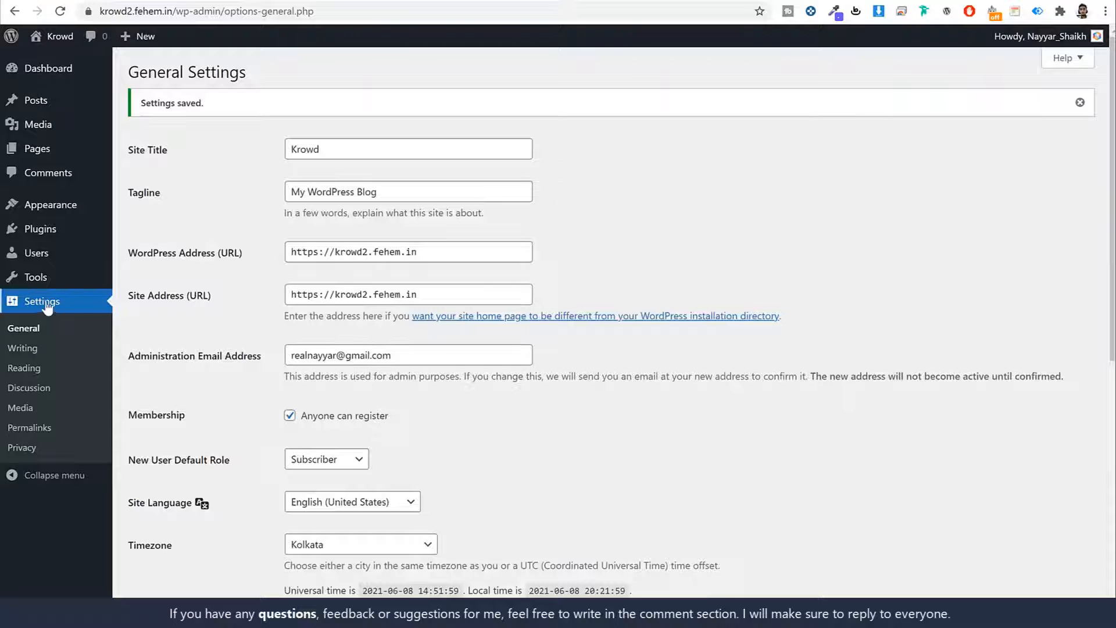
left_click(60, 433)
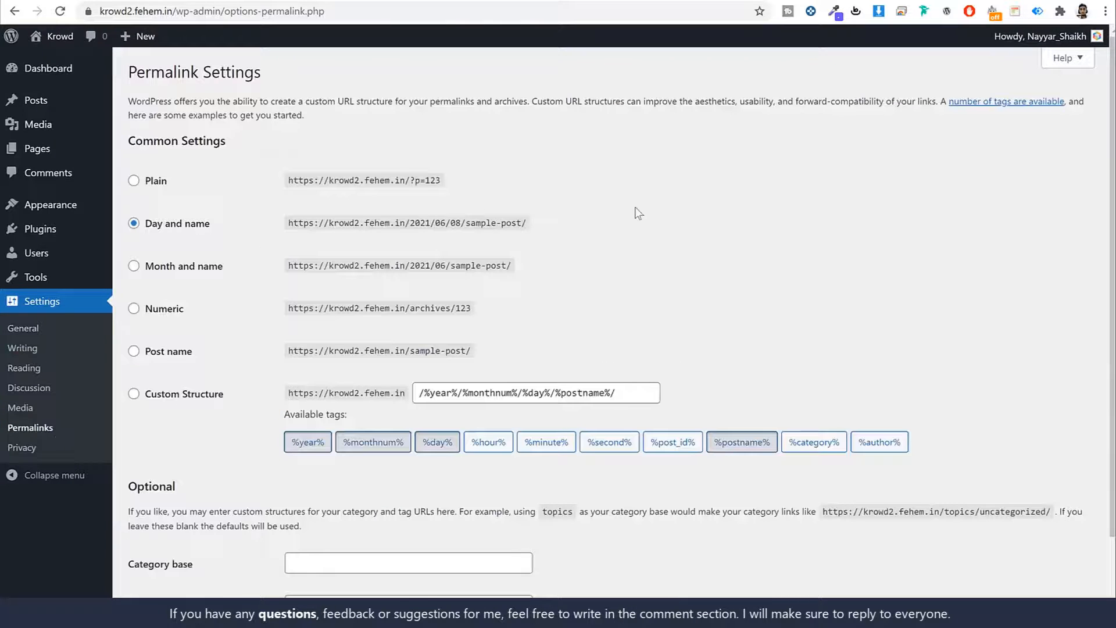
- Switch permalinks from Day and name to Post name, save, and return to the Dashboard
left_click_drag(205, 231, 150, 234)
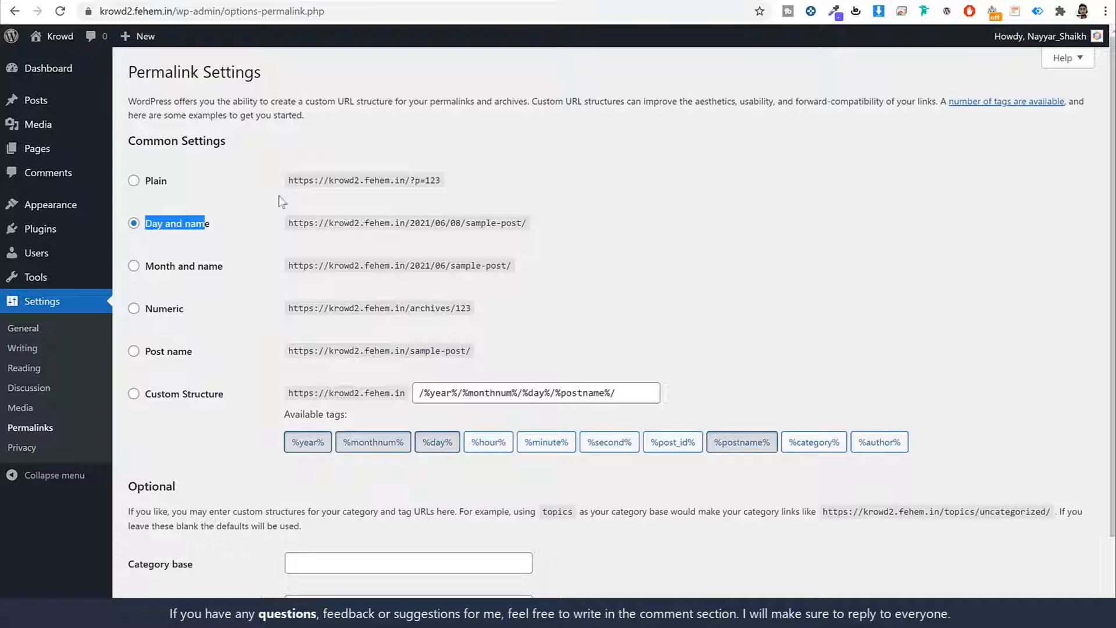
left_click(719, 221)
scroll(719, 222, "down", 2)
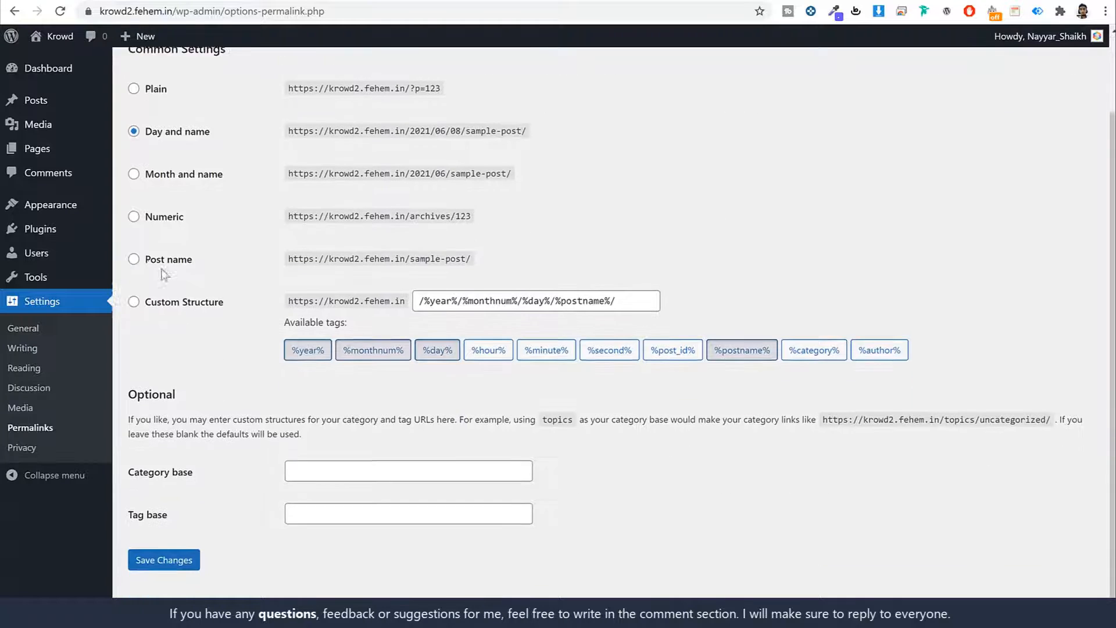
left_click(133, 255)
left_click_drag(216, 256, 124, 265)
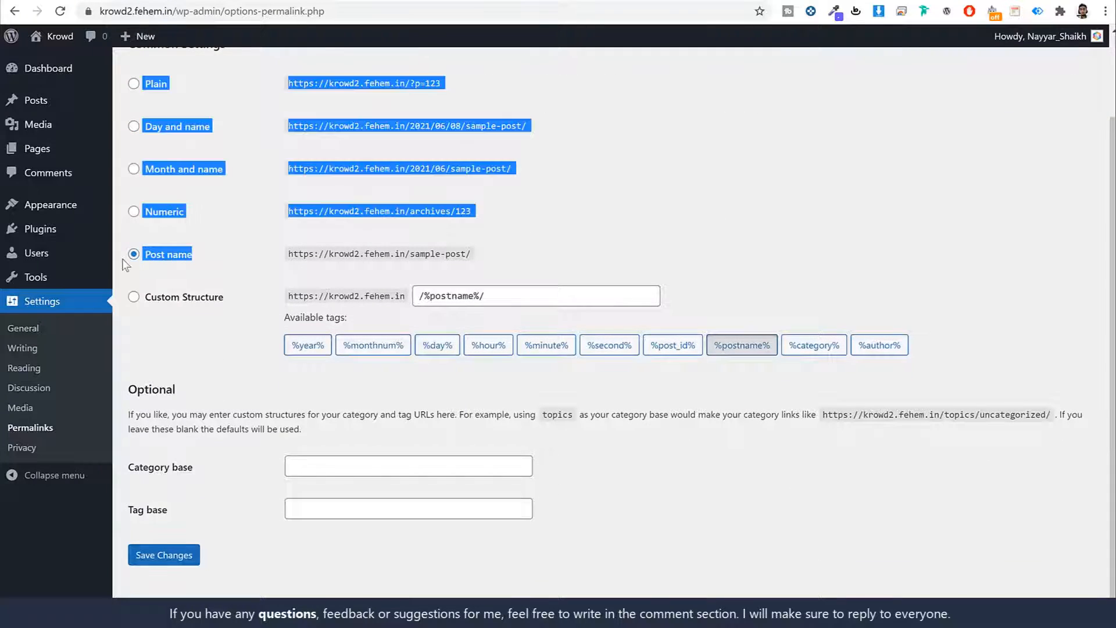
left_click(250, 265)
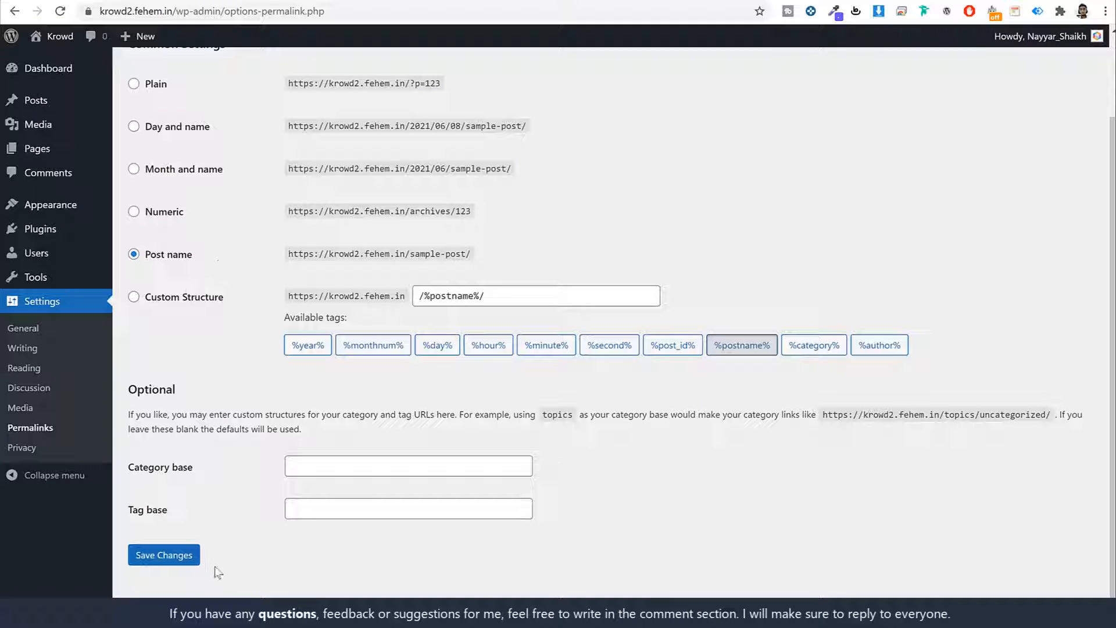
left_click(184, 559)
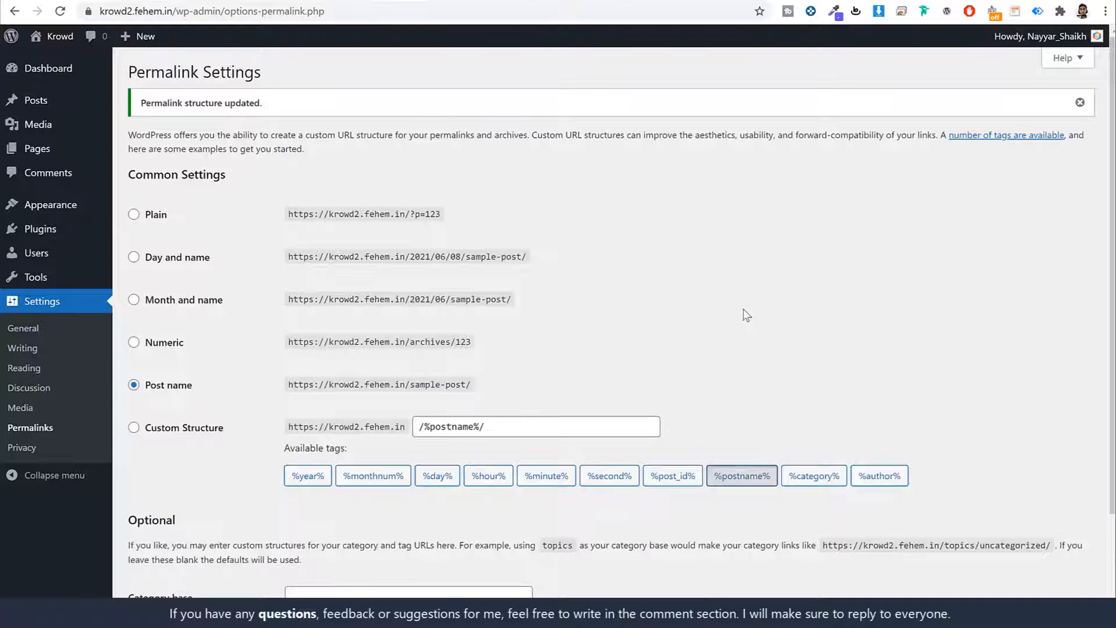
left_click(55, 77)
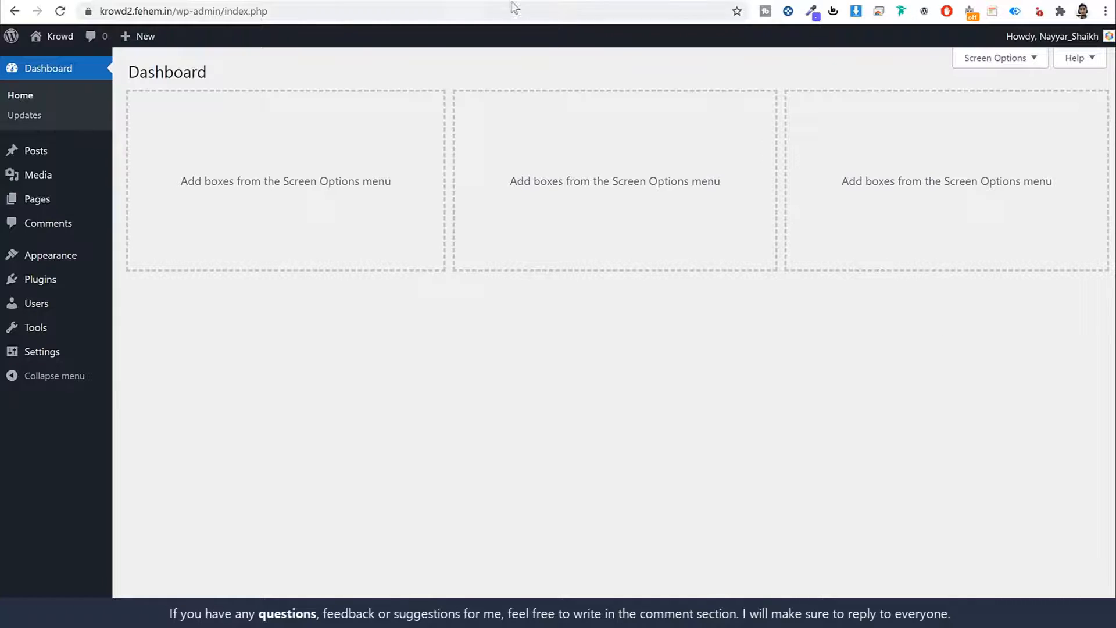
- Compare the new site's front end with the Krowd demo, then paste w3qna.com/kr into a new tab
left_click(443, 2)
scroll(865, 353, "down", 8)
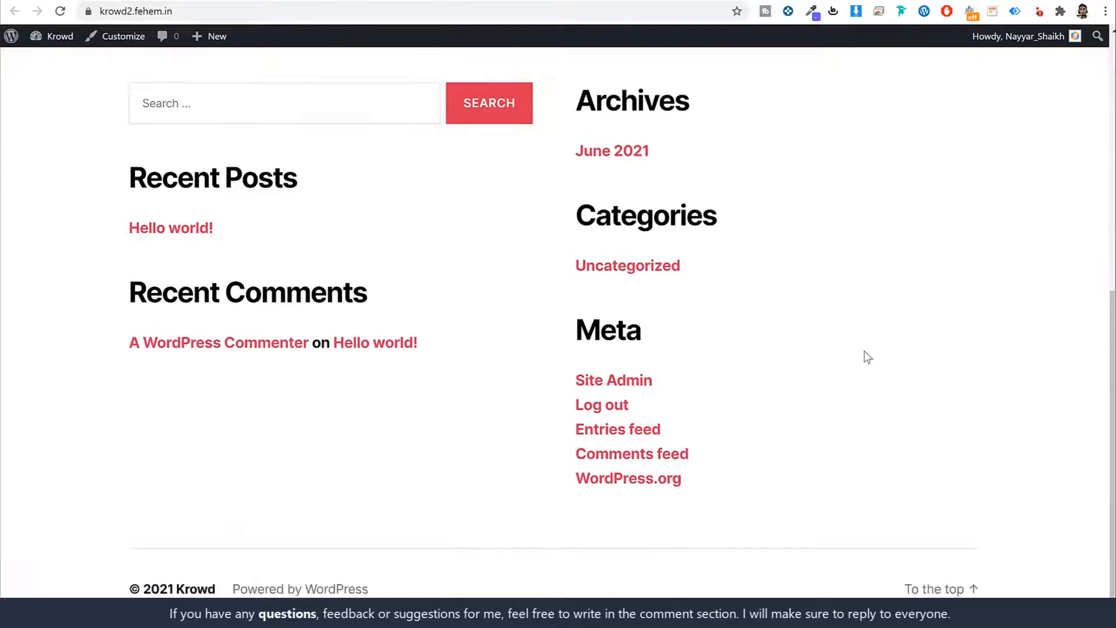
scroll(868, 357, "up", 8)
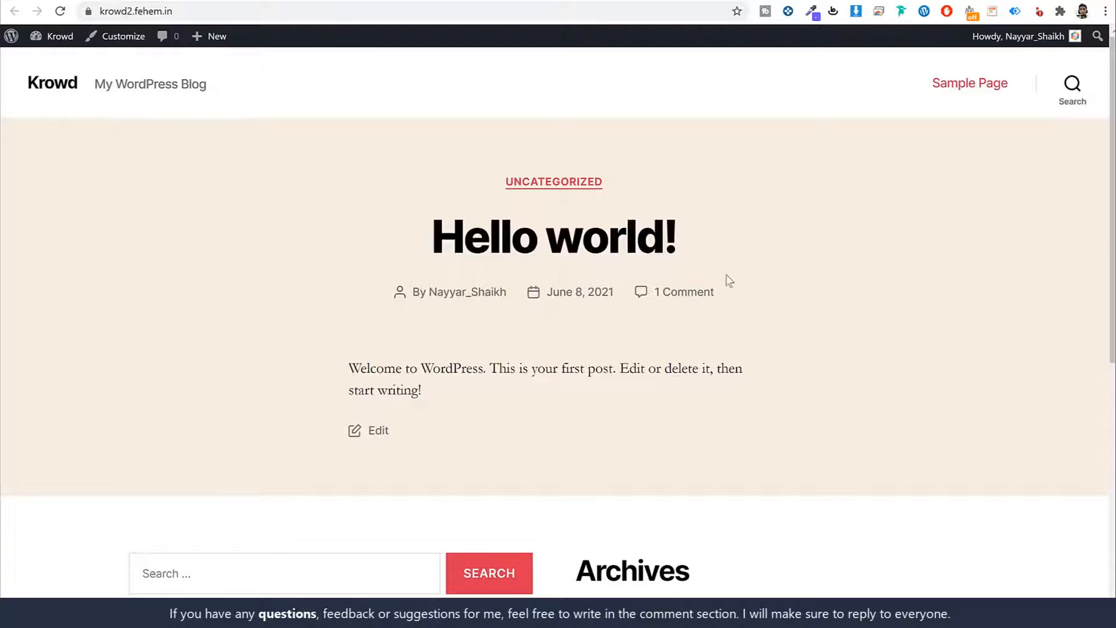
left_click(156, 3)
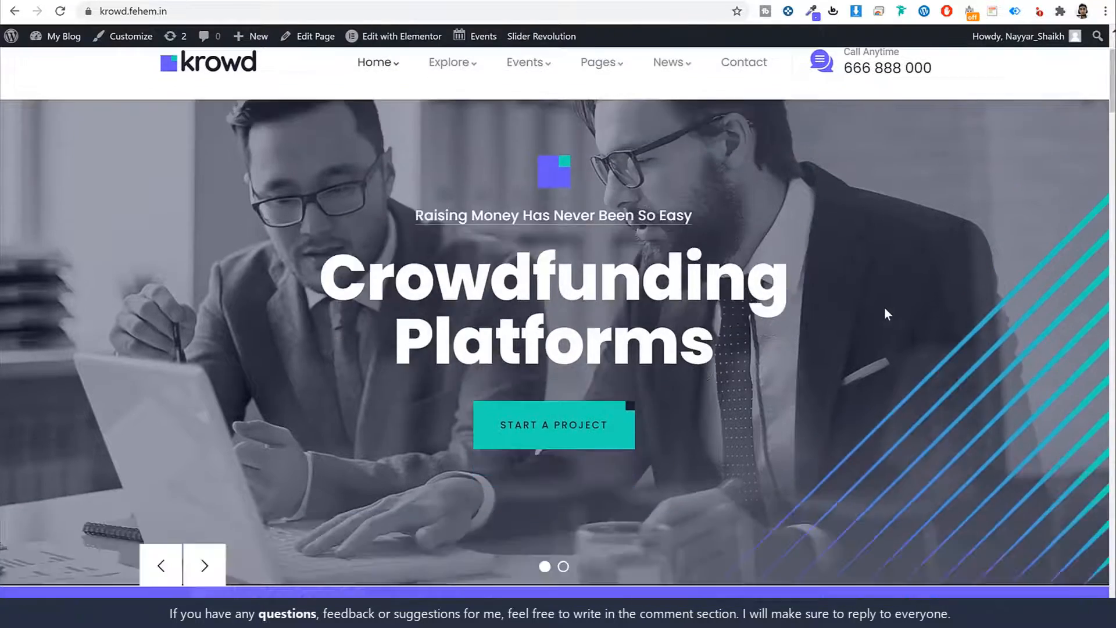
scroll(884, 309, "down", 15)
scroll(885, 308, "up", 13)
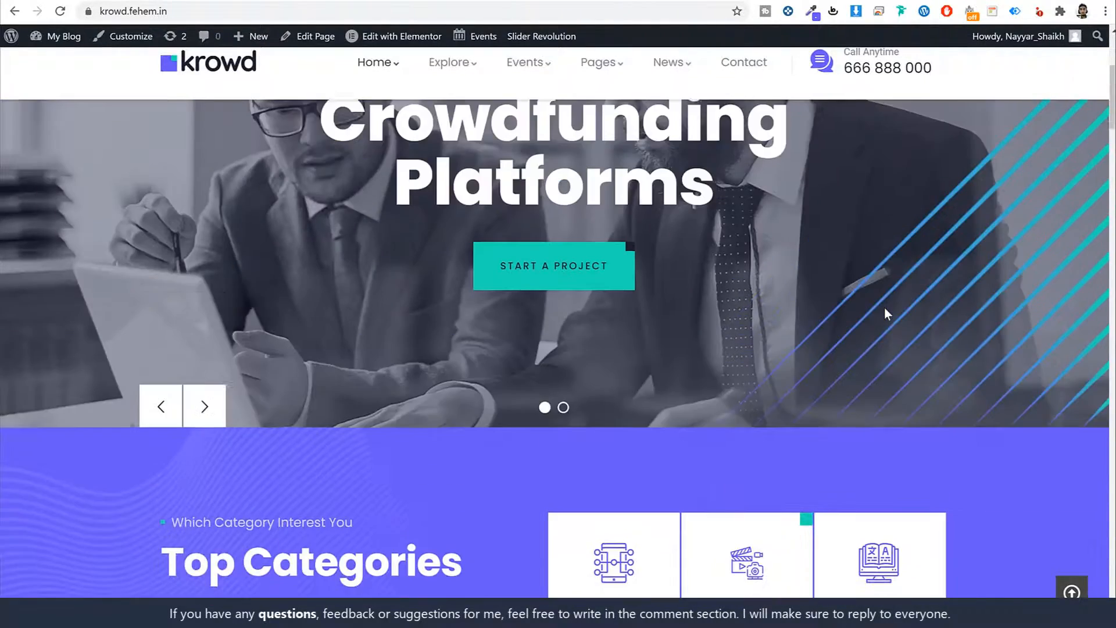
scroll(884, 308, "up", 5)
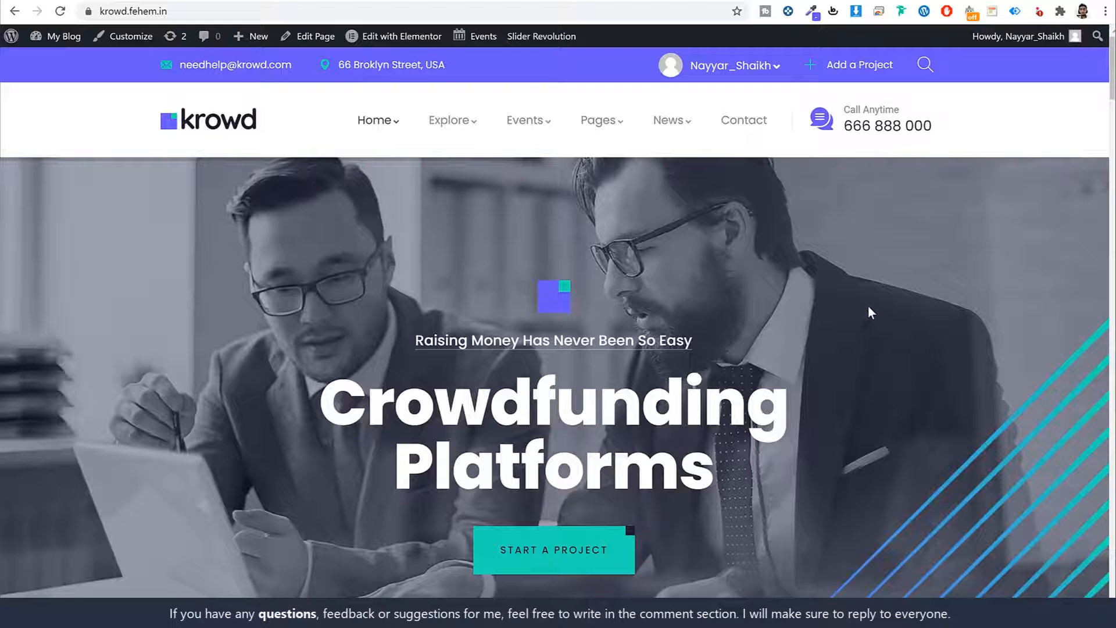
scroll(864, 295, "down", 15)
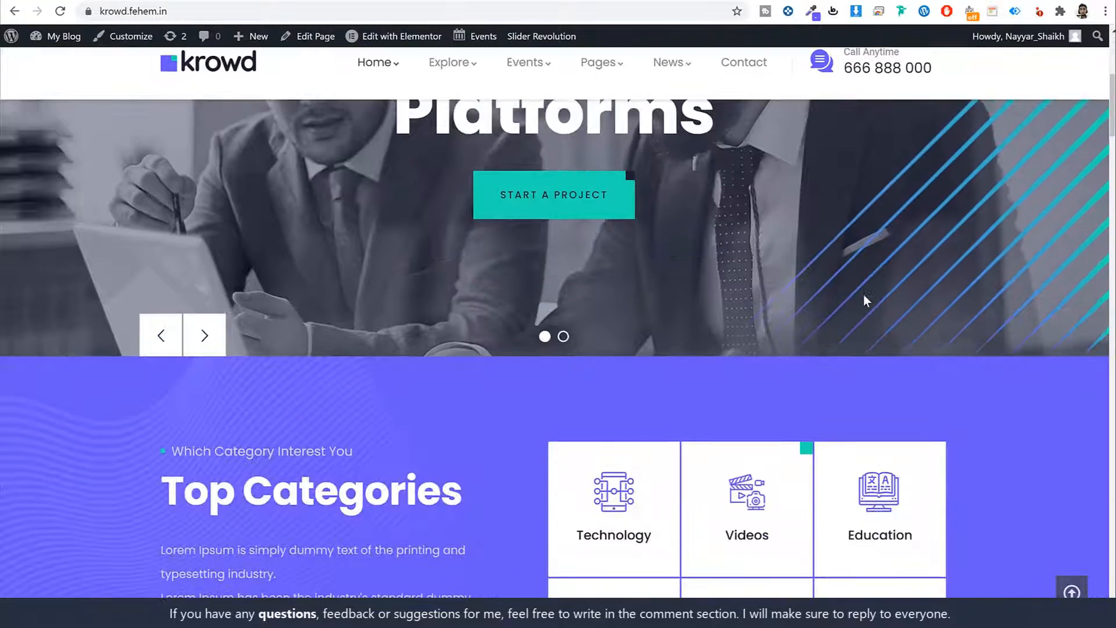
scroll(866, 300, "down", 3)
scroll(900, 247, "up", 12)
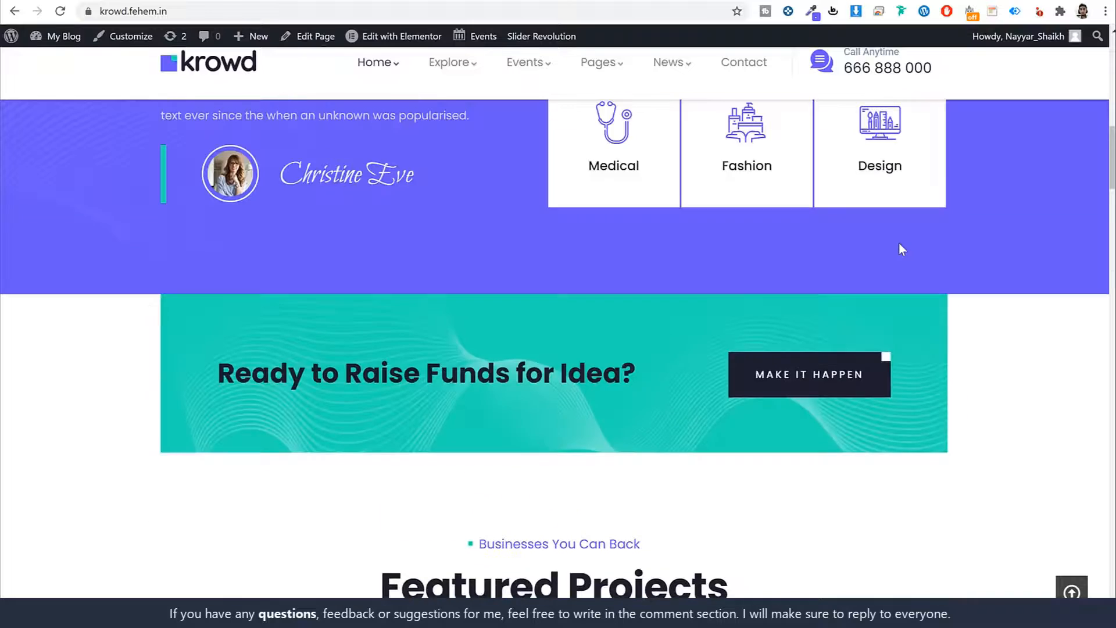
scroll(903, 251, "up", 5)
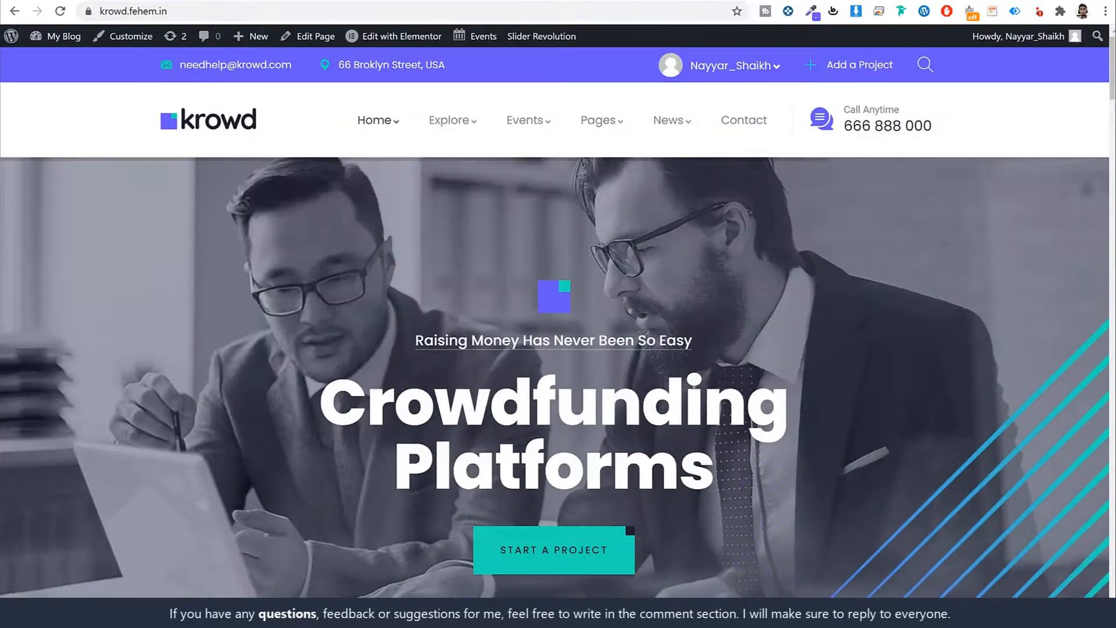
key("ctrl+t")
type("w3qna.com/kr")
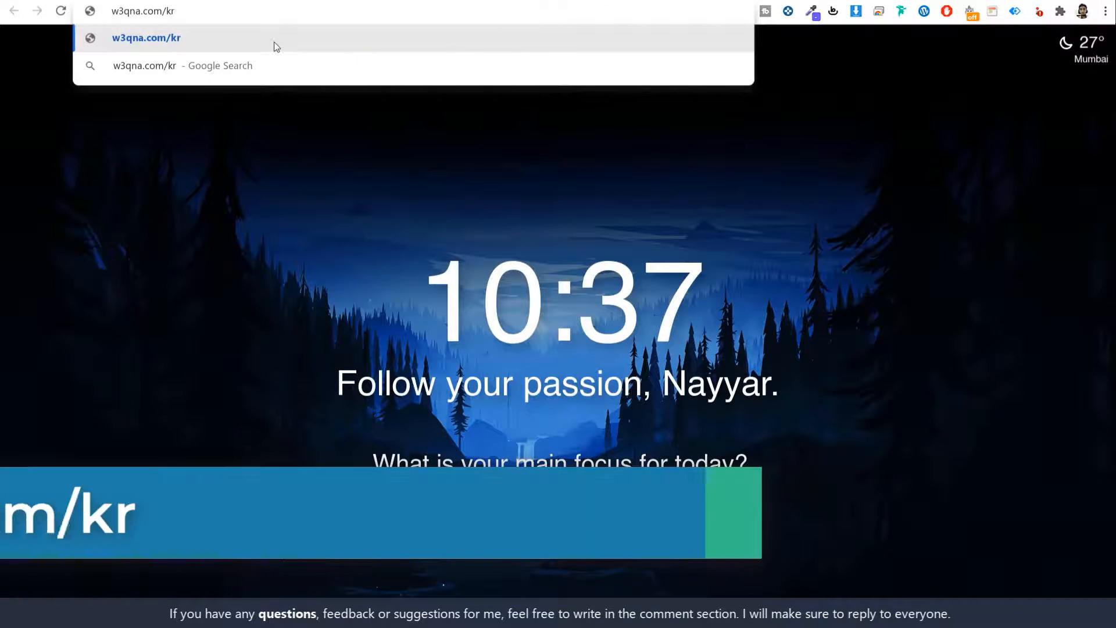
- Load the w3qna.com/kr link to Krowd's ThemeForest page and show the $43 Regular License price
key("Return")
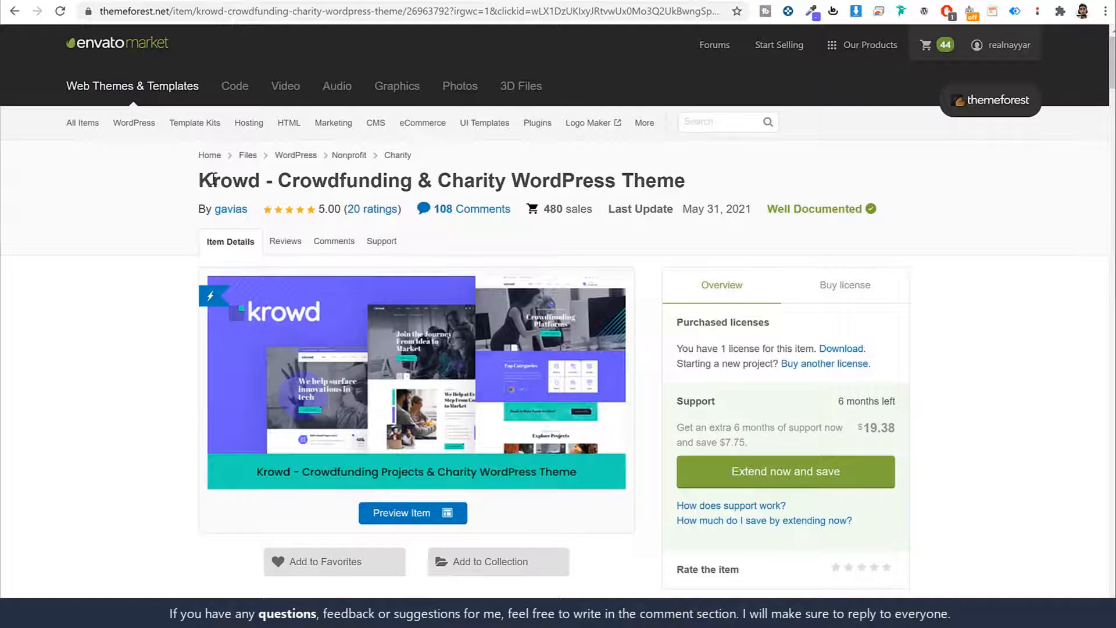
left_click_drag(196, 185, 266, 185)
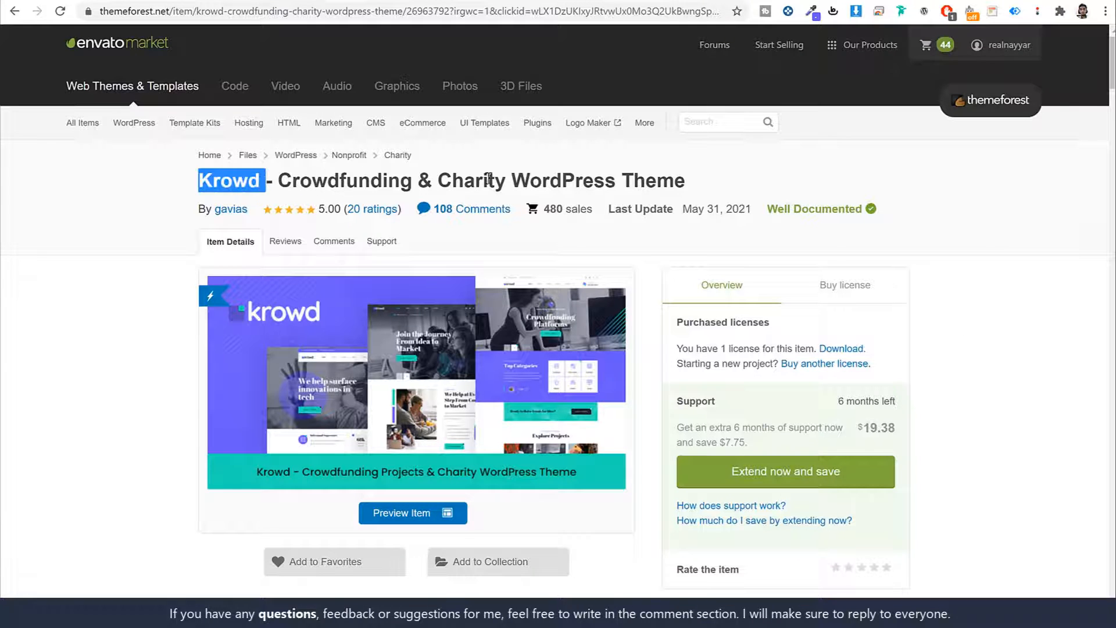
scroll(1025, 340, "down", 12)
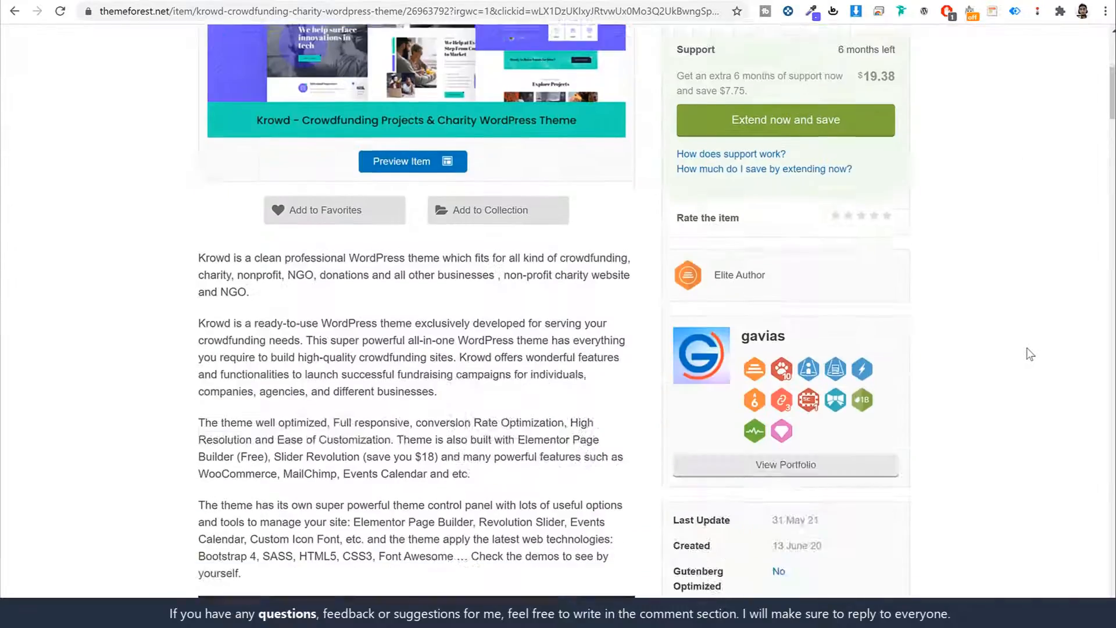
scroll(1029, 355, "down", 20)
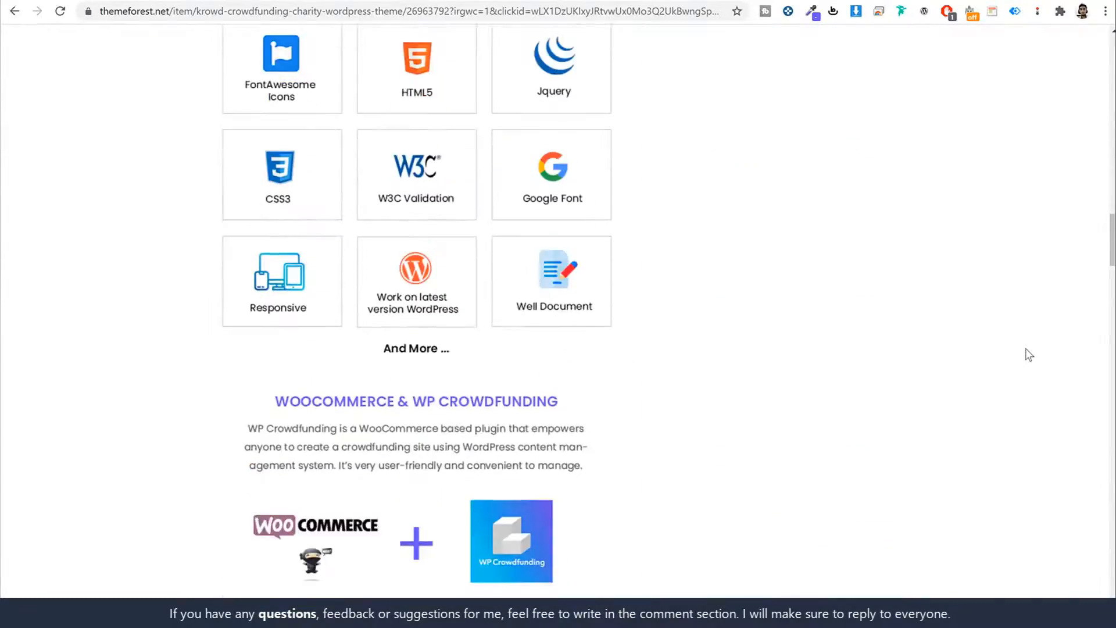
scroll(1026, 358, "down", 20)
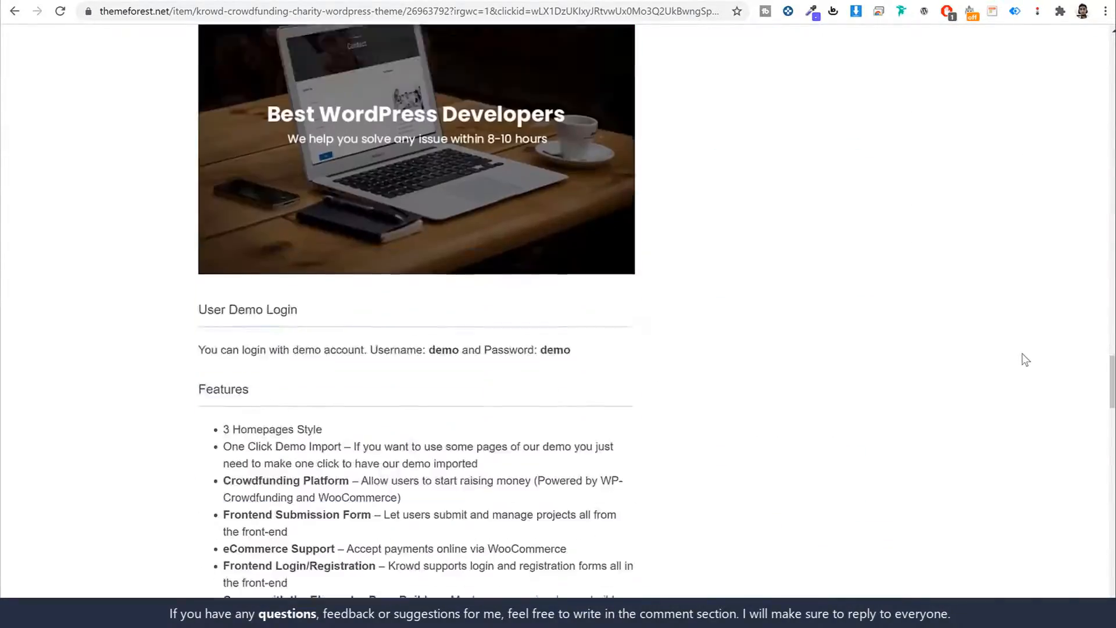
scroll(1026, 360, "up", 16)
scroll(1026, 360, "up", 20)
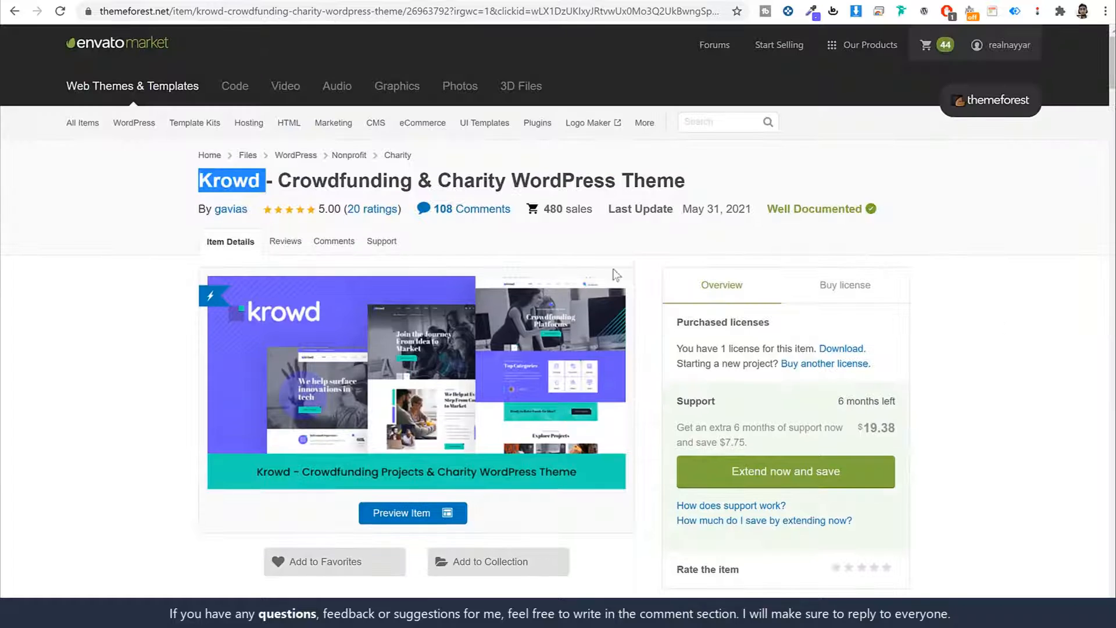
left_click(820, 280)
left_click_drag(902, 334, 852, 334)
left_click(940, 327)
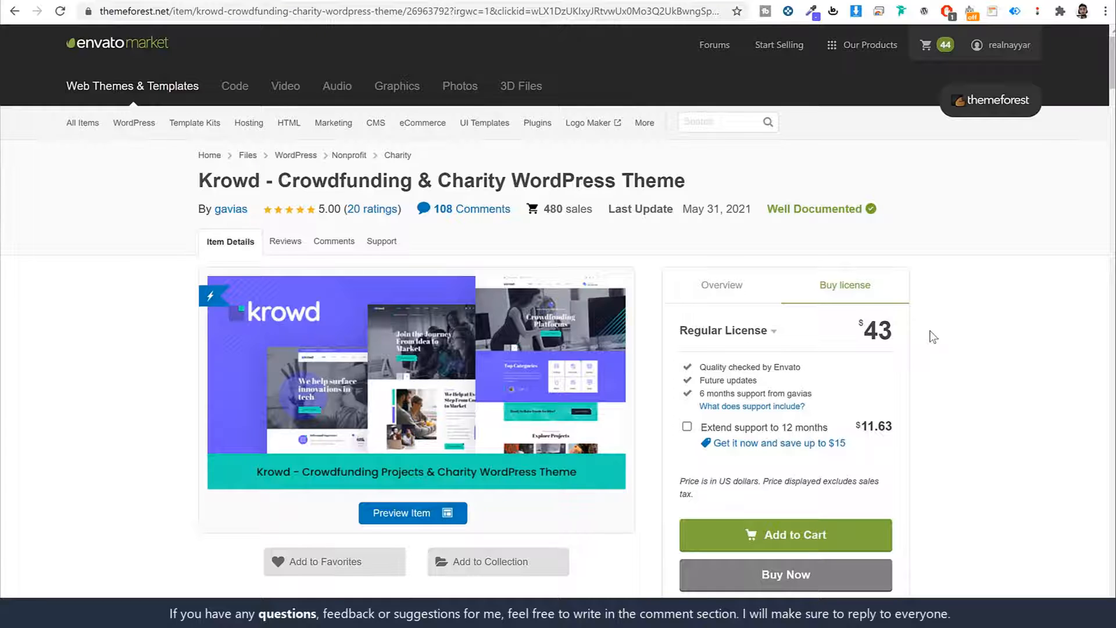
- Point out the $43 price and the 6 months support note on the Krowd item page
left_click_drag(905, 334, 874, 330)
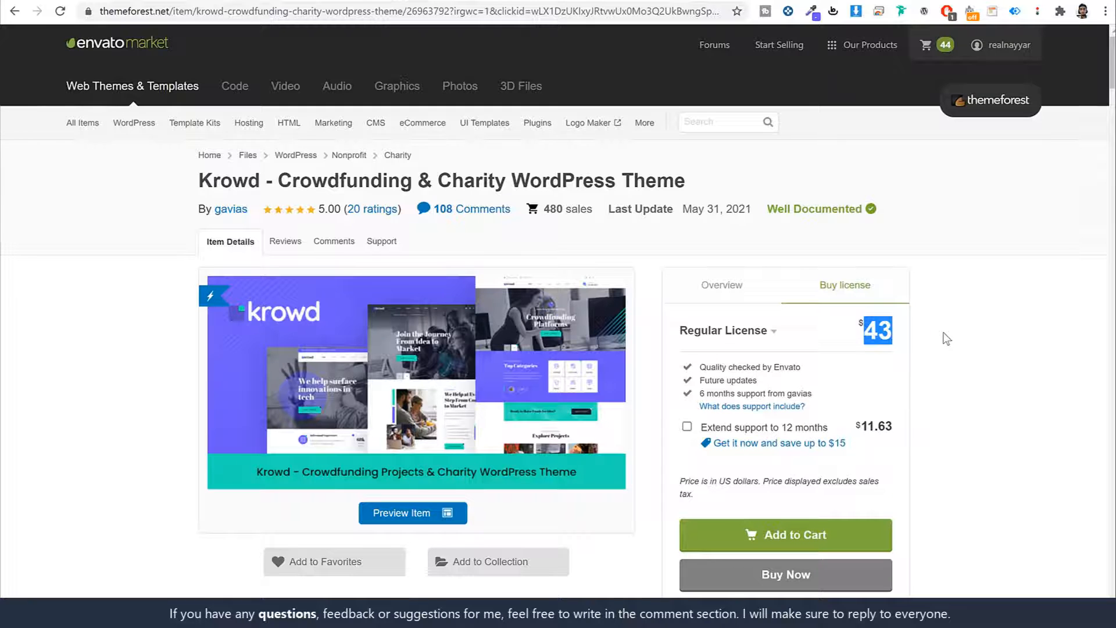
left_click_drag(698, 393, 850, 400)
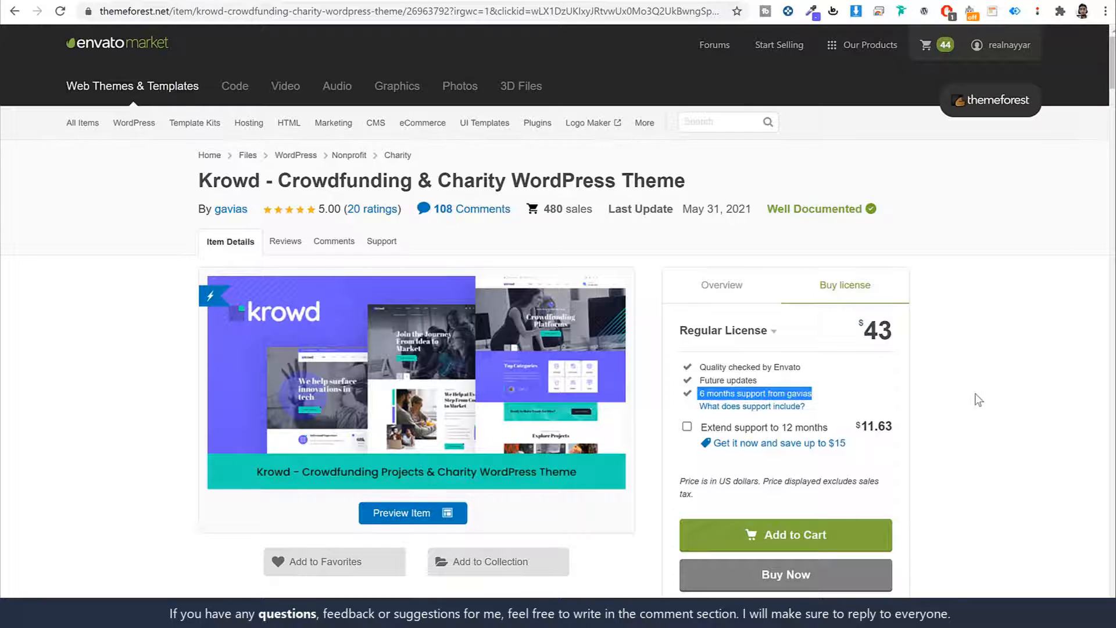
left_click(840, 443)
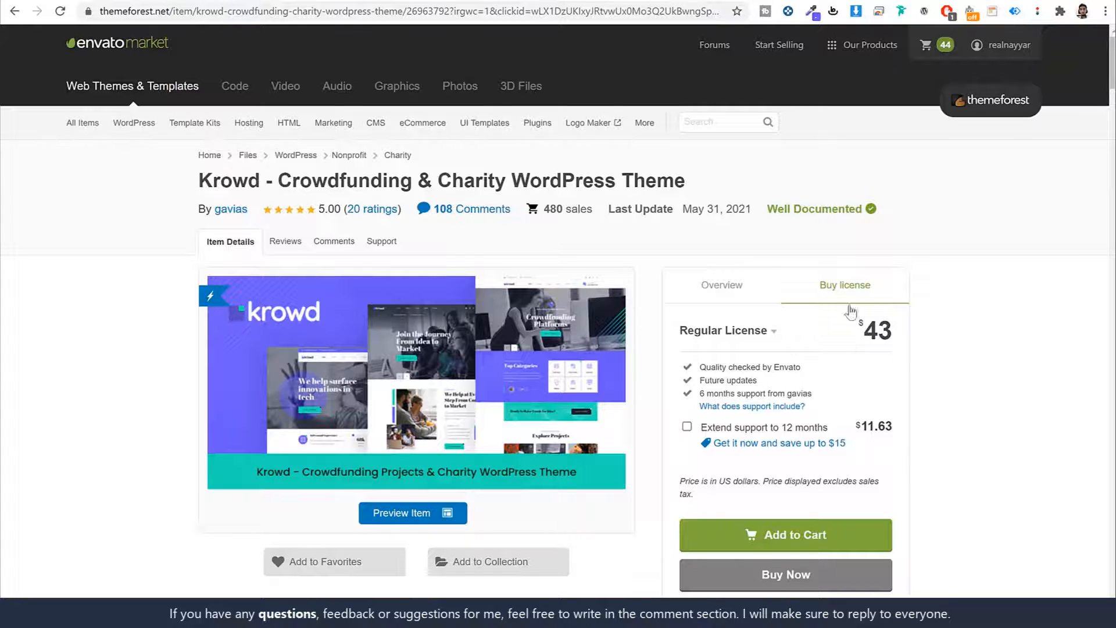
scroll(977, 358, "down", 3)
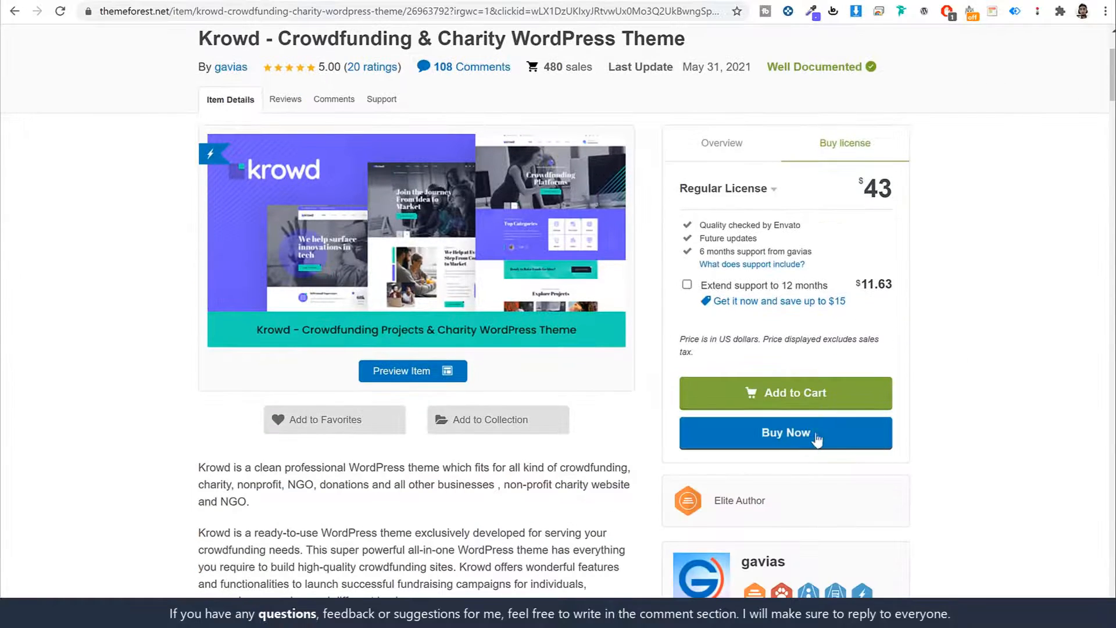
scroll(996, 402, "up", 3)
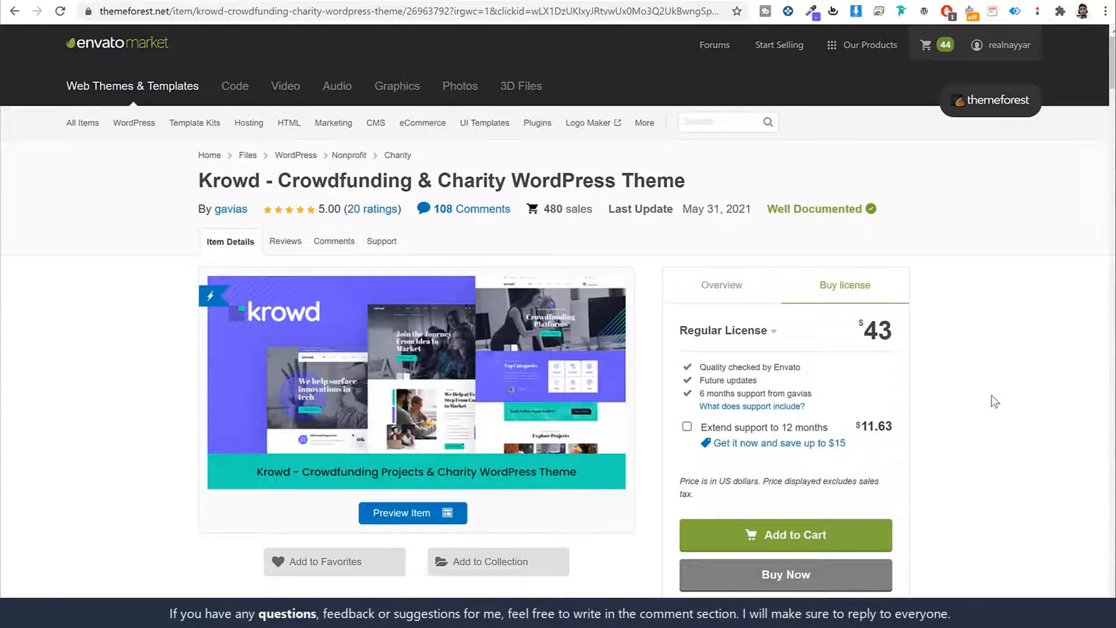
- From the account's Downloads, download Krowd as the Installable WordPress file only
mouse_move(1000, 49)
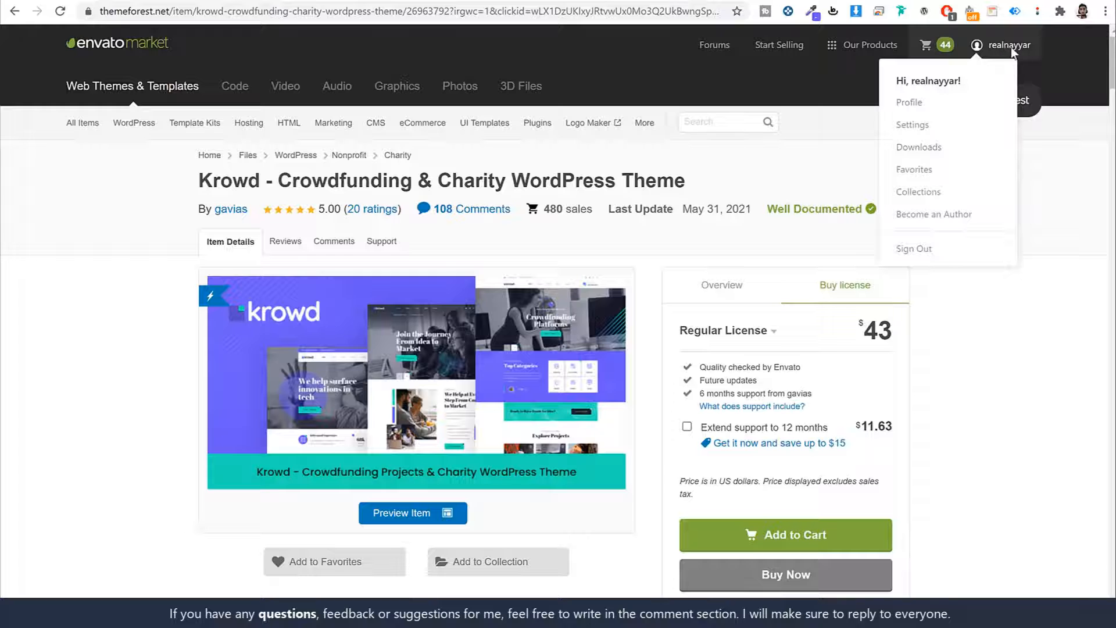
left_click(933, 149)
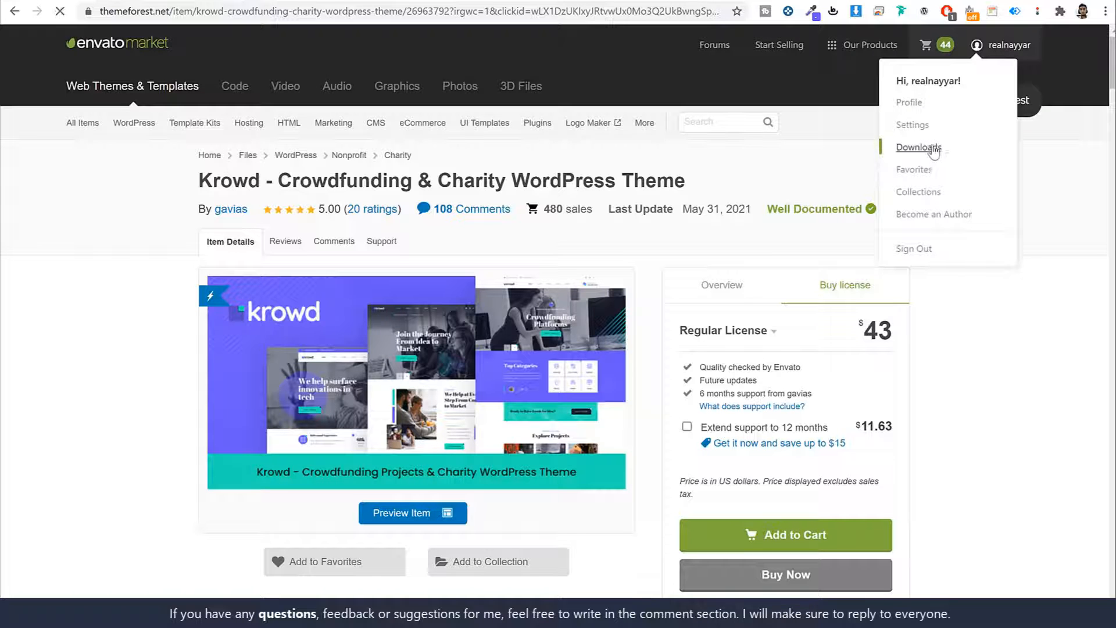
scroll(1013, 305, "down", 20)
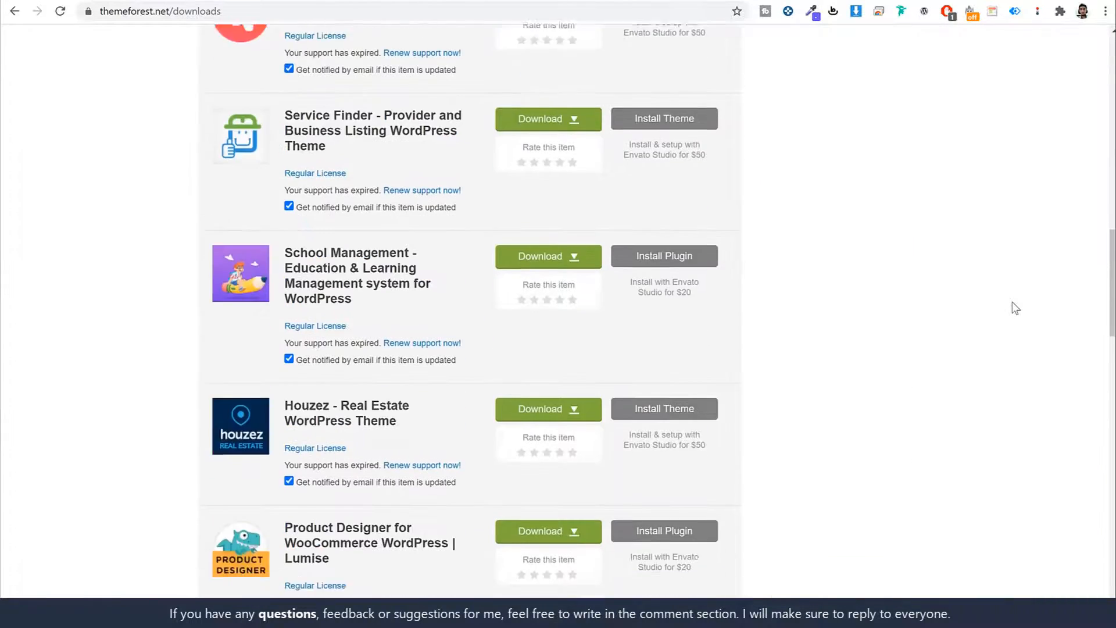
scroll(1014, 307, "down", 8)
scroll(1016, 307, "up", 20)
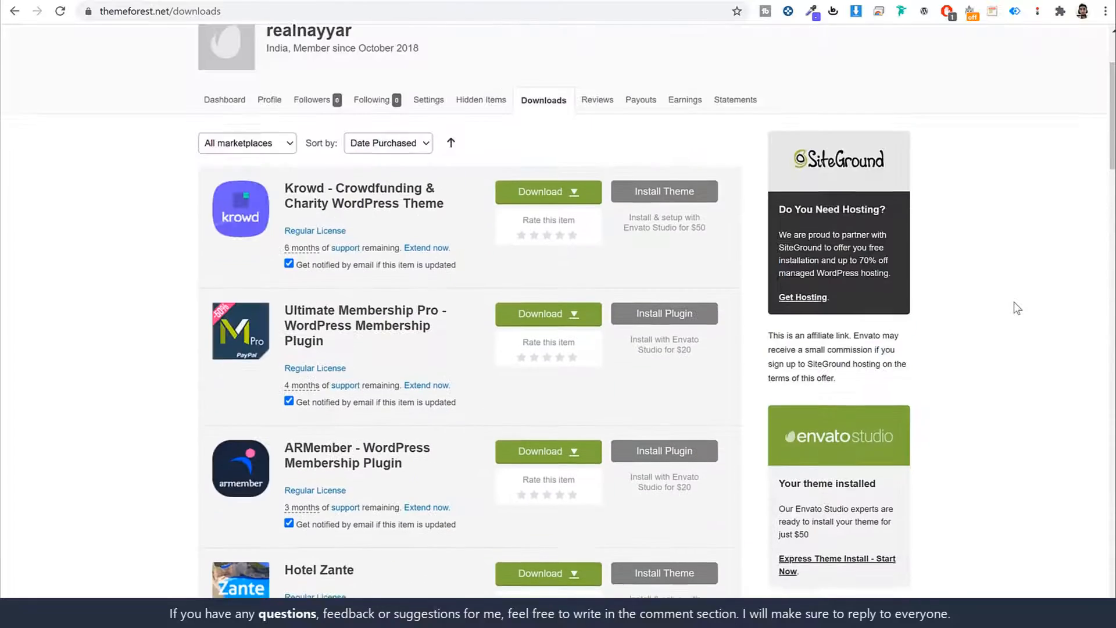
scroll(1018, 308, "up", 3)
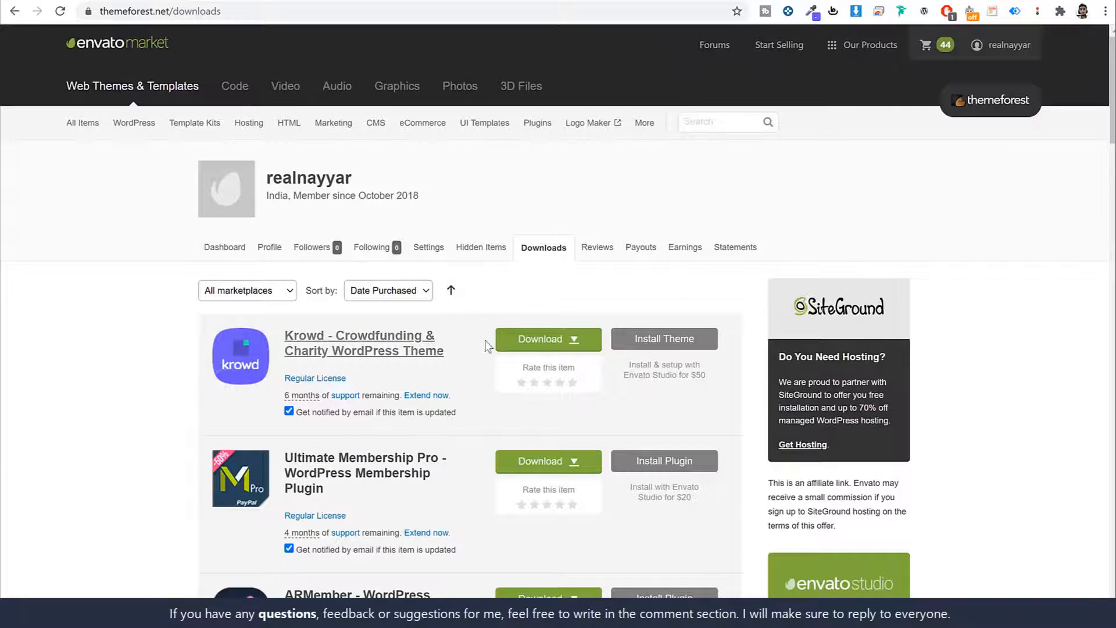
left_click(539, 343)
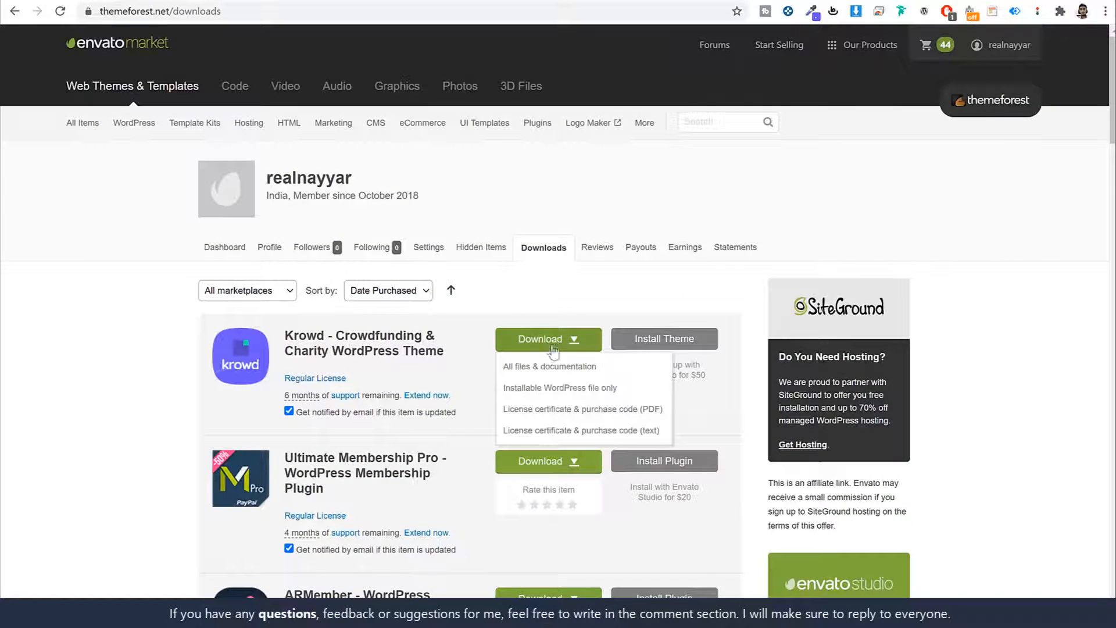
left_click(575, 396)
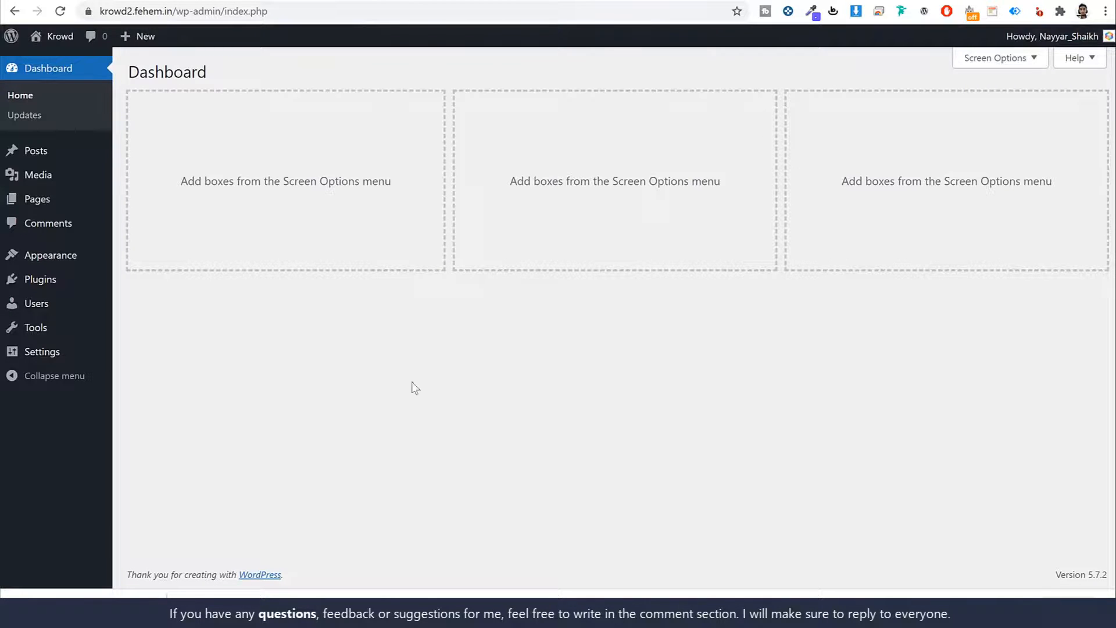
- Upload the downloaded Krowd theme zip under Appearance > Themes, install it and activate it
left_click(45, 257)
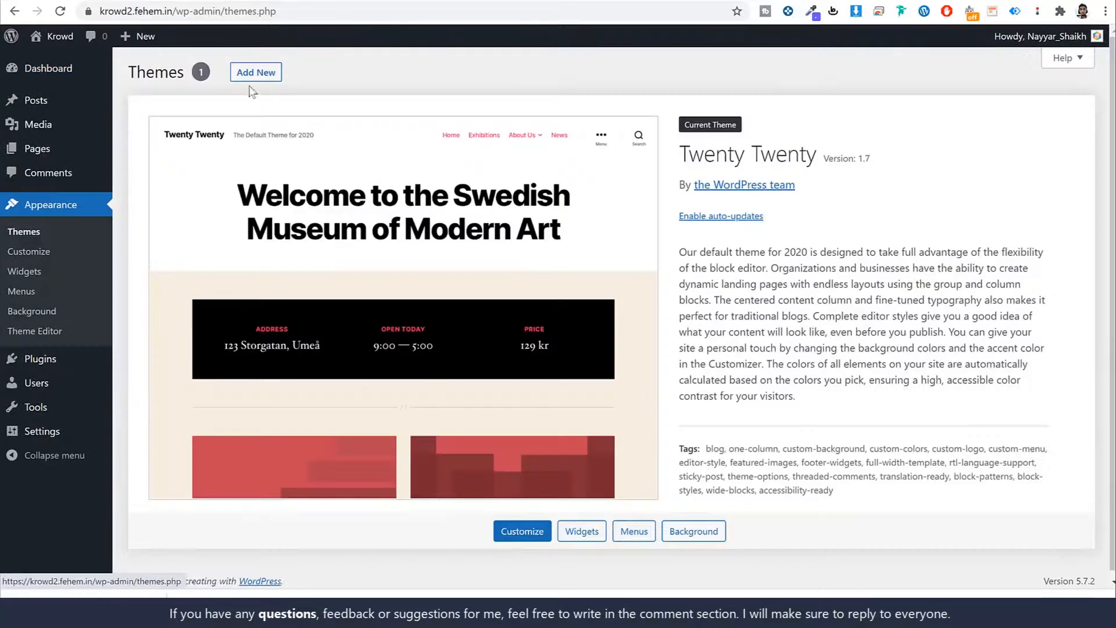
left_click(255, 73)
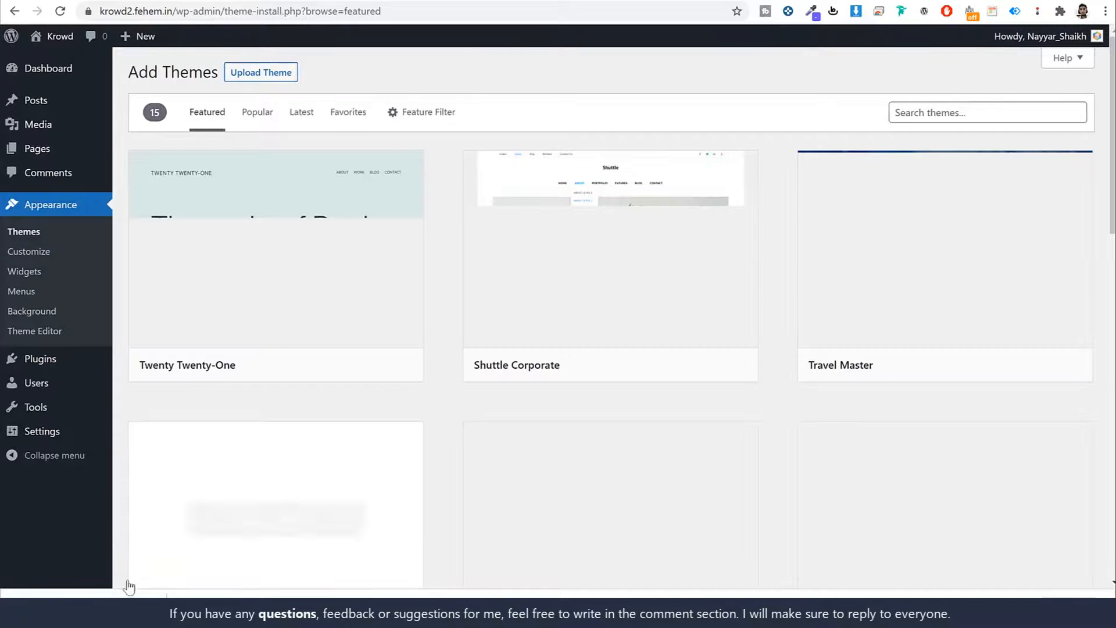
left_click(273, 73)
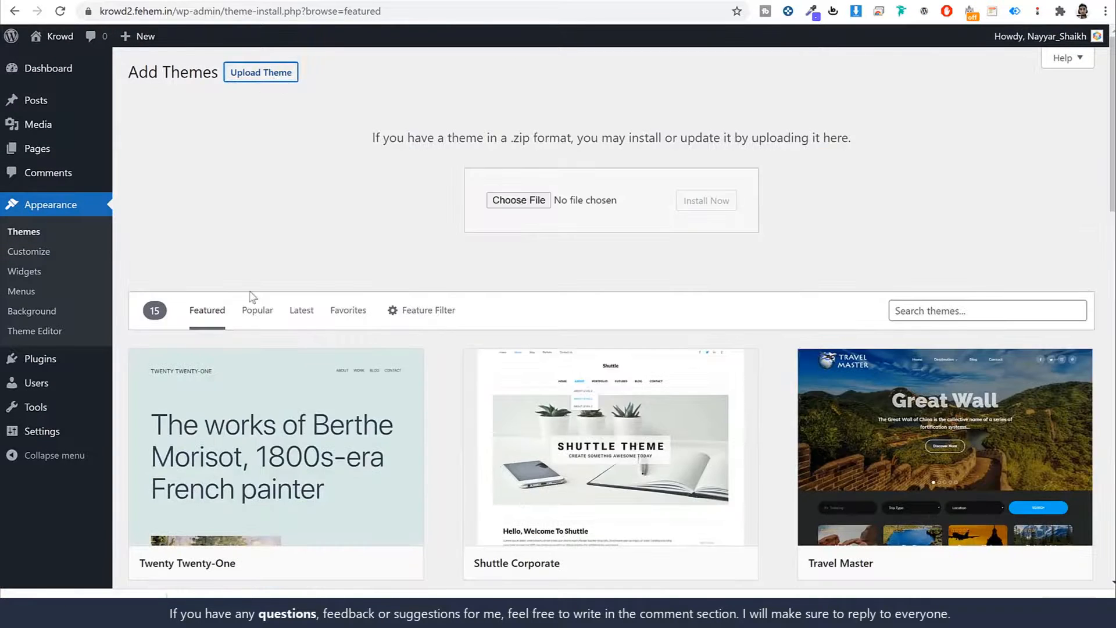
left_click_drag(100, 592, 521, 203)
left_click(706, 200)
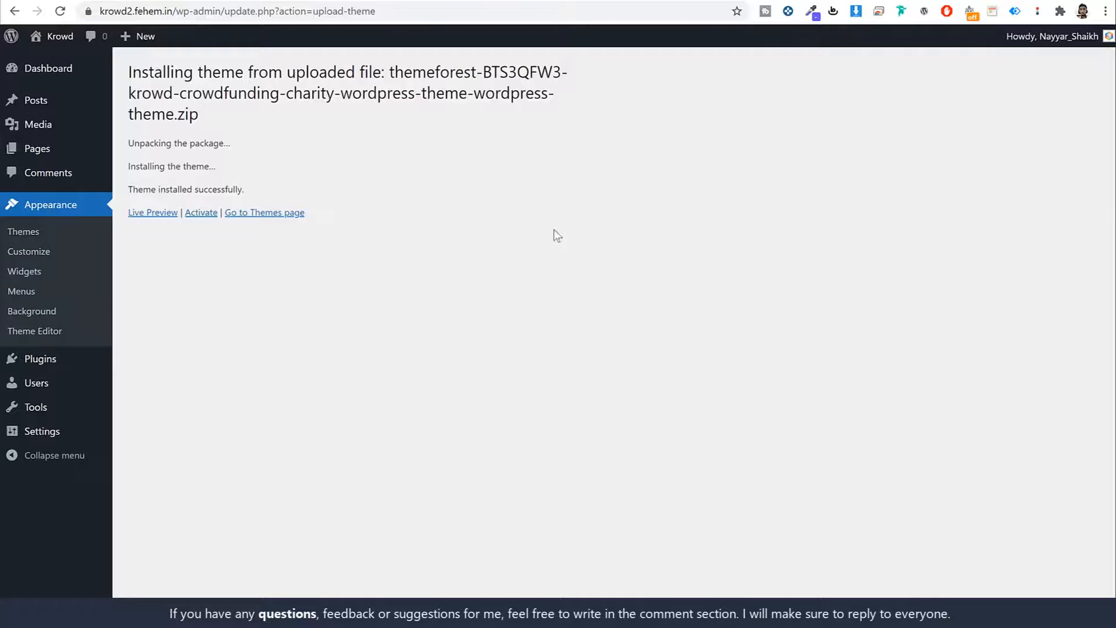
left_click(197, 214)
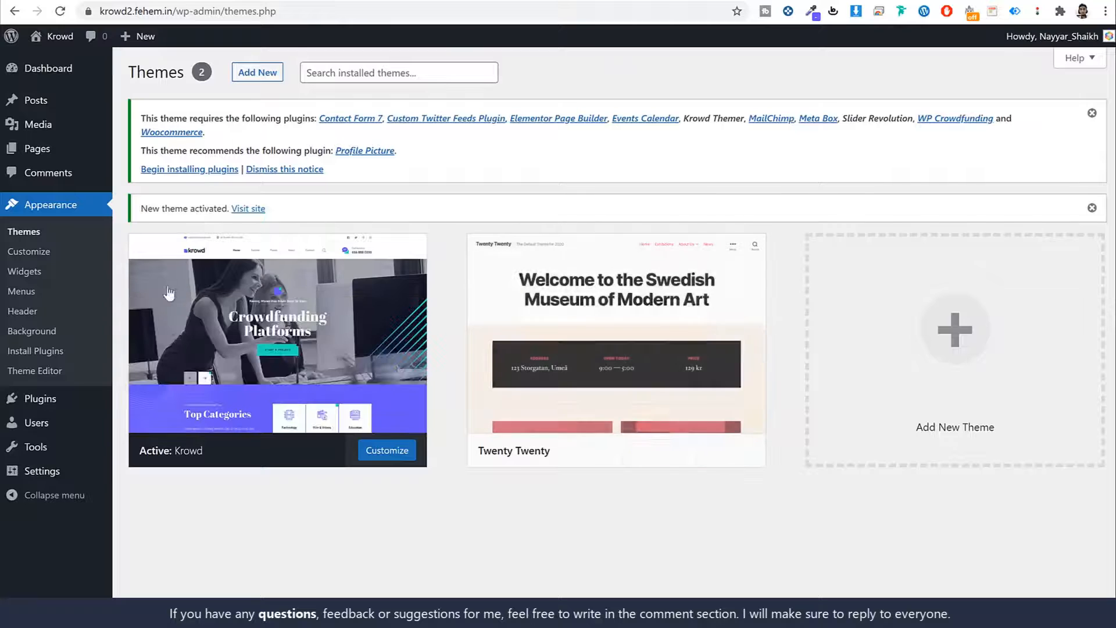
- Delete the unused Twenty Twenty theme and start 'Begin installing plugins' from the notice
left_click_drag(141, 118, 297, 119)
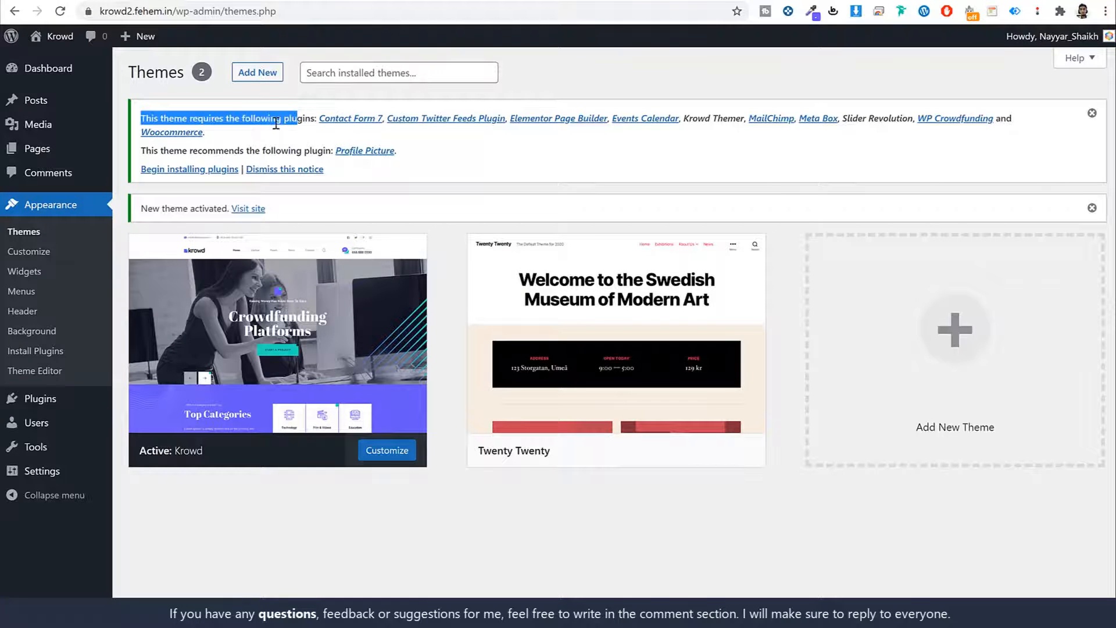
left_click(276, 123)
mouse_move(600, 289)
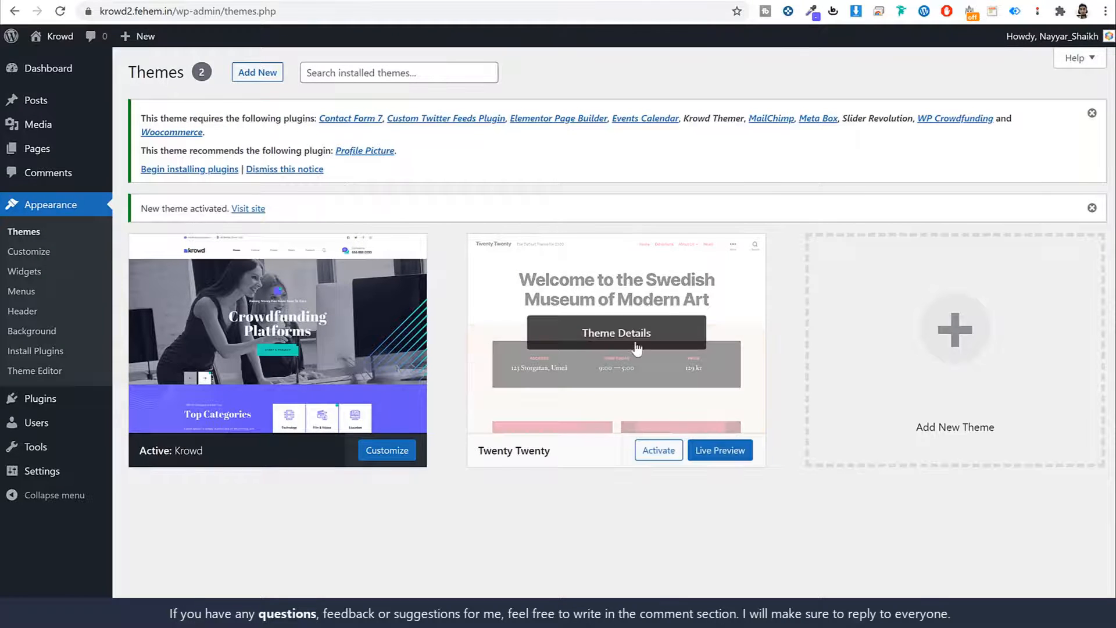
left_click(602, 351)
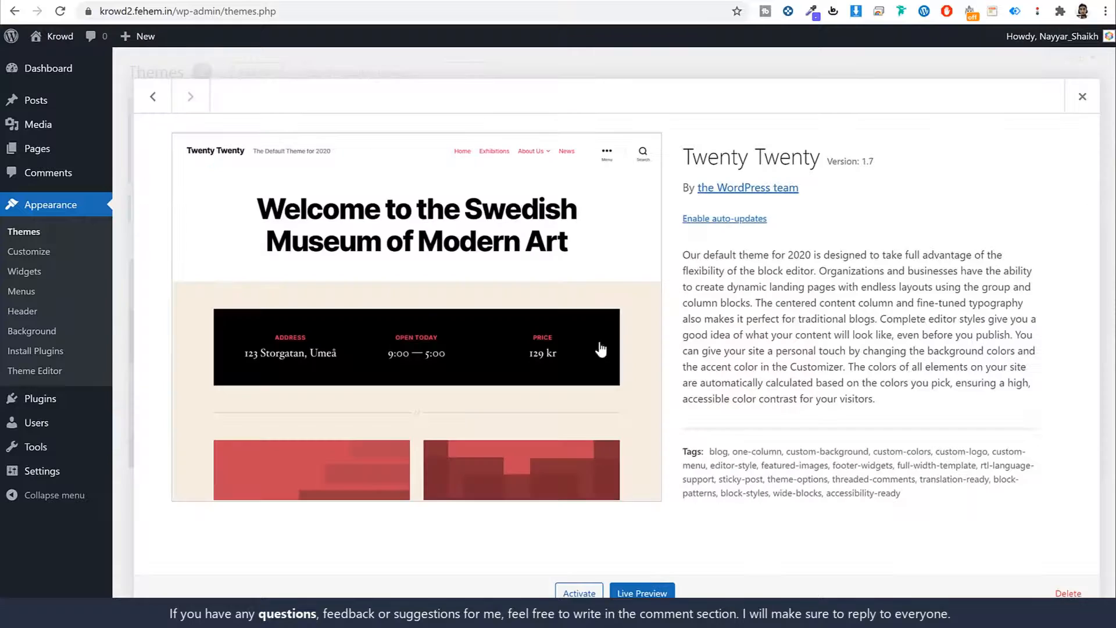
left_click(1084, 594)
left_click(630, 111)
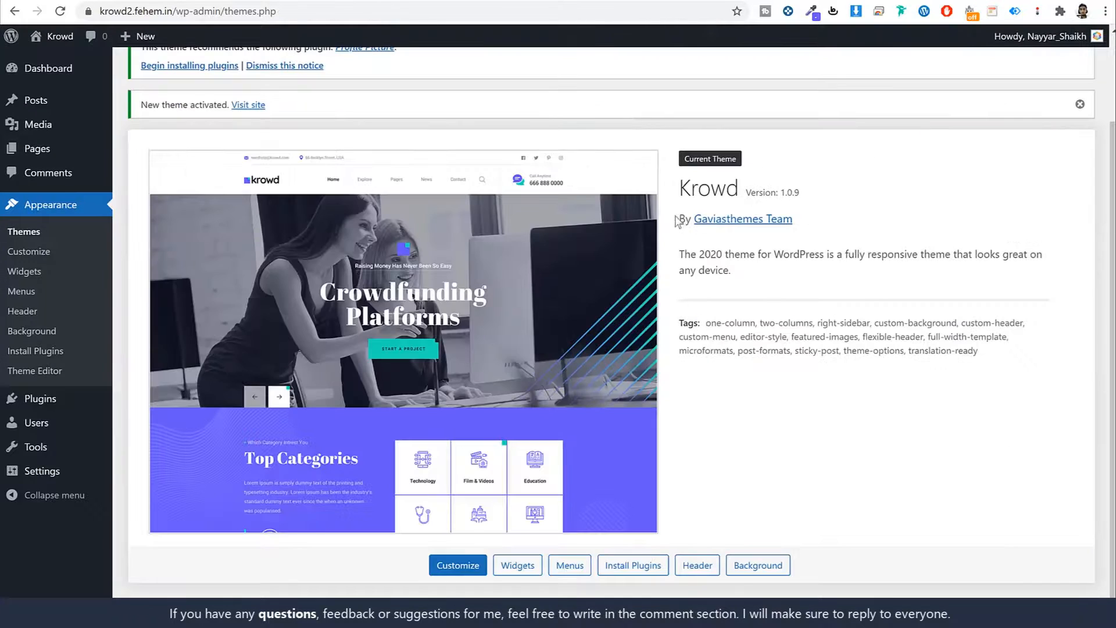
scroll(782, 346, "up", 2)
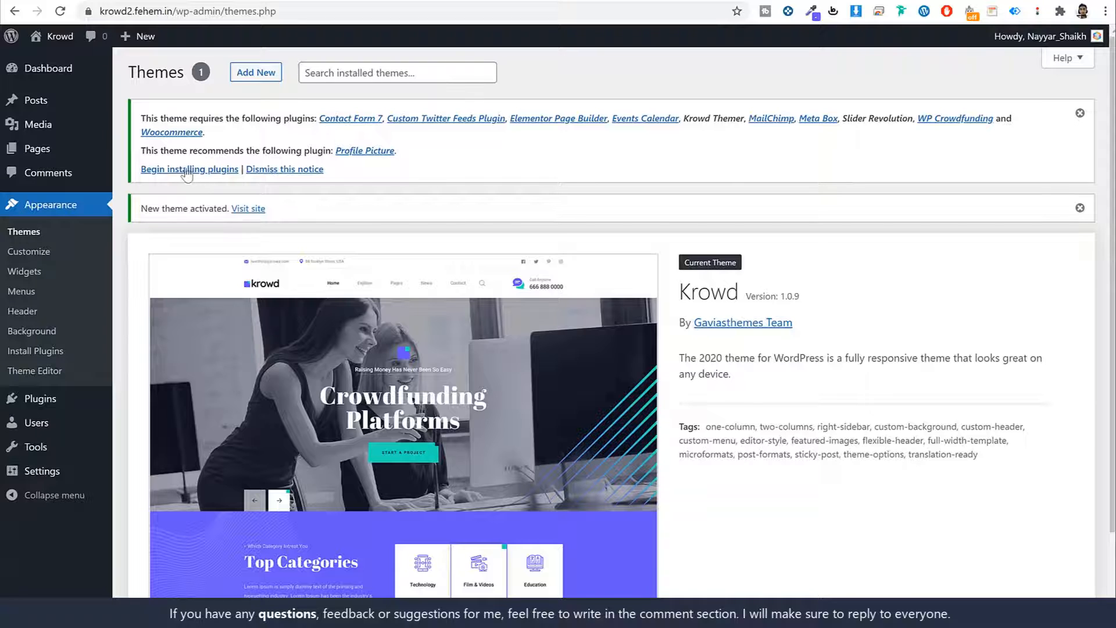
left_click_drag(141, 169, 221, 178)
left_click(222, 175)
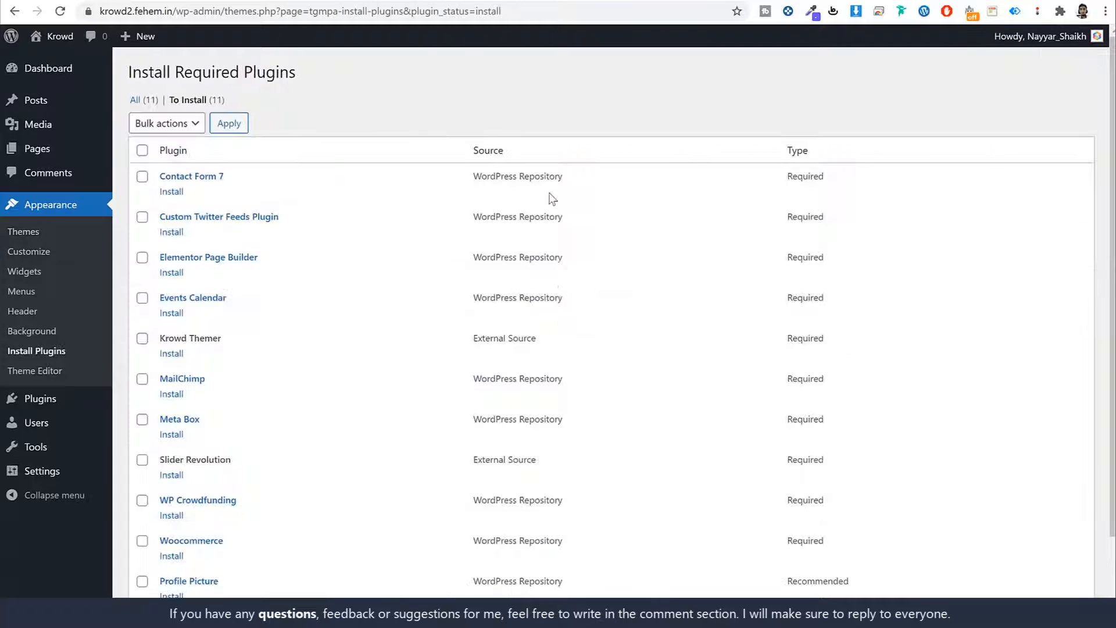
- Select all eleven listed plugins and bulk-install them
scroll(484, 333, "down", 2)
scroll(485, 327, "up", 2)
scroll(485, 328, "down", 2)
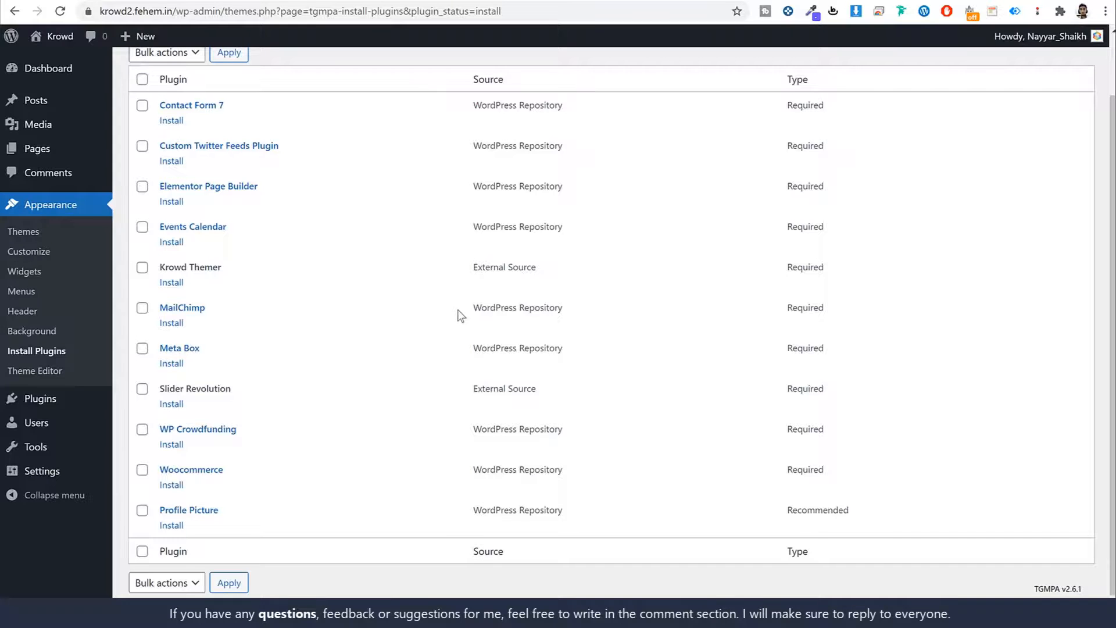
scroll(447, 307, "up", 2)
left_click(142, 151)
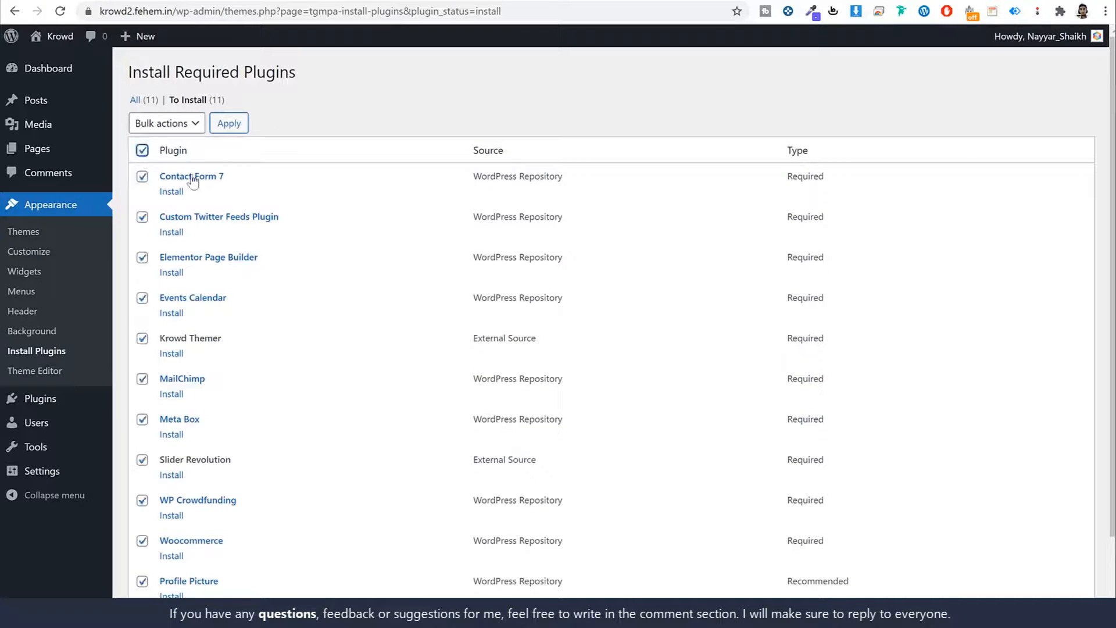
scroll(245, 325, "down", 2)
scroll(262, 454, "up", 2)
left_click(174, 125)
left_click(176, 154)
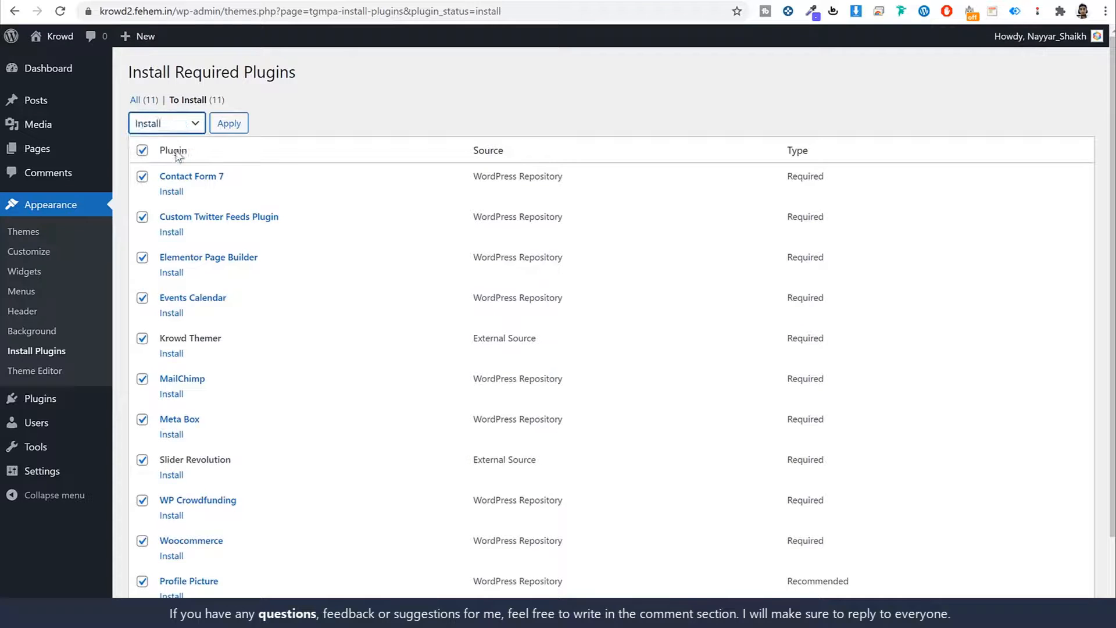
left_click(231, 126)
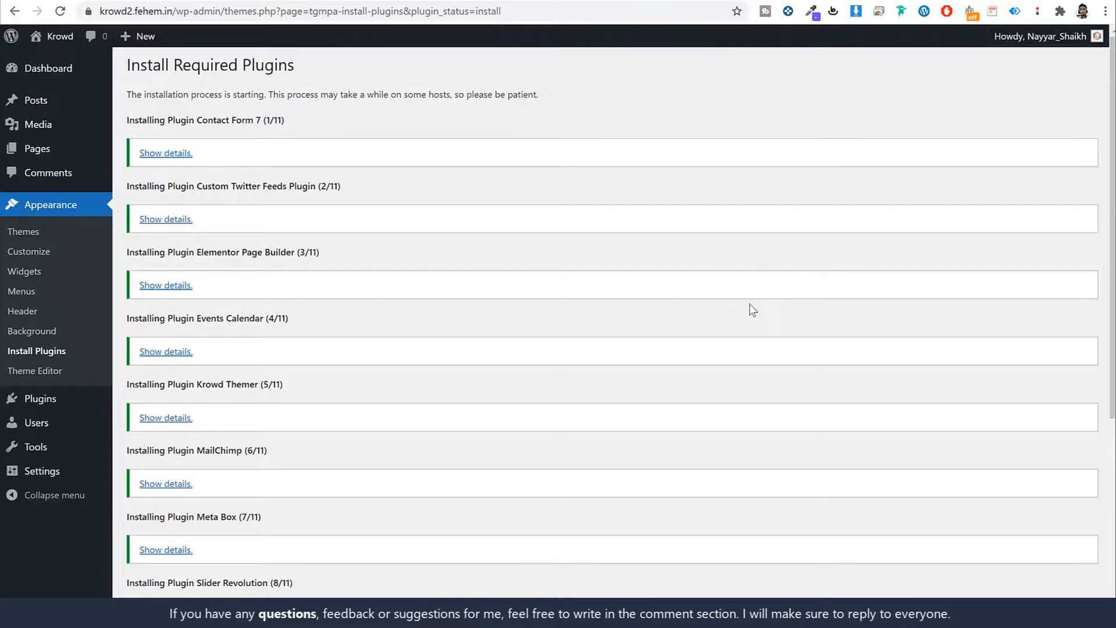
- Back in the installer, select all installed plugins and bulk-activate them
scroll(749, 310, "down", 5)
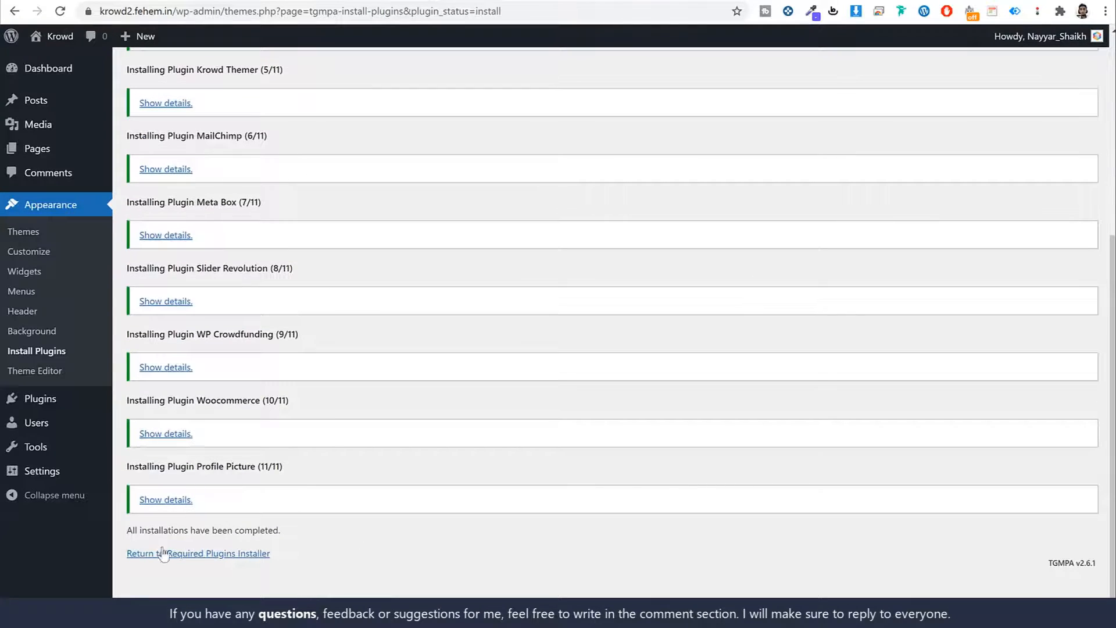
left_click(192, 554)
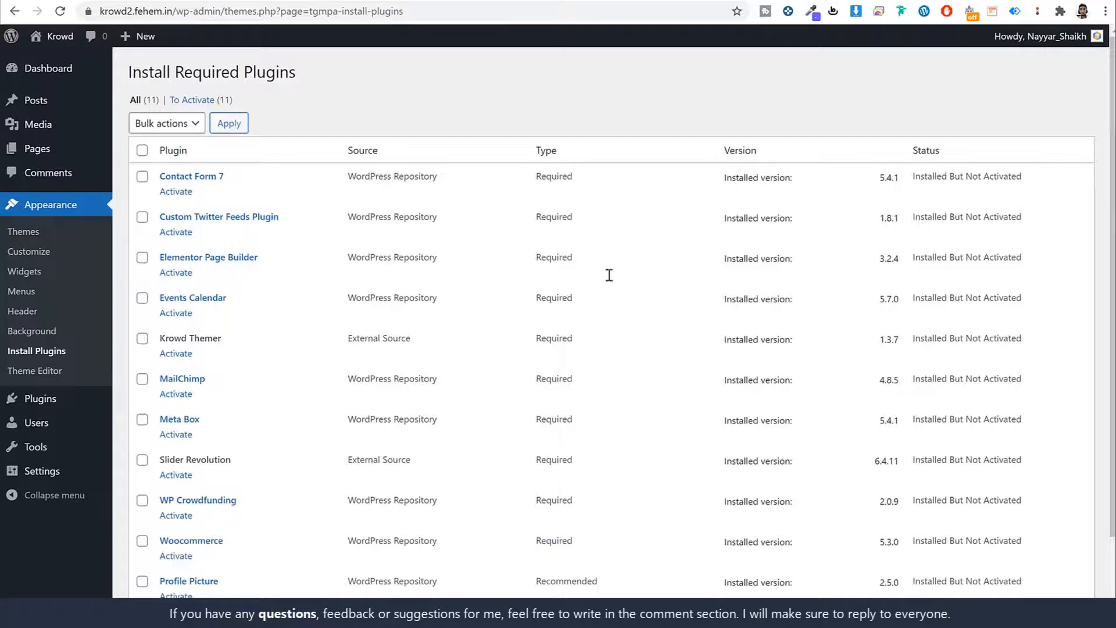
left_click(142, 150)
left_click(169, 123)
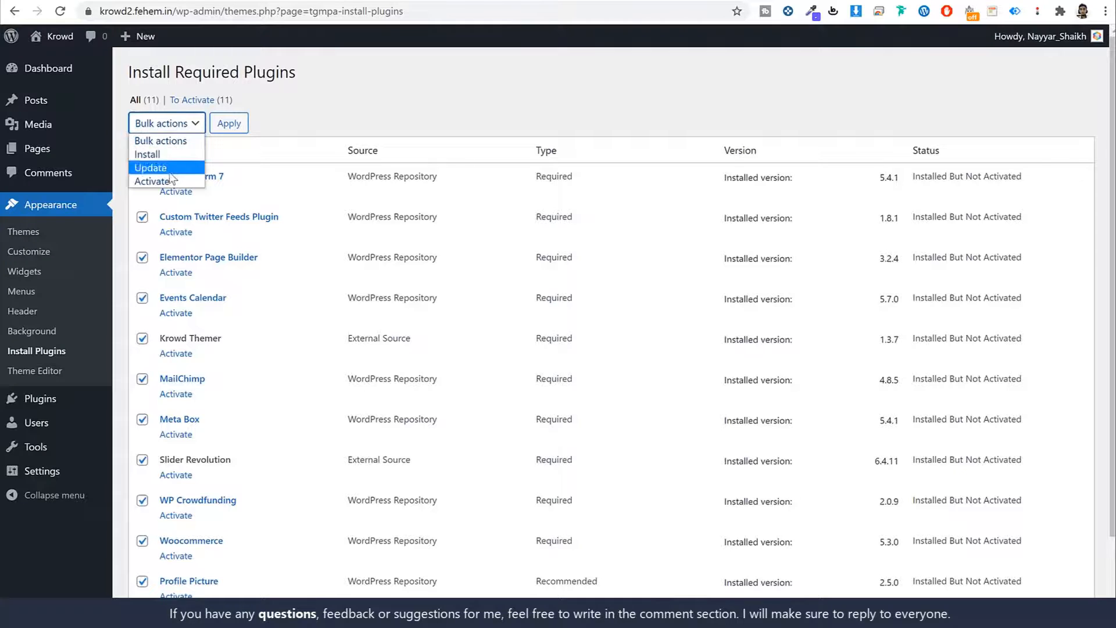
left_click(152, 180)
left_click(229, 123)
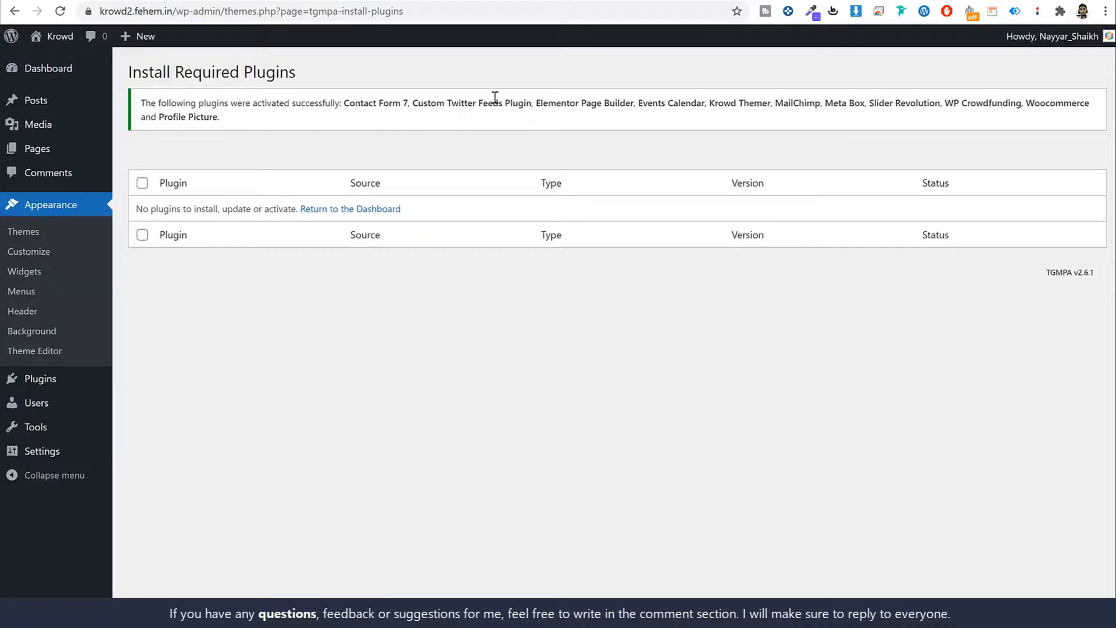
left_click(57, 69)
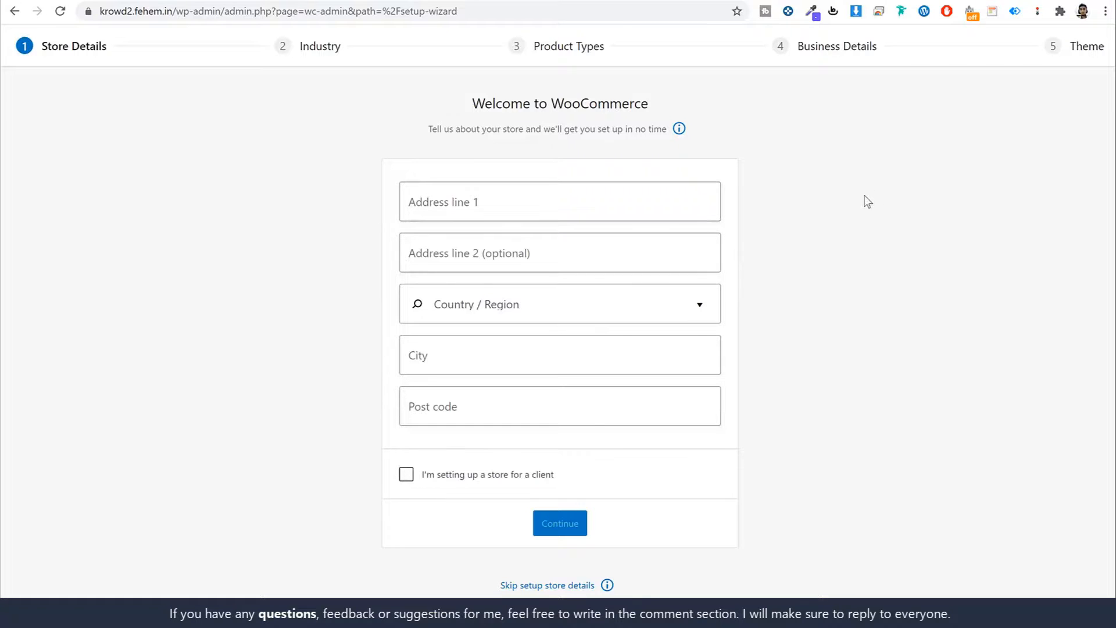
- Enter the store's address line, Maharashtra region, city Mumbai and post code, continue, and decline usage tracking
left_click(607, 196)
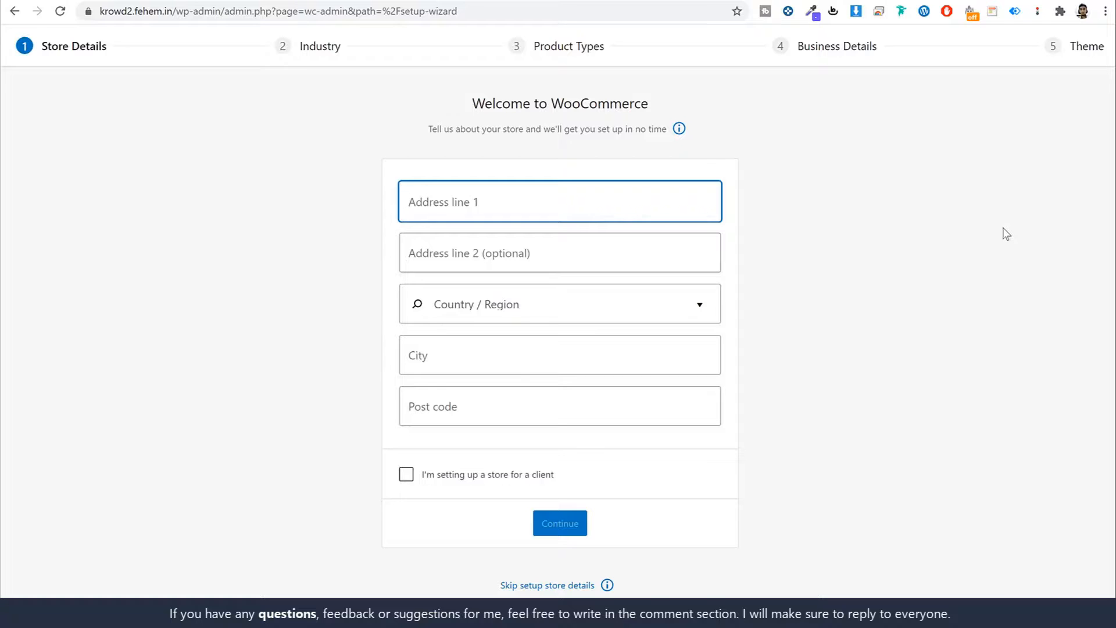
type("123")
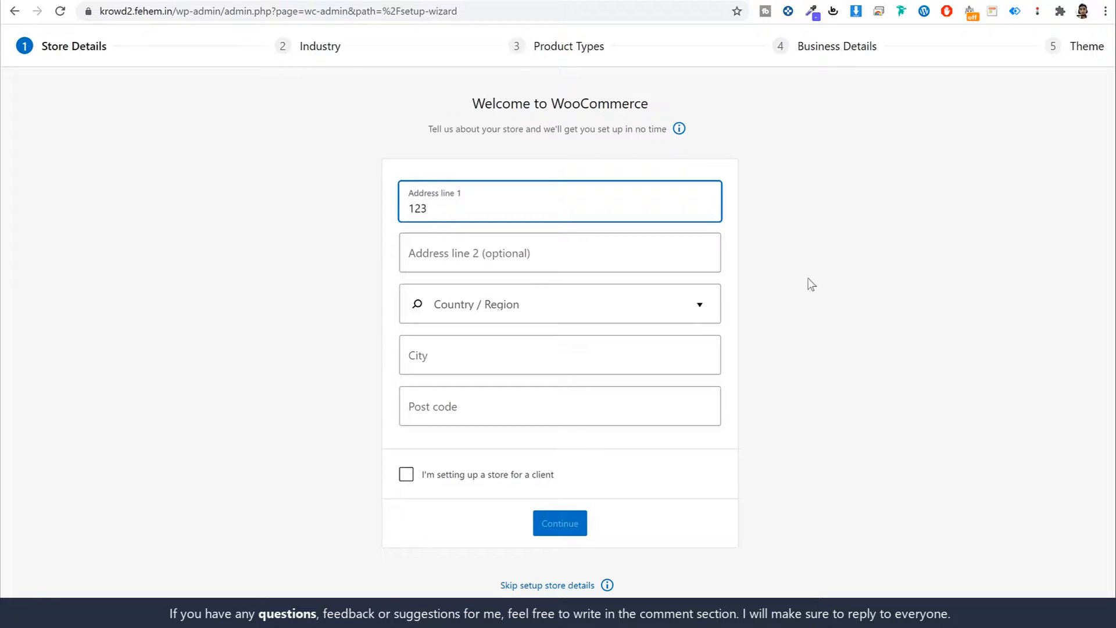
left_click(548, 301)
type("maha")
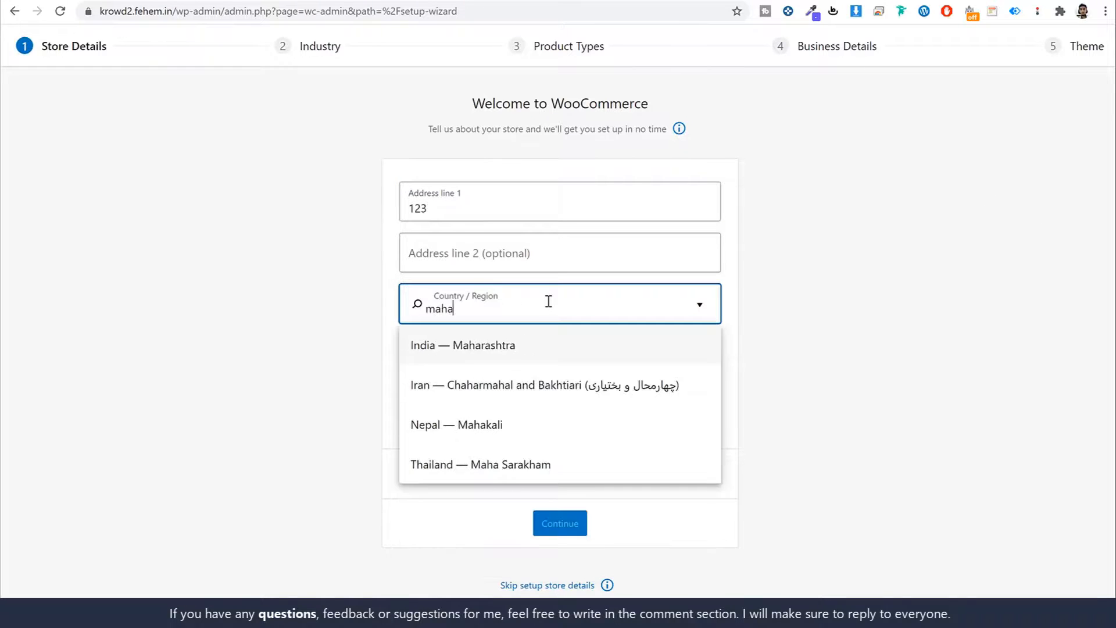
left_click(534, 351)
type("Mumbai")
key("Tab")
type("40")
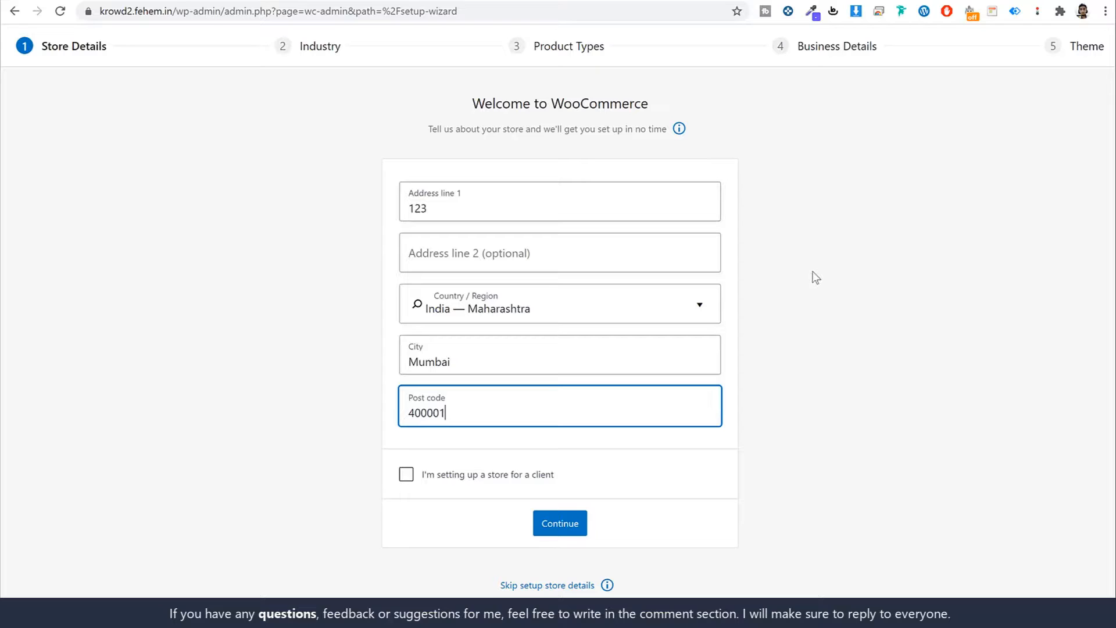
left_click(826, 262)
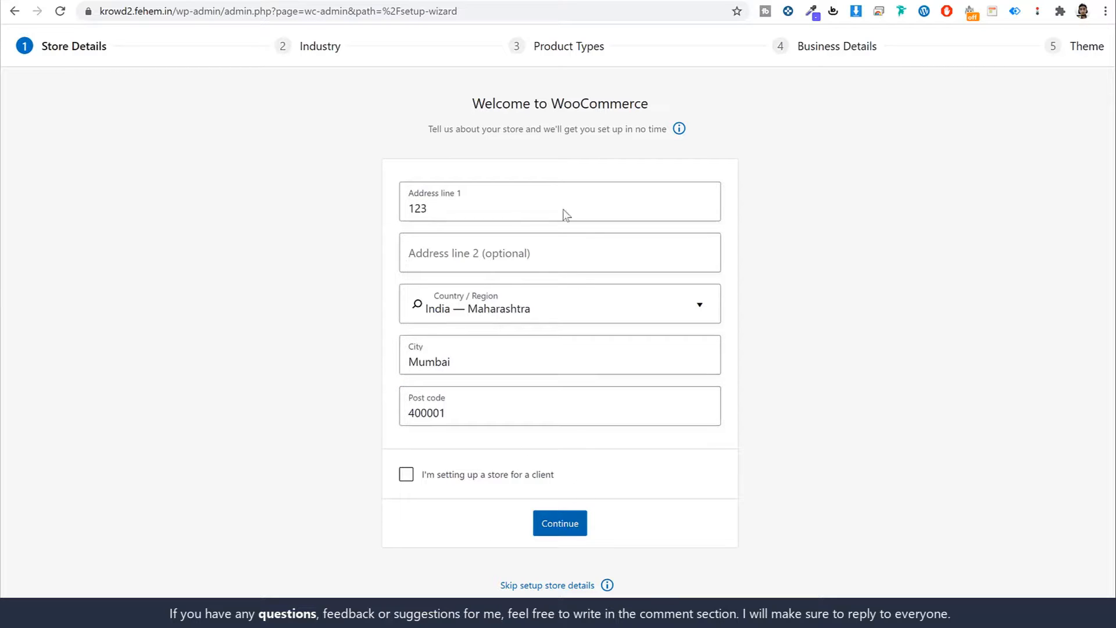
left_click(559, 525)
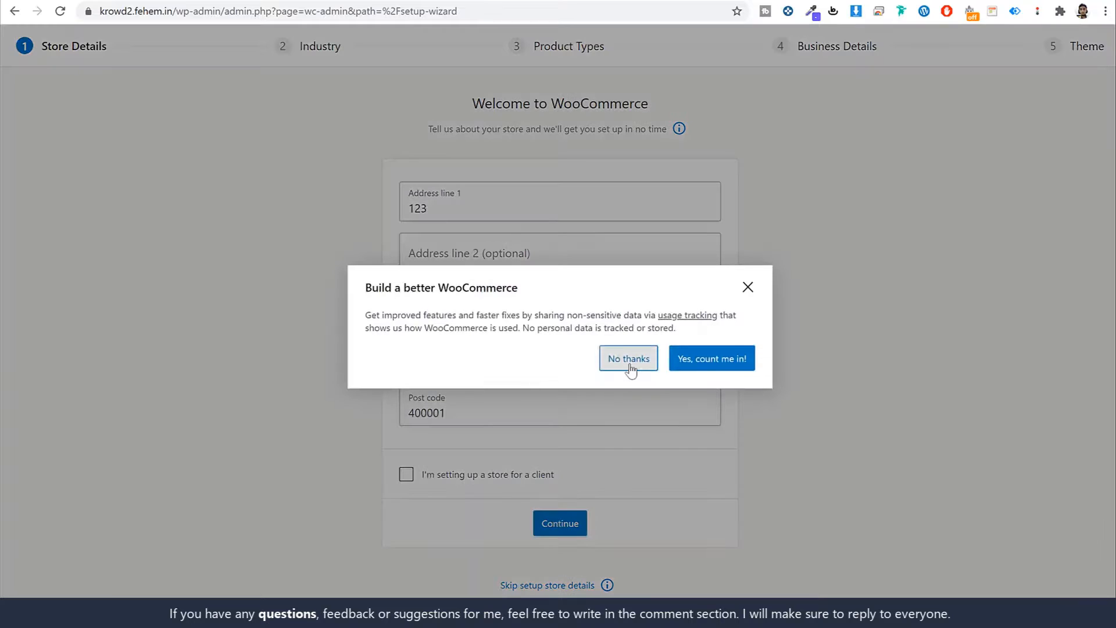
left_click(798, 324)
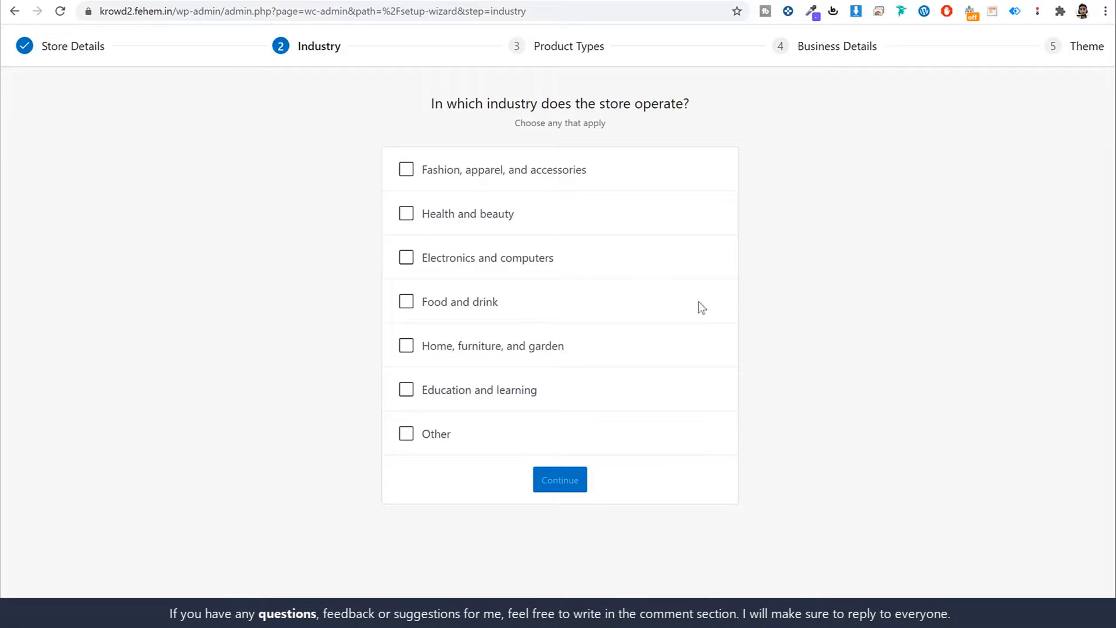
- Set the store industry to Other and the product type to Downloads
left_click(407, 434)
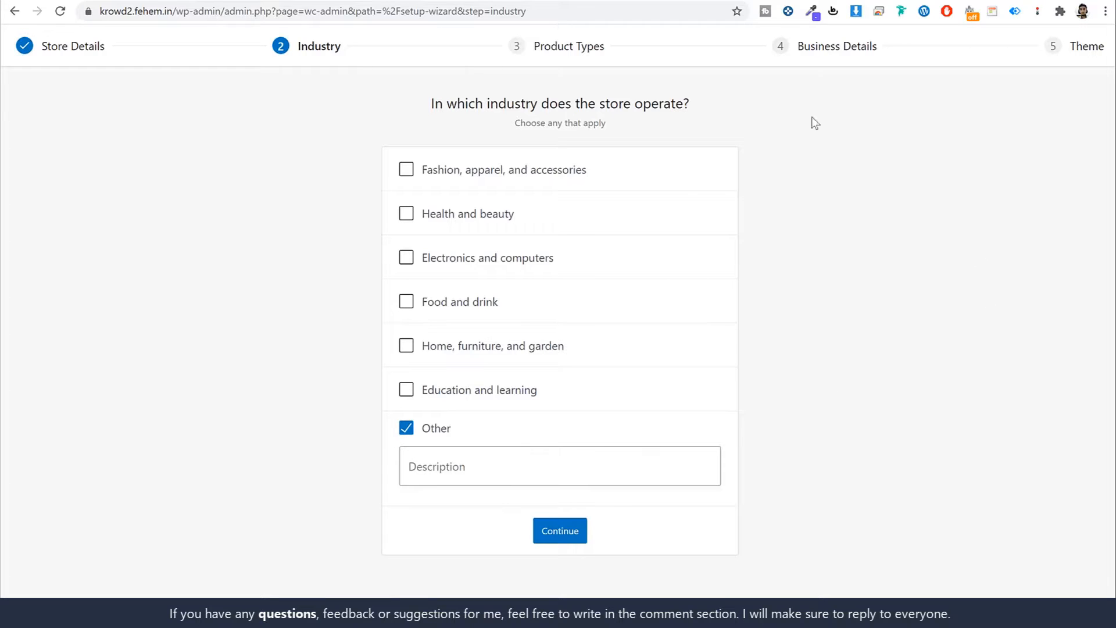
left_click(555, 542)
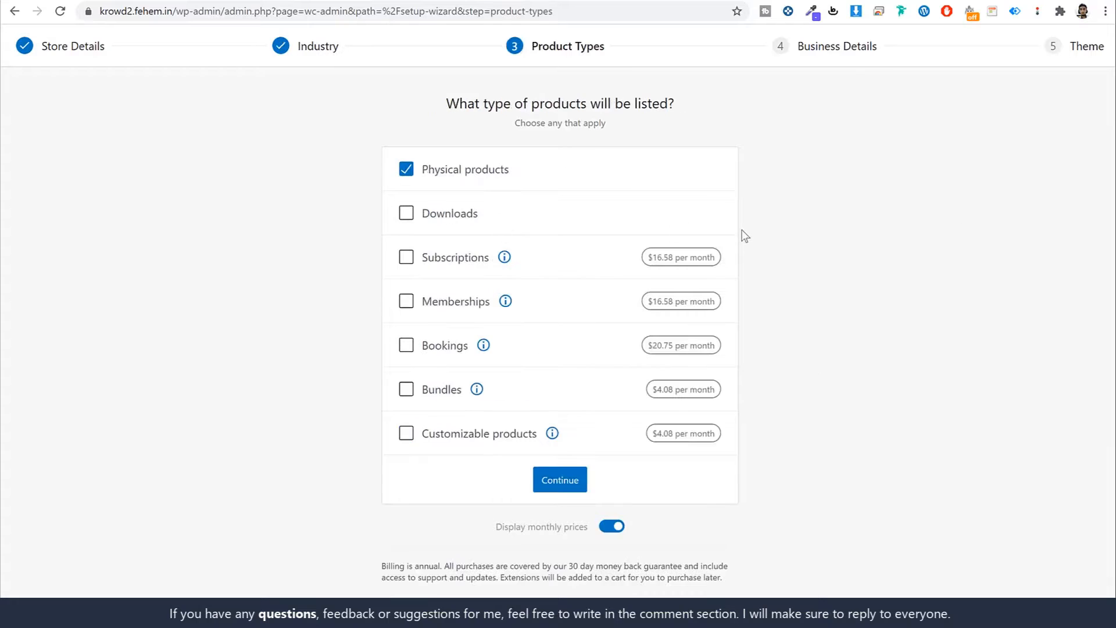
left_click(445, 214)
left_click(850, 192)
left_click(557, 478)
- Set the planned product count to 101 - 1,000 and answer No to selling elsewhere
left_click(593, 205)
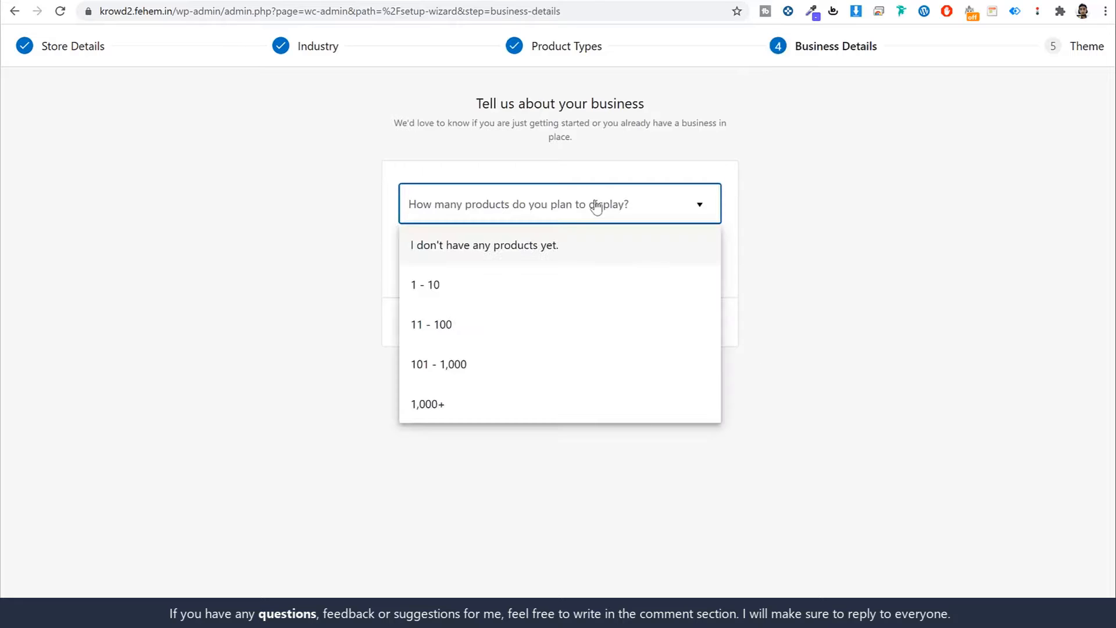
left_click(535, 364)
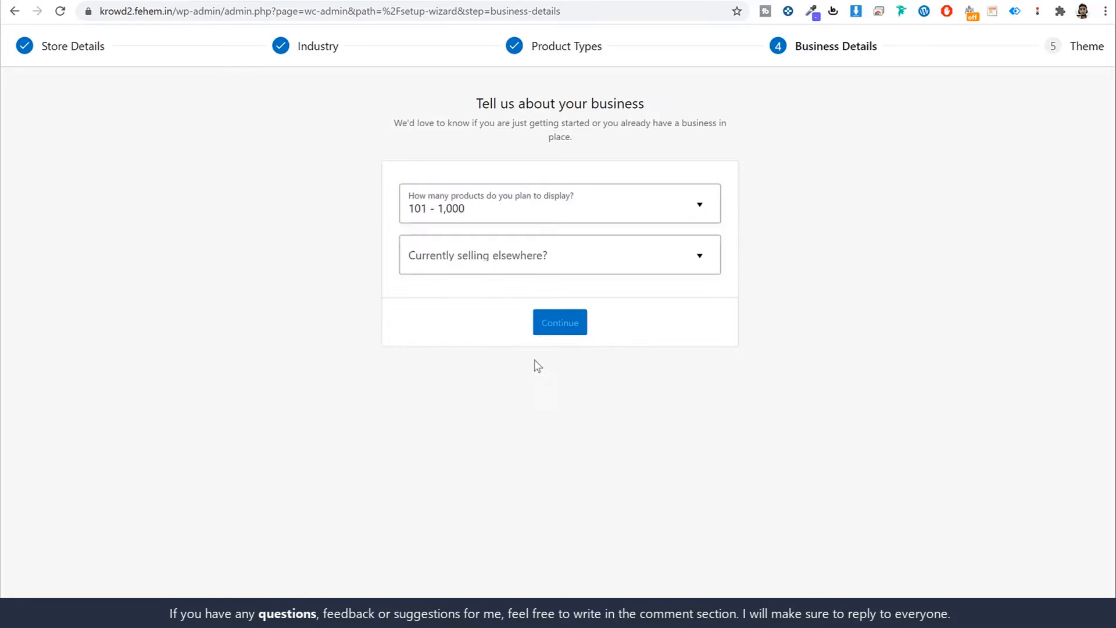
left_click(523, 271)
left_click(504, 297)
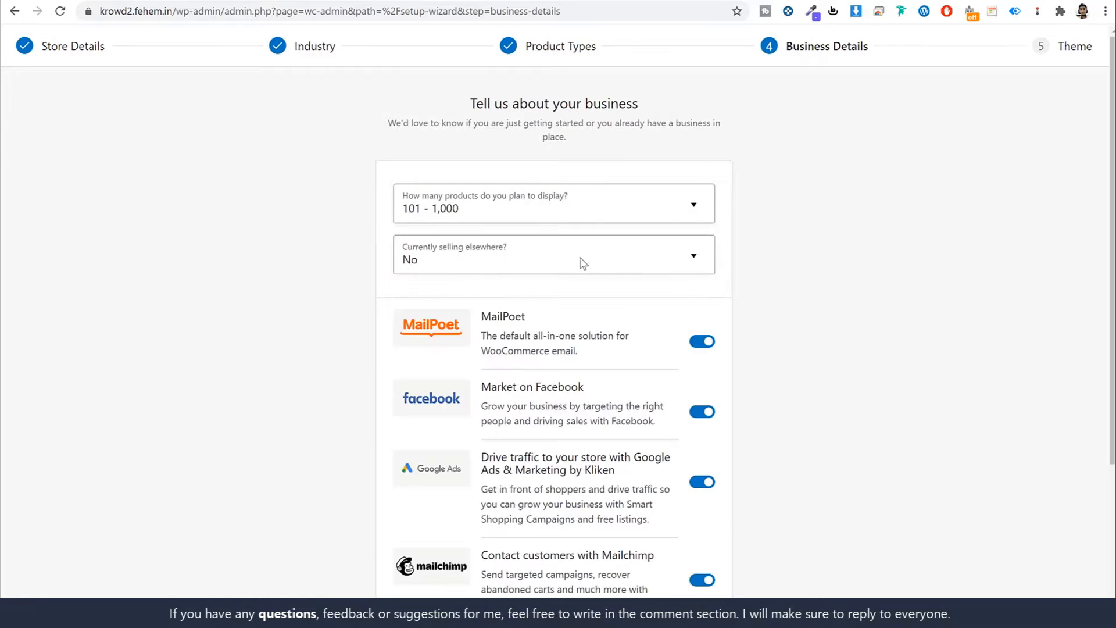
- Switch off the MailPoet, Facebook, Google Ads and Mailchimp plugin suggestions and continue
scroll(639, 267, "down", 4)
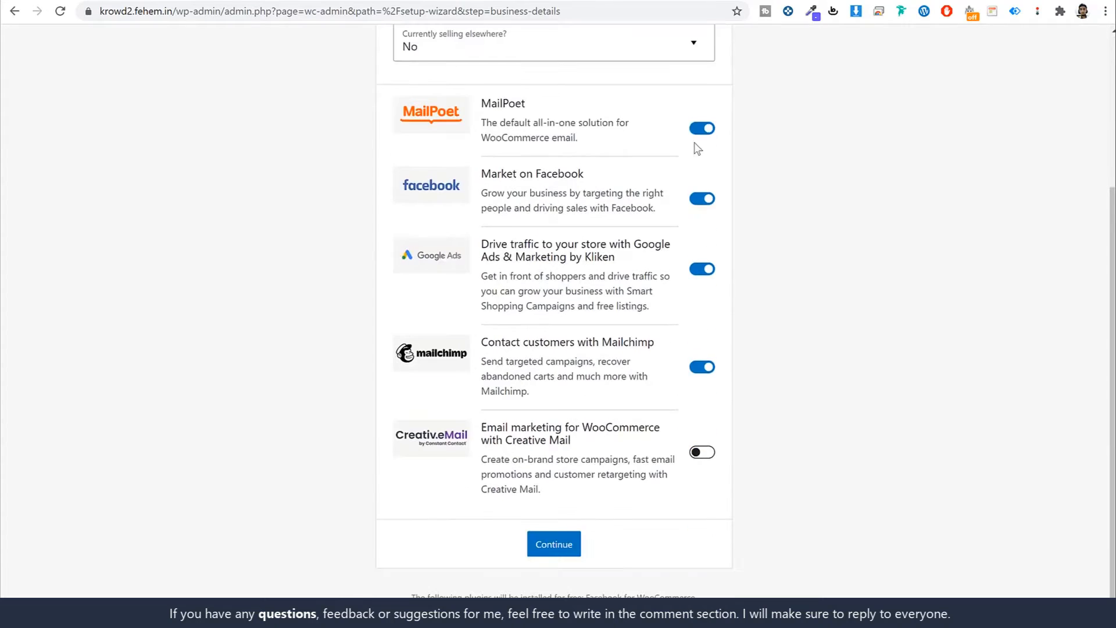
left_click(702, 130)
left_click(702, 198)
left_click(702, 271)
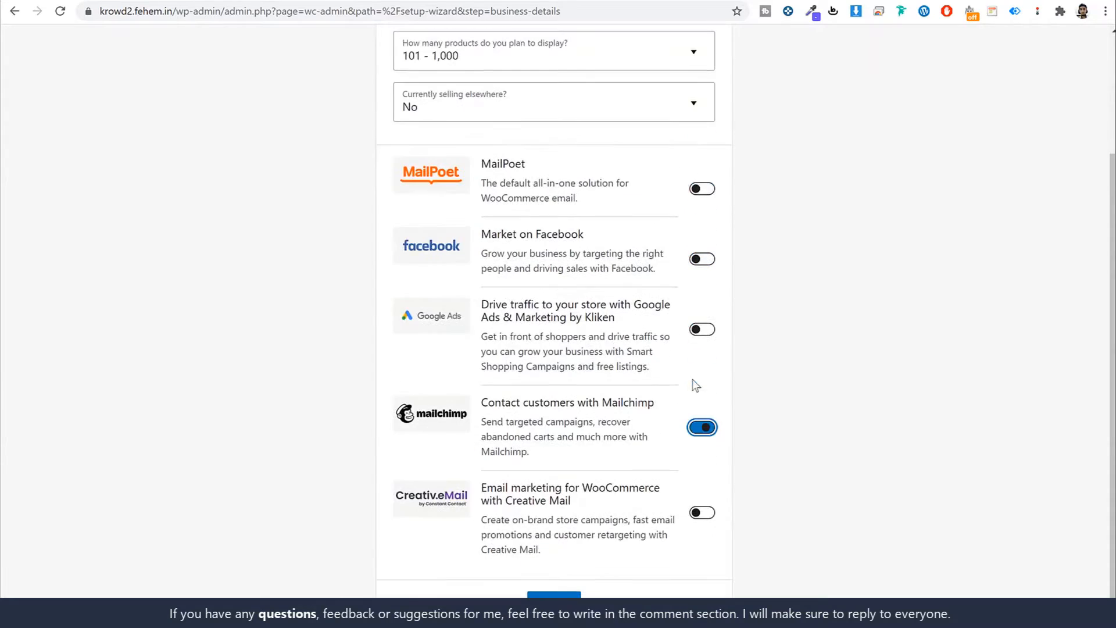
left_click(702, 427)
left_click(831, 400)
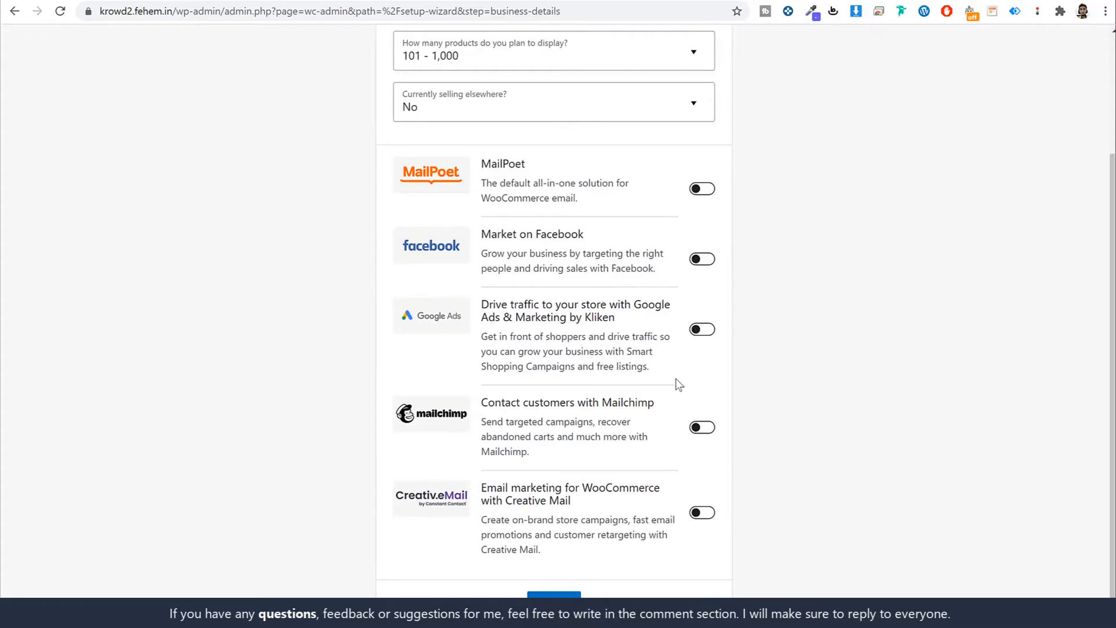
- Browse the Theme step and highlight the Krowd theme name
scroll(563, 351, "up", 3)
scroll(524, 325, "down", 3)
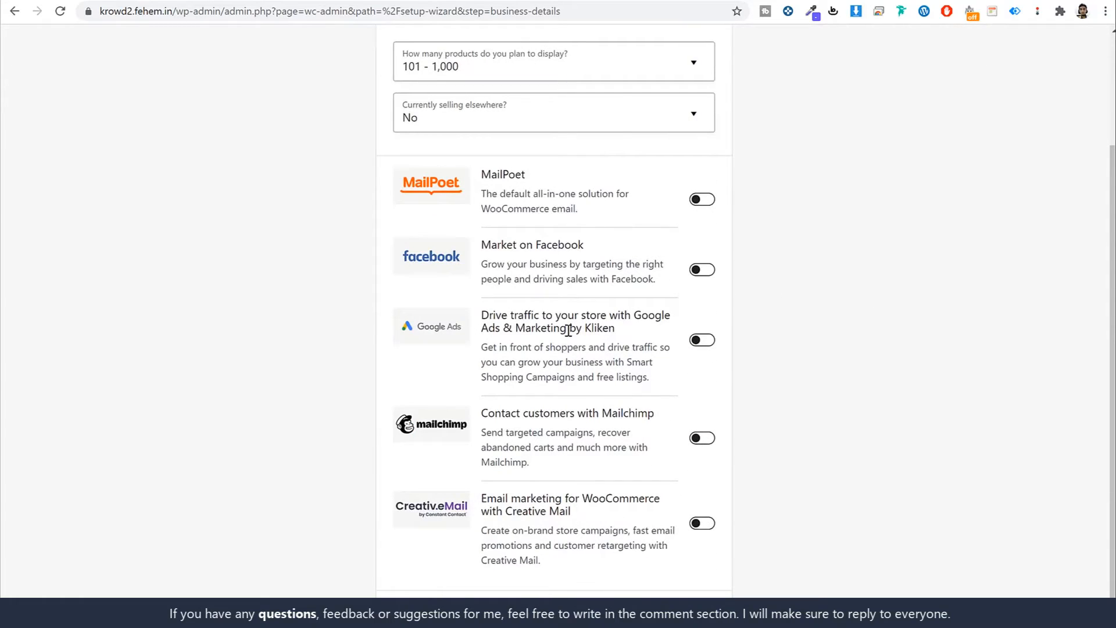
scroll(596, 585, "down", 1)
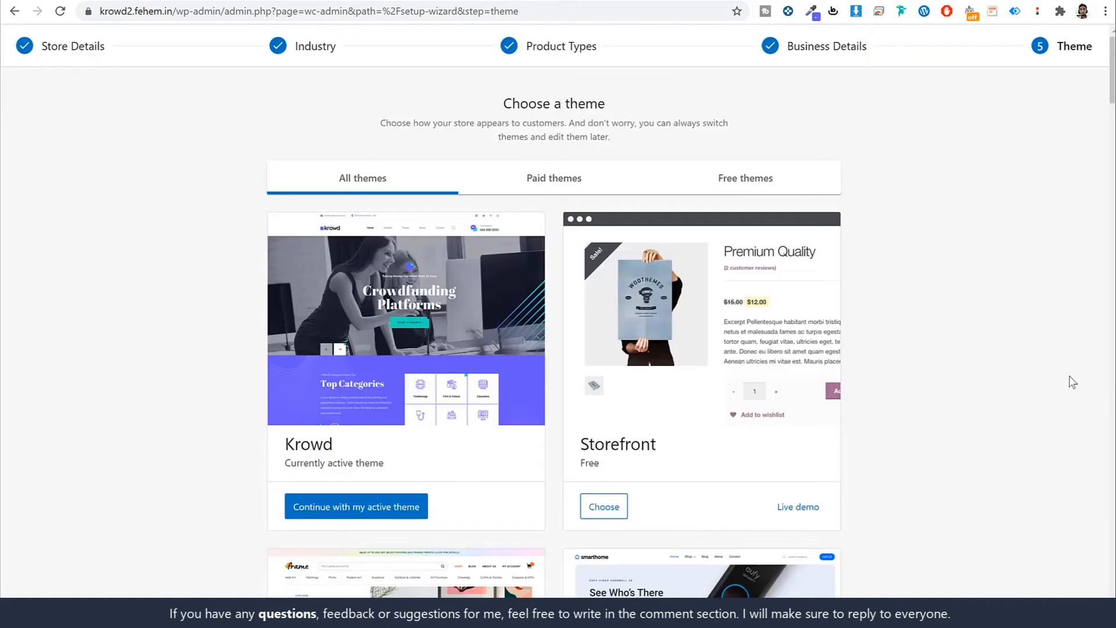
scroll(525, 412, "down", 1)
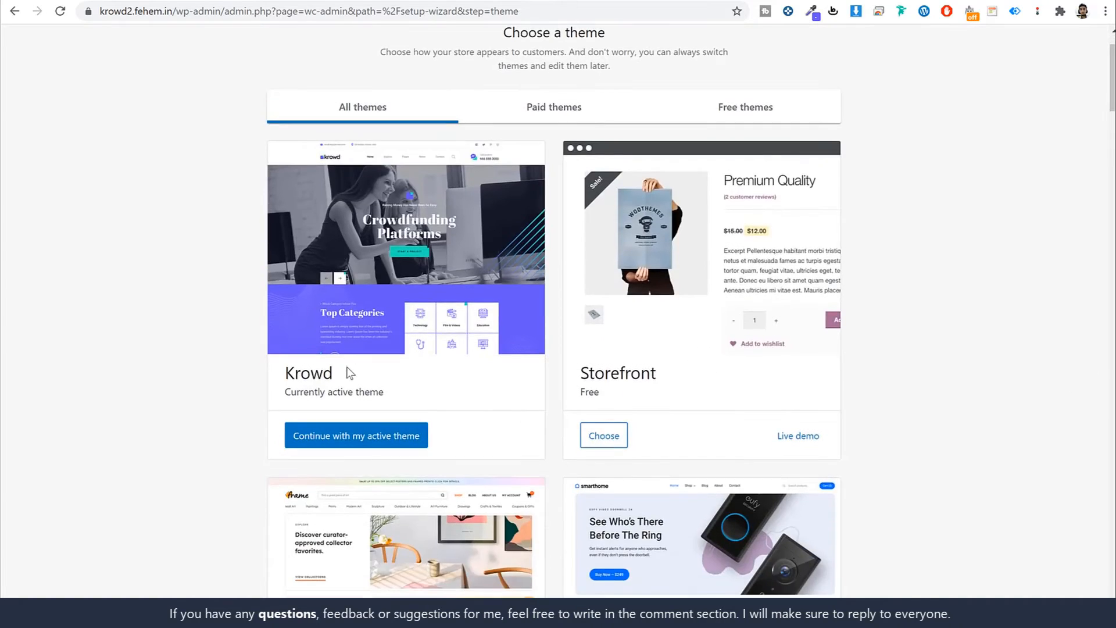
left_click_drag(349, 372, 273, 373)
scroll(410, 411, "up", 1)
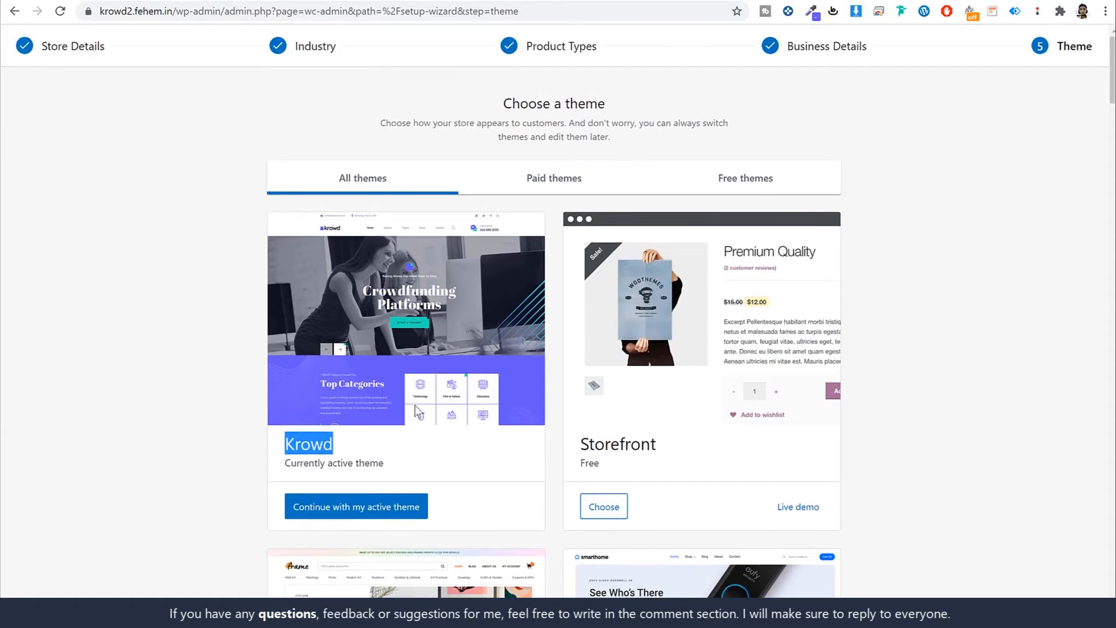